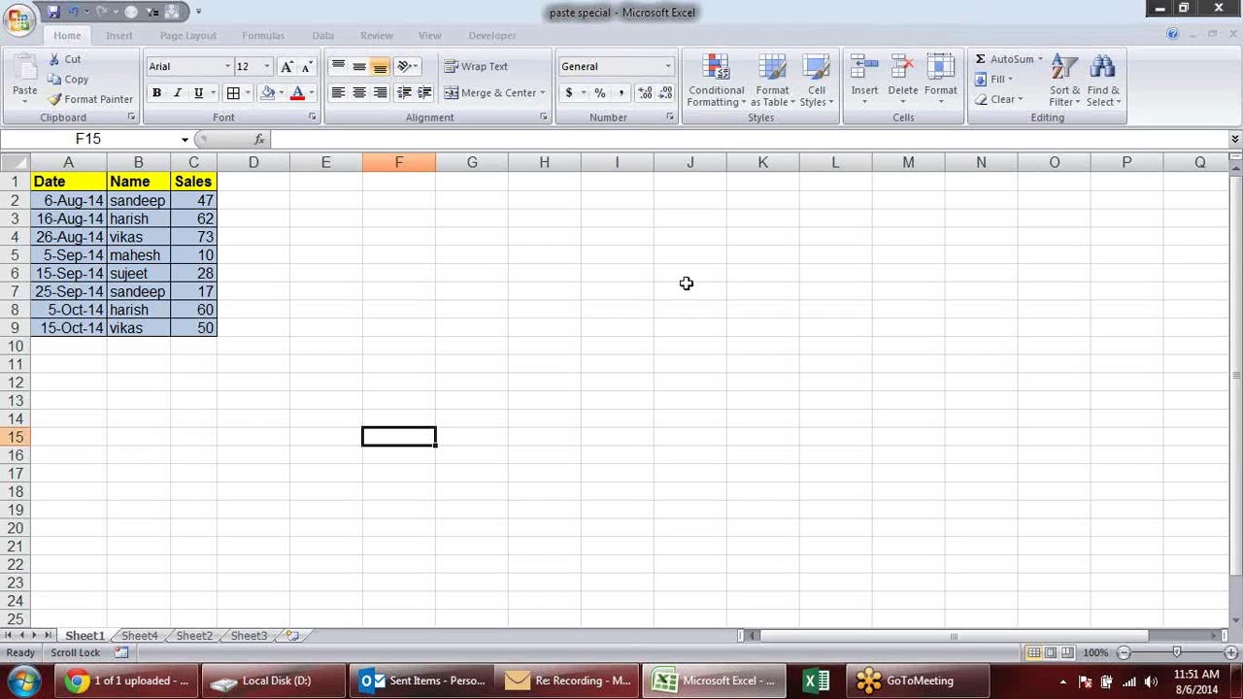
Give the Sales values in C2:C9 two decimal places and autofit column C.
drag(199, 198, 193, 342)
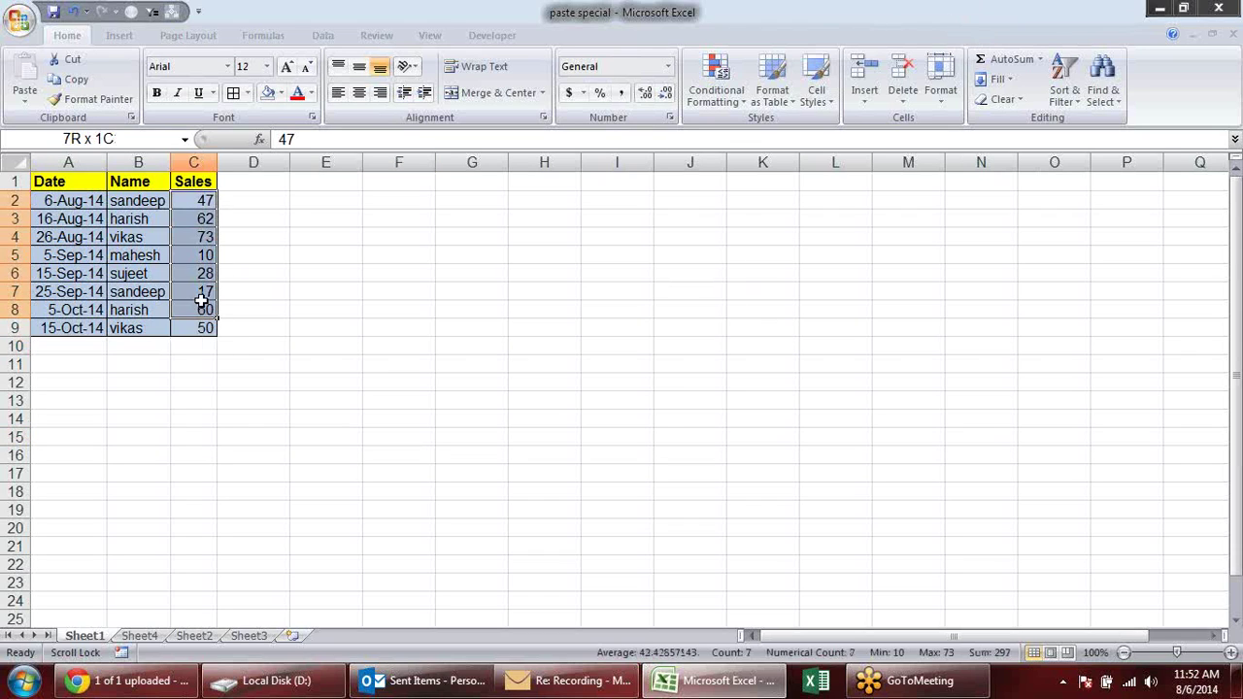
drag(201, 200, 213, 326)
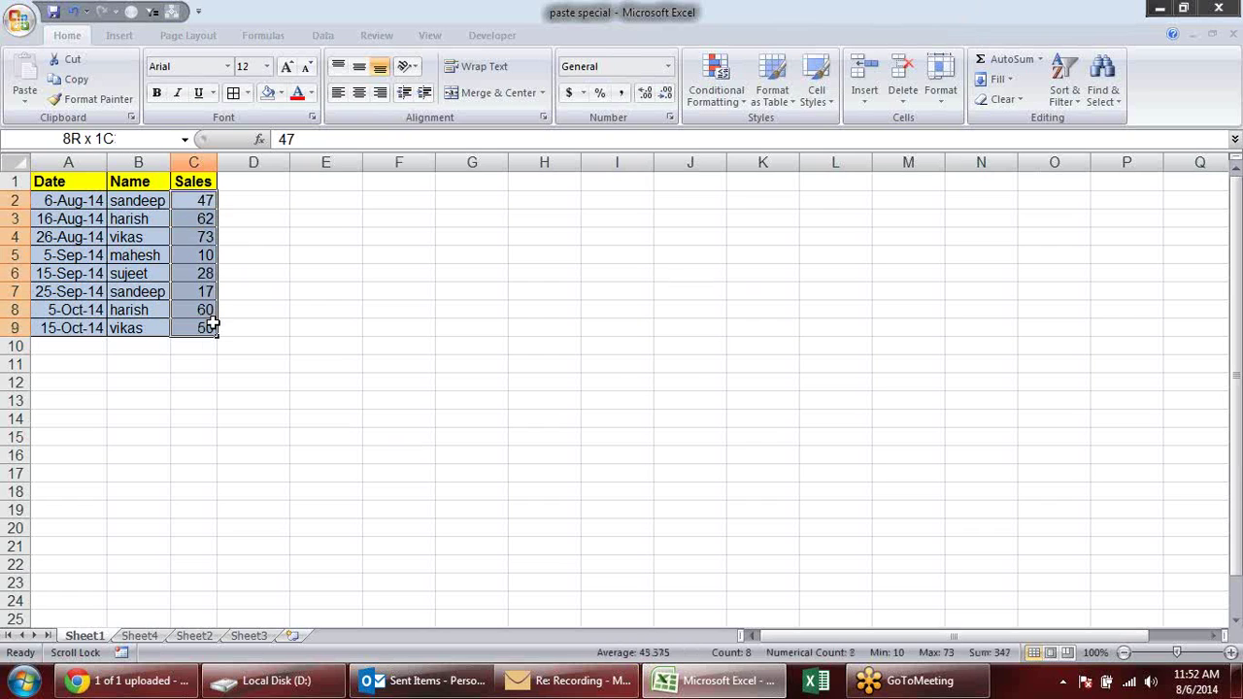
text(=)
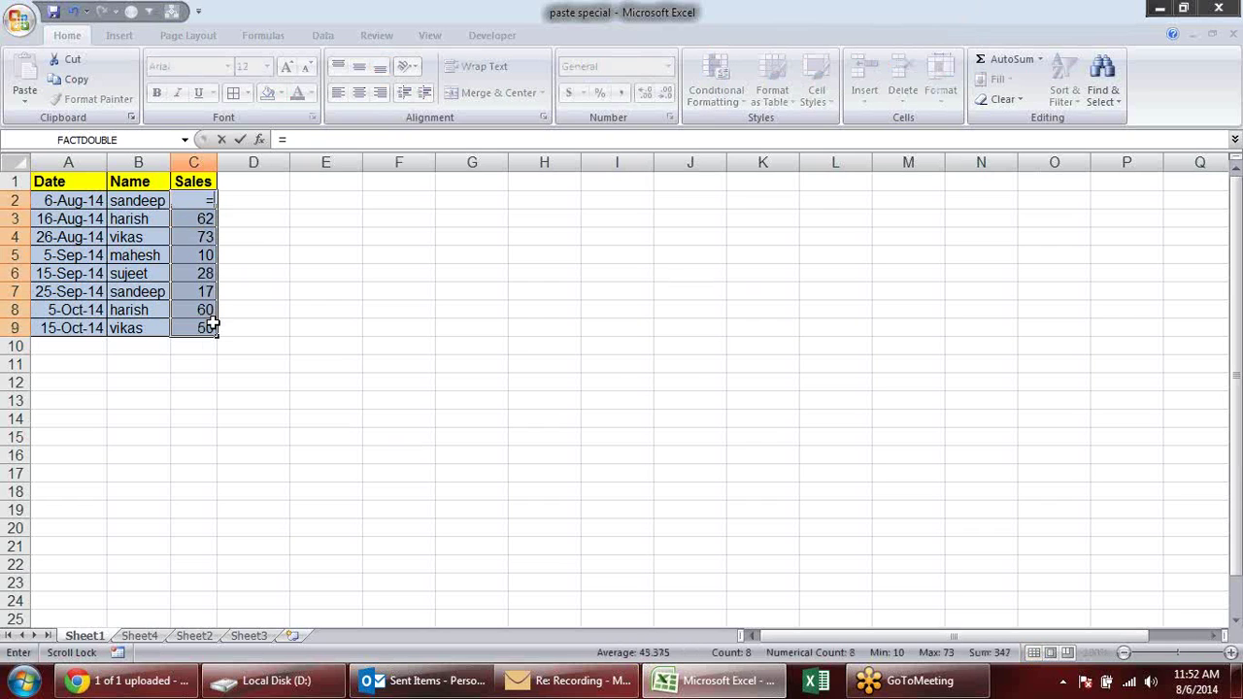
key(Escape)
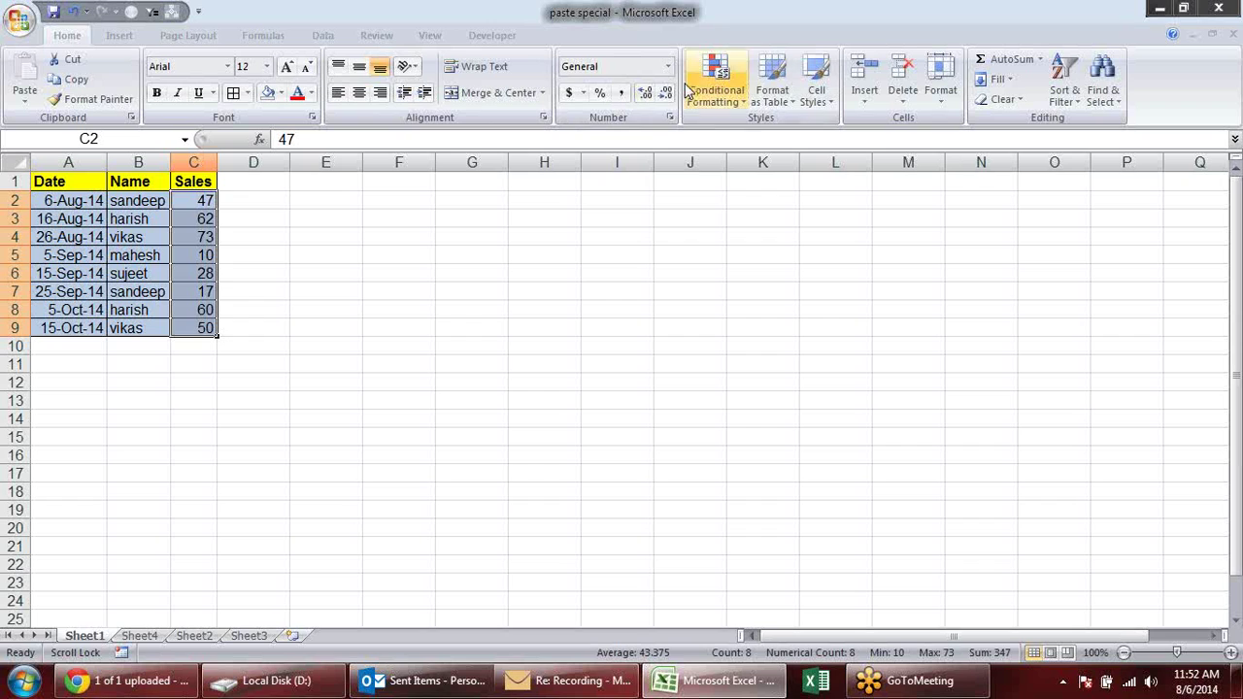
click(643, 94)
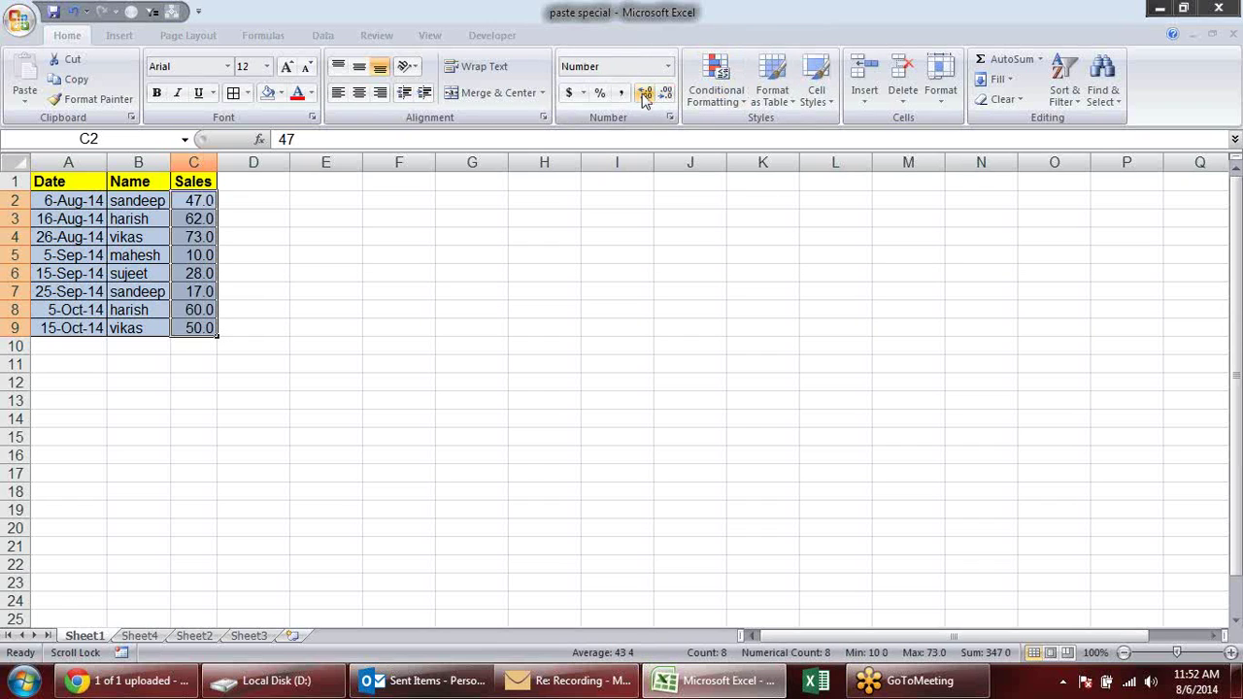
click(642, 94)
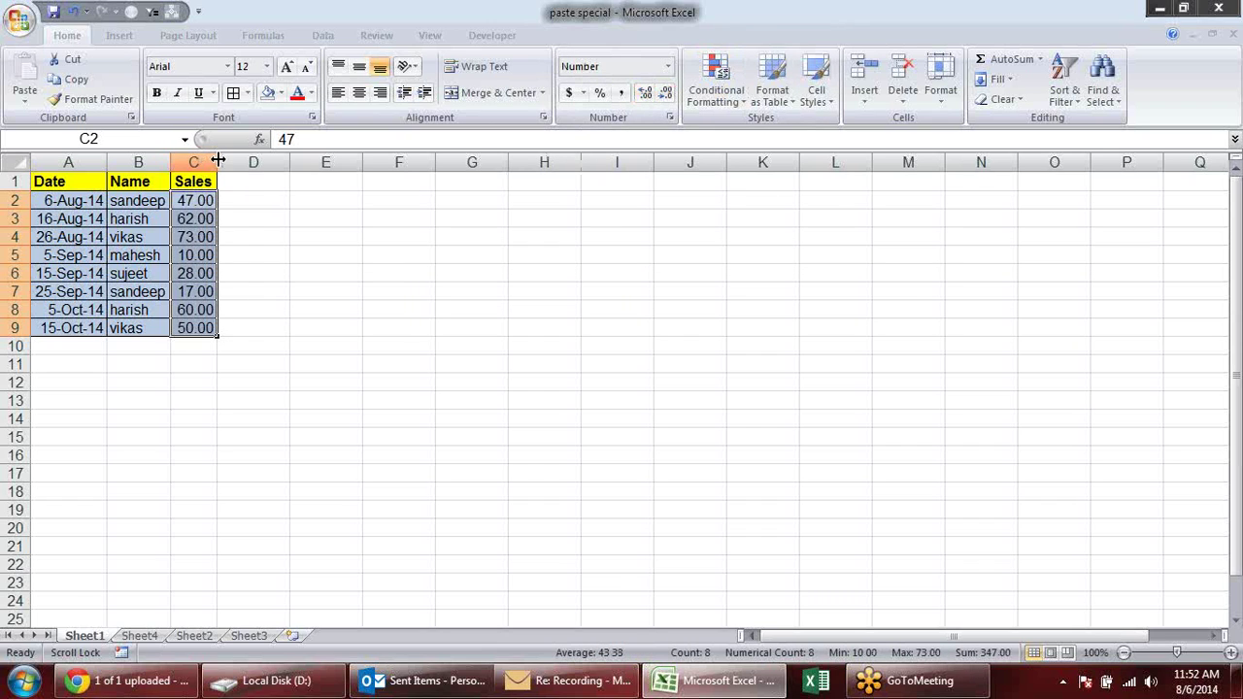
drag(216, 162, 252, 163)
double_click(251, 162)
Copy the Sales values C2:C9 and bring up Paste Special.
mouse_move(195, 200)
mouse_down()
mouse_move(192, 349)
mouse_move(194, 328)
mouse_up()
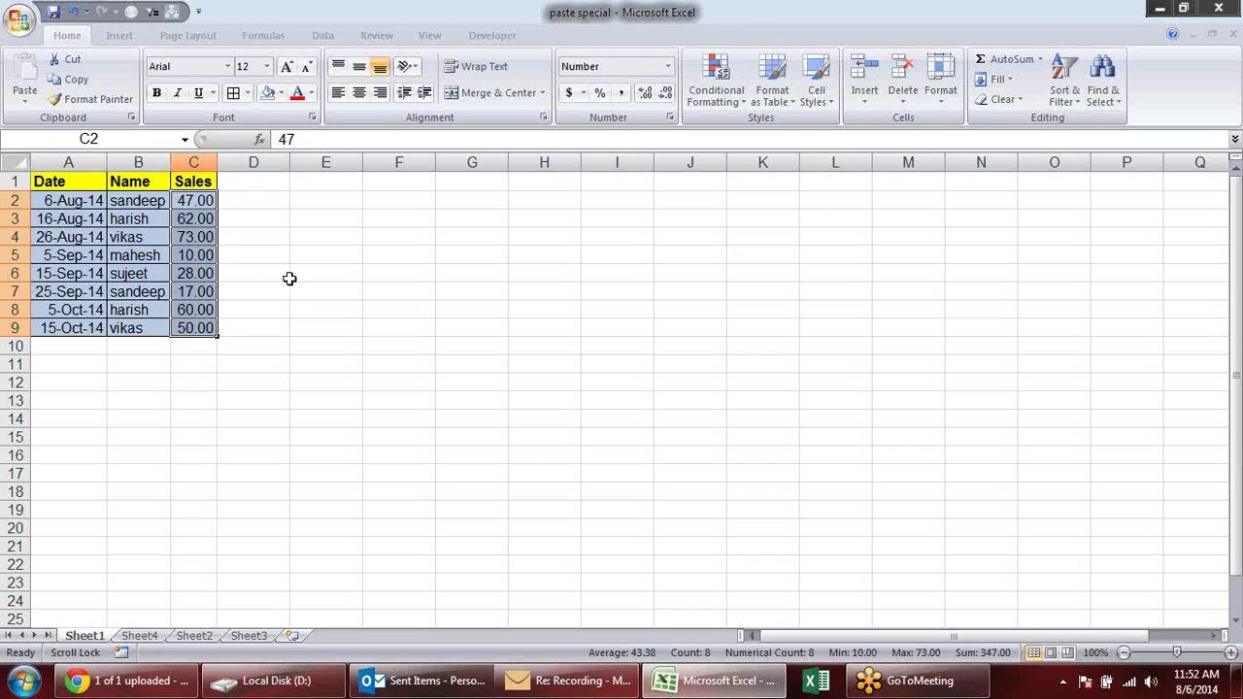
key(ctrl+c)
click(345, 281)
key(ctrl+alt+v)
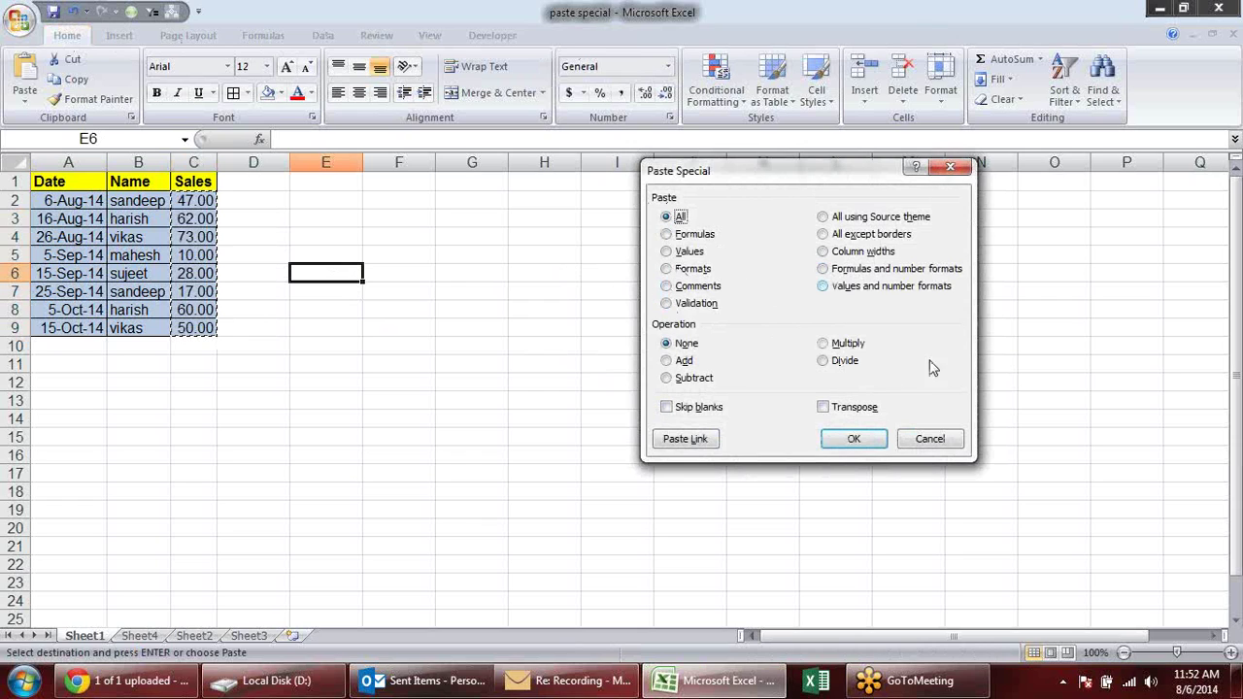
Cancel Paste Special without pasting anything.
key(Escape)
key(Escape)
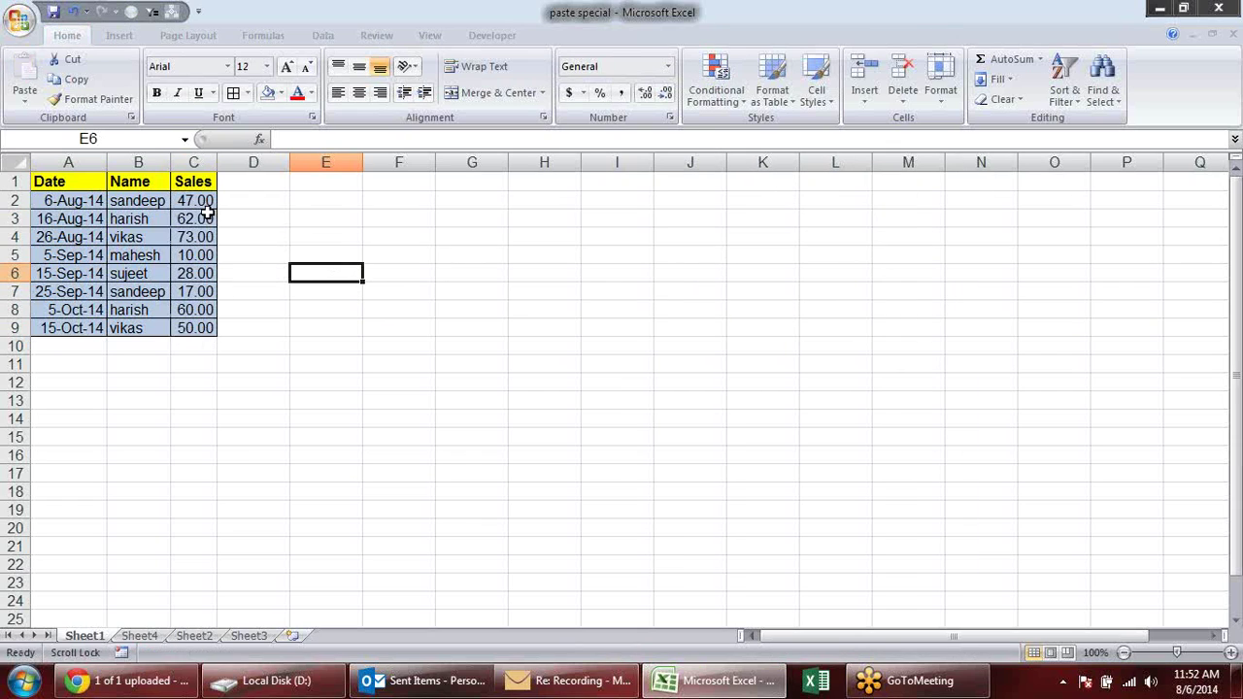
Fill C2:C9 with the formula =RANDBETWEEN(10,90).
drag(200, 200, 206, 322)
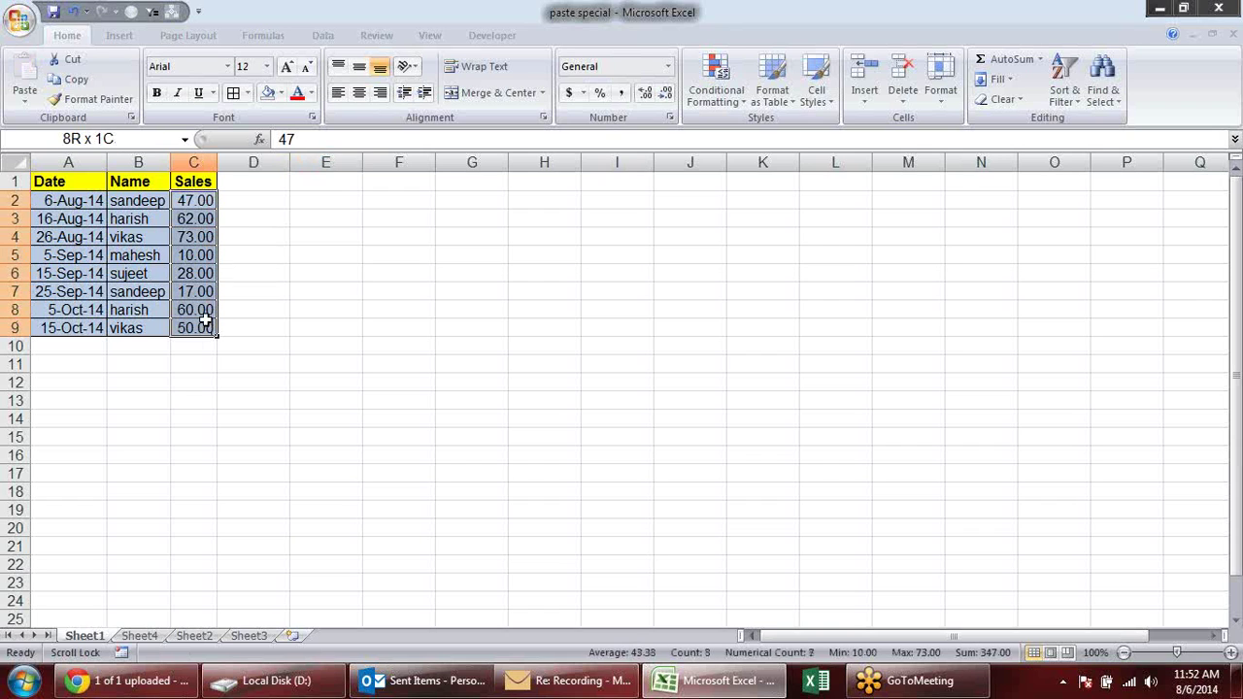
text(=ra)
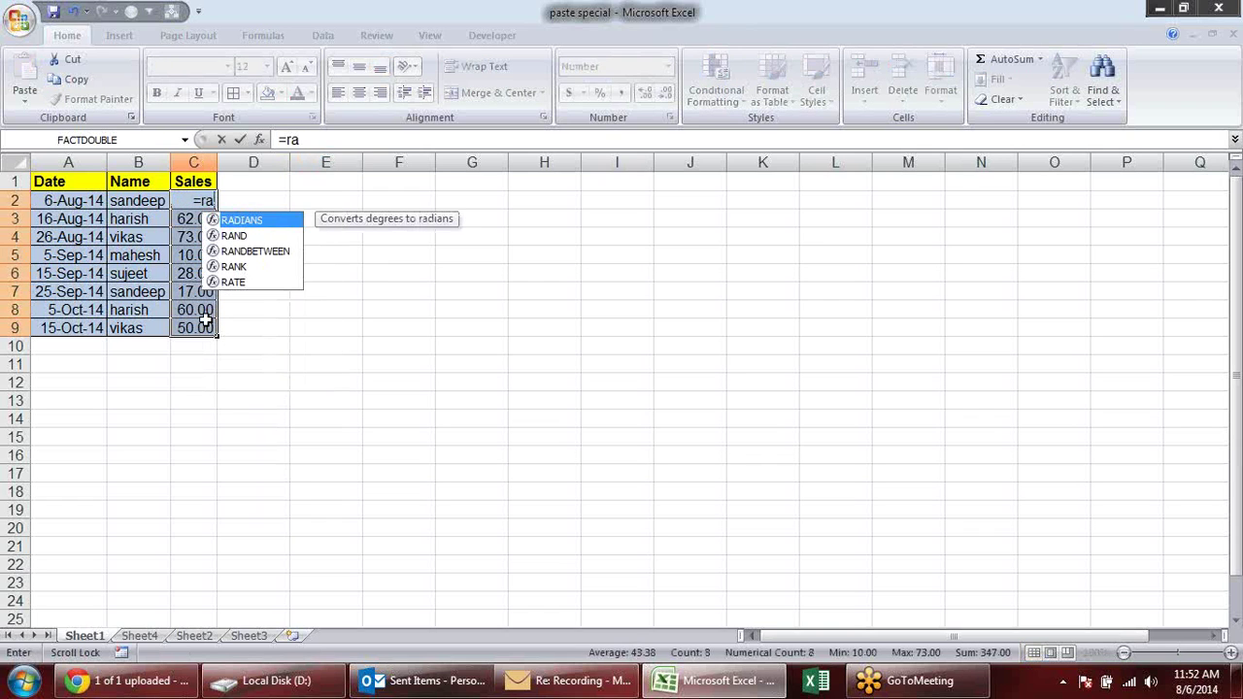
key(Down)
key(Down)
key(Tab)
text(10,90))
key(ctrl+Return)
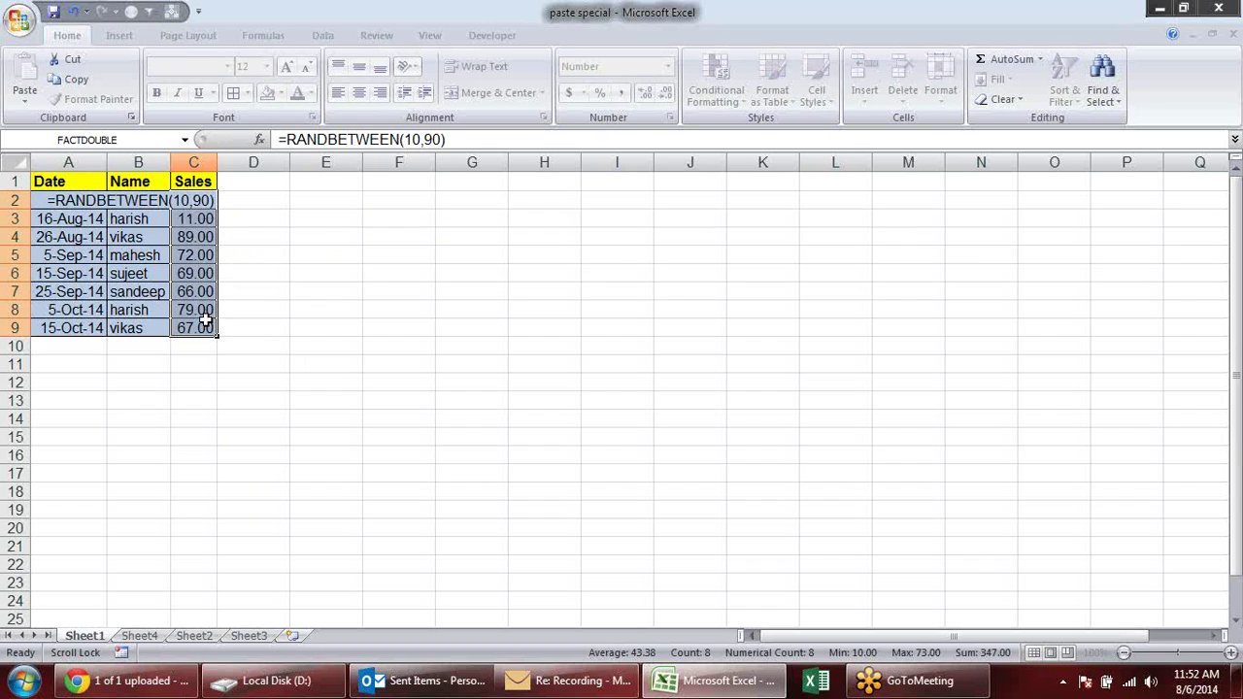
click(395, 141)
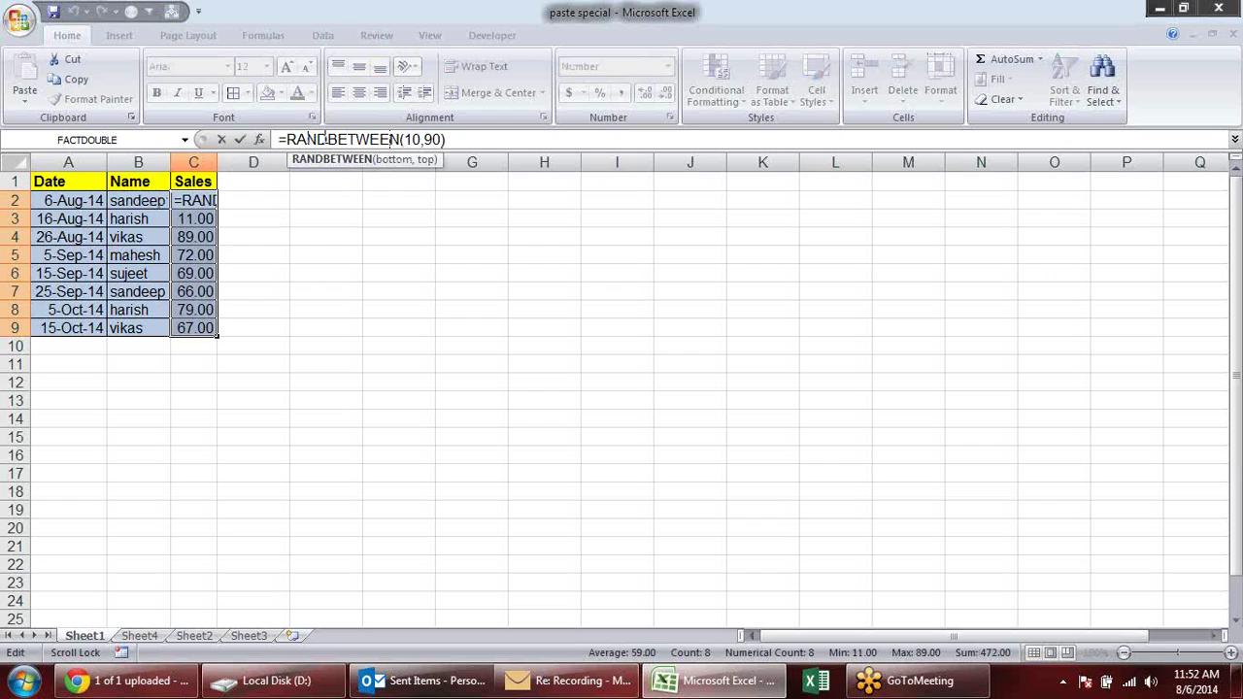
click(424, 139)
click(433, 138)
key(ctrl+Return)
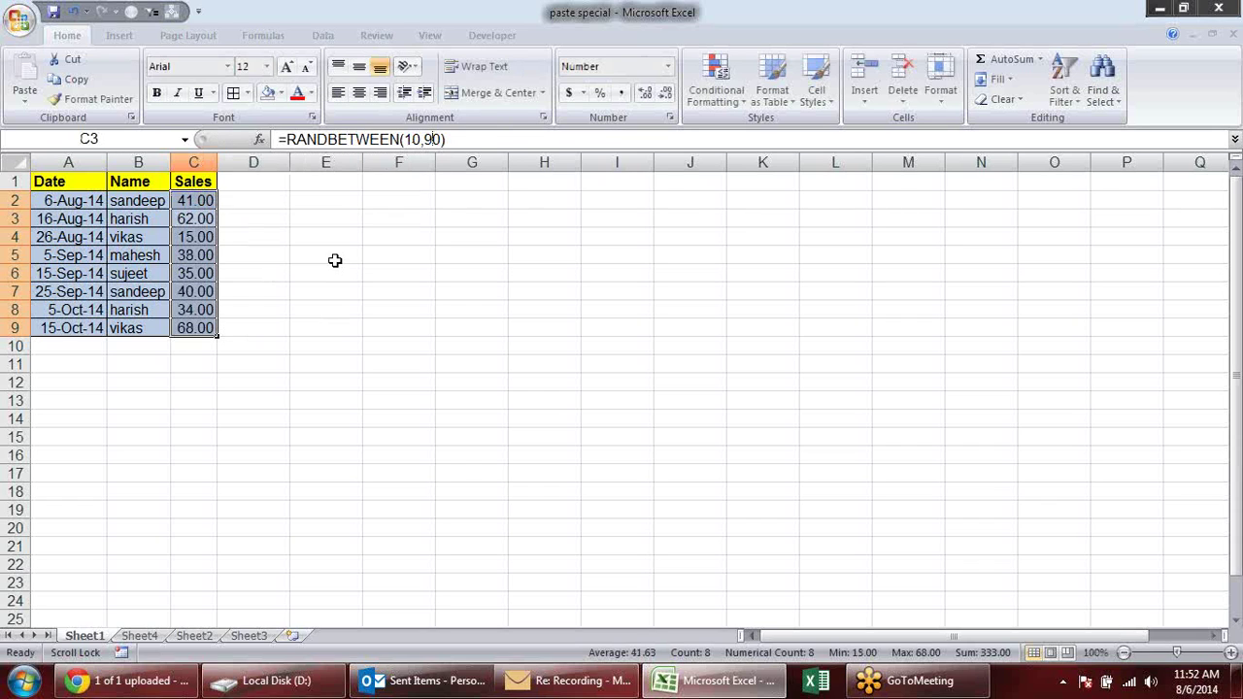
Recalculate the random Sales values with F9, then select columns A through C.
click(264, 214)
click(197, 219)
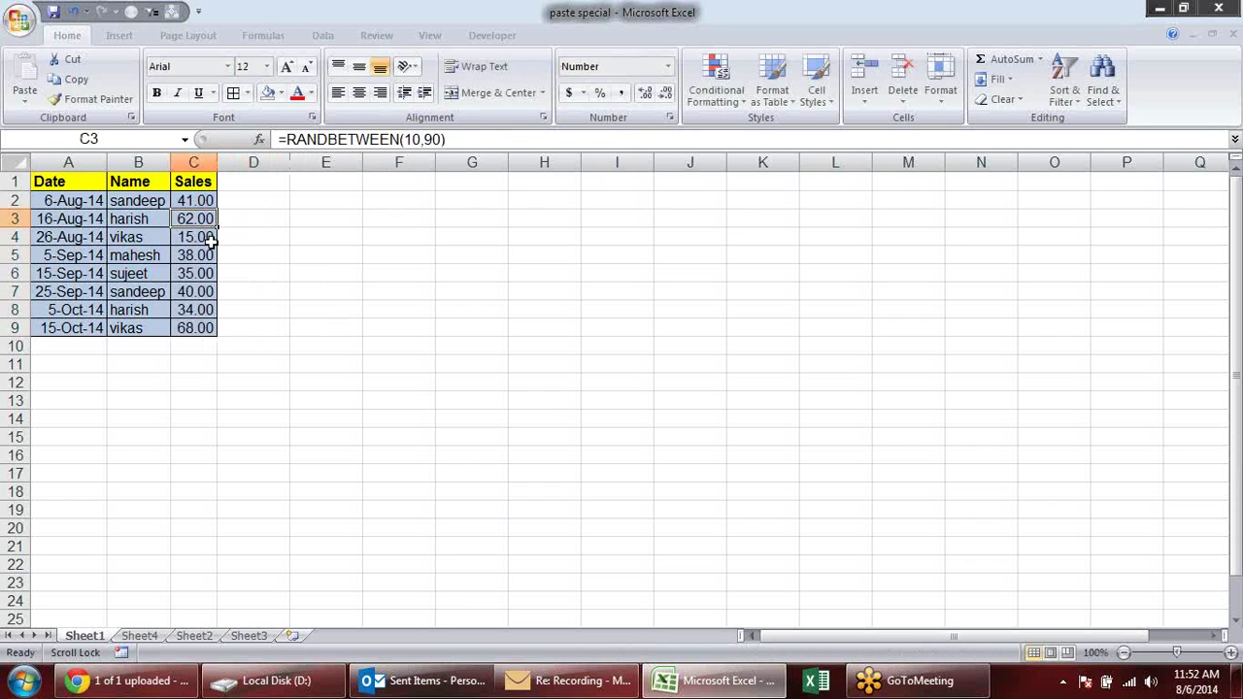
click(200, 237)
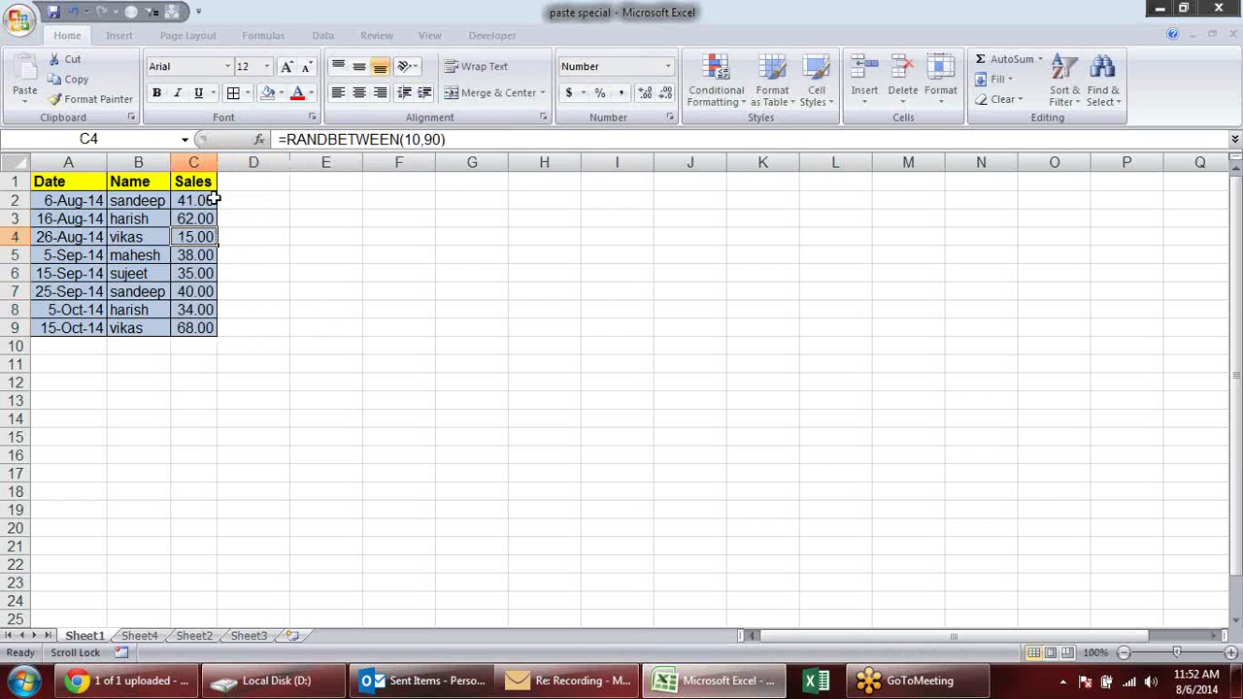
key(F9)
key(F9)
key(F9)
key(F9)
key(F9)
key(F9)
key(F9)
key(F9)
key(F9)
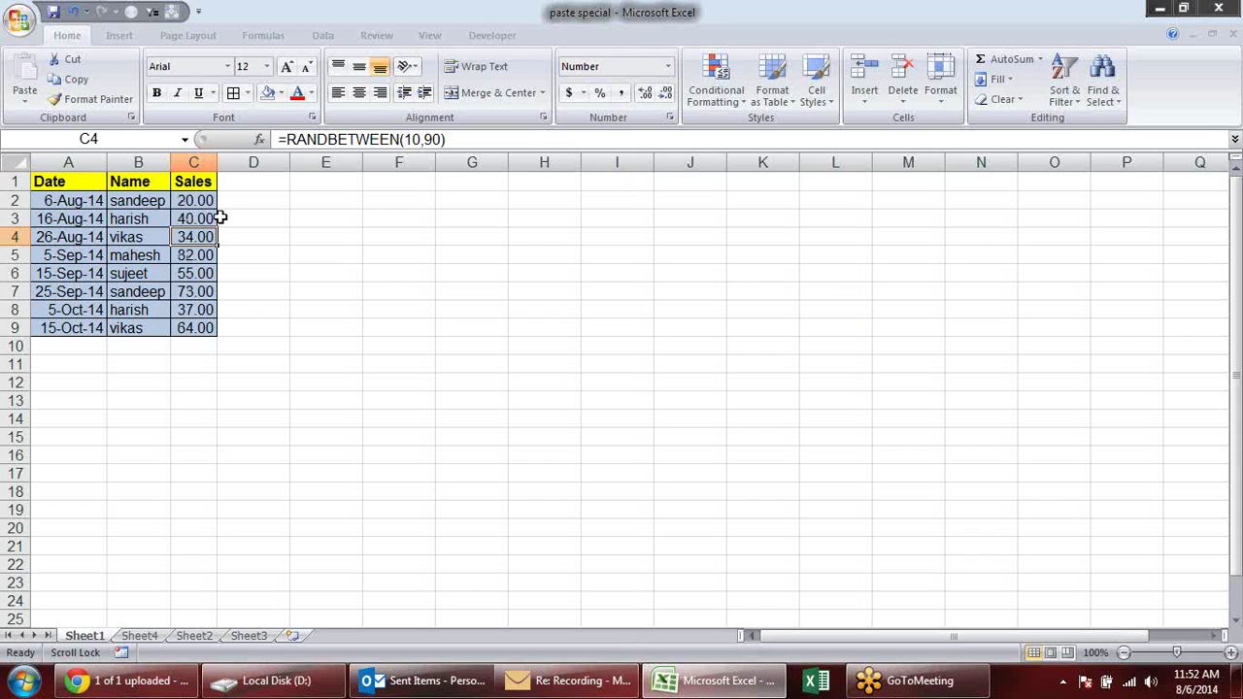
click(208, 201)
double_click(194, 254)
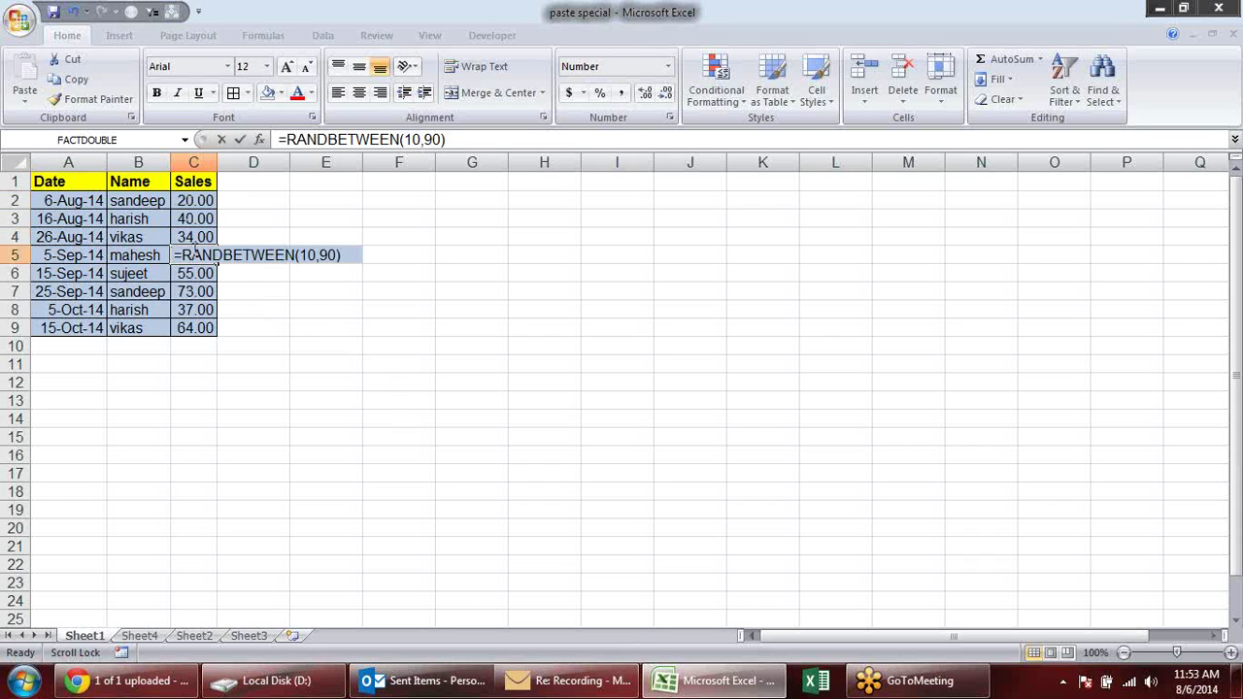
key(Return)
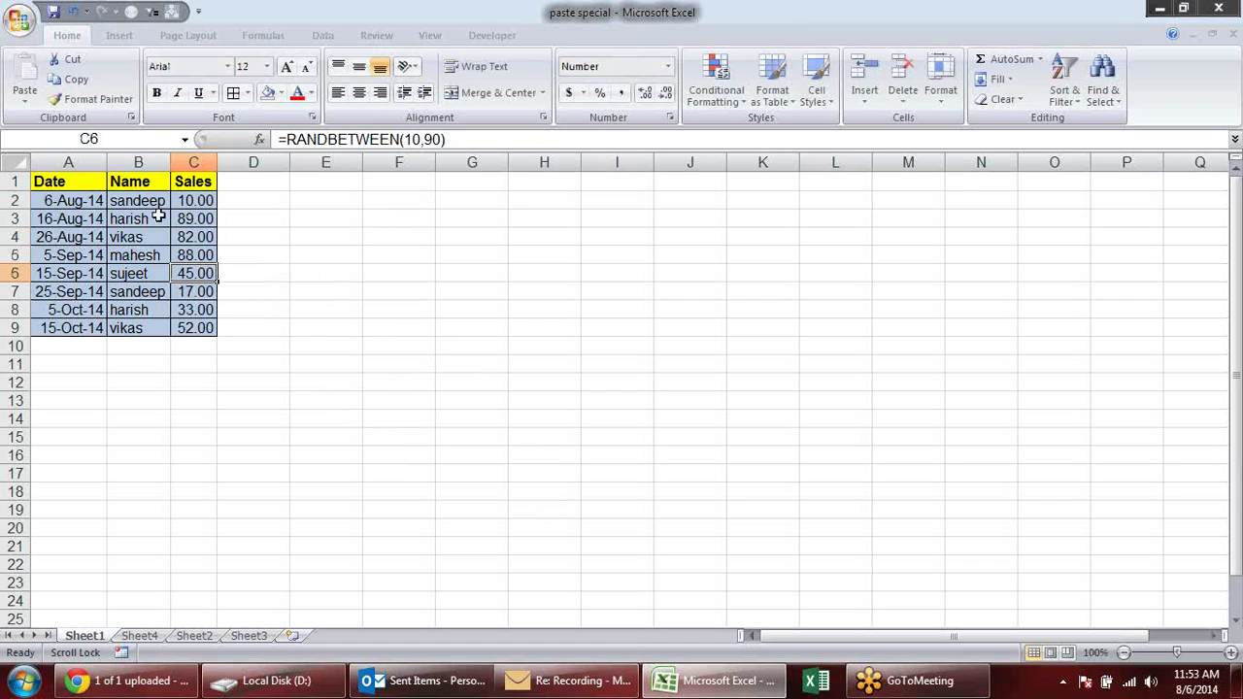
drag(73, 163, 218, 164)
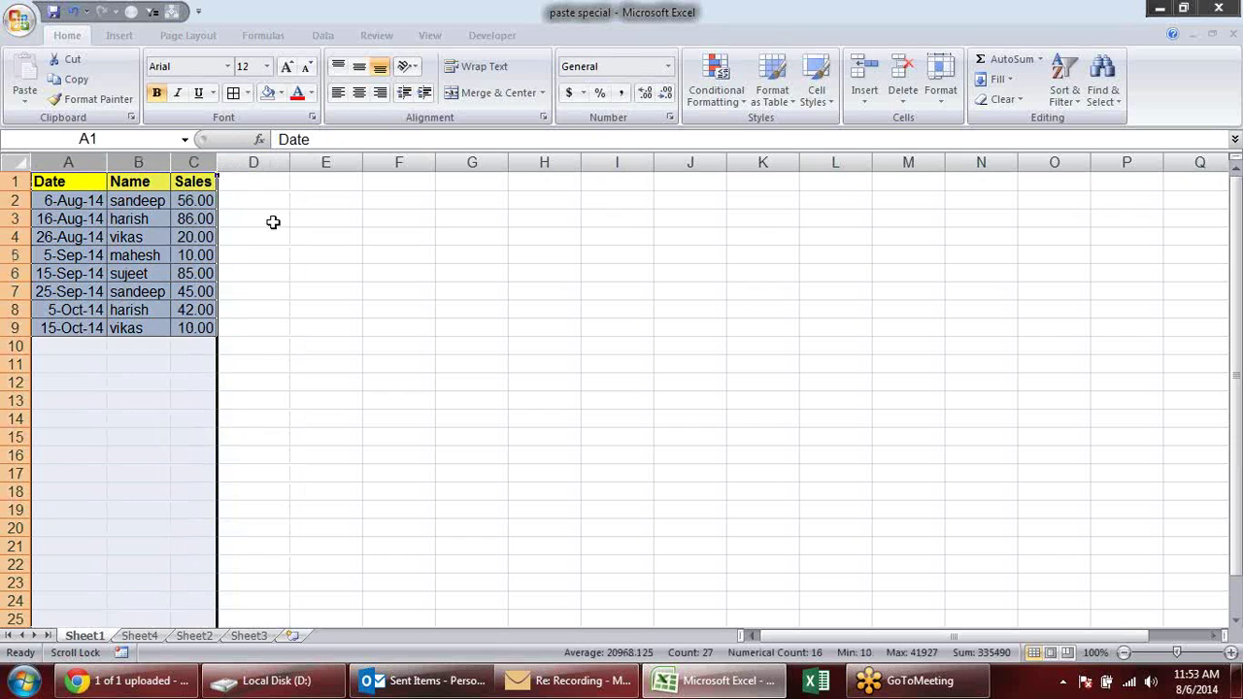
Paste a values-only copy of A1:C9 at F1, turning dates into serials like 41857.
click(325, 273)
drag(68, 182, 203, 329)
key(ctrl+c)
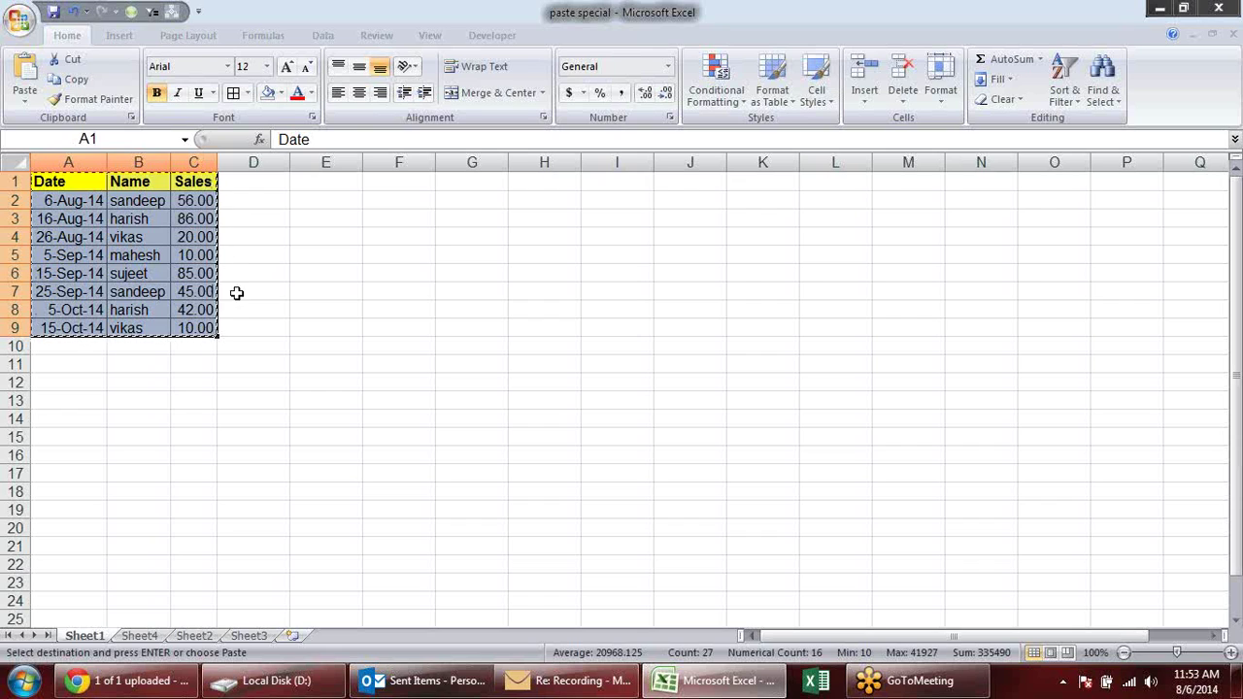
click(396, 183)
right_click(396, 182)
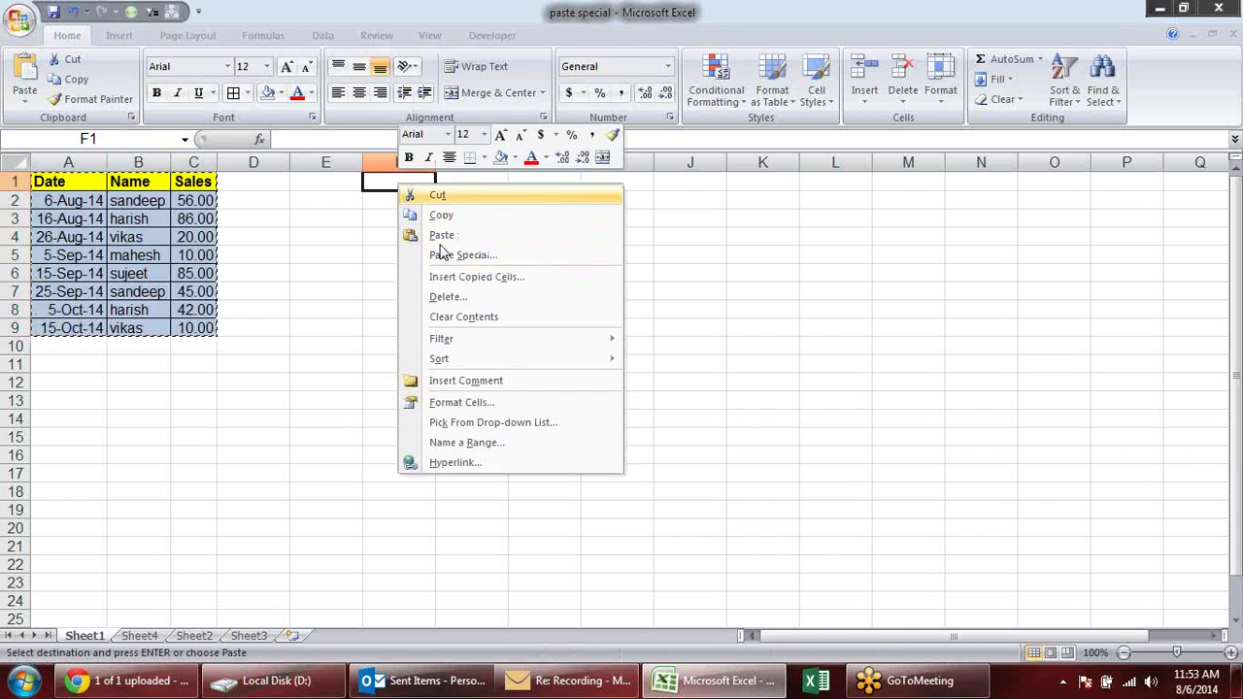
click(456, 255)
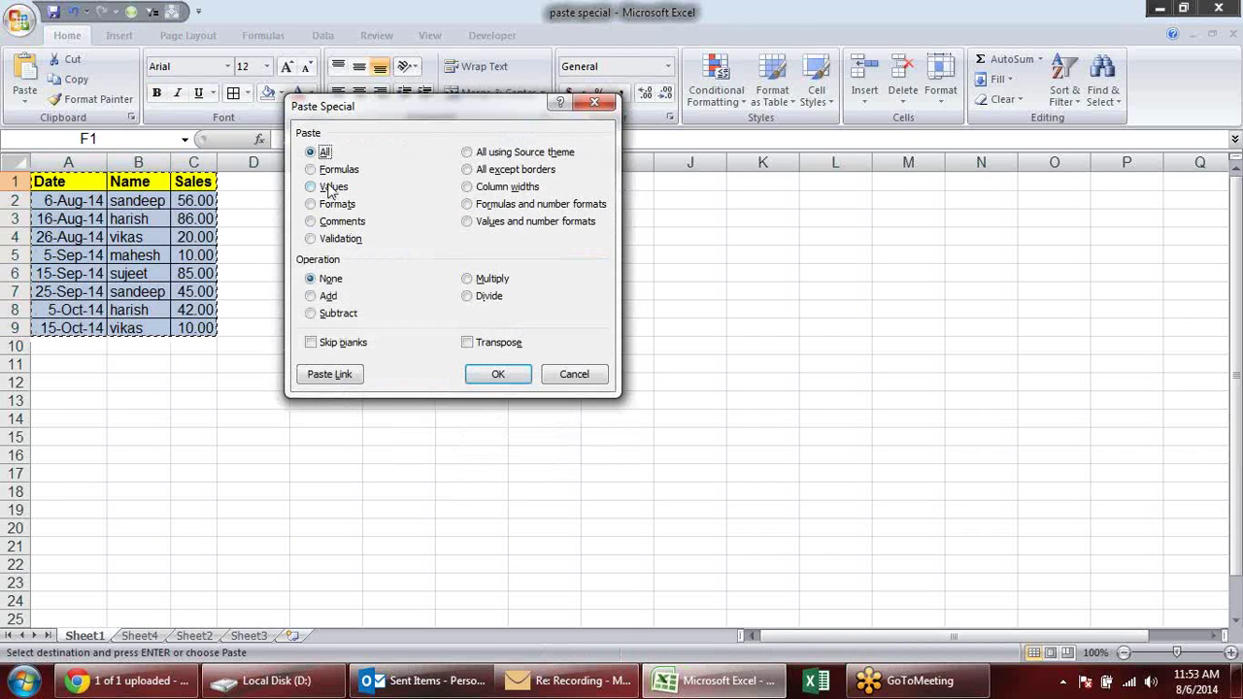
click(331, 188)
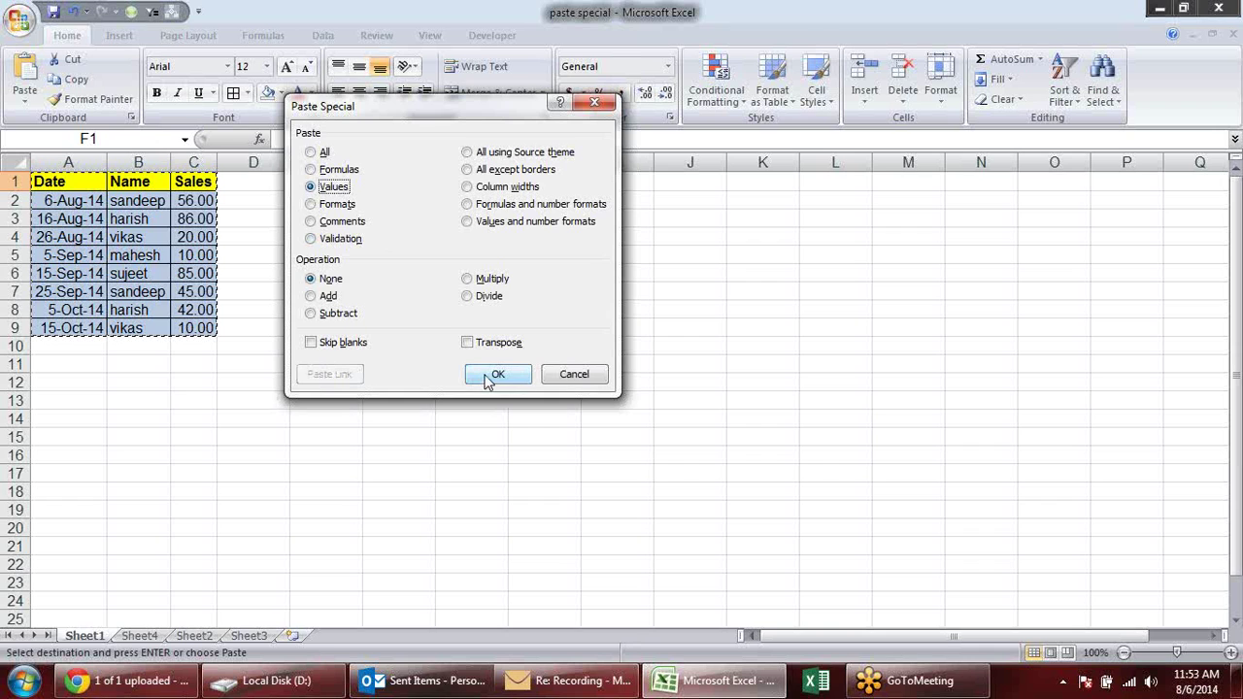
click(490, 375)
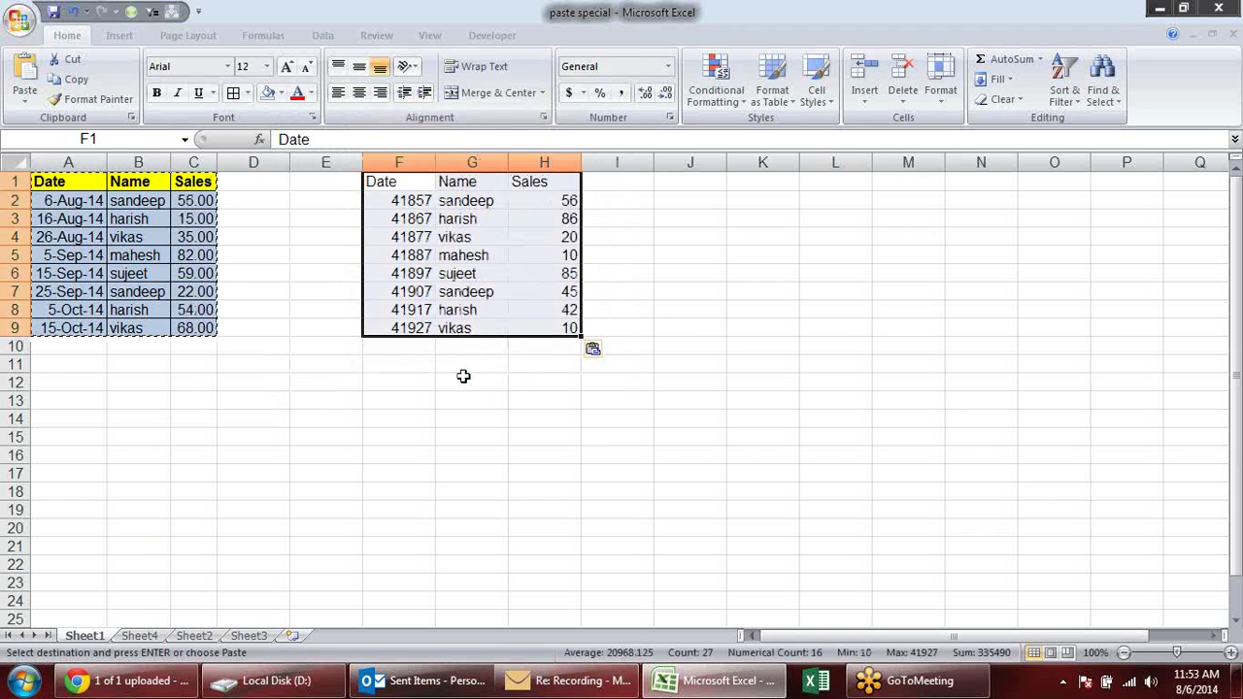
click(762, 346)
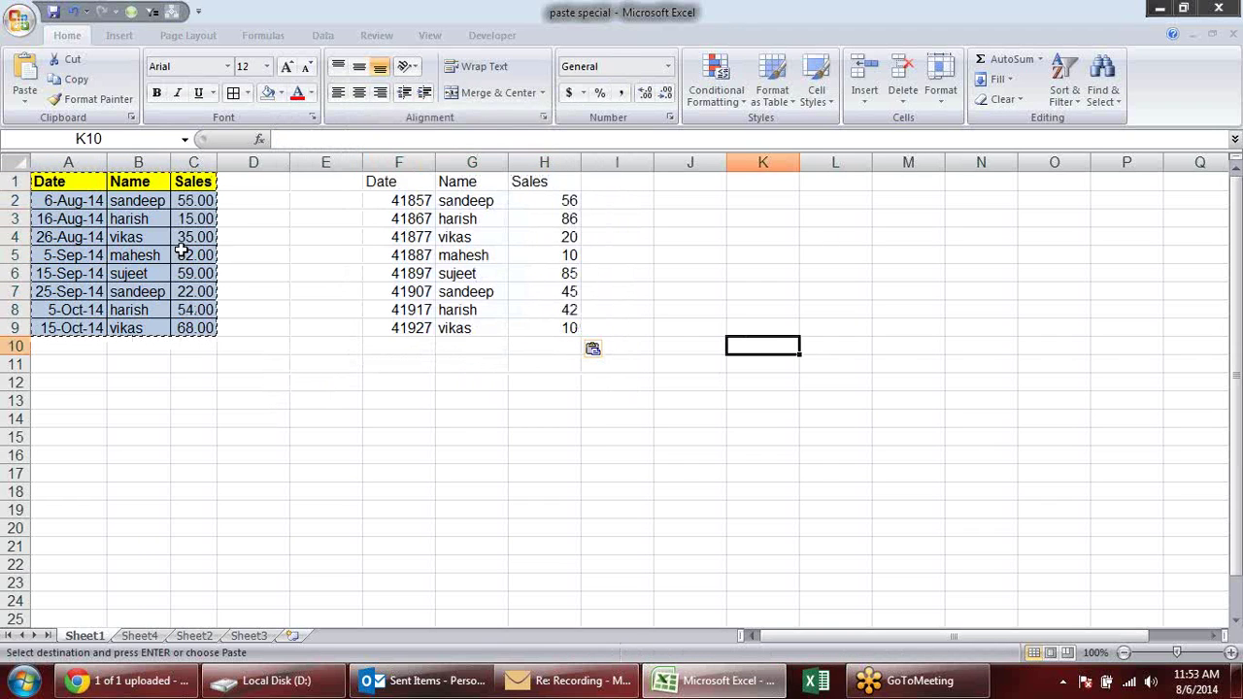
drag(207, 225, 204, 237)
text(=RANDBETWEEN(10,90))
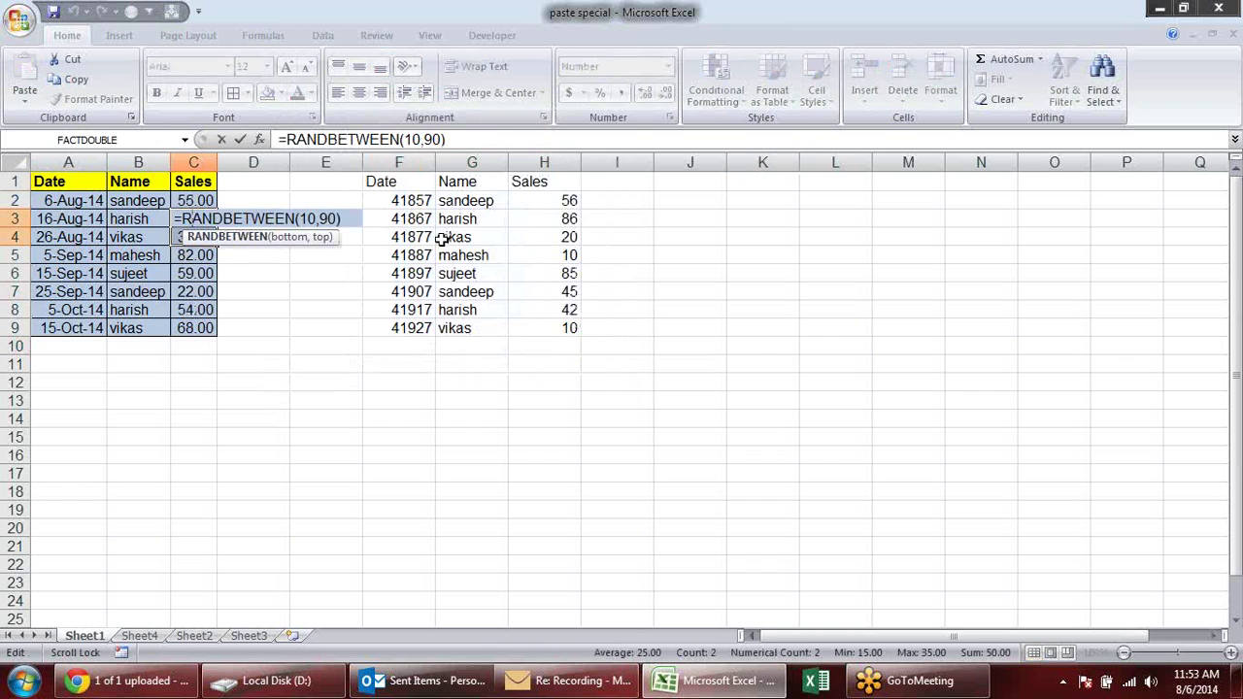
key(ctrl+Return)
click(553, 254)
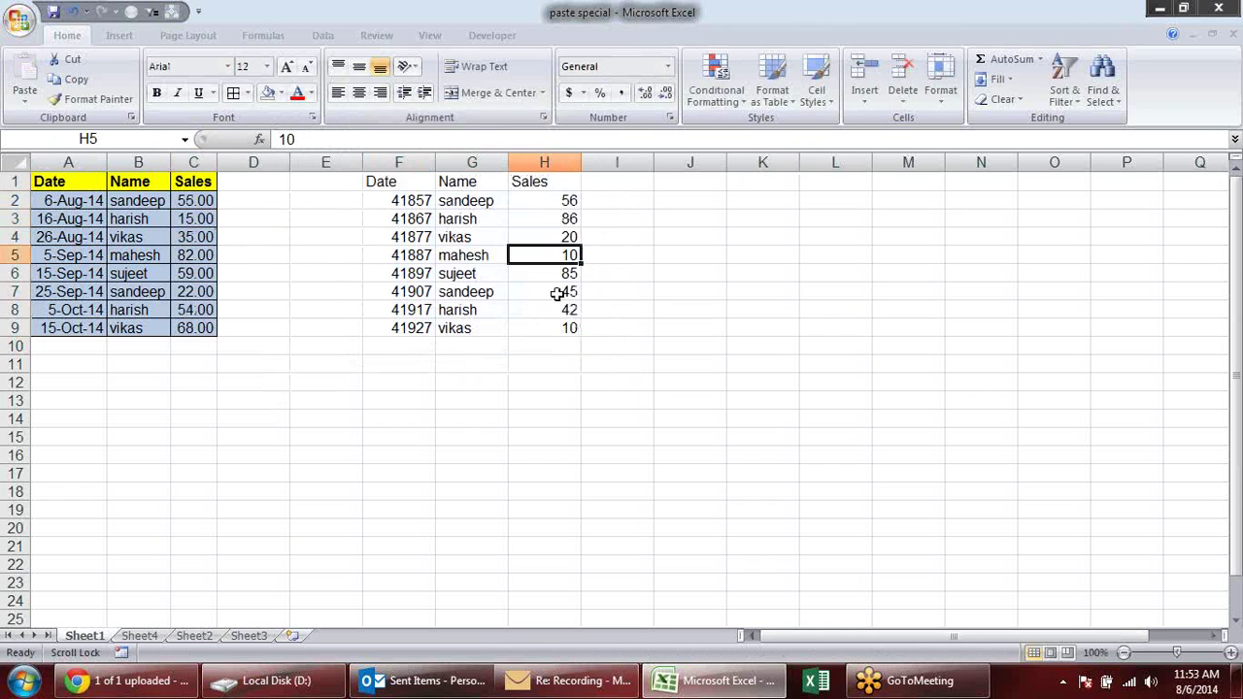
click(558, 292)
click(554, 328)
click(556, 292)
click(563, 256)
drag(59, 200, 60, 311)
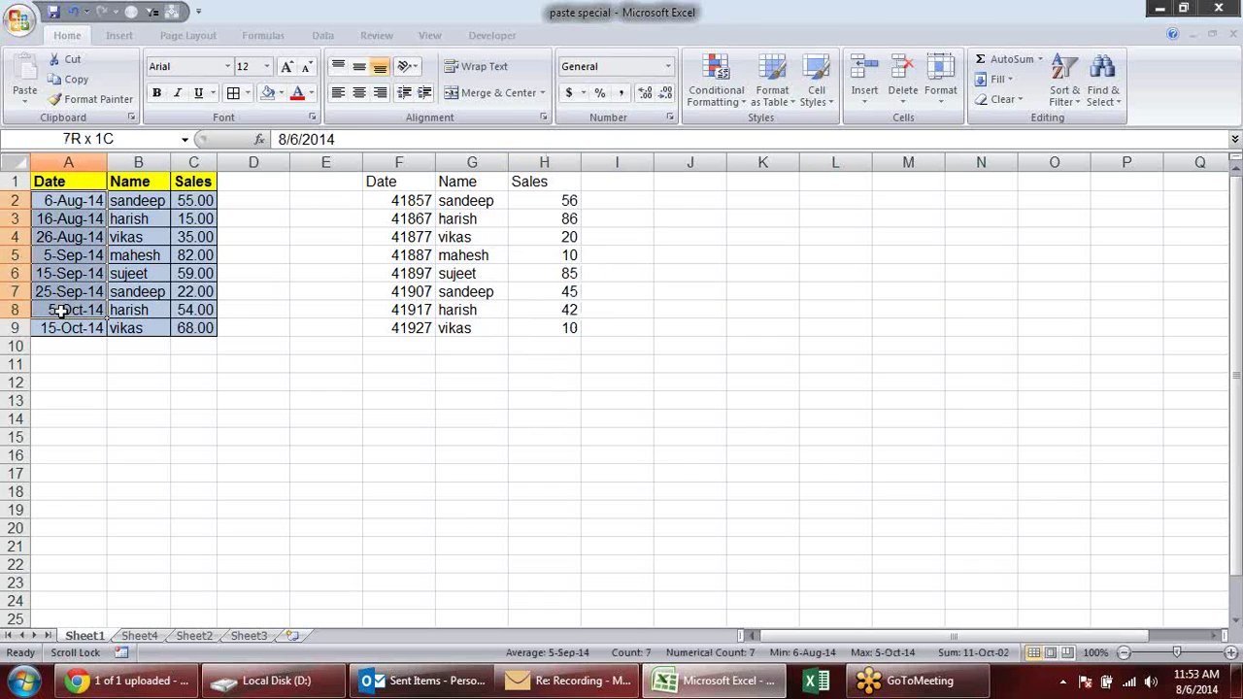
click(68, 237)
click(75, 201)
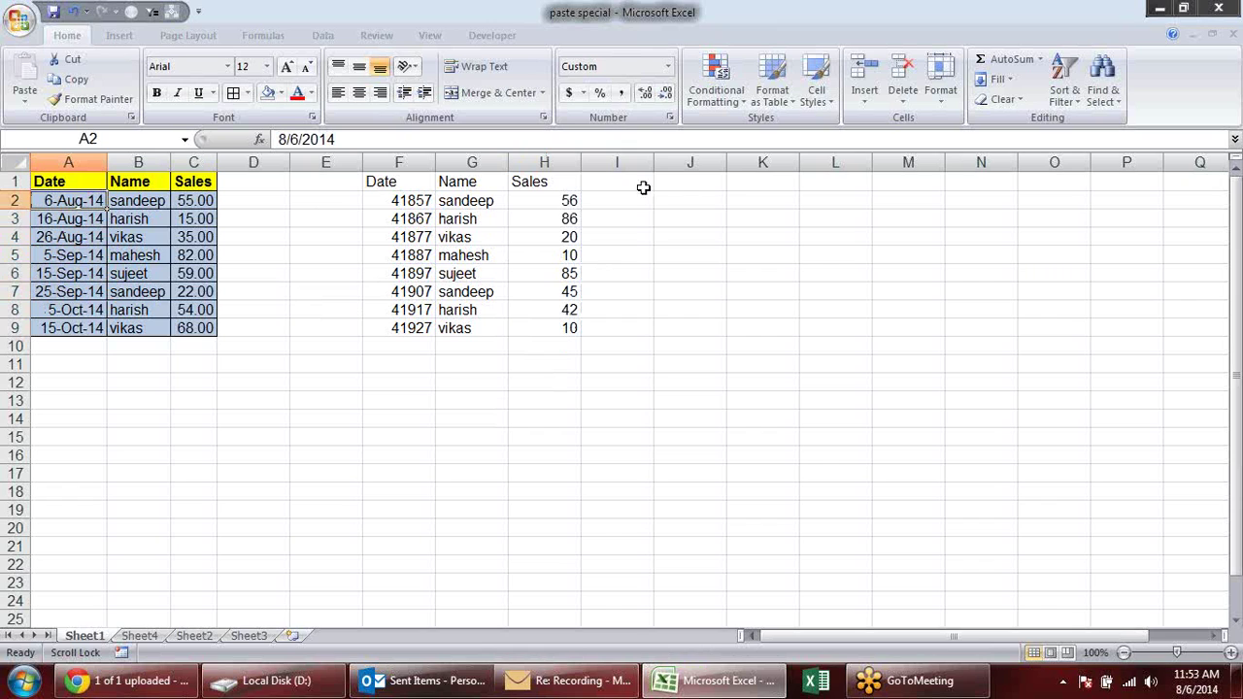
drag(415, 195, 427, 328)
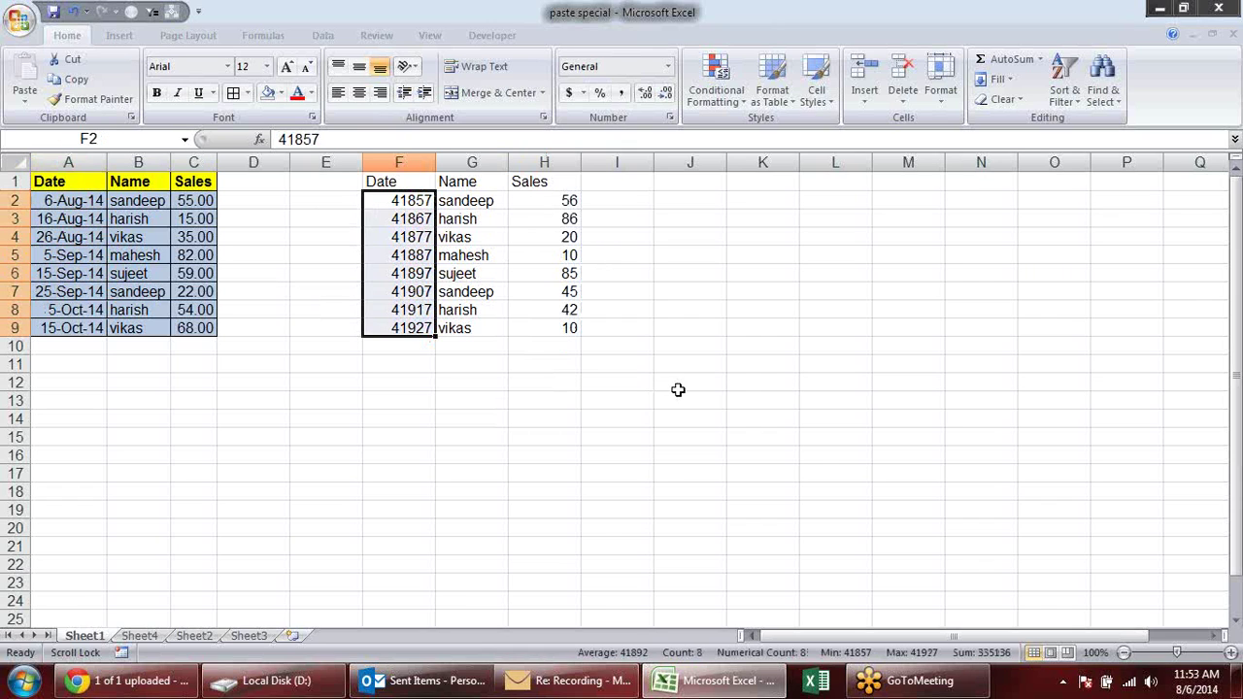
click(194, 219)
click(194, 254)
click(194, 291)
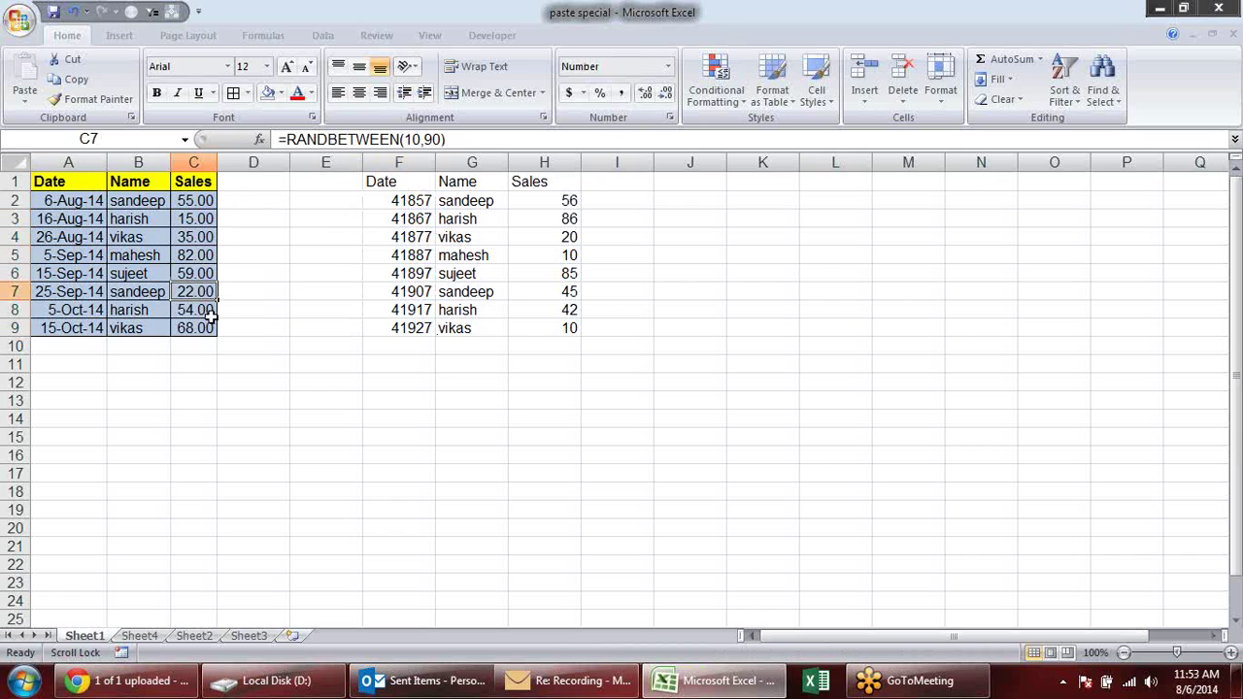
click(561, 204)
click(557, 238)
click(558, 274)
click(559, 310)
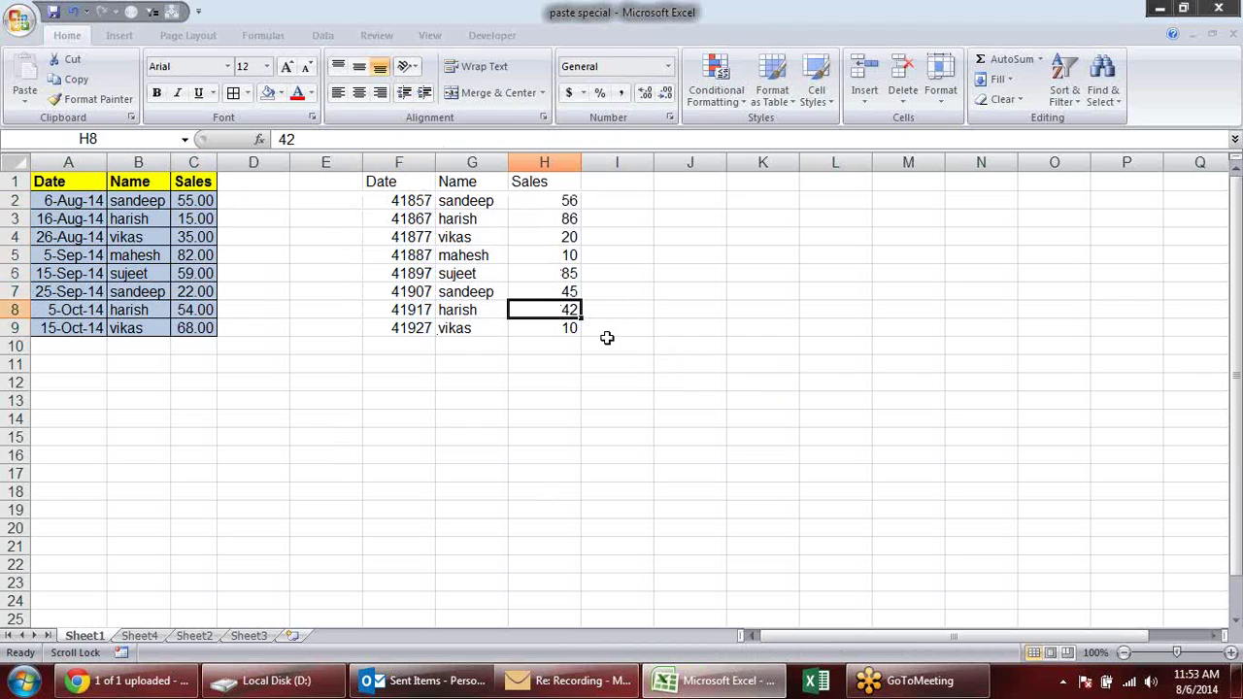
click(420, 199)
click(404, 252)
click(427, 295)
click(408, 330)
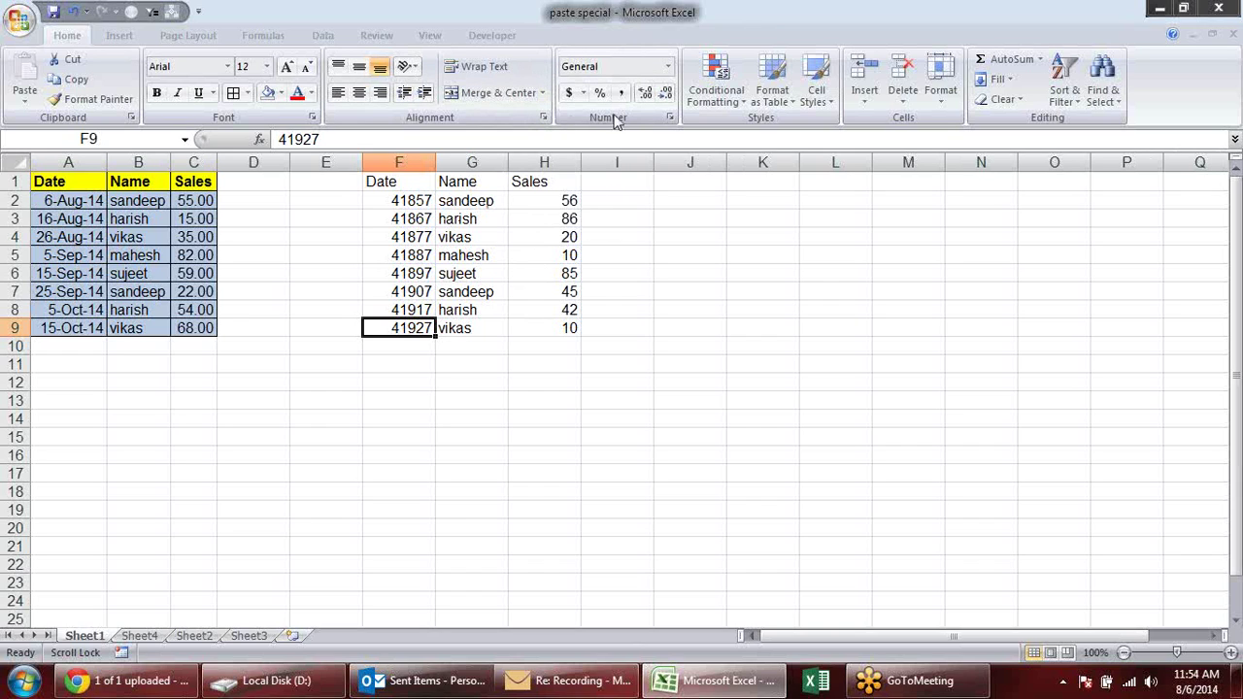
click(668, 117)
click(619, 193)
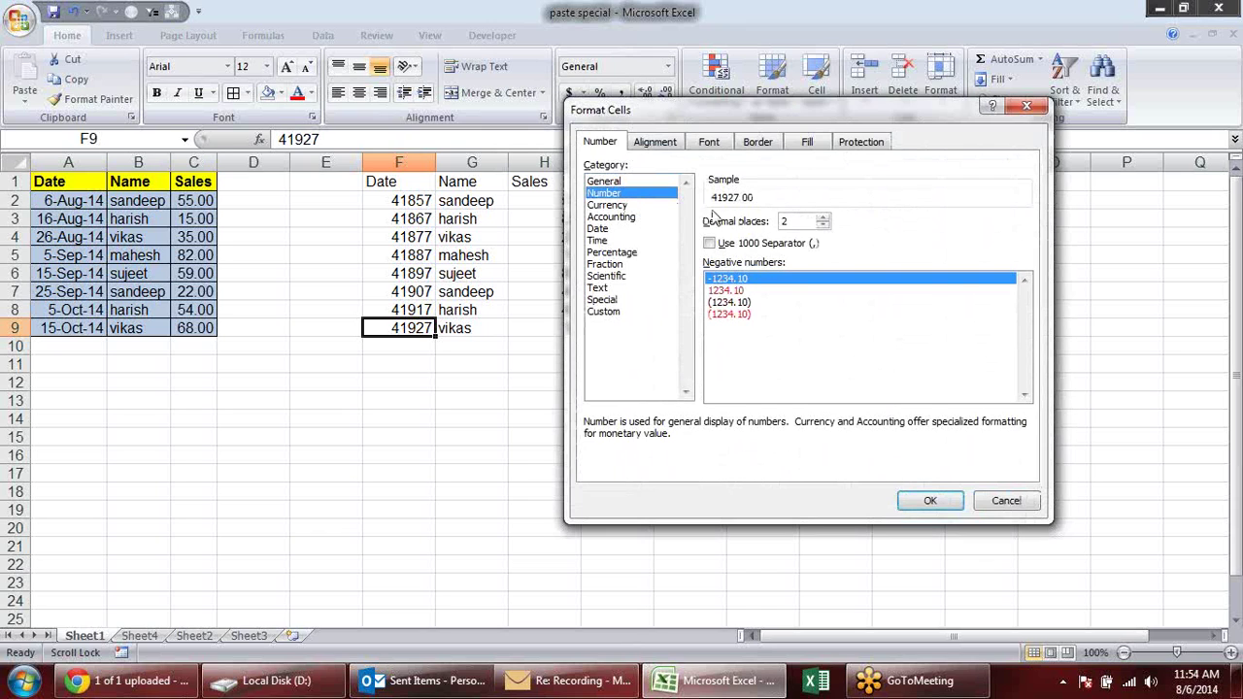
click(636, 205)
click(631, 216)
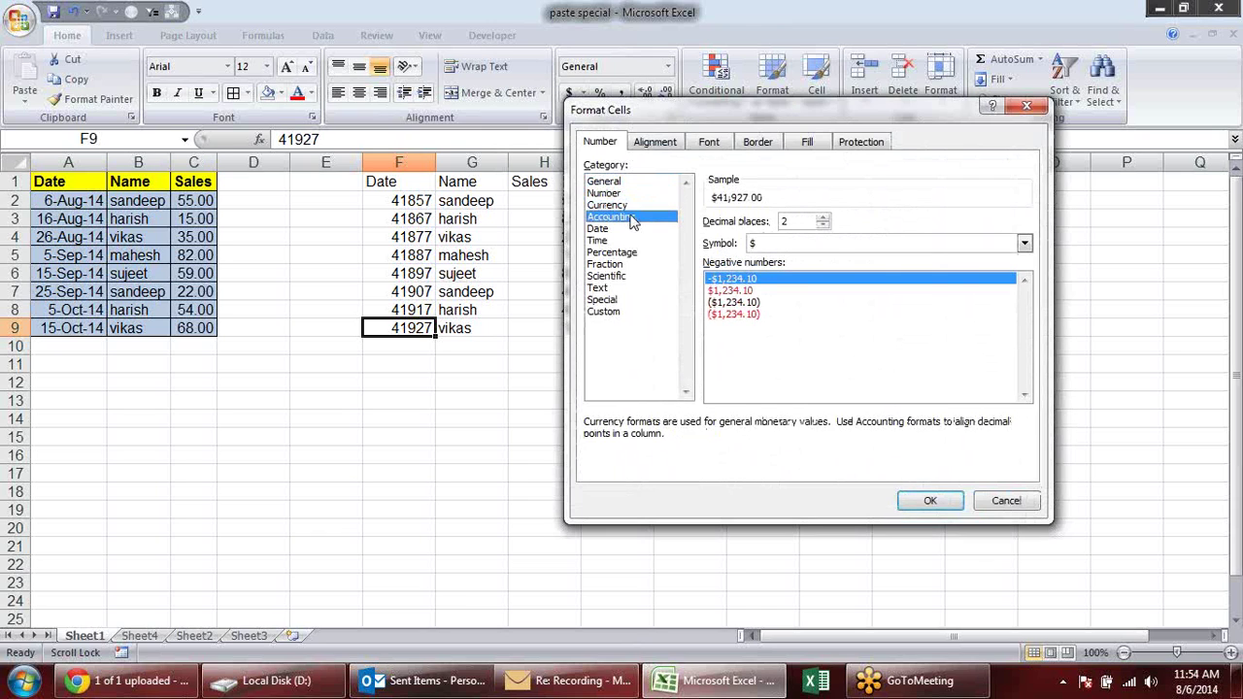
click(615, 228)
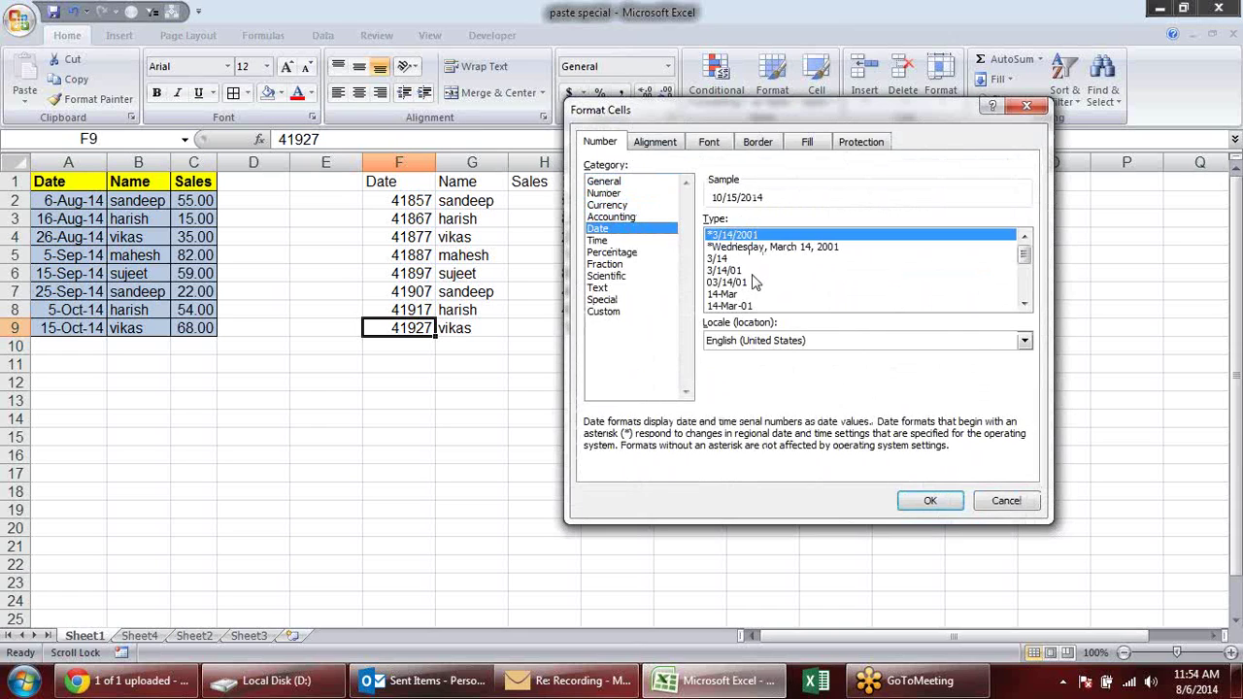
click(626, 240)
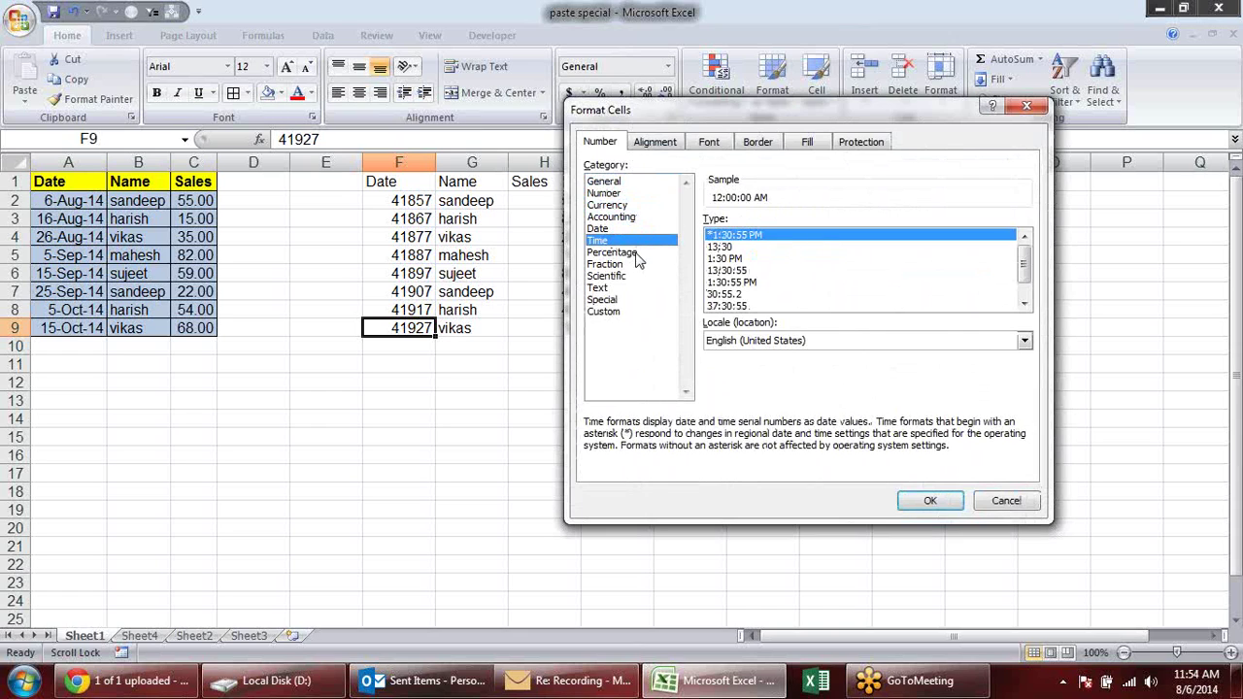
click(622, 252)
click(621, 264)
click(627, 276)
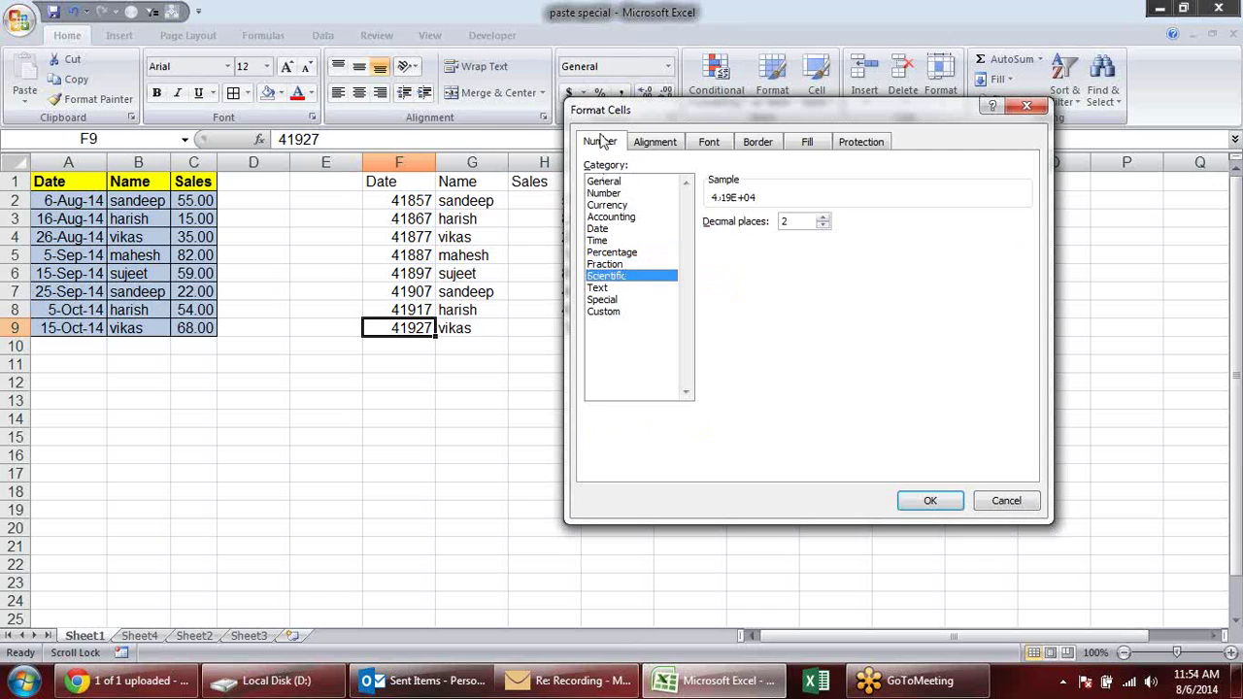
click(1025, 106)
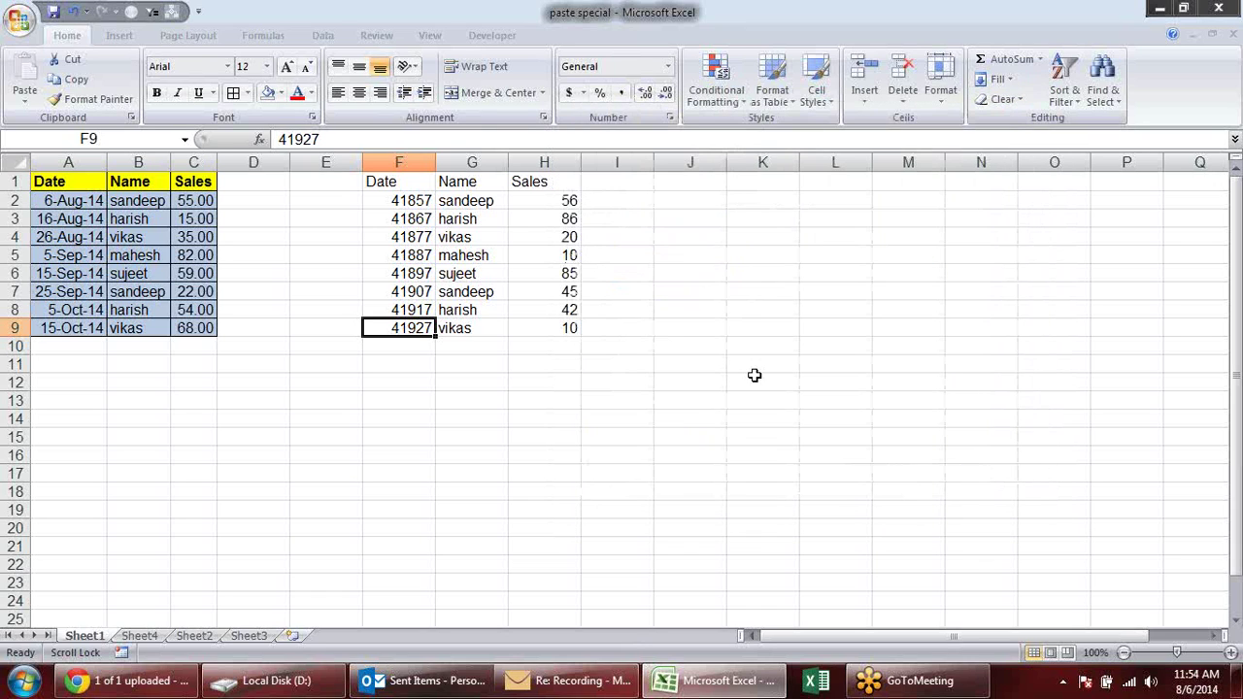
Clear the second table in E1:H9 and select the original table A1:C9.
click(384, 202)
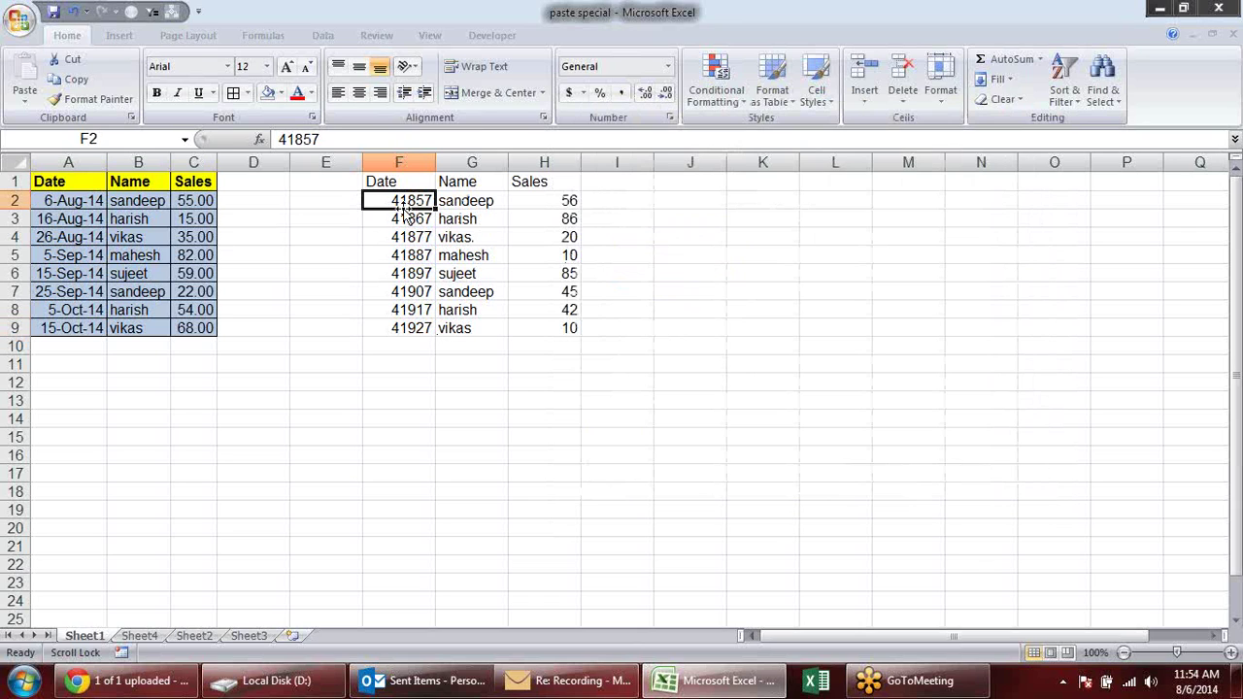
click(183, 214)
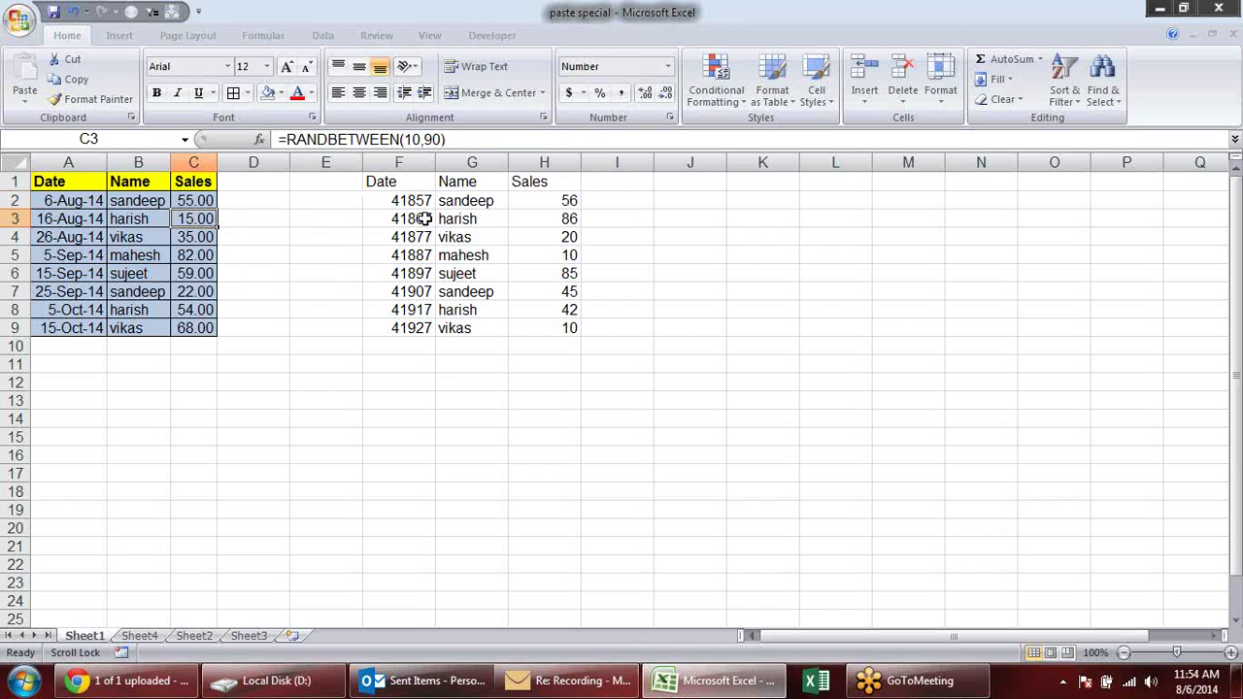
drag(424, 219, 572, 255)
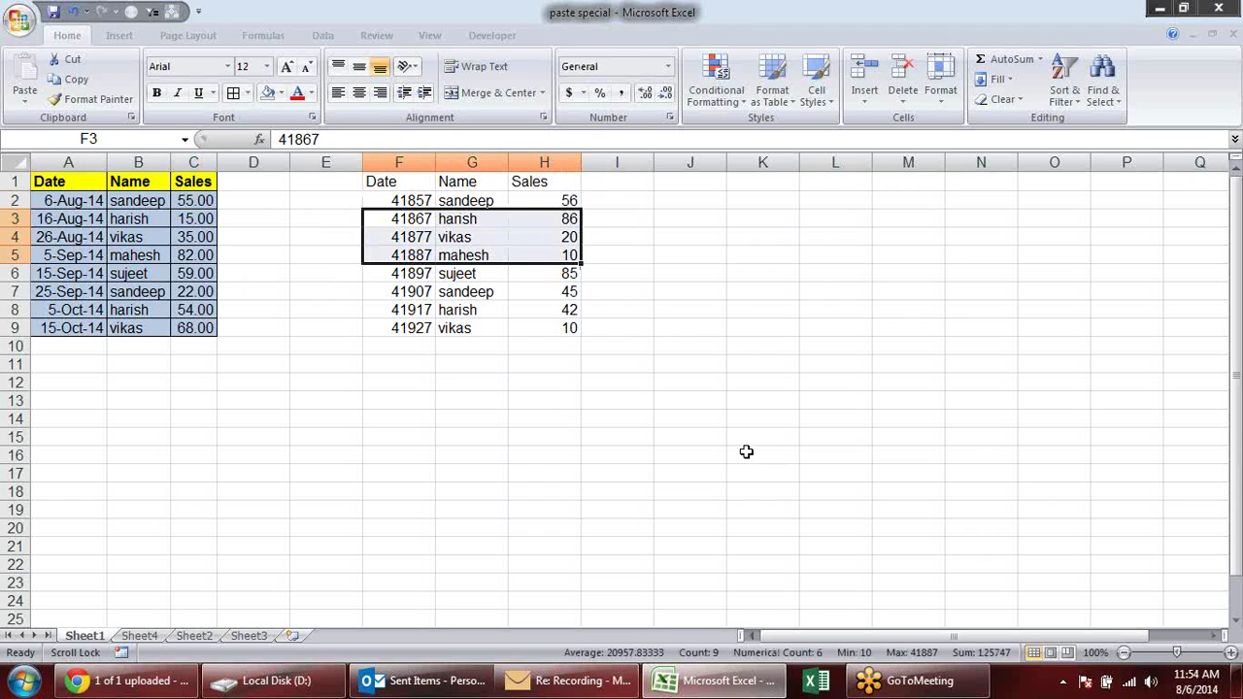
drag(570, 328, 356, 158)
key(Delete)
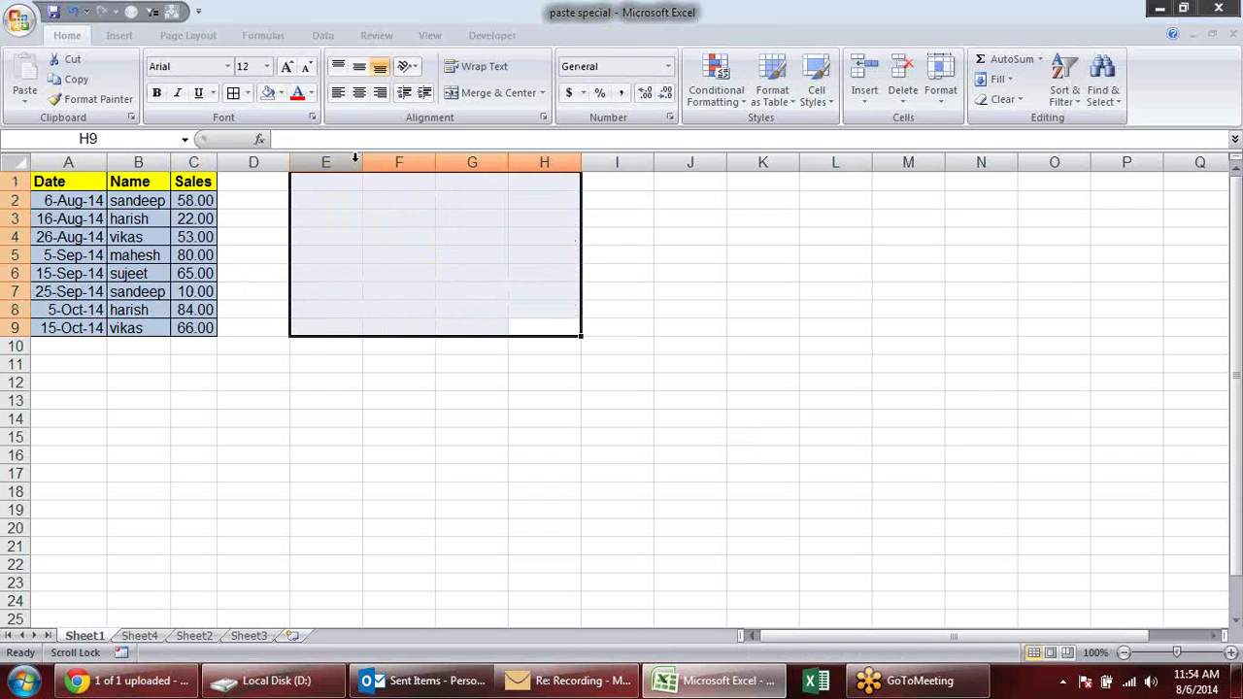
click(684, 344)
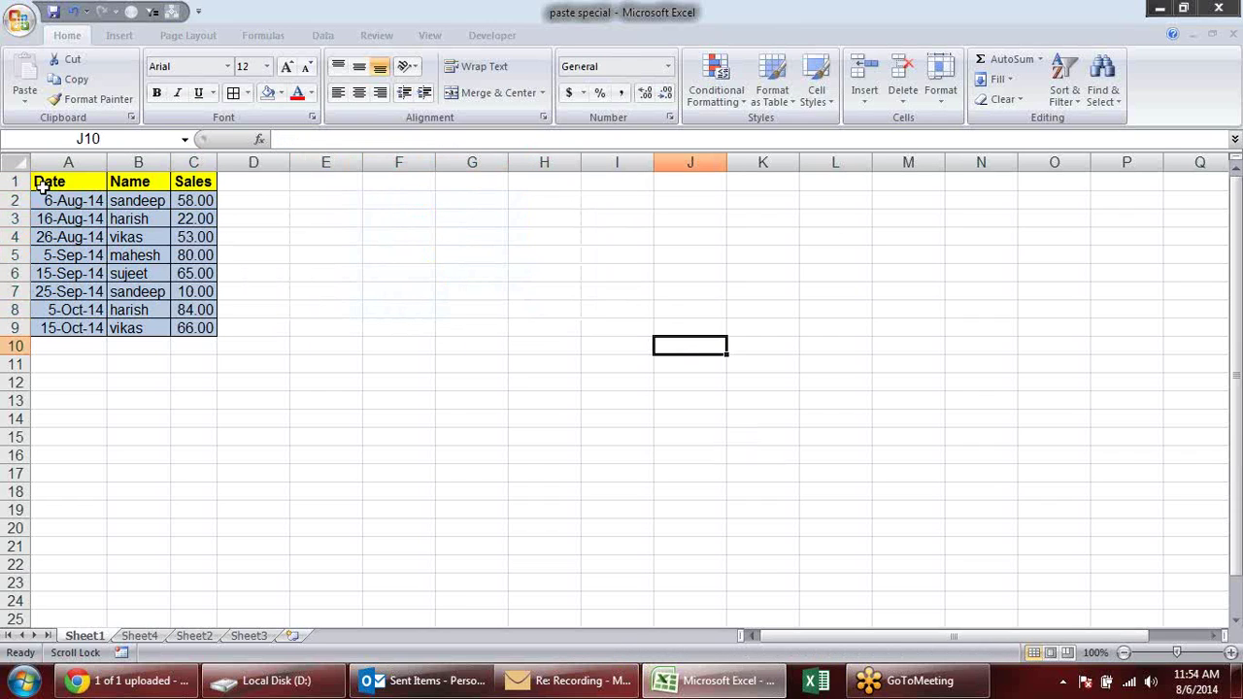
drag(43, 185, 194, 328)
Paste A1:C9 into F1:H9 as values and number formats only.
key(ctrl+c)
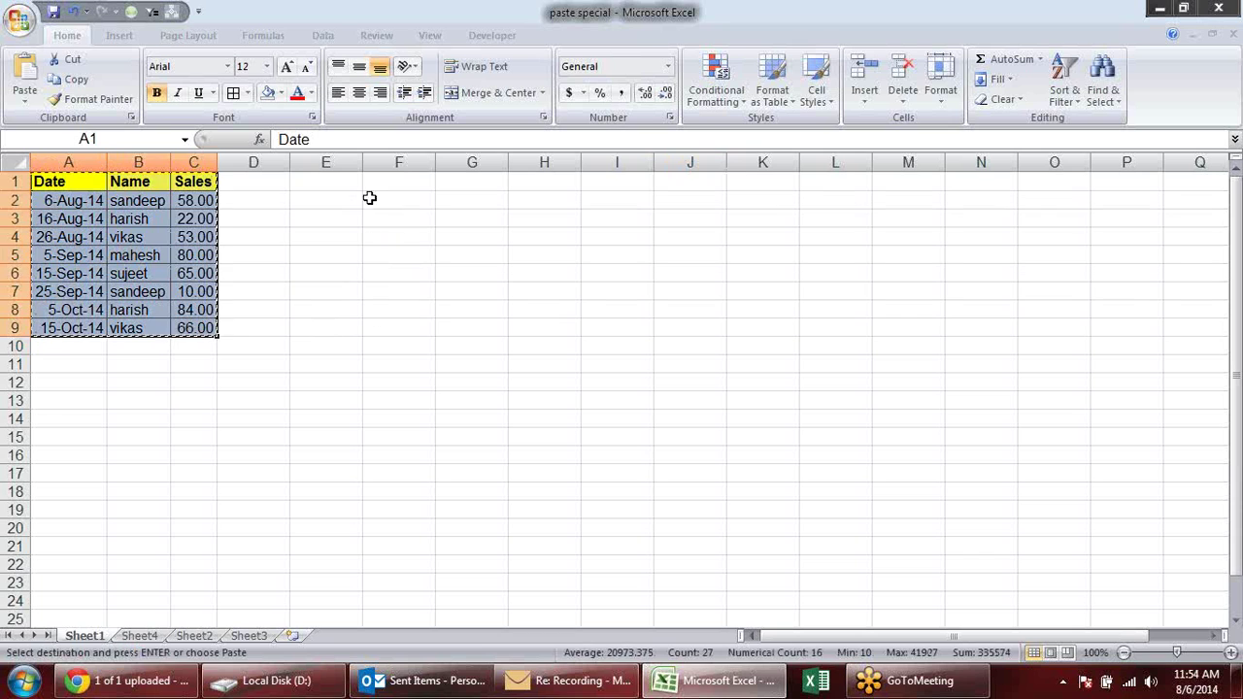
click(389, 184)
key(alt)
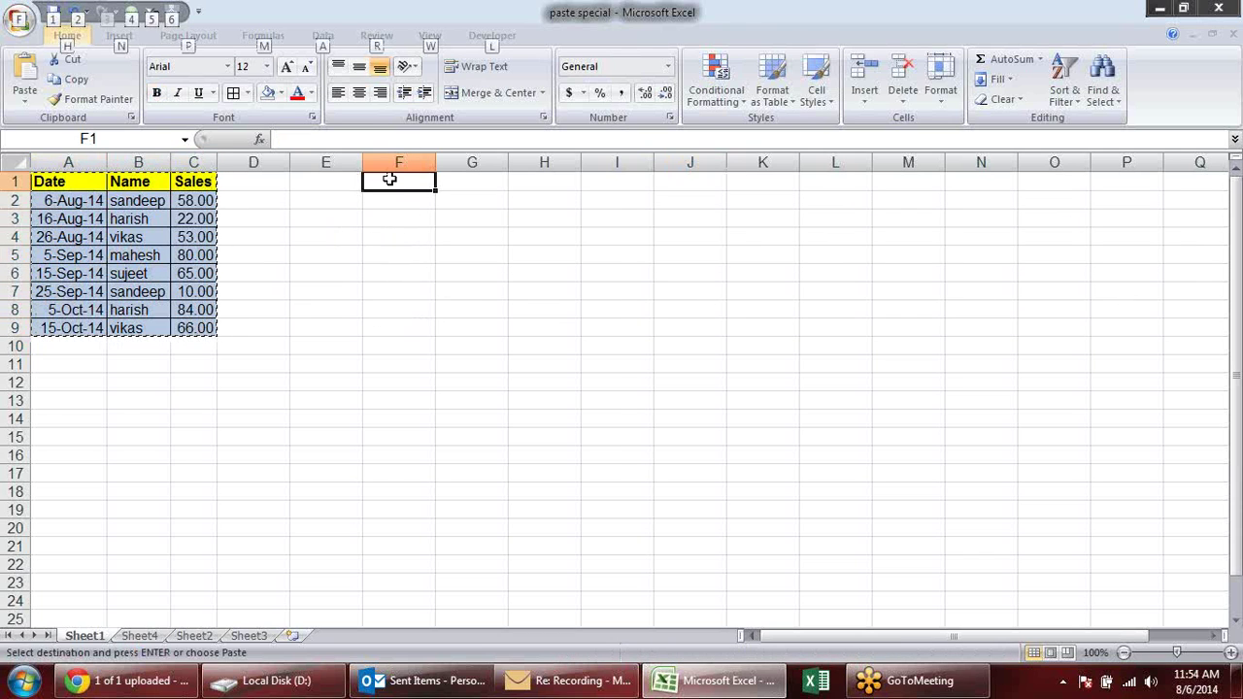
right_click(393, 179)
click(470, 247)
drag(406, 114, 671, 157)
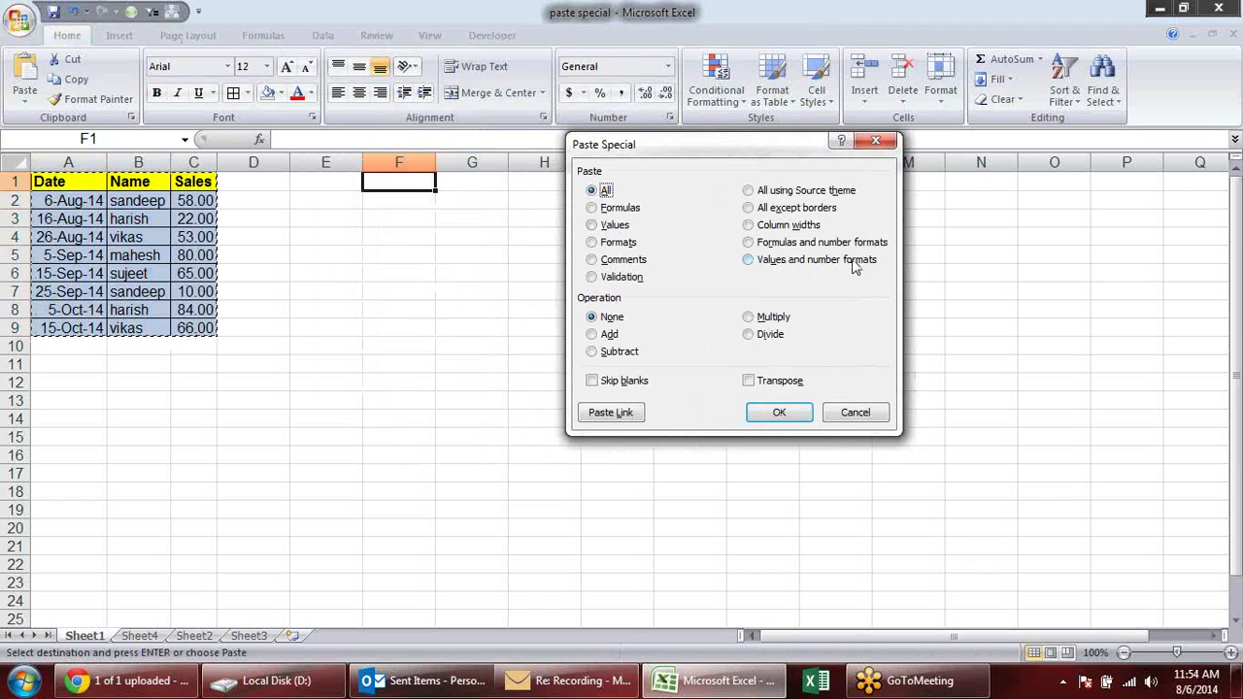
click(816, 260)
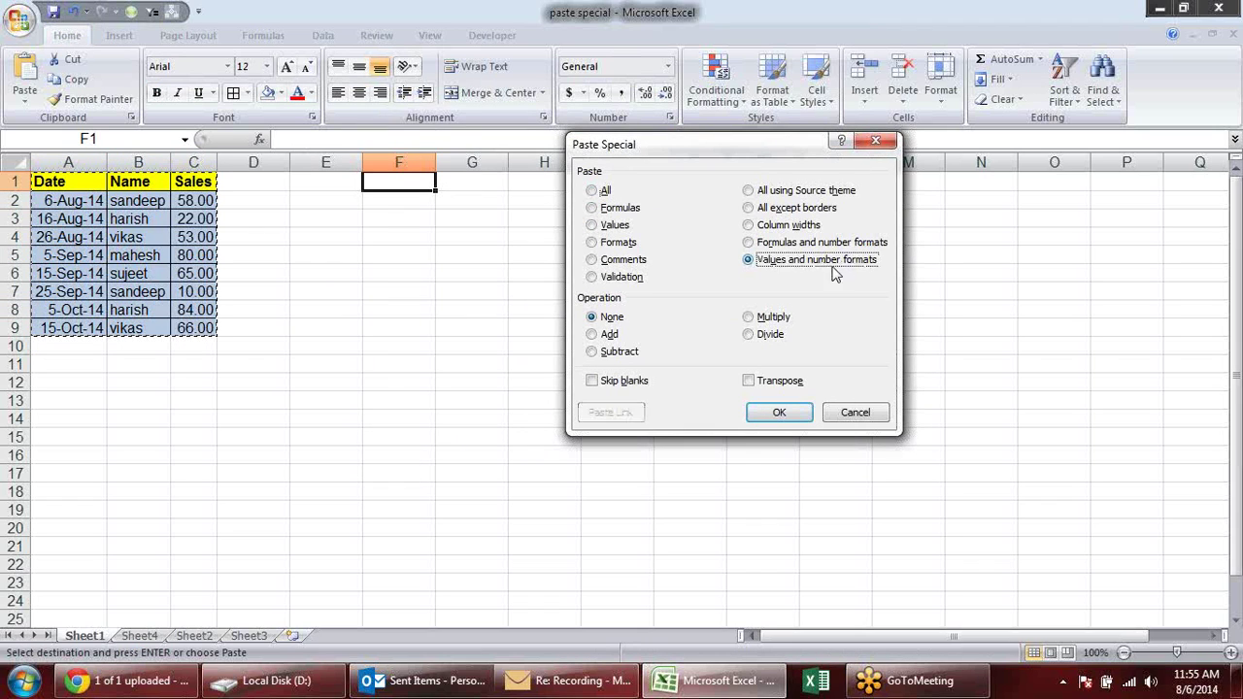
click(779, 412)
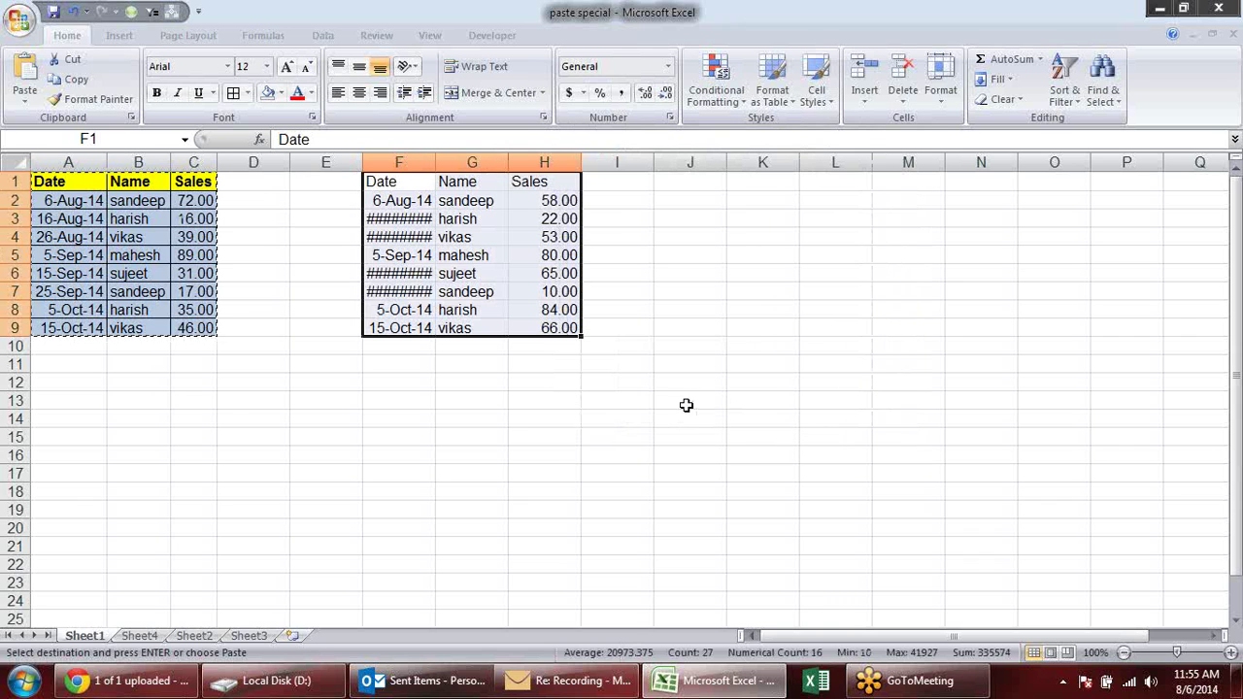
click(554, 417)
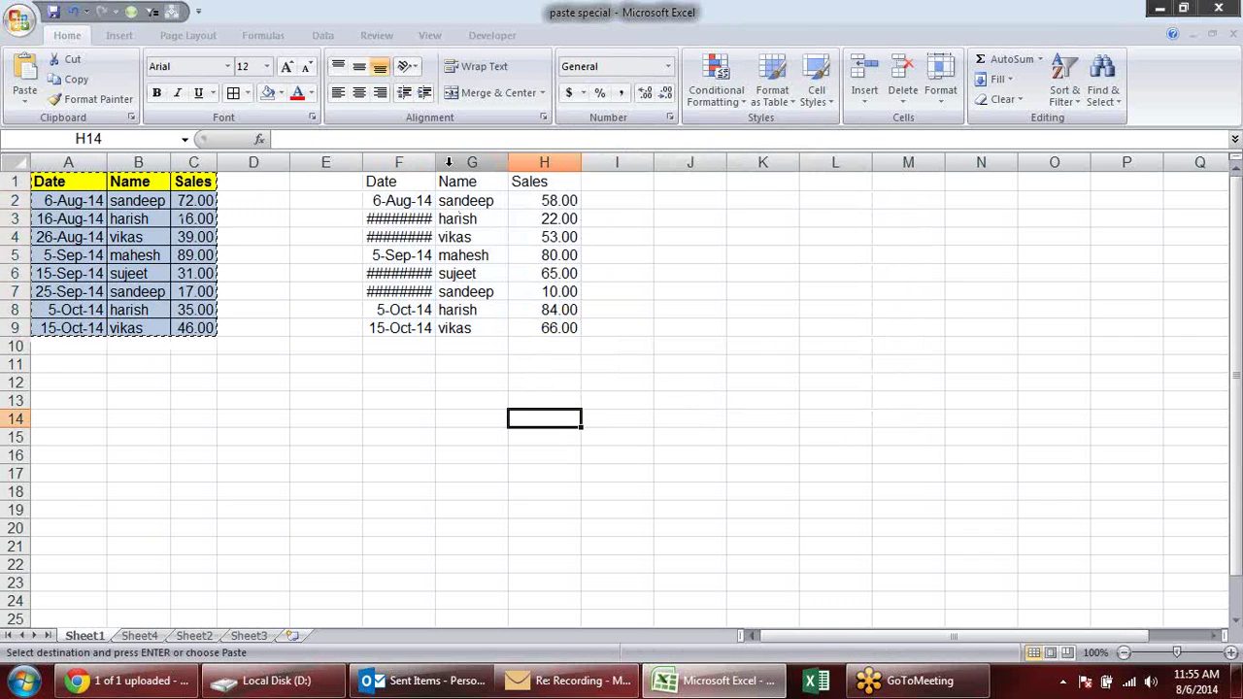
Widen column F so dates like 6-Aug-14 show, and check H3's sales value.
drag(436, 161, 450, 161)
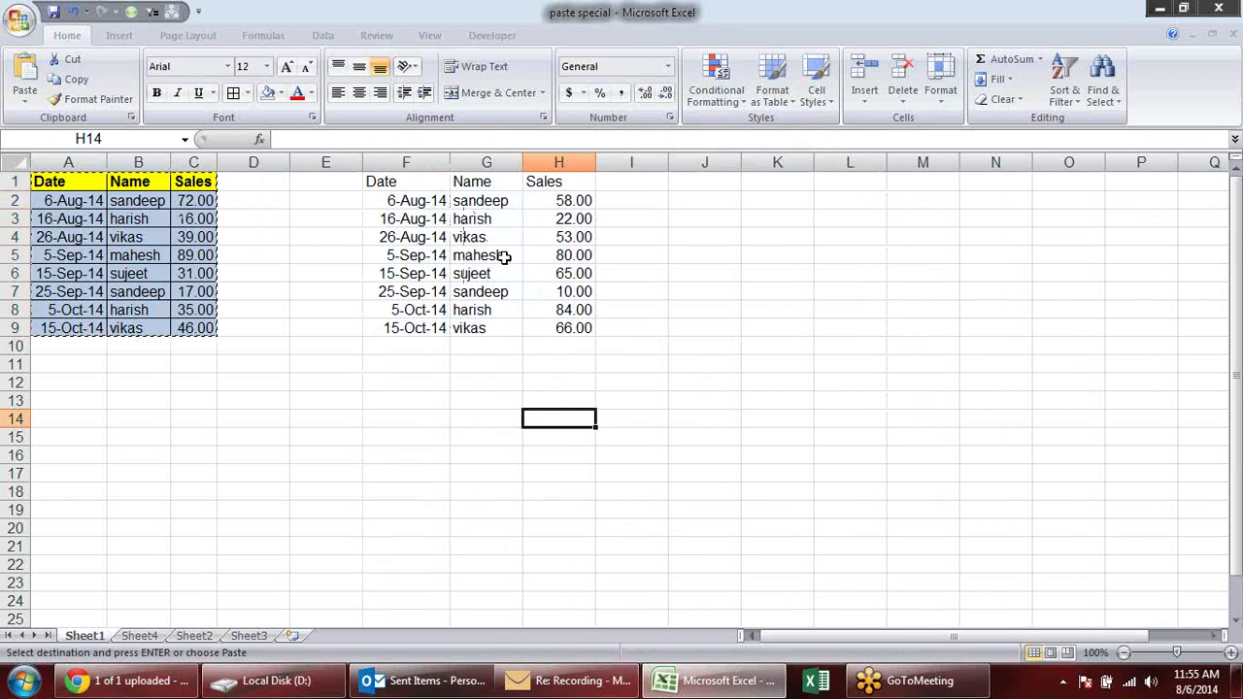
click(412, 218)
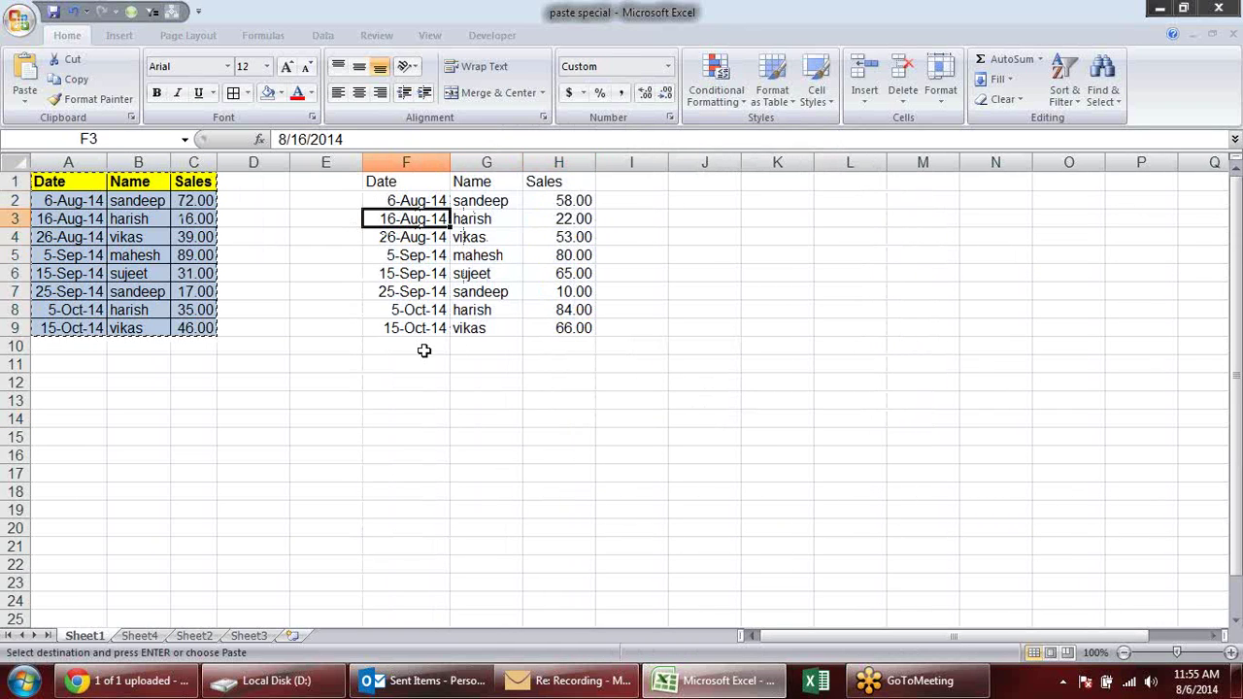
click(559, 218)
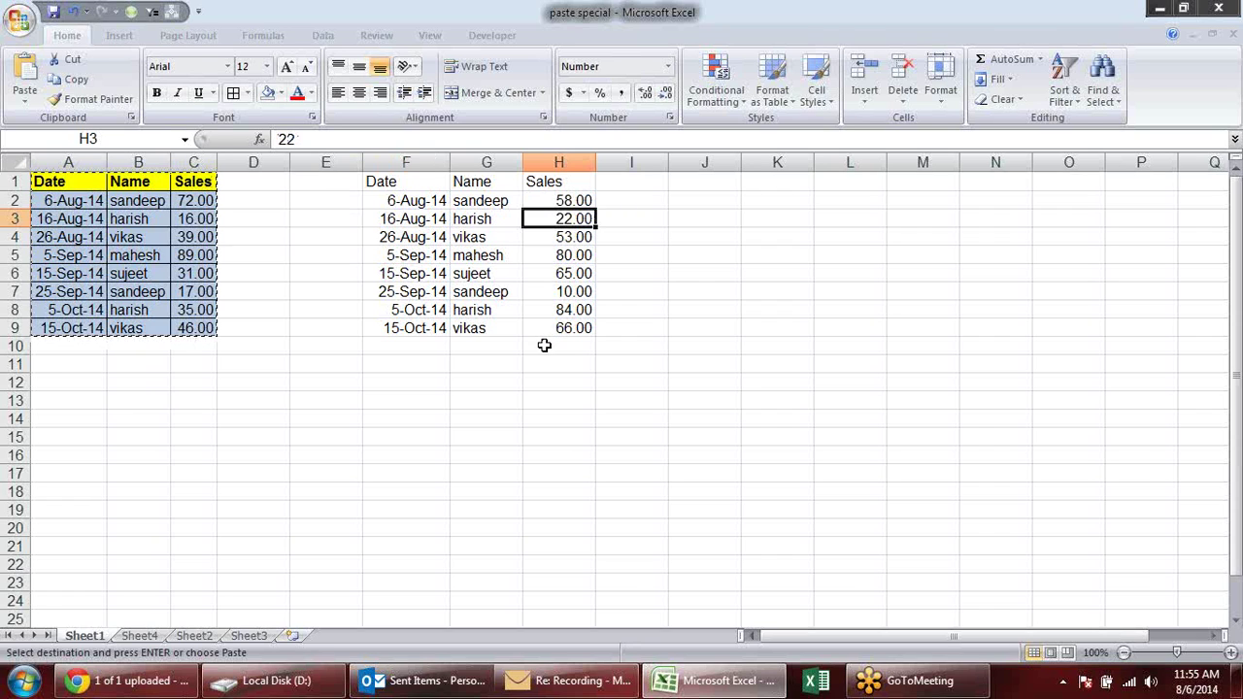
Undo the previous paste and clear the copy from F1:H9.
key(ctrl+z)
key(ctrl+z)
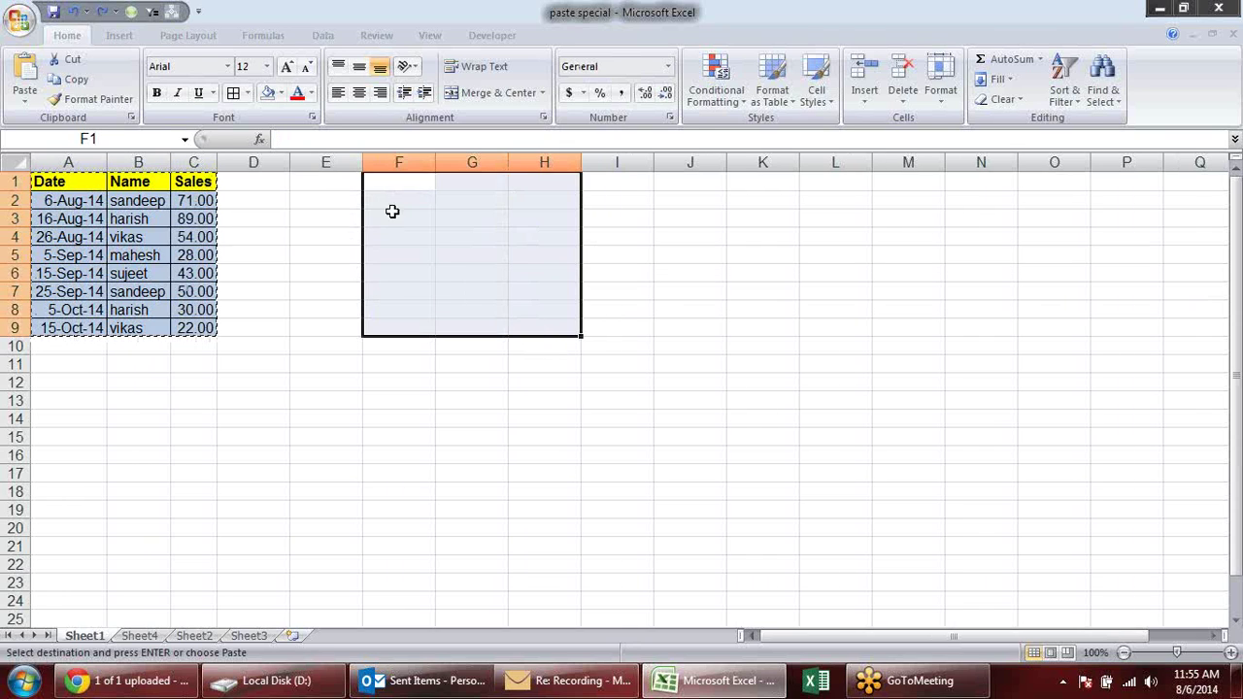
click(408, 180)
key(s)
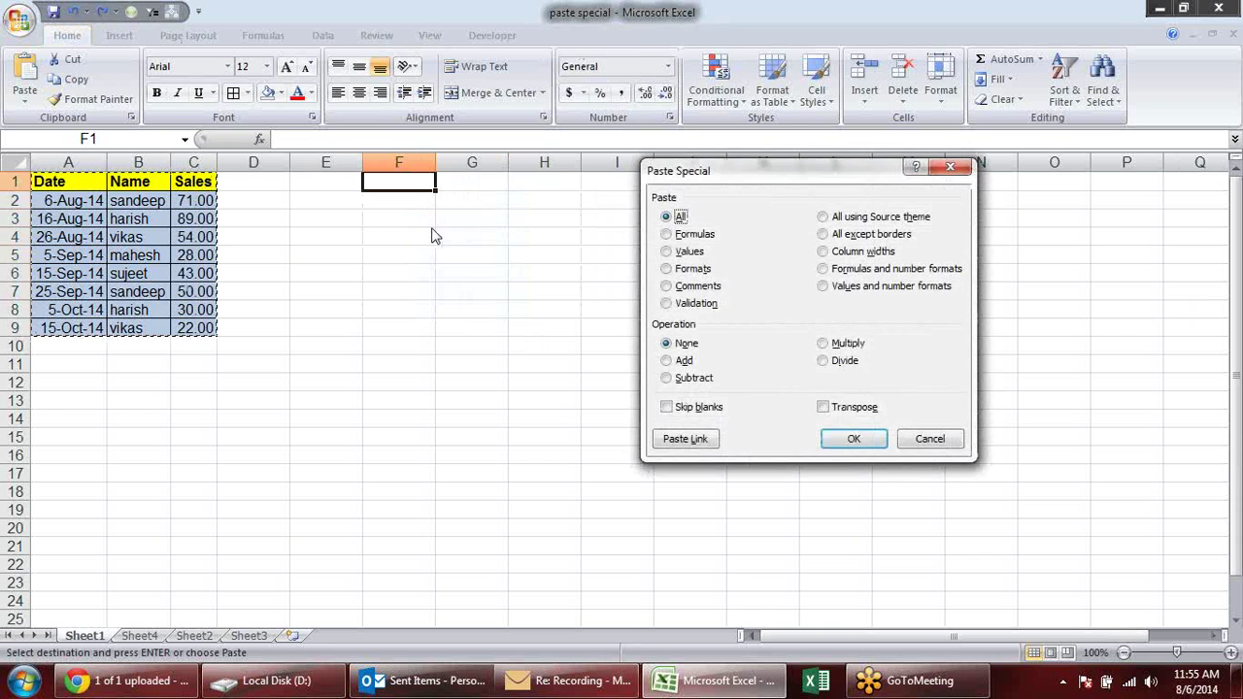
drag(719, 171, 574, 170)
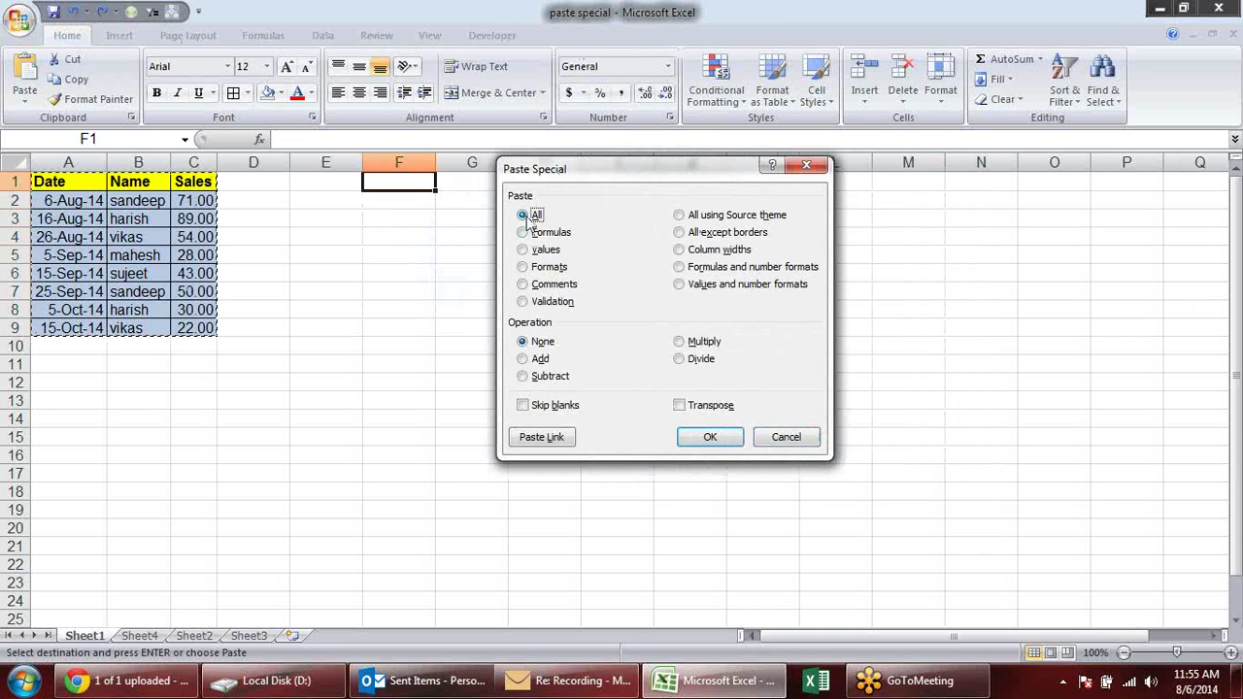
click(709, 437)
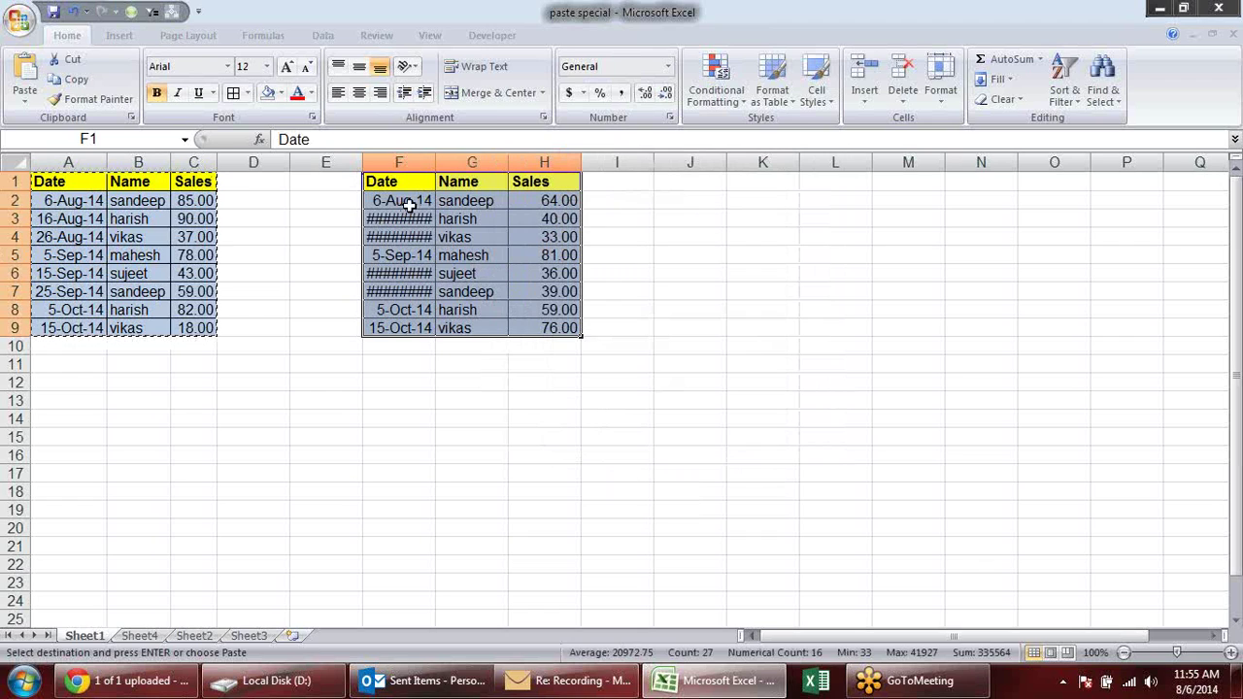
key(Delete)
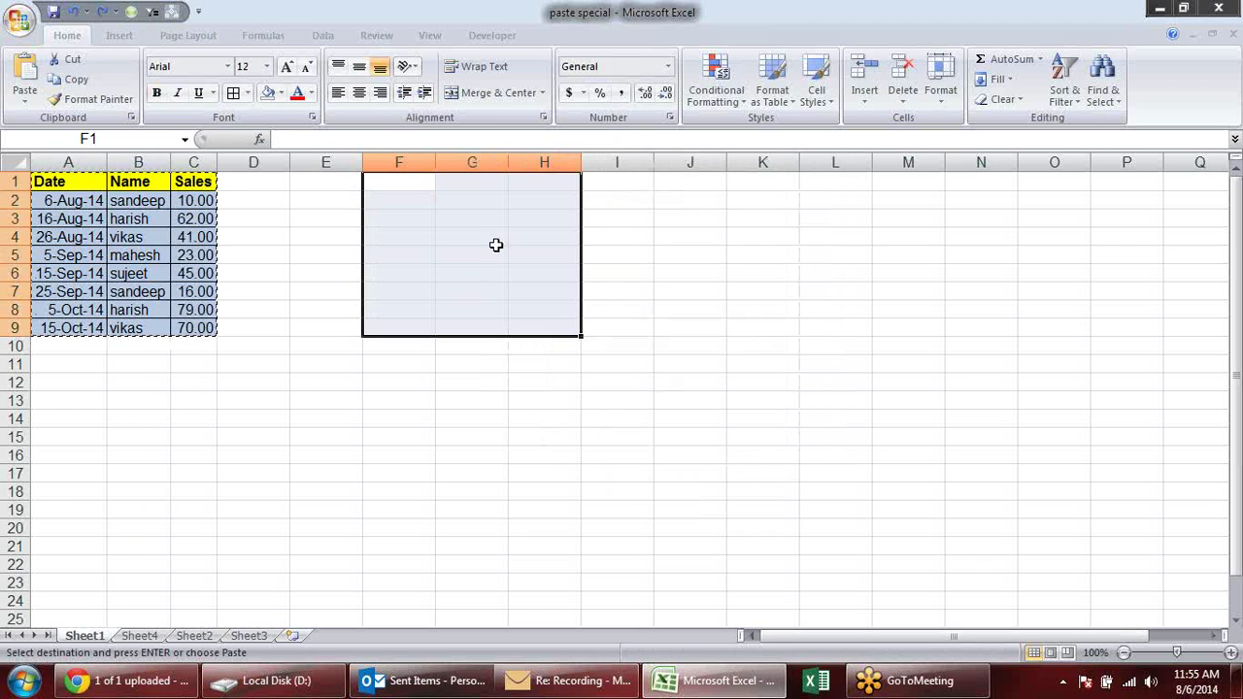
Paste Special 'Values and number formats' into F1, giving Sales 10.00, 62.00, 41.00.
click(419, 187)
key(alt+e)
key(s)
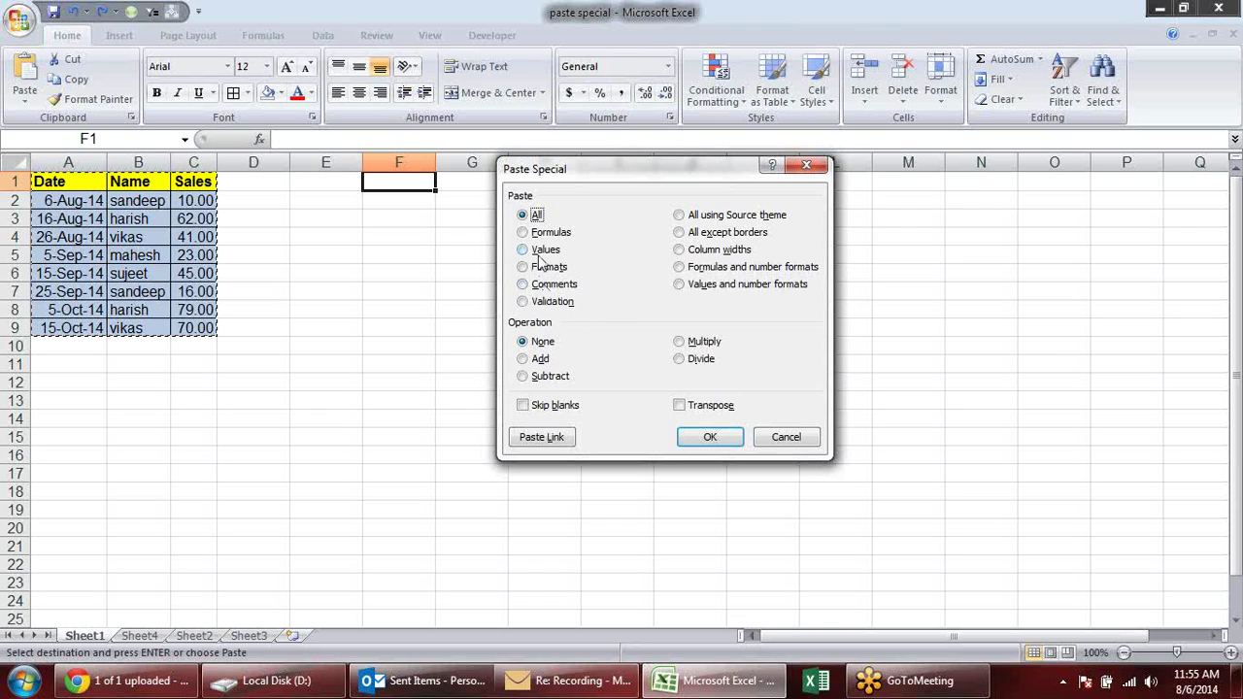
click(540, 251)
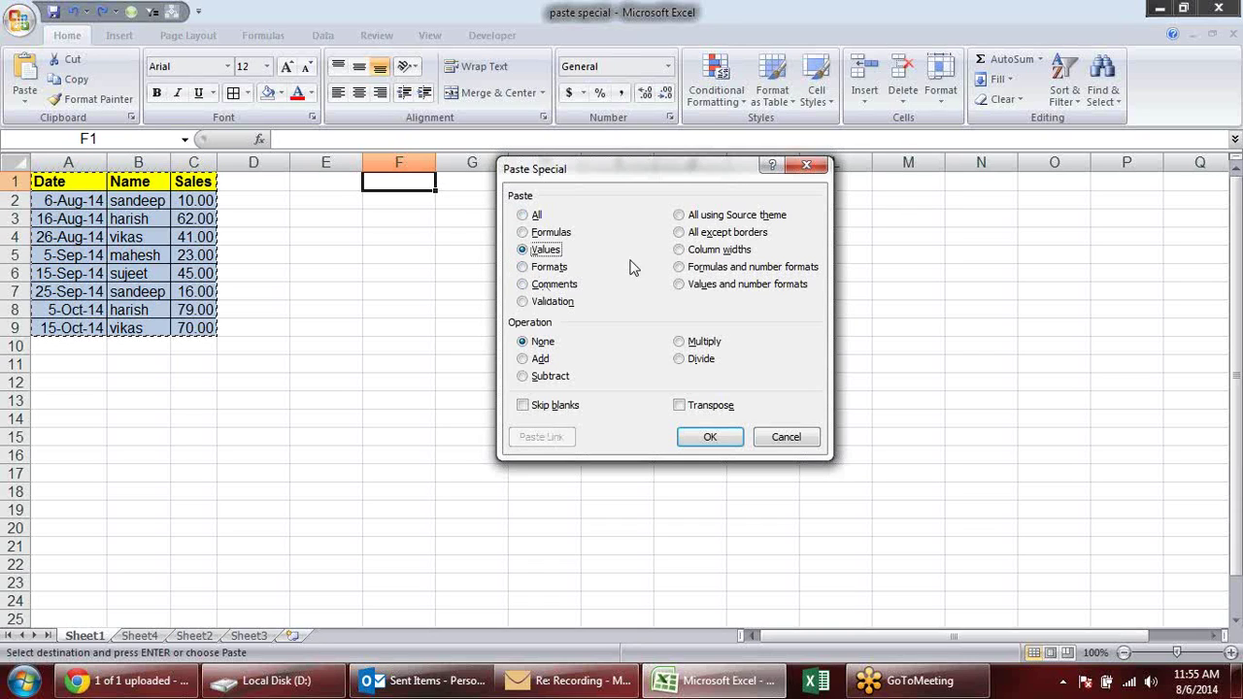
click(549, 268)
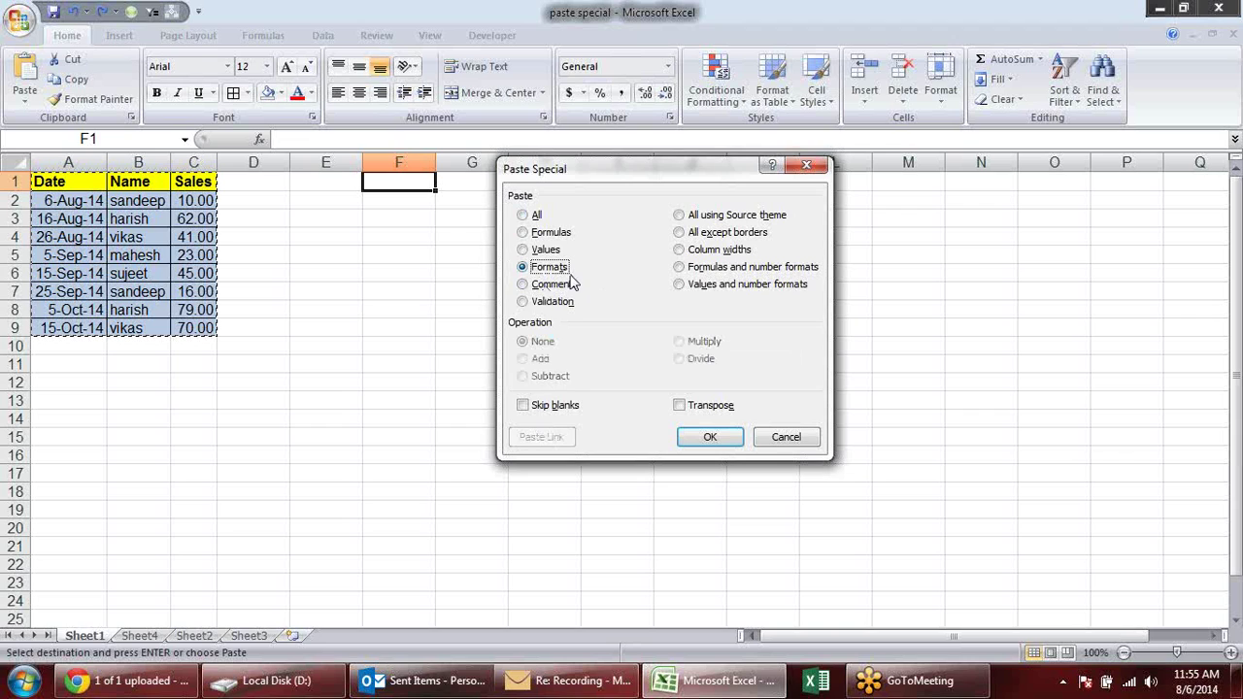
click(687, 284)
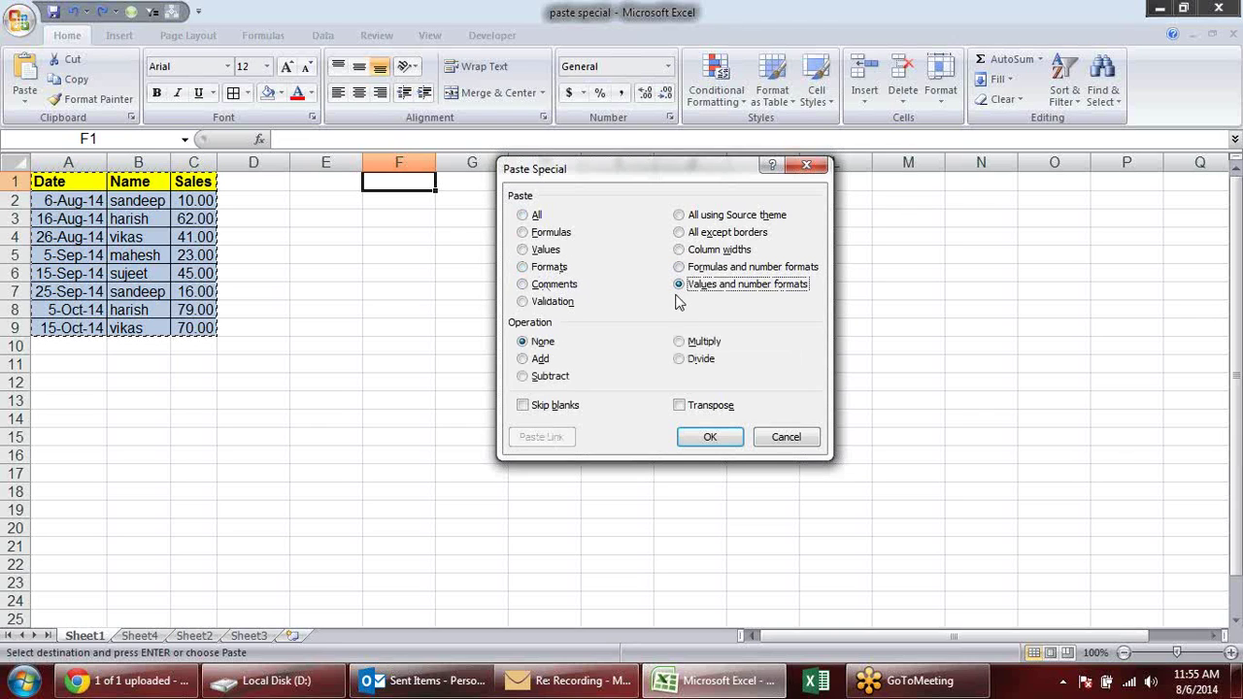
click(720, 442)
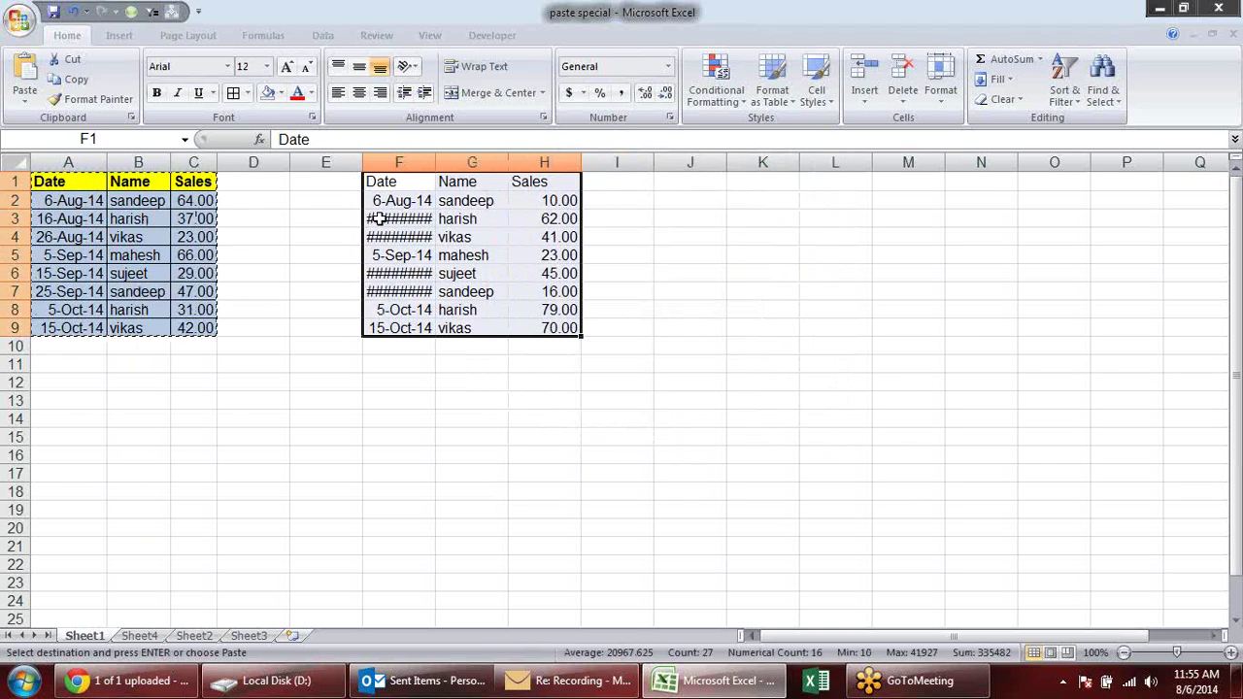
Paste only the formats of A1:C9 onto F1:H9, adding yellow headers and shading.
click(401, 182)
right_click(401, 181)
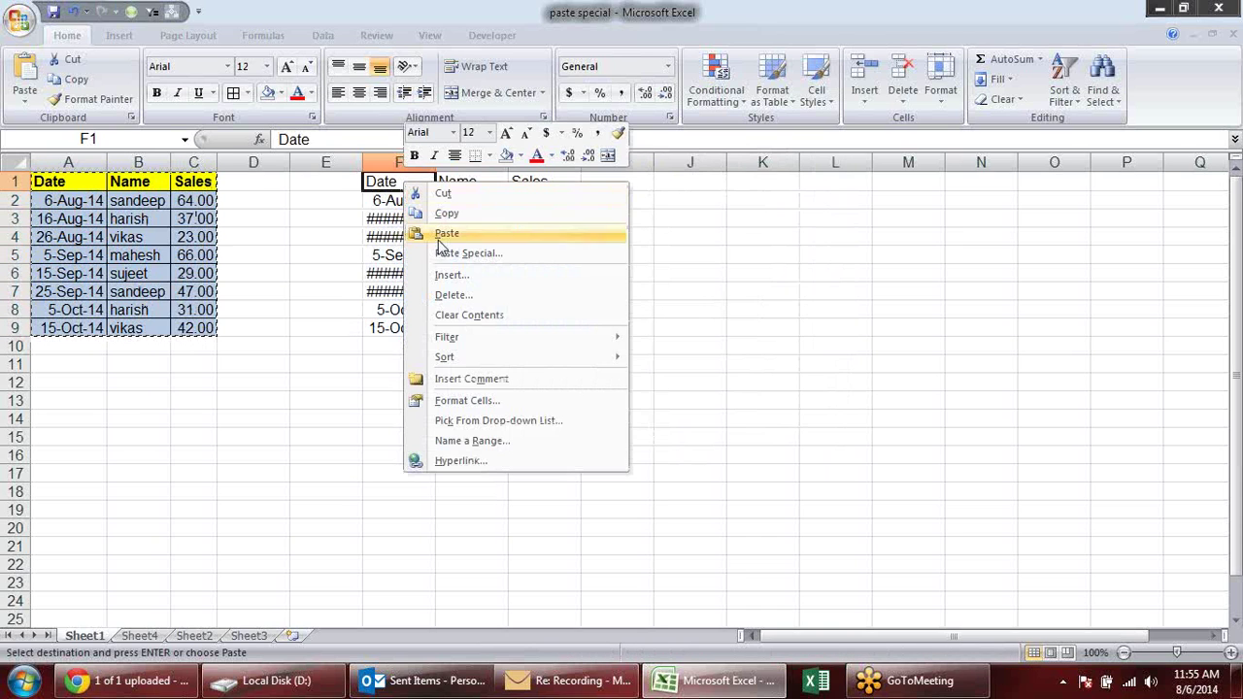
click(485, 254)
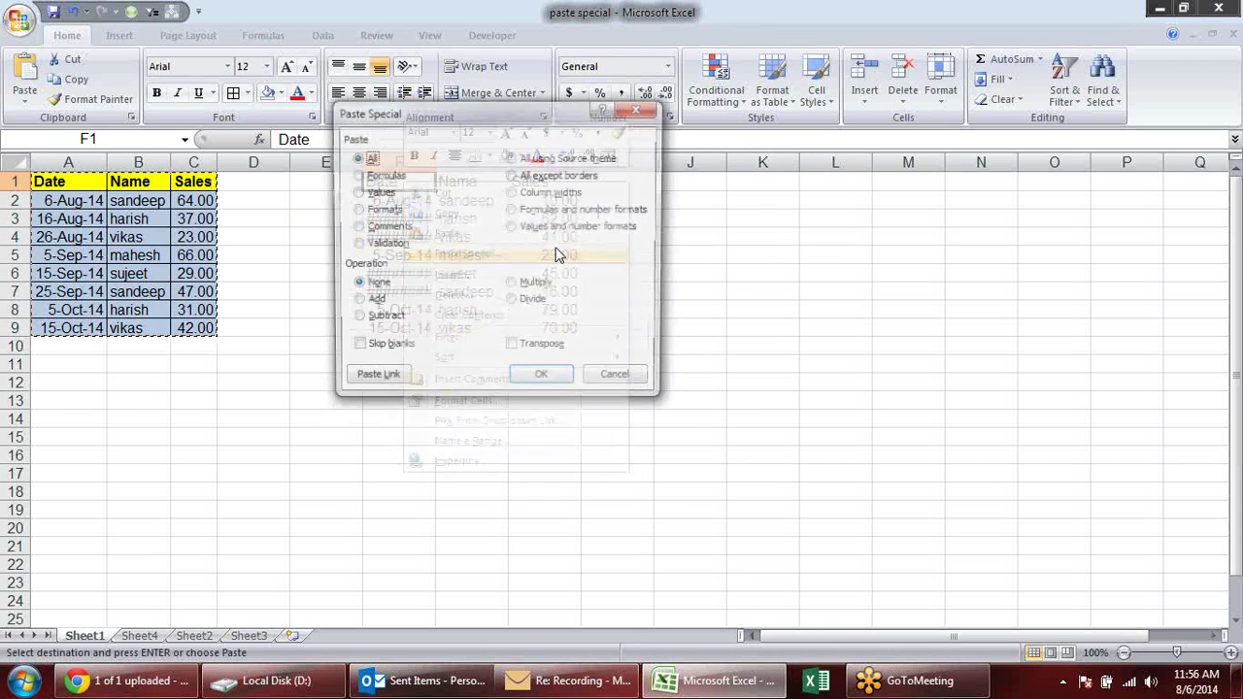
click(395, 211)
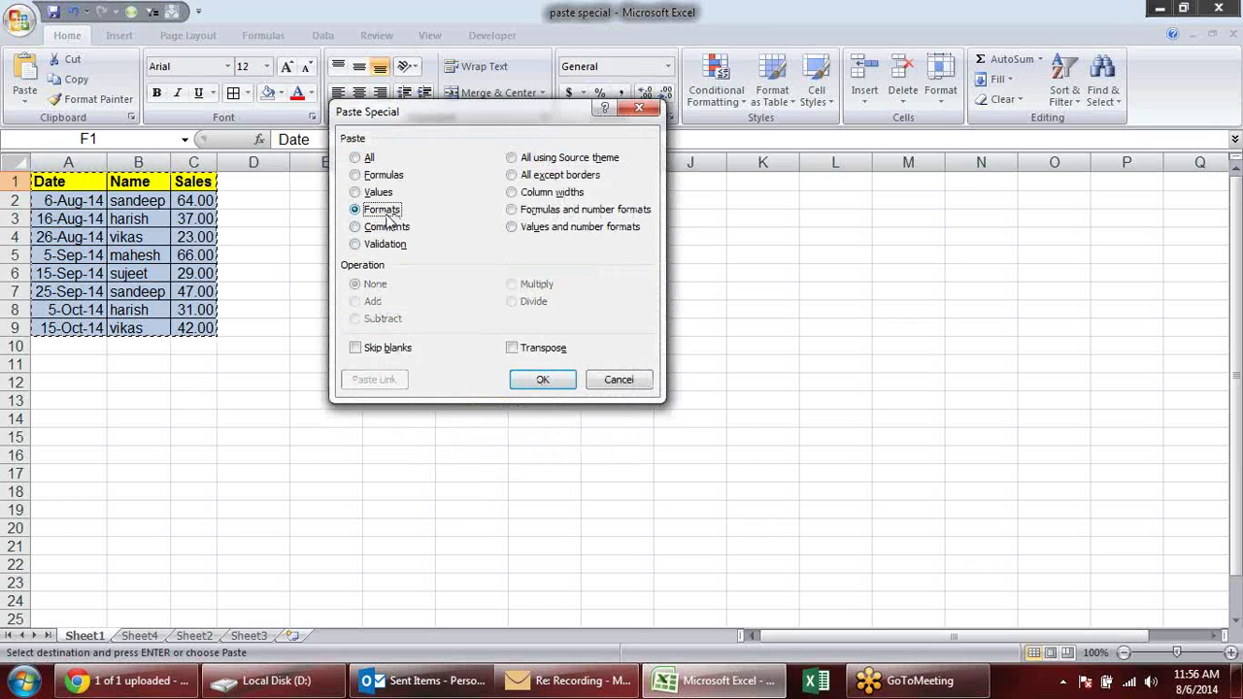
click(543, 378)
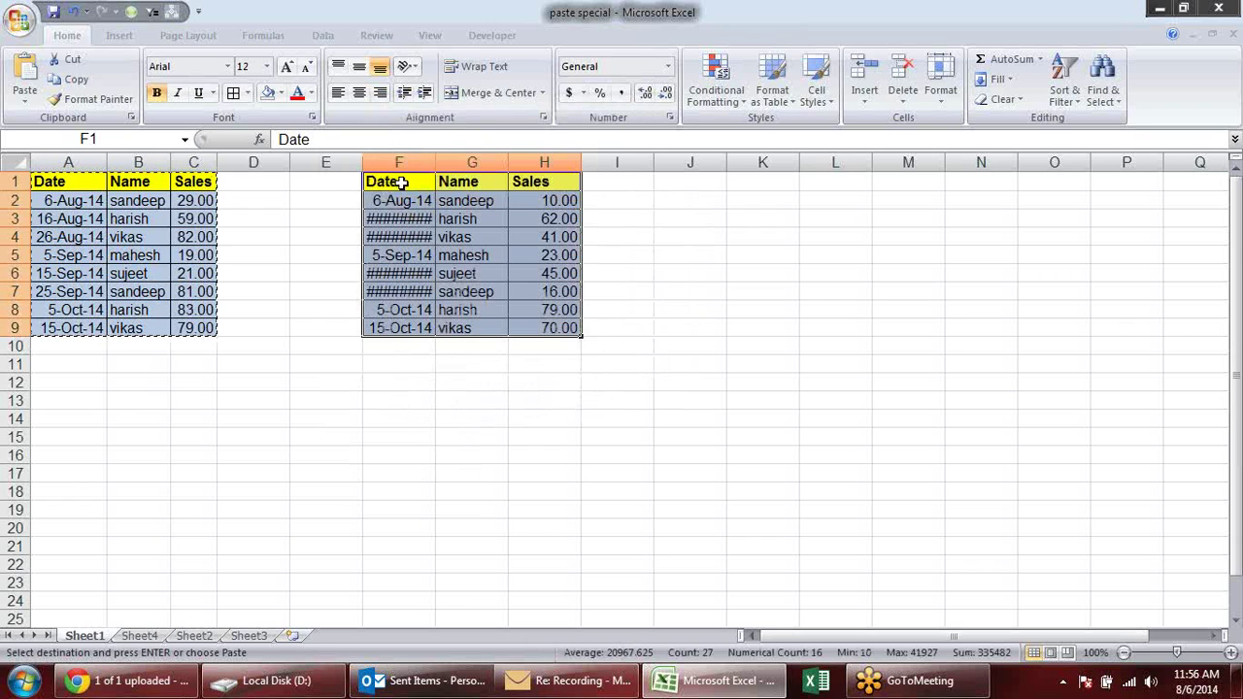
click(401, 183)
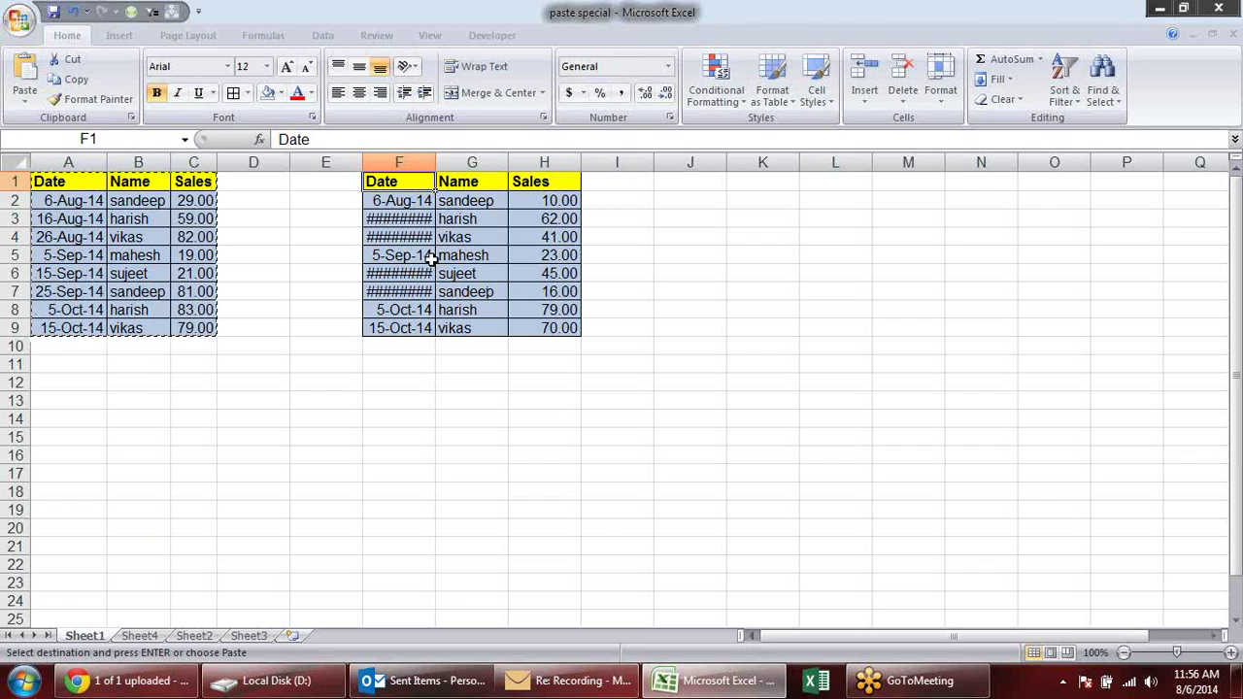
Undo the copy and paste plain values of A1:C9 into F1:H9.
key(ctrl+z)
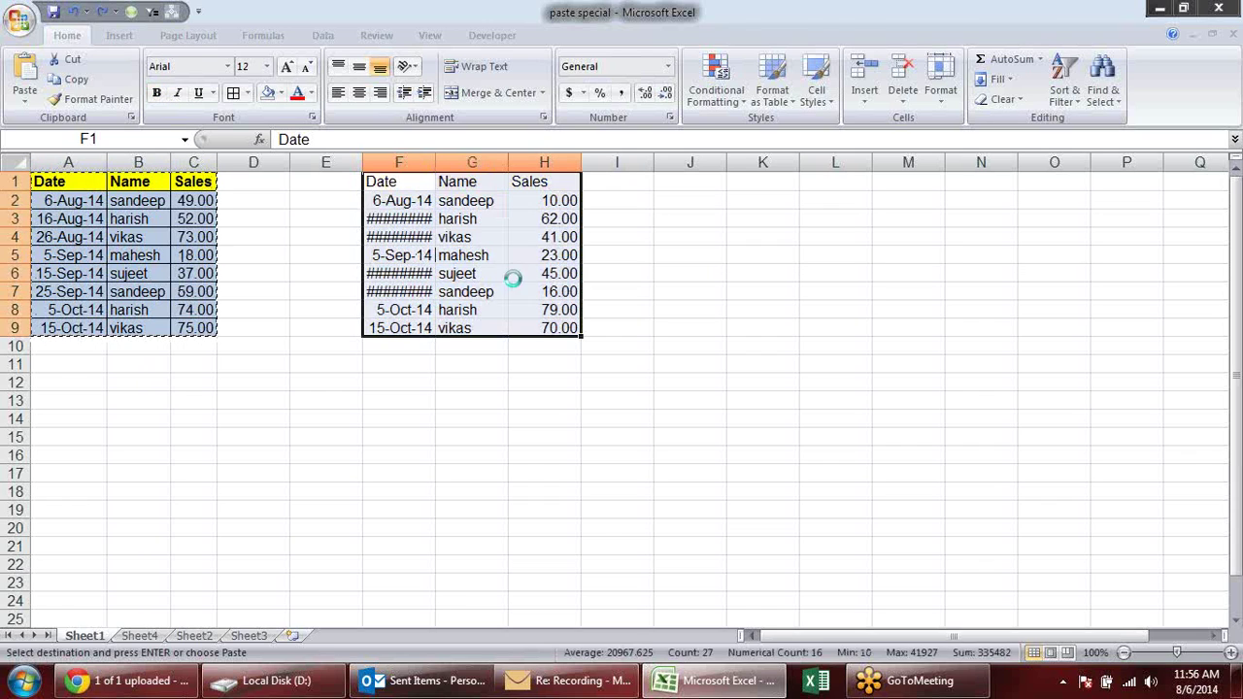
key(ctrl+z)
click(402, 185)
key(ctrl+alt+v)
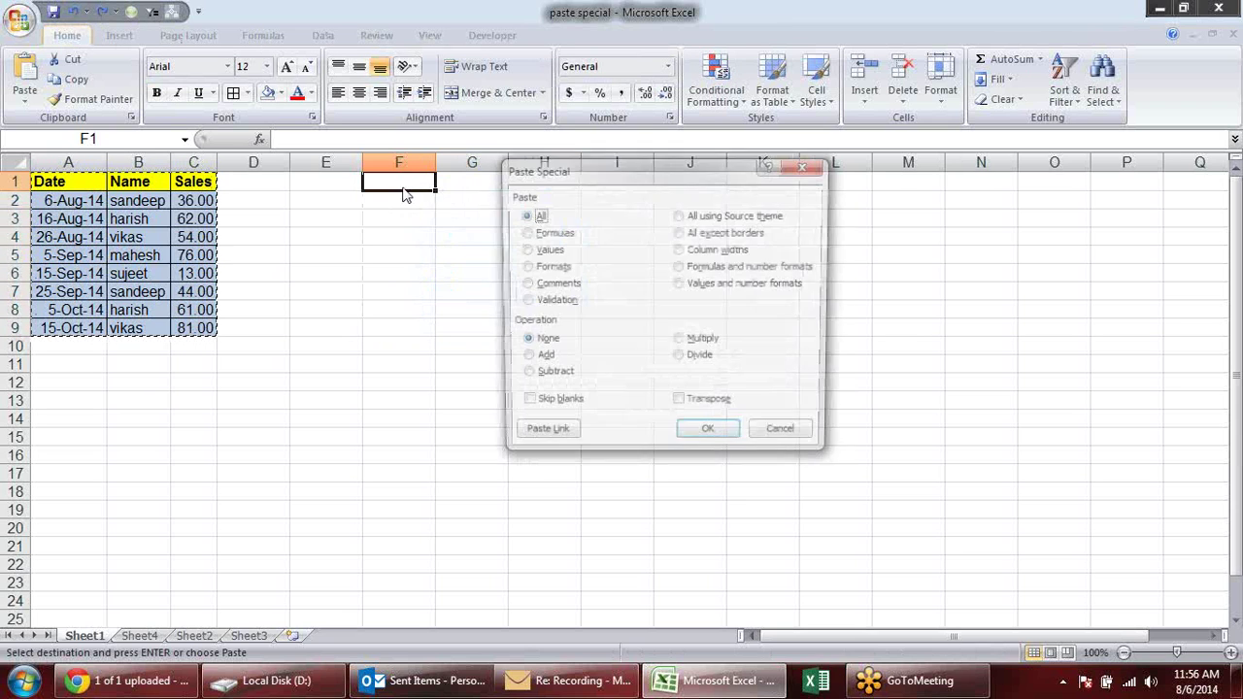
key(v)
click(709, 436)
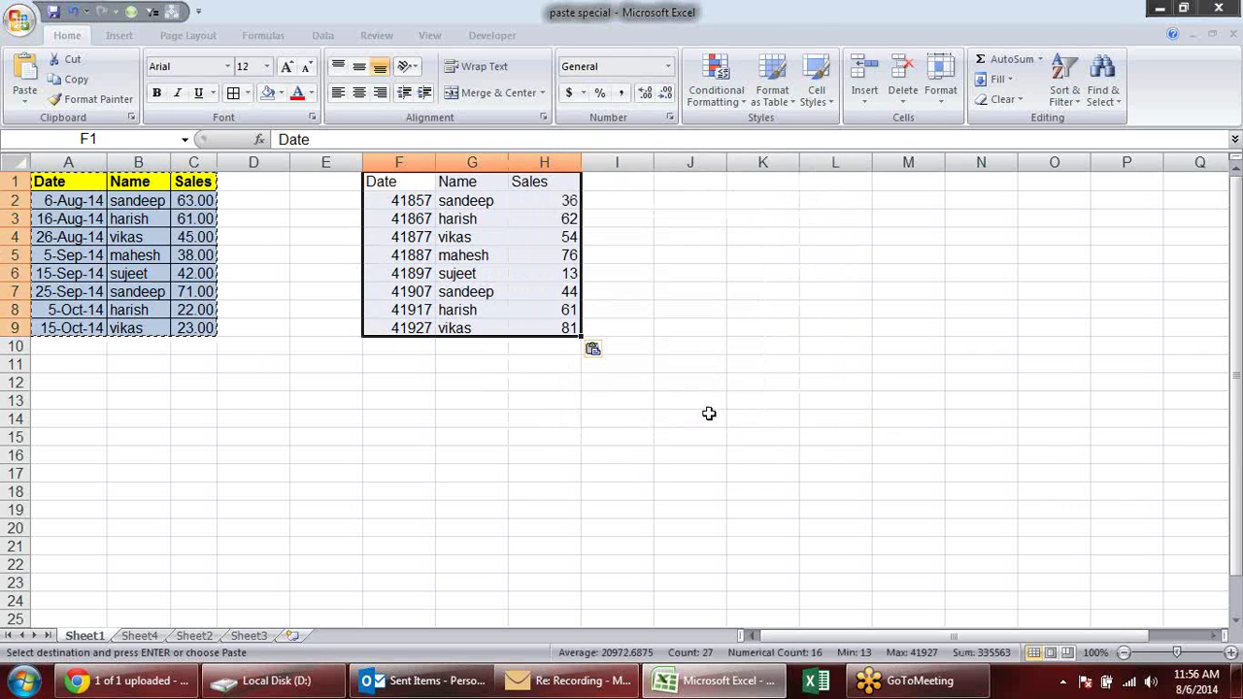
Paste the source formats onto F1:H9, then check H3 holds 62.
click(386, 184)
key(alt+e)
key(s)
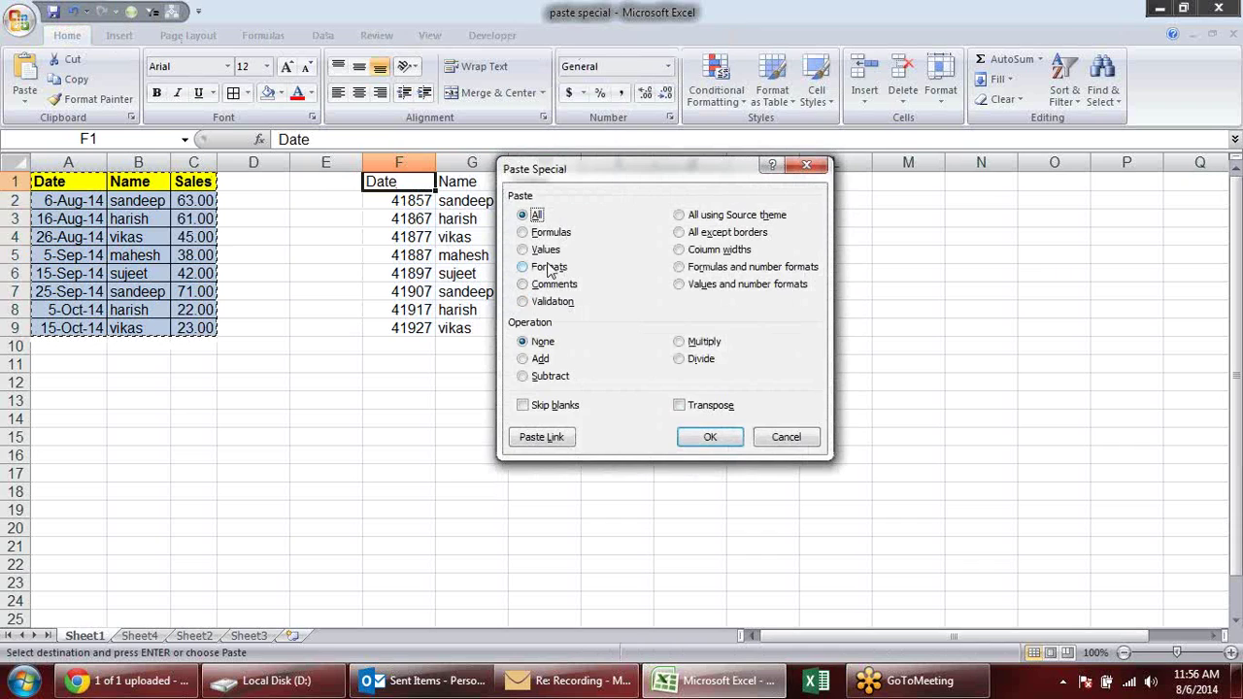
click(549, 267)
click(713, 437)
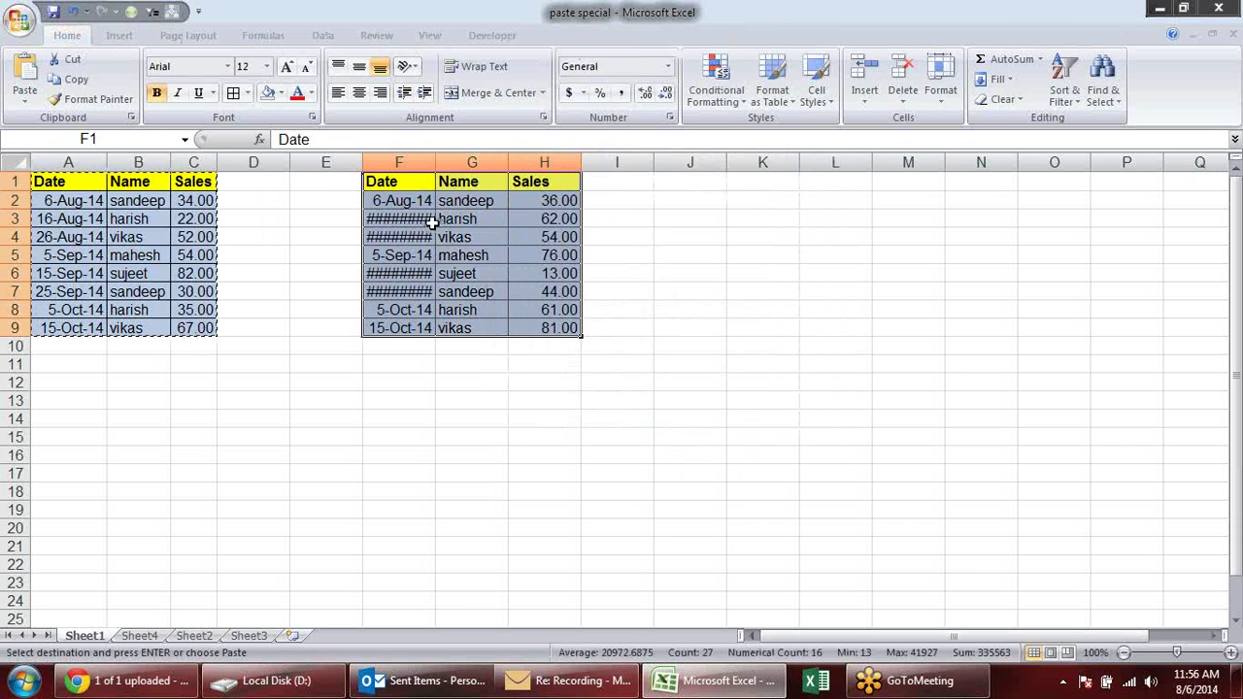
click(540, 255)
double_click(554, 220)
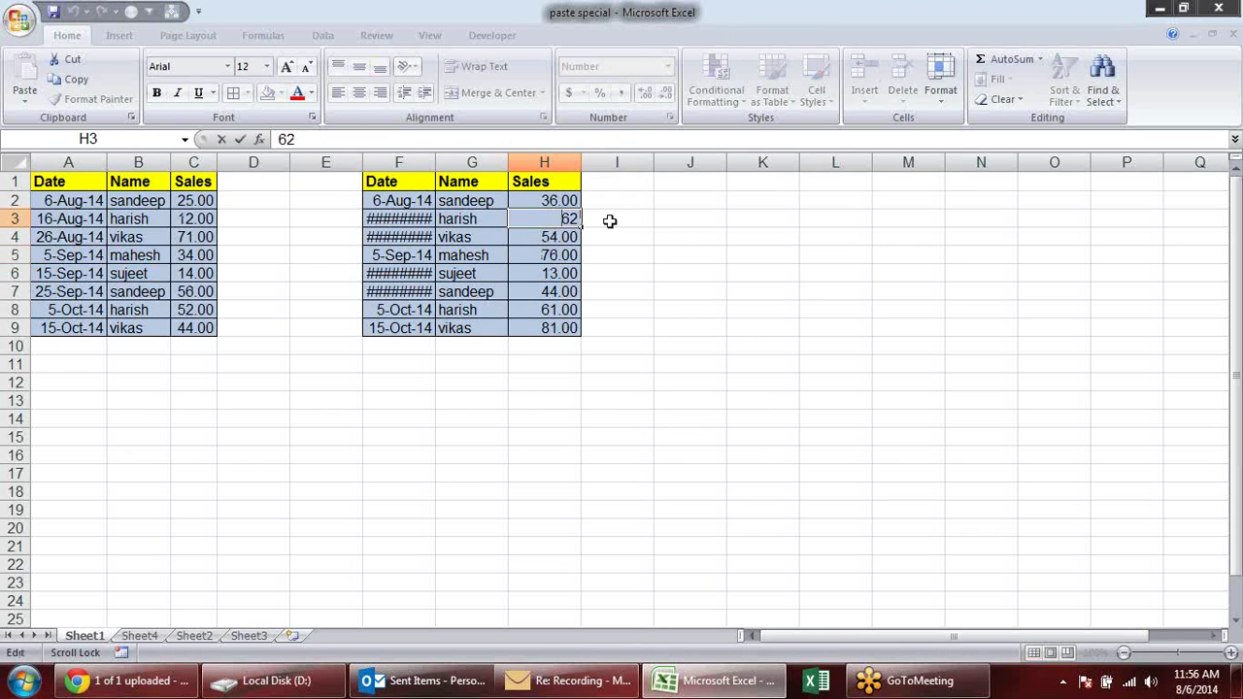
key(Escape)
click(416, 181)
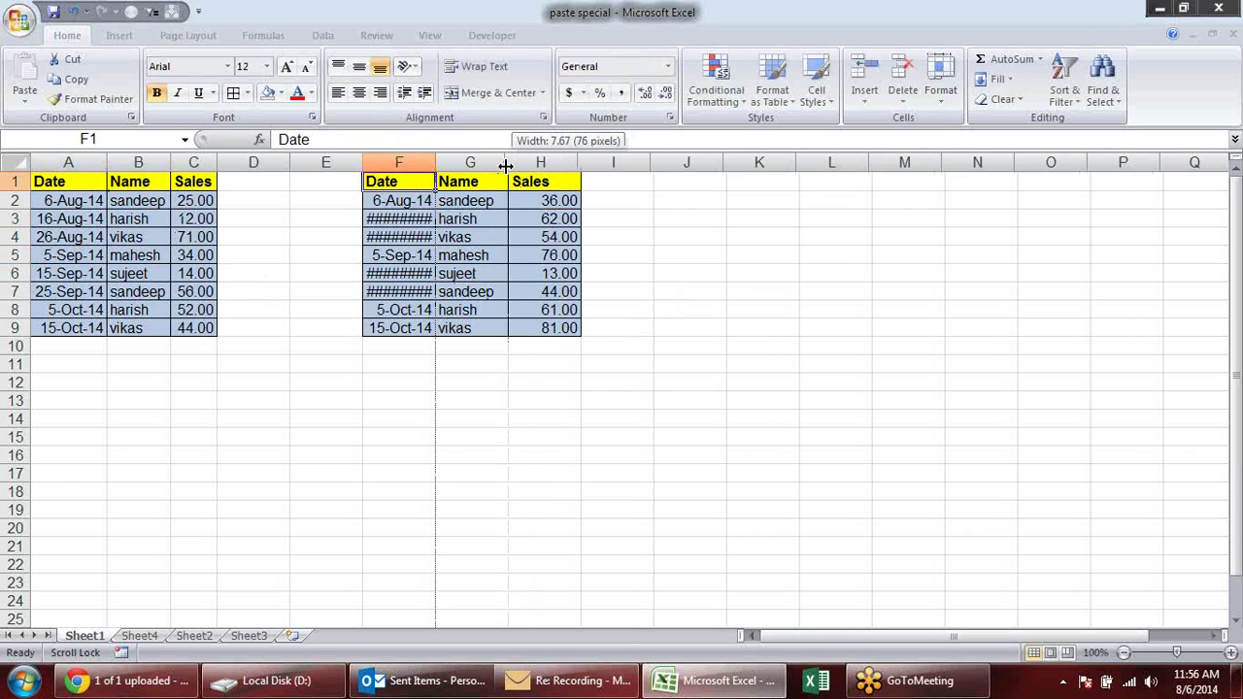
Autofit column F to show full dates like 25-Sep-14, narrow column G, and select A1:C9.
drag(508, 162, 502, 162)
double_click(436, 162)
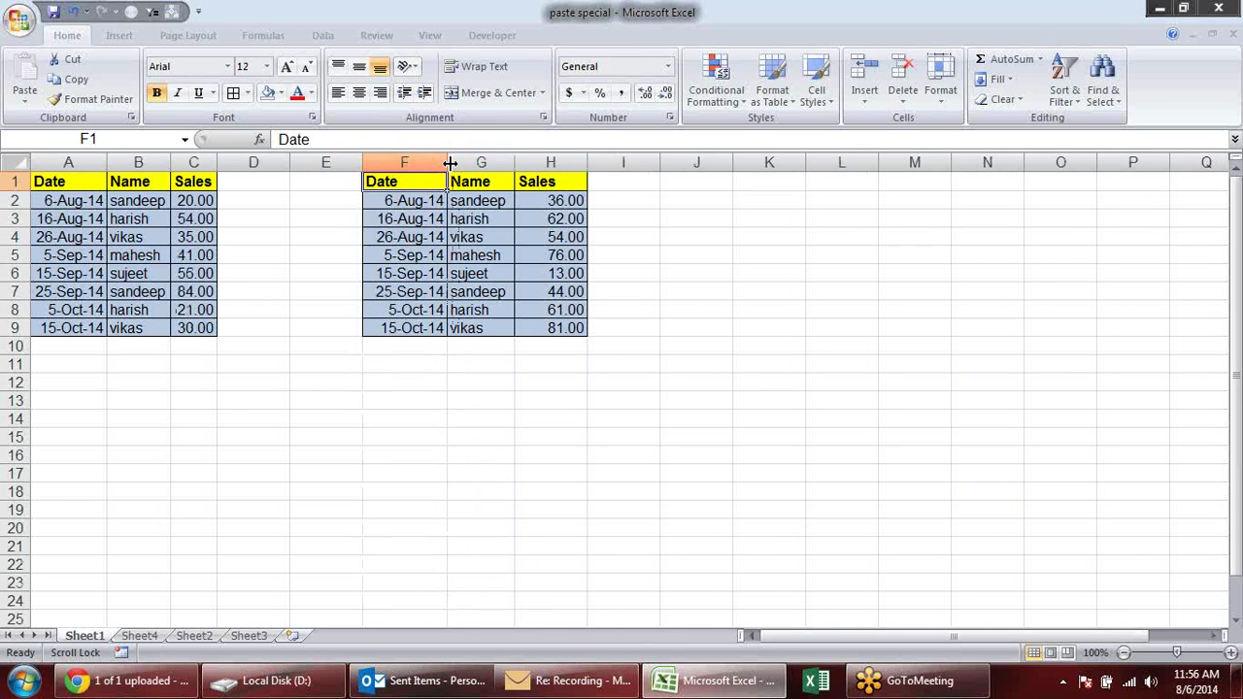
click(522, 161)
click(697, 276)
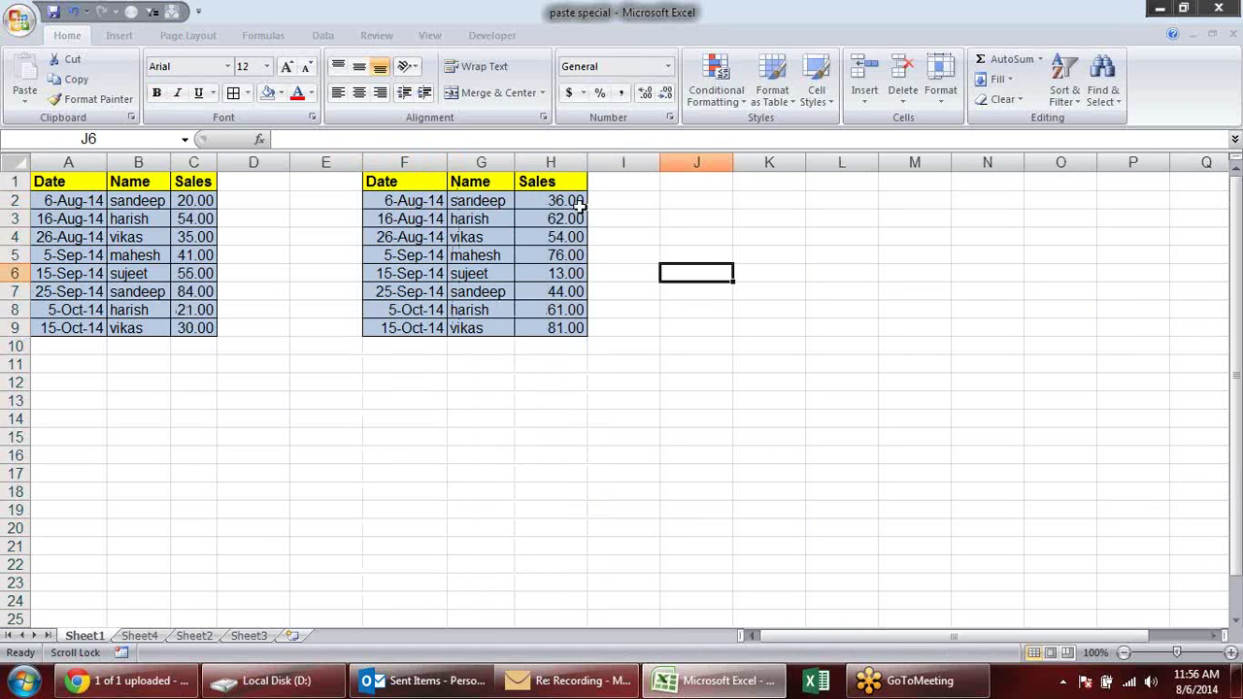
mouse_move(515, 161)
mouse_down()
mouse_move(495, 161)
mouse_move(586, 161)
mouse_up()
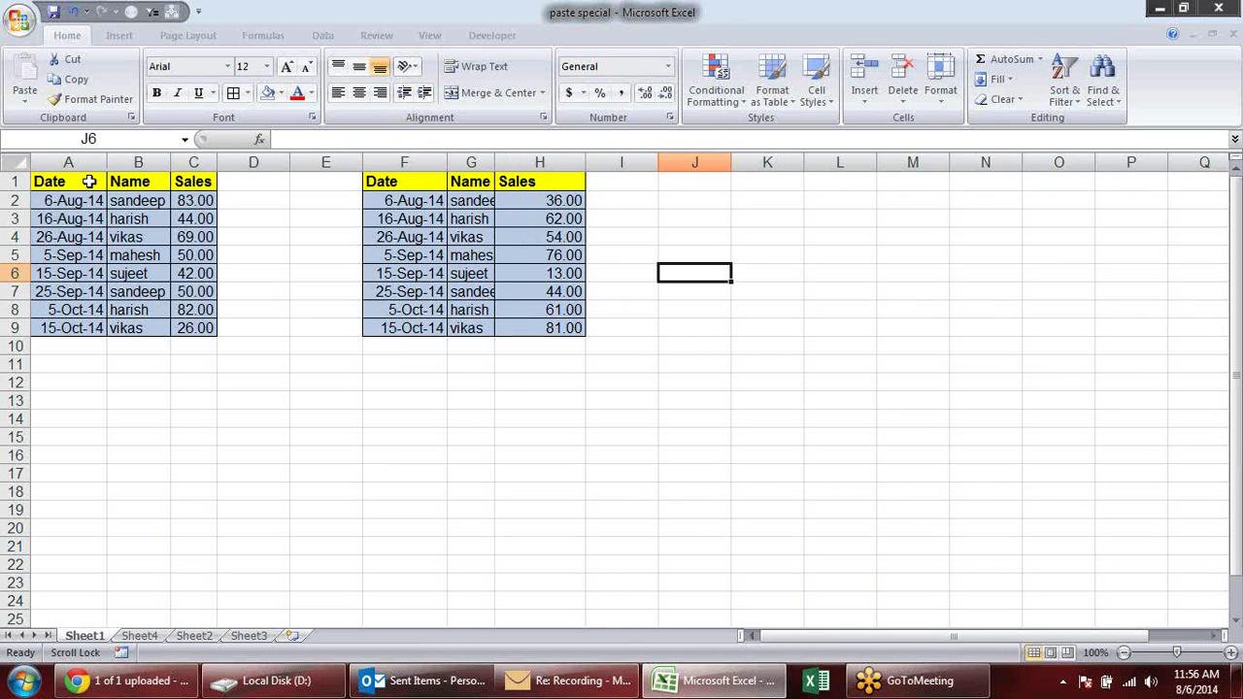
drag(88, 180, 206, 327)
Copy the table A1:C9 and paste only its column widths at F1 so F–H match A–C.
key(ctrl+c)
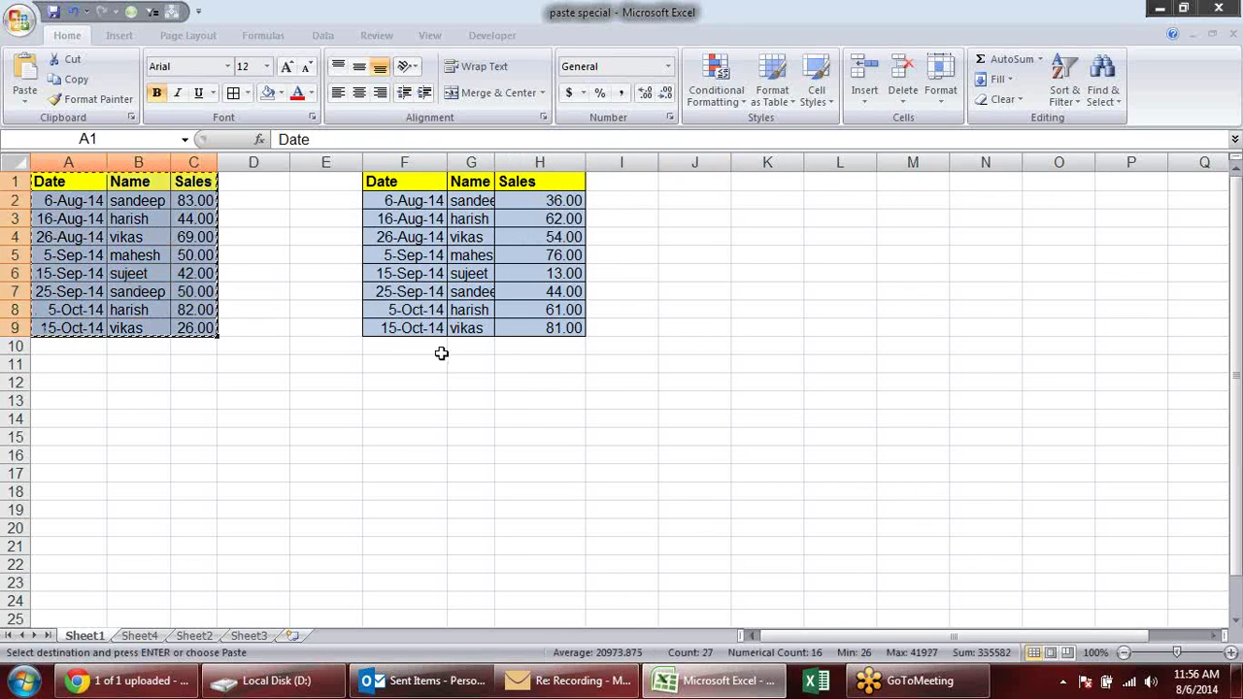
click(399, 181)
key(alt+e)
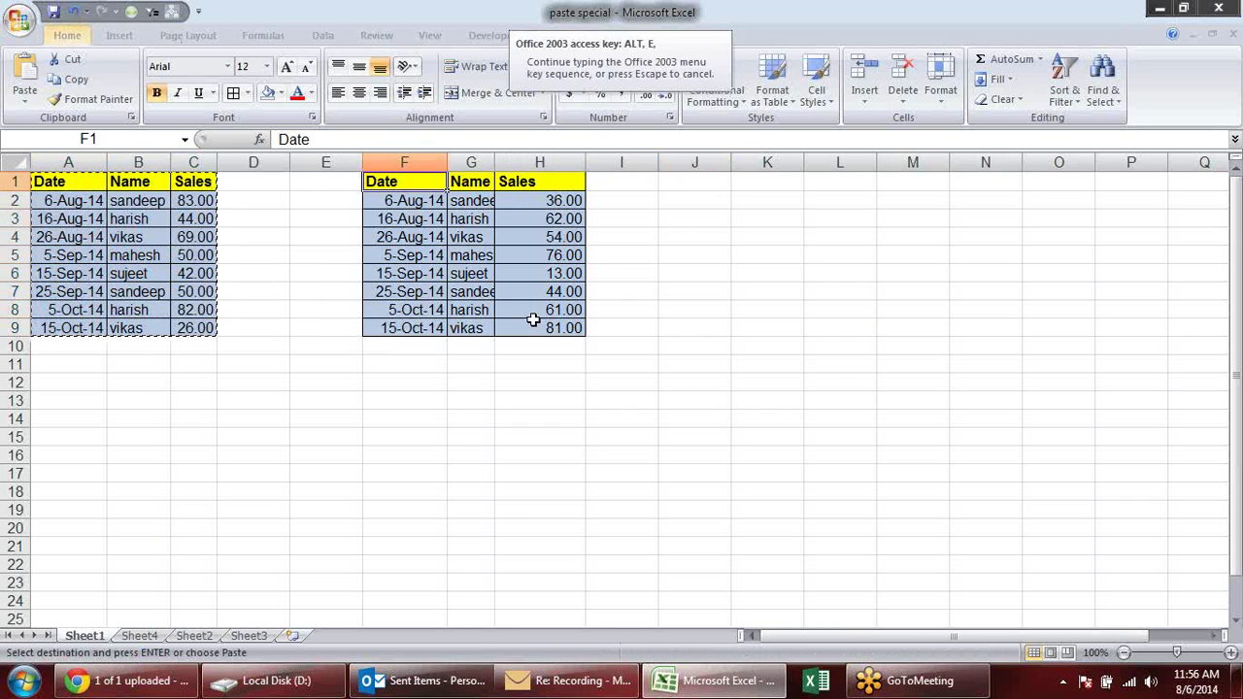
key(s)
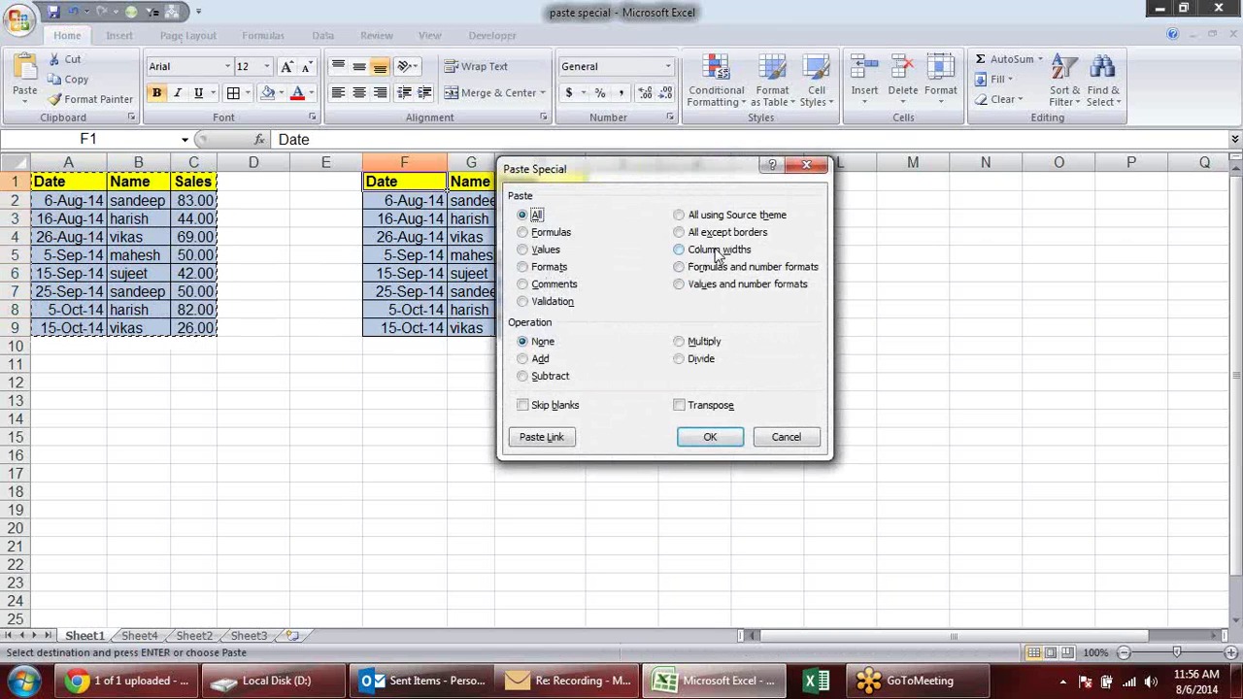
click(717, 250)
drag(685, 173, 852, 151)
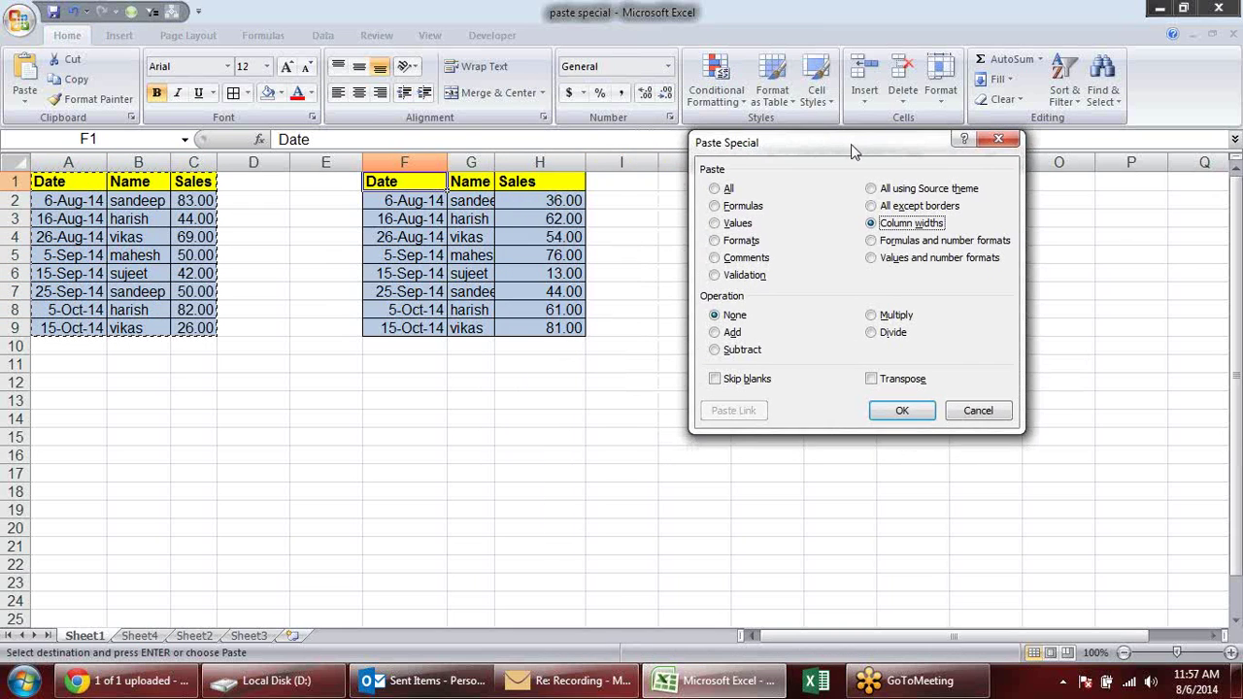
click(903, 410)
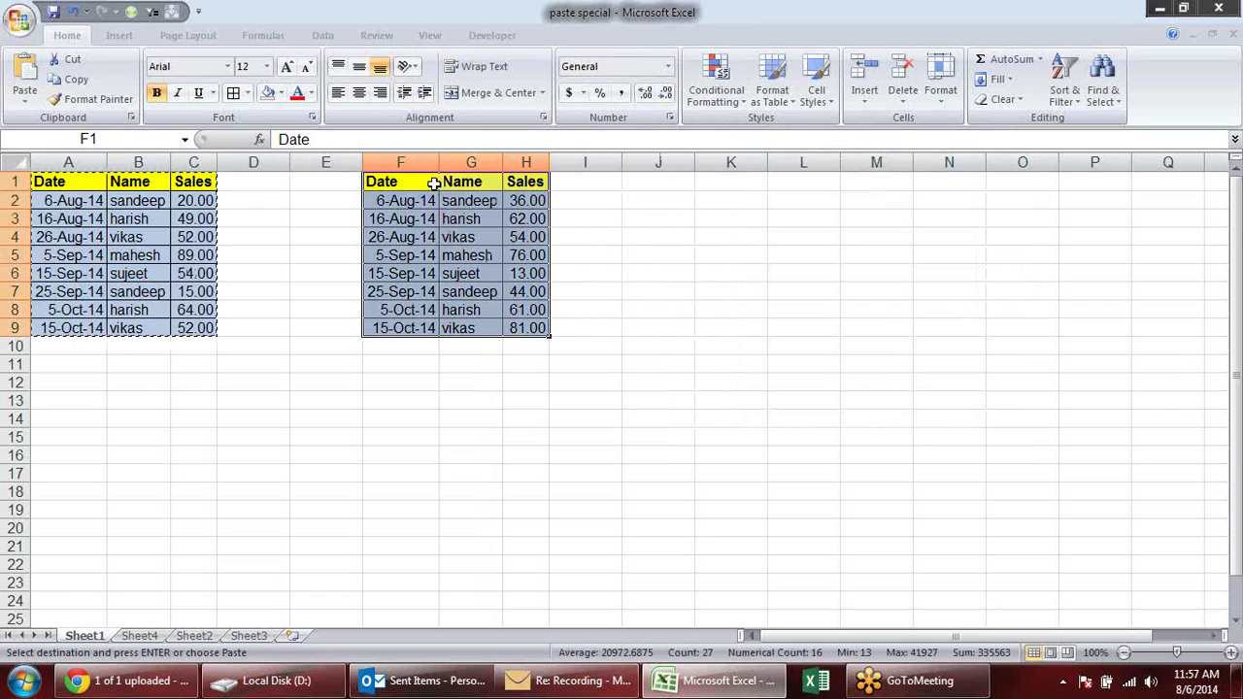
Start a Paste Special for a new copy of the table at cell J1.
click(631, 181)
key(alt+e)
key(s)
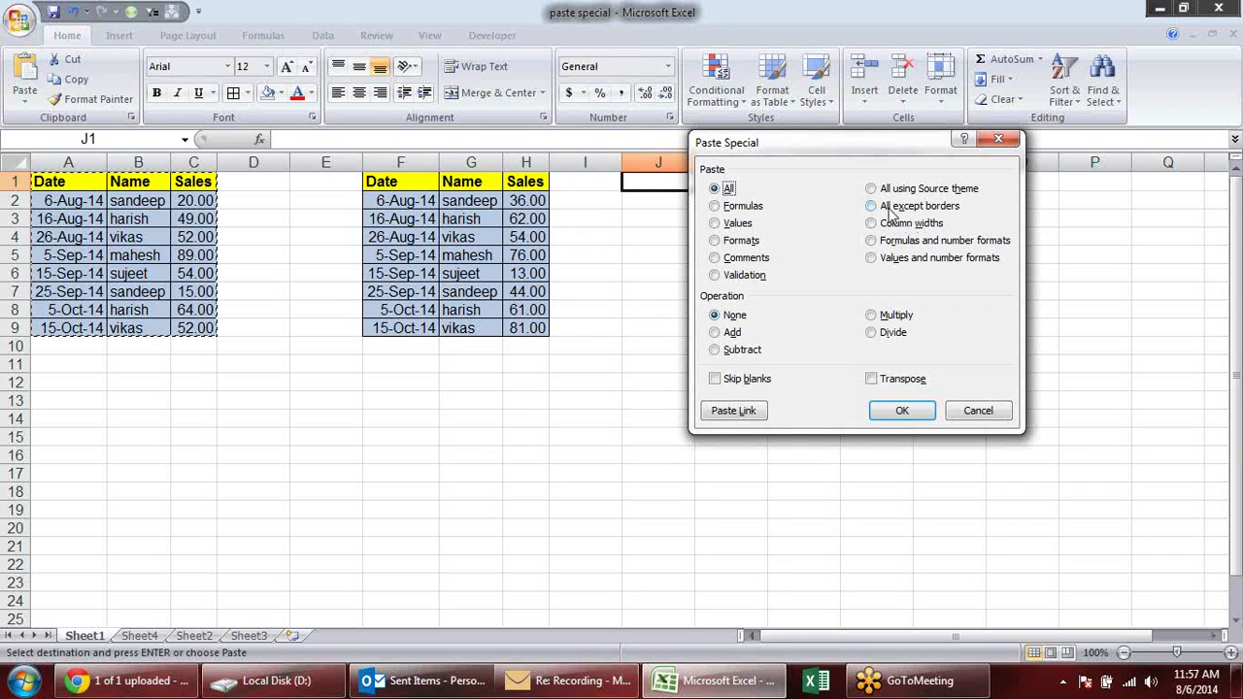
Paste the table into J1:L9 without borders, then apply the source column widths to J–L.
click(899, 208)
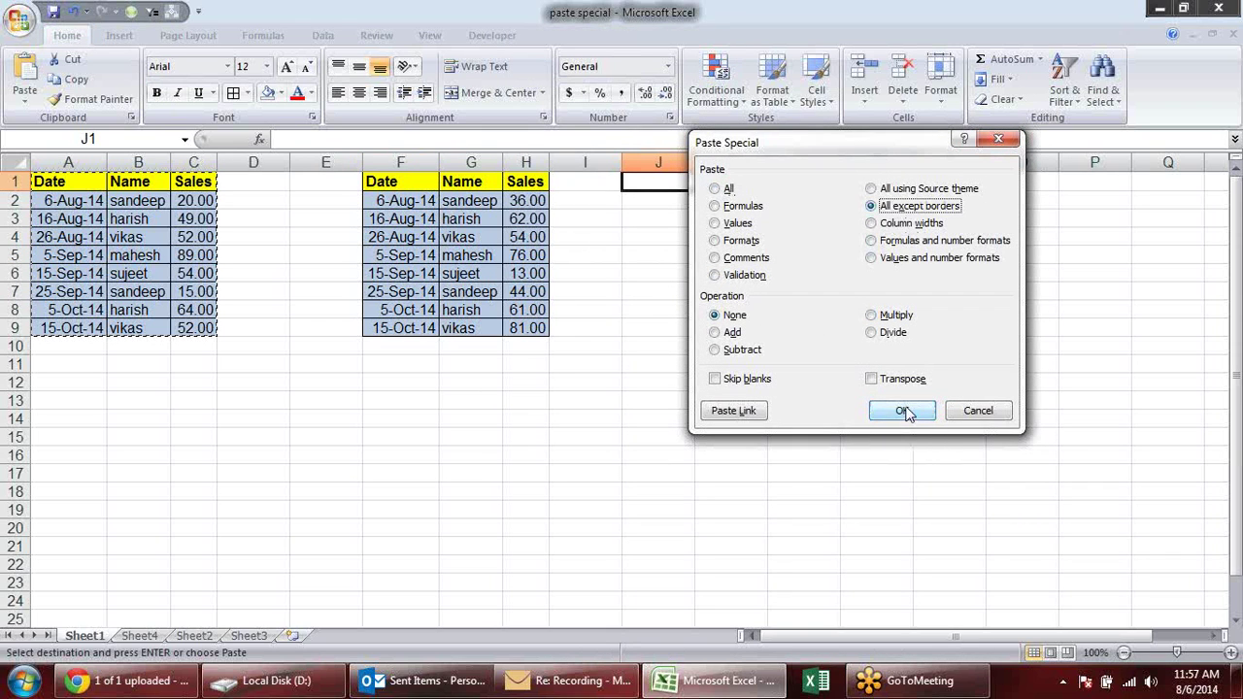
click(903, 410)
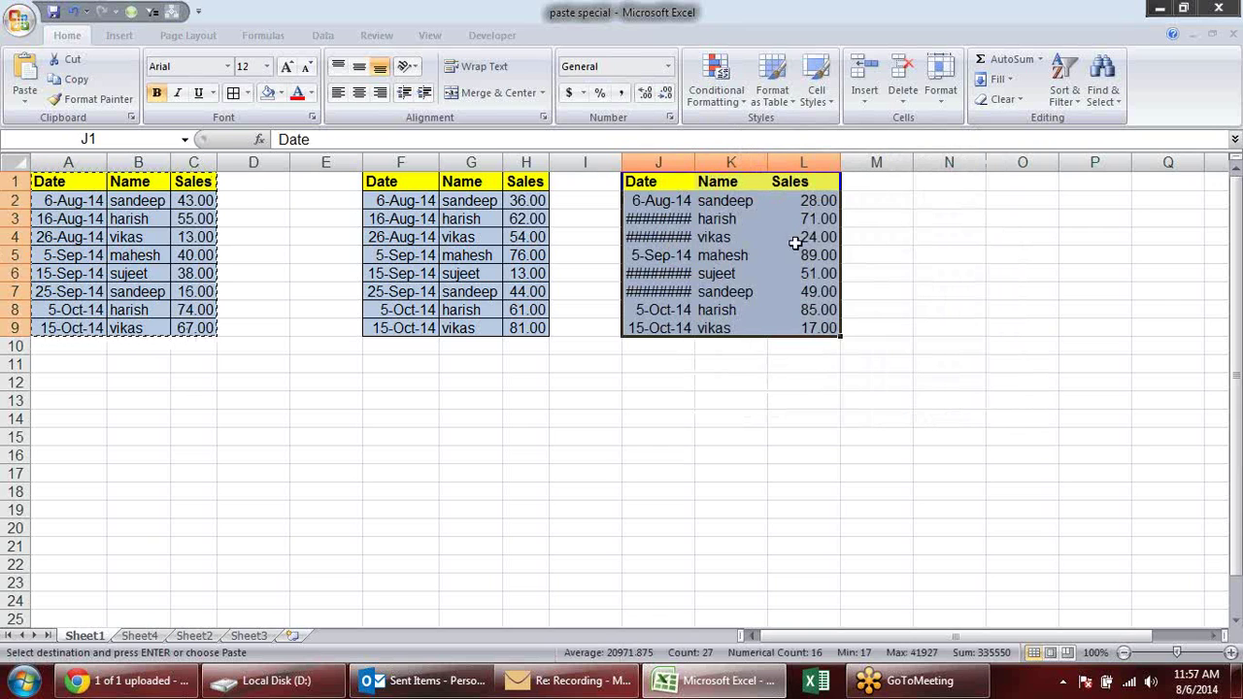
key(alt+e)
key(s)
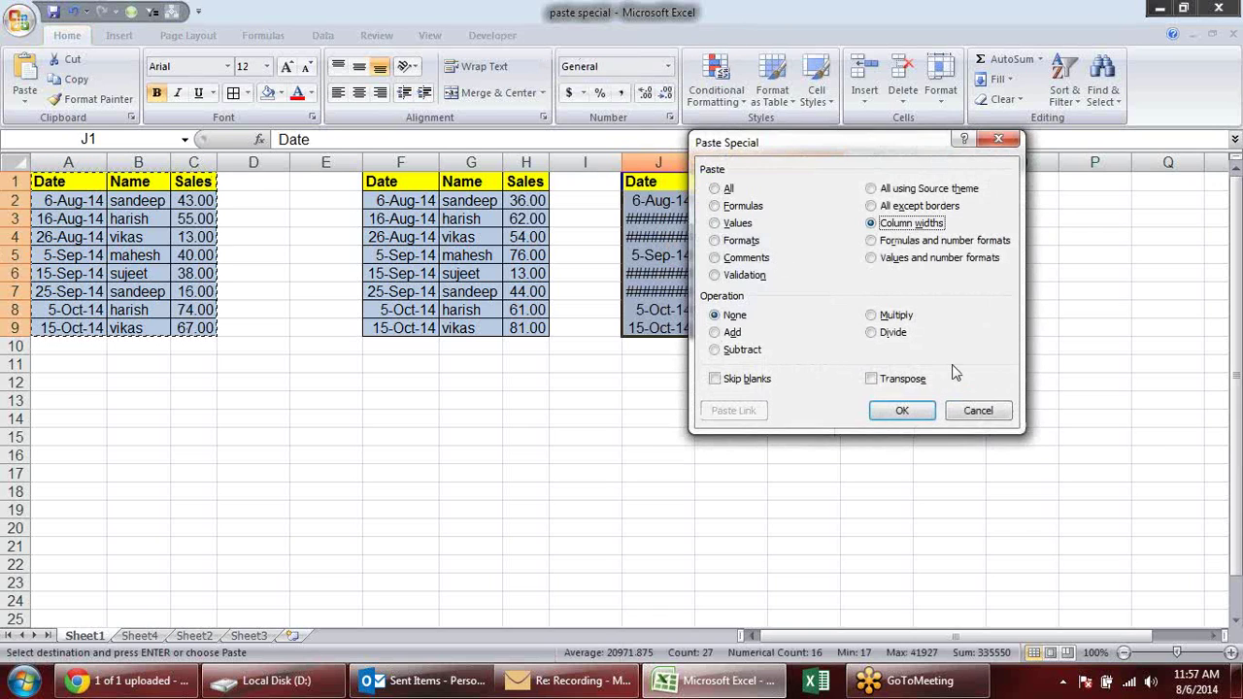
click(901, 410)
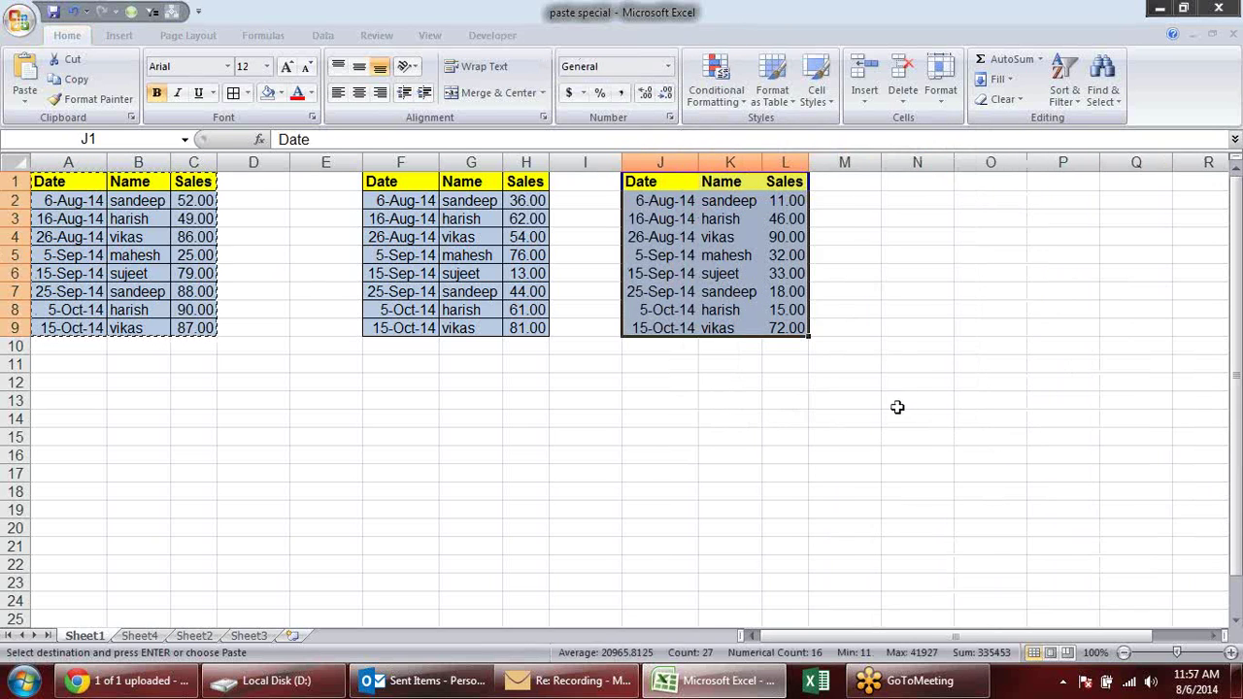
Paste another copy of the table at F12 using All using Source theme.
click(385, 381)
key(alt+e)
key(s)
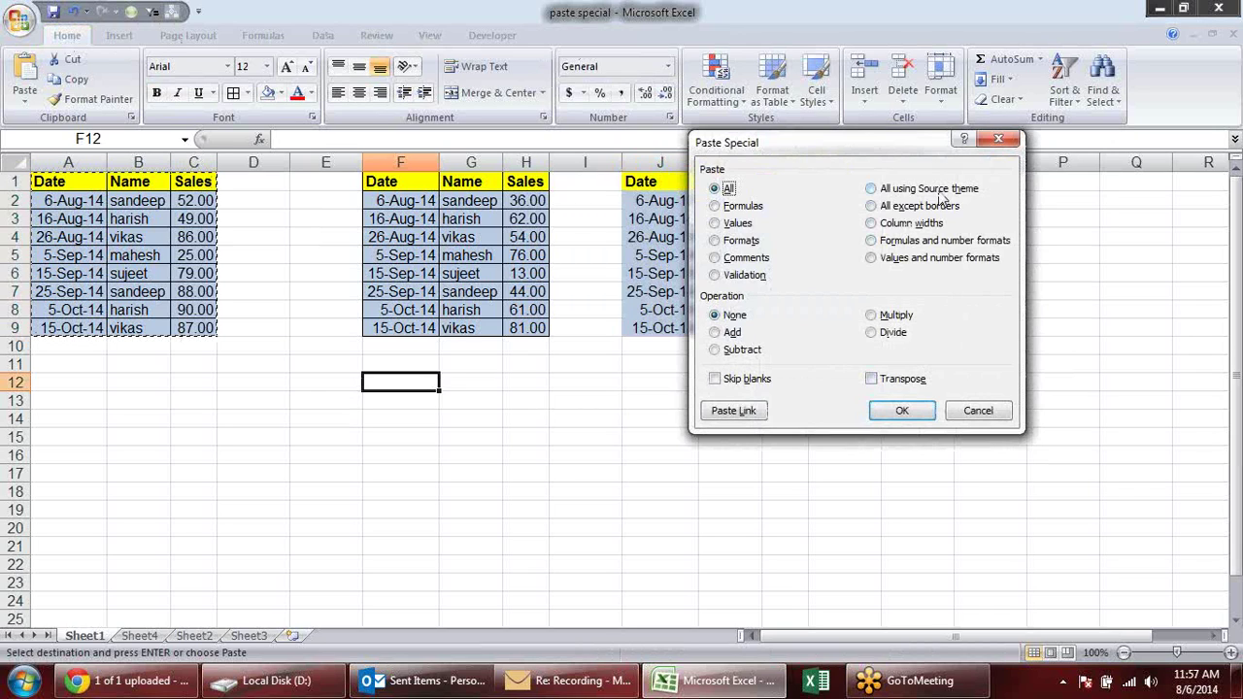
click(930, 190)
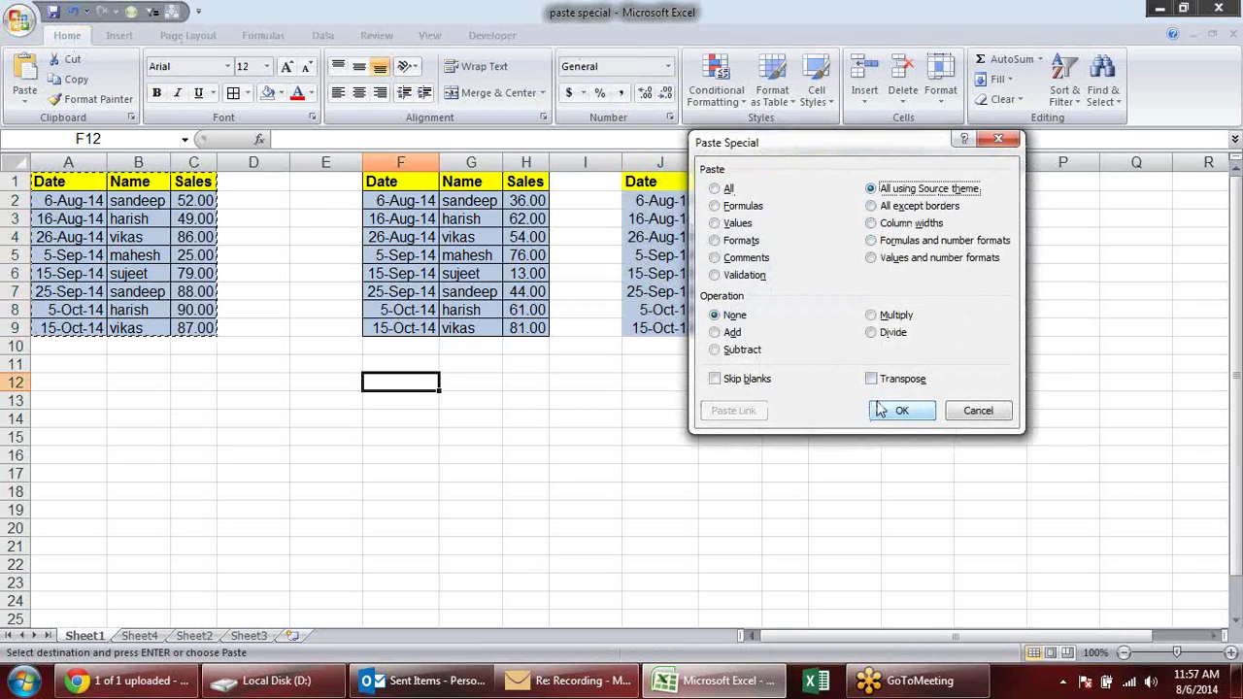
click(901, 411)
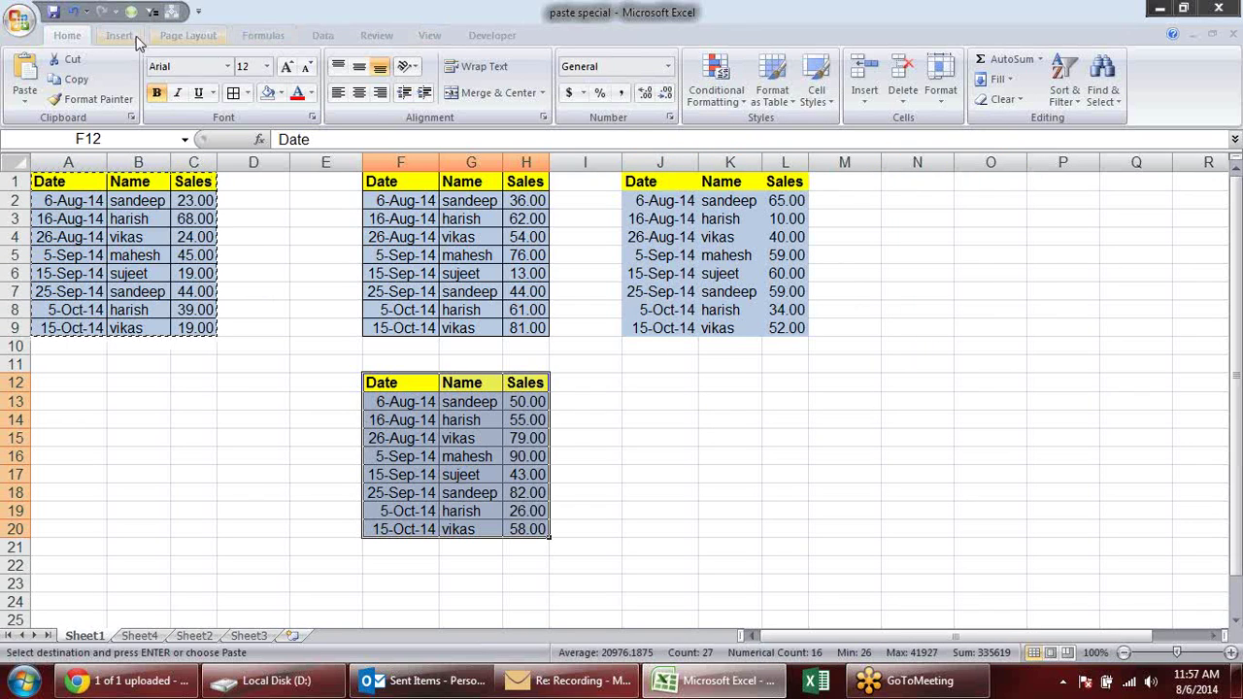
Browse the Page Layout Themes and theme Colors lists without applying any.
click(202, 39)
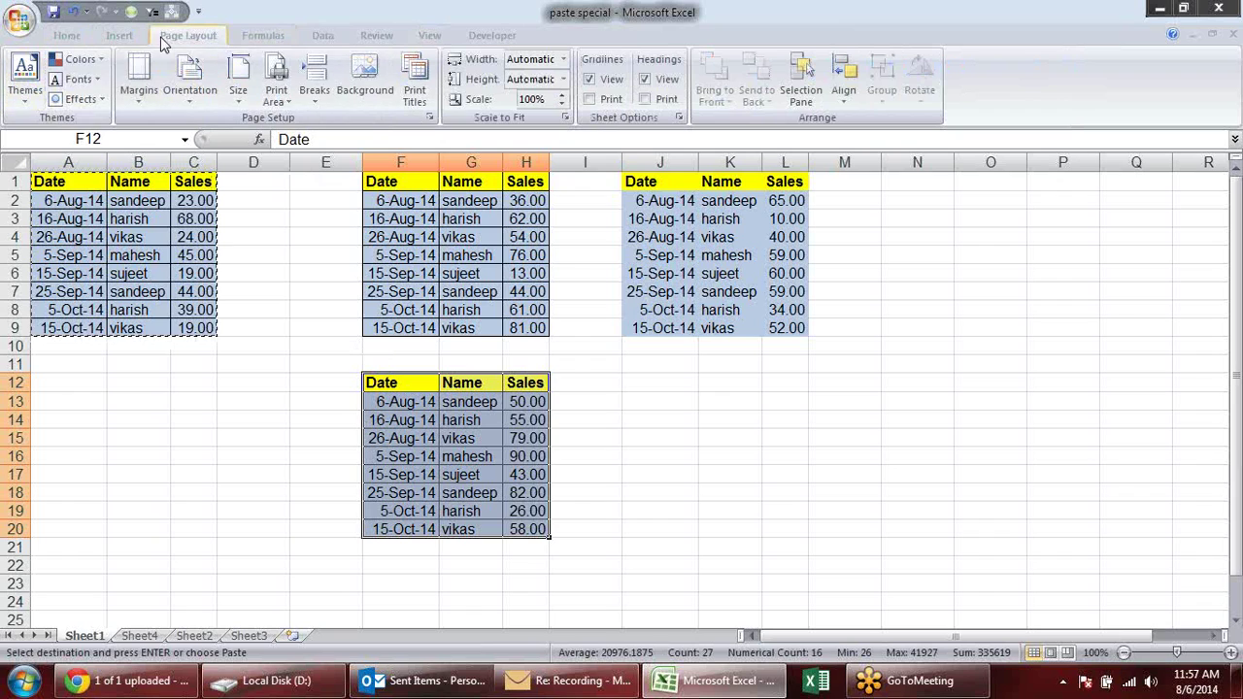
click(25, 88)
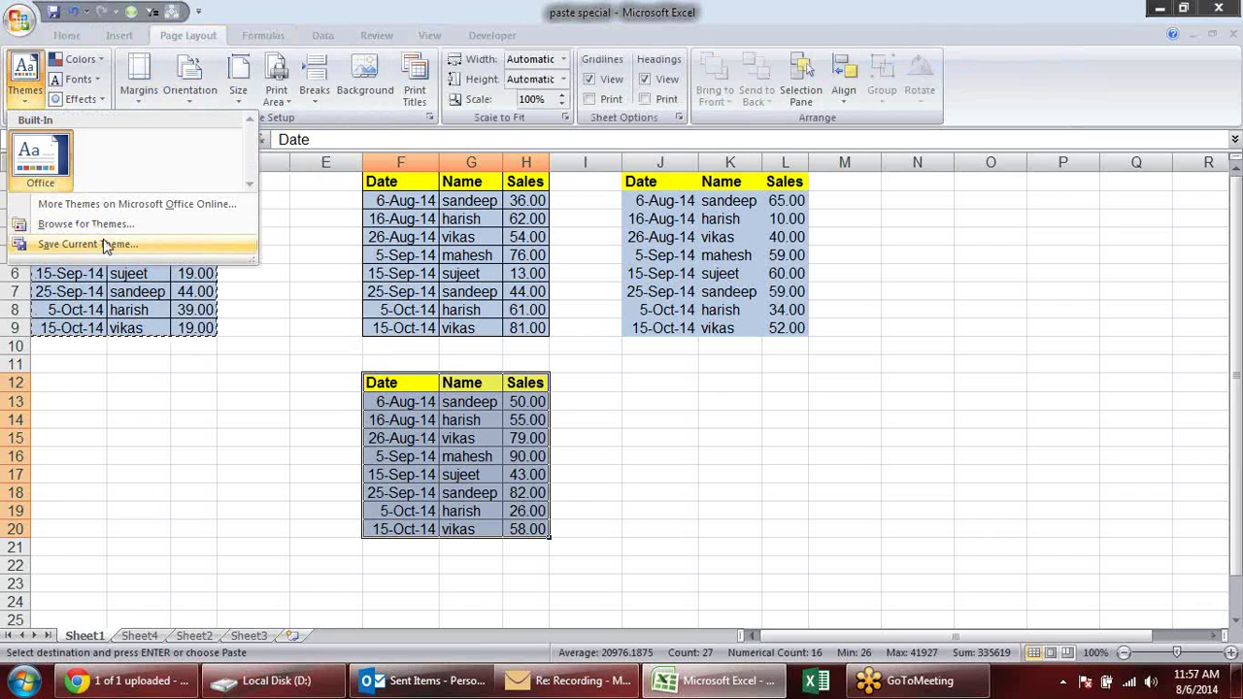
click(92, 63)
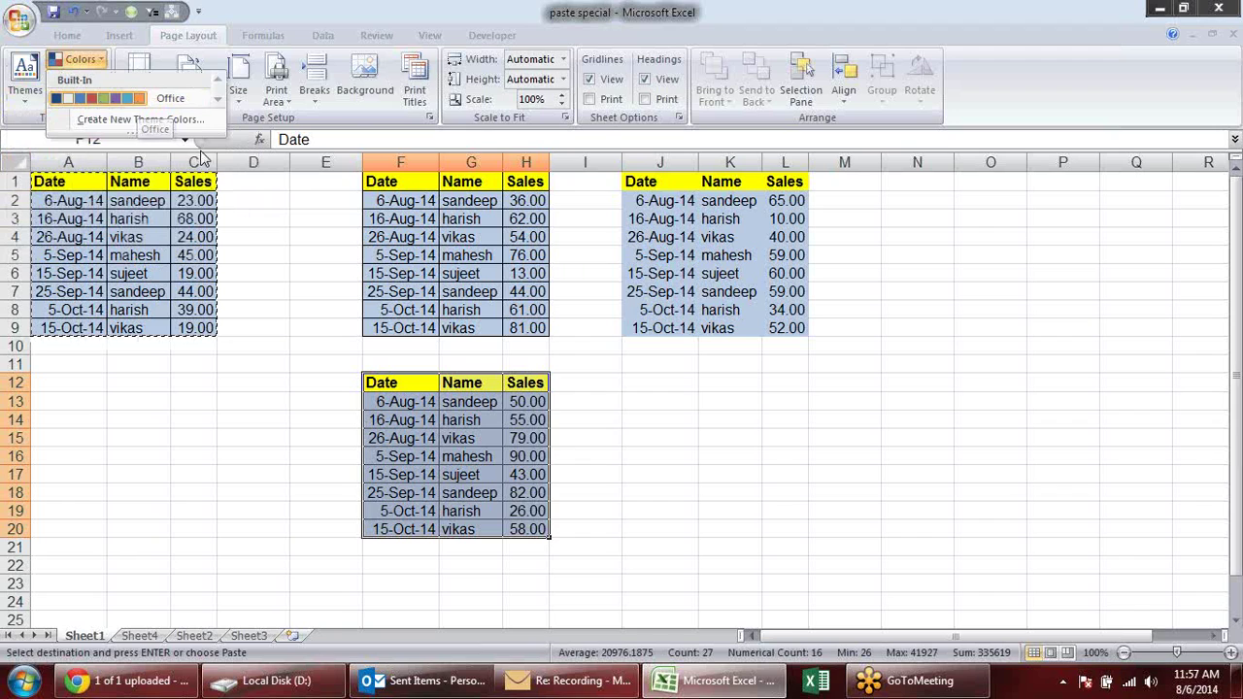
click(551, 438)
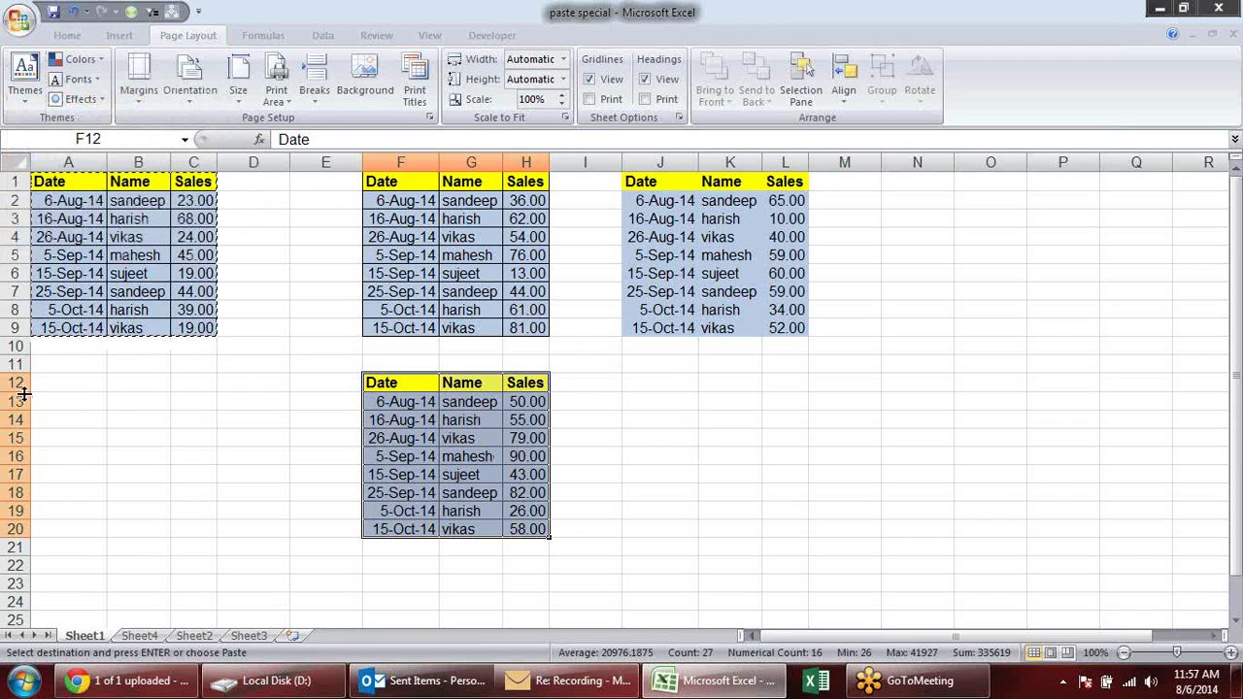
Delete rows 12 to 23 to remove the theme-pasted table copy.
drag(15, 381, 15, 584)
key(alt+e)
key(d)
click(484, 418)
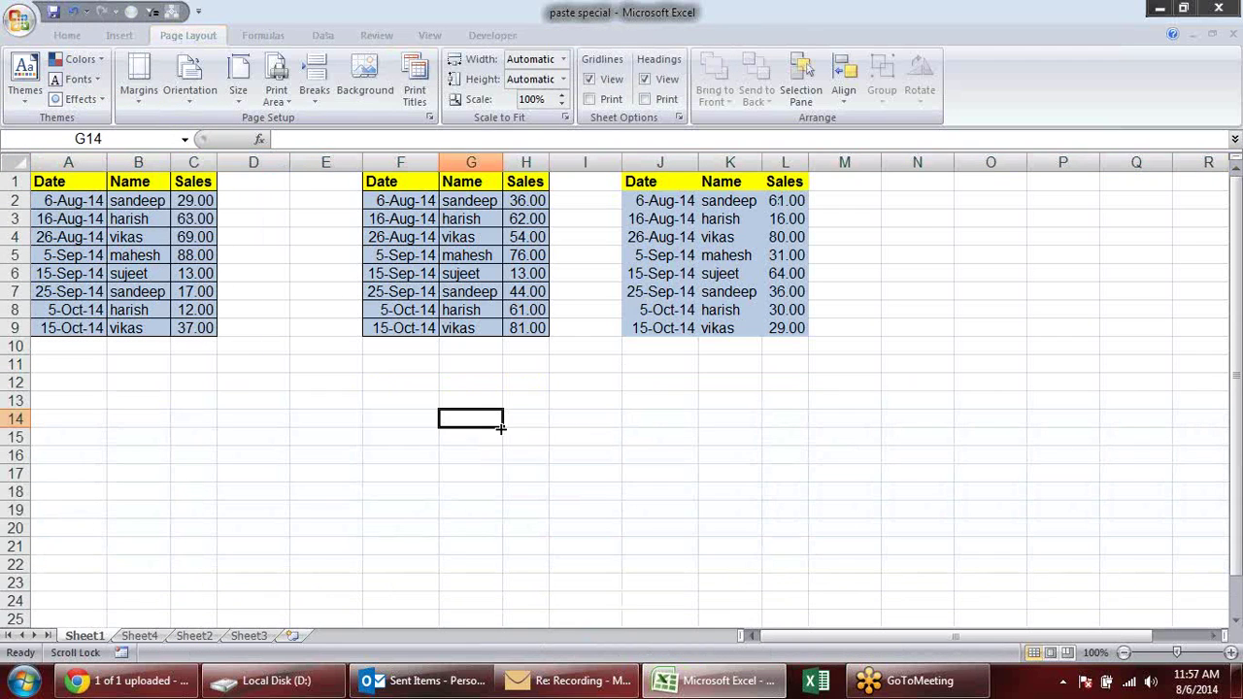
Add a two-line comment ('sdf', 'sd') to cell B3 of the first table.
click(362, 364)
drag(43, 182, 199, 328)
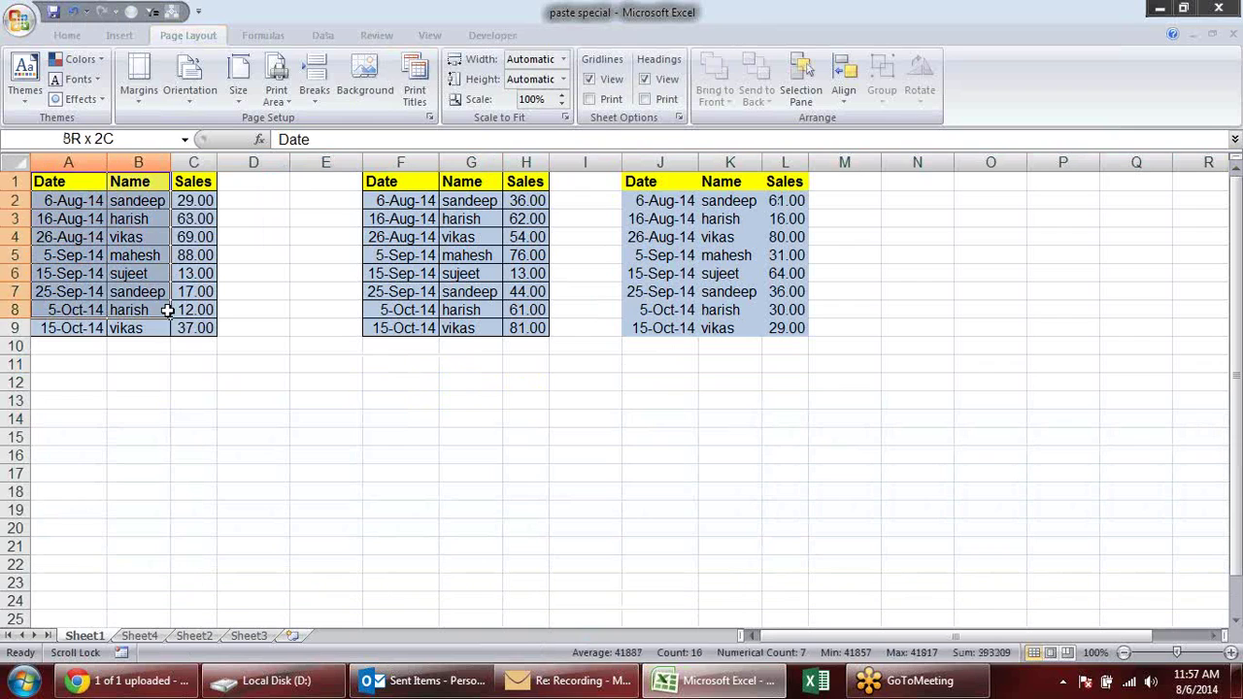
click(302, 419)
click(157, 216)
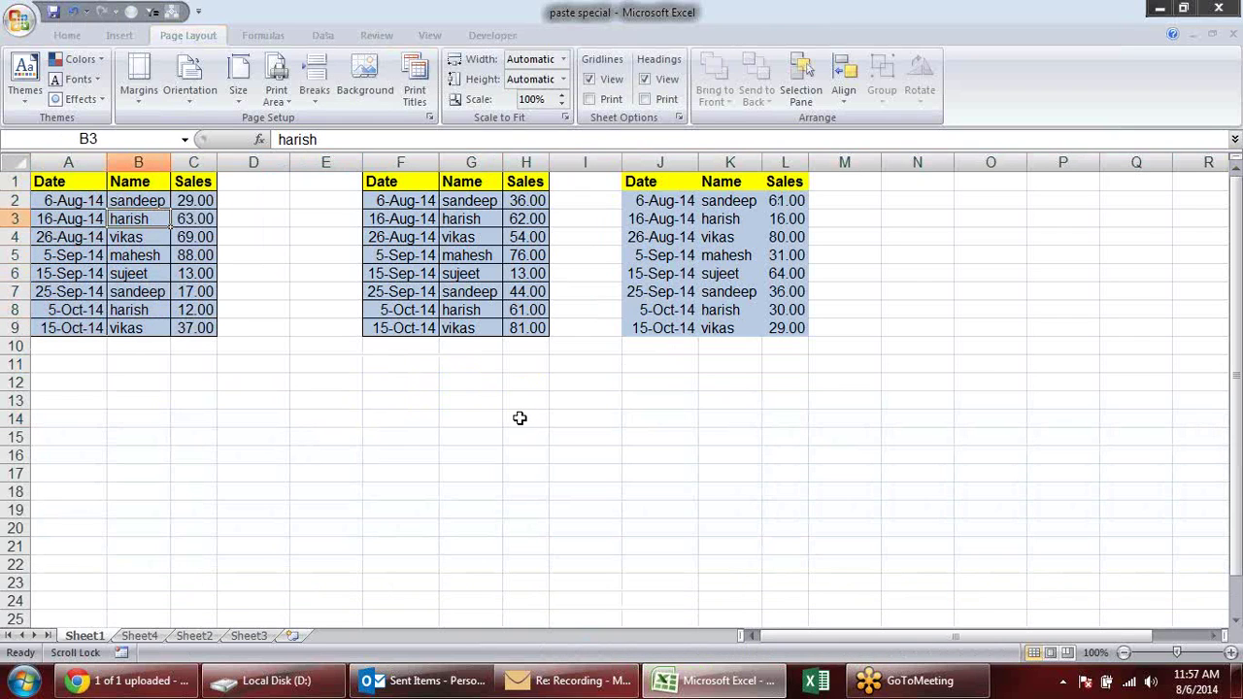
key(shift+F2)
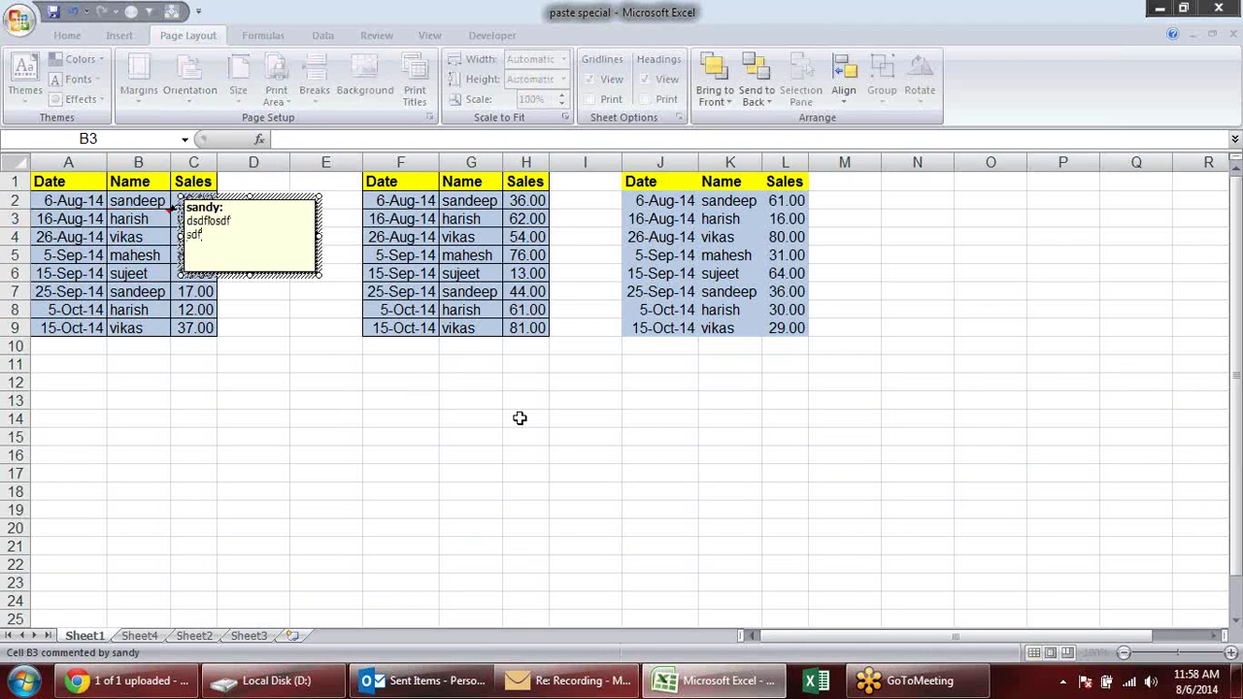
key(Return)
text(sdf)
key(Return)
text(sd)
key(Return)
Add a comment starting 'sdfsdf' to cell B7, then reselect B3 to view its comment.
click(132, 291)
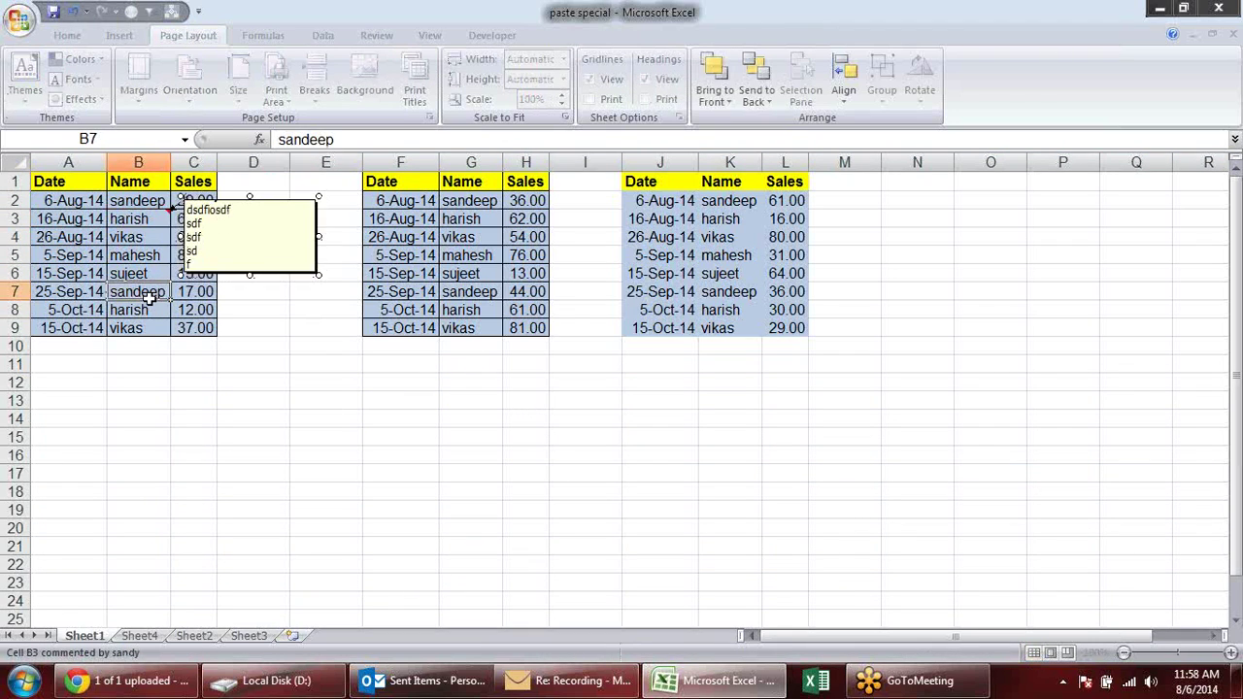
key(shift+F2)
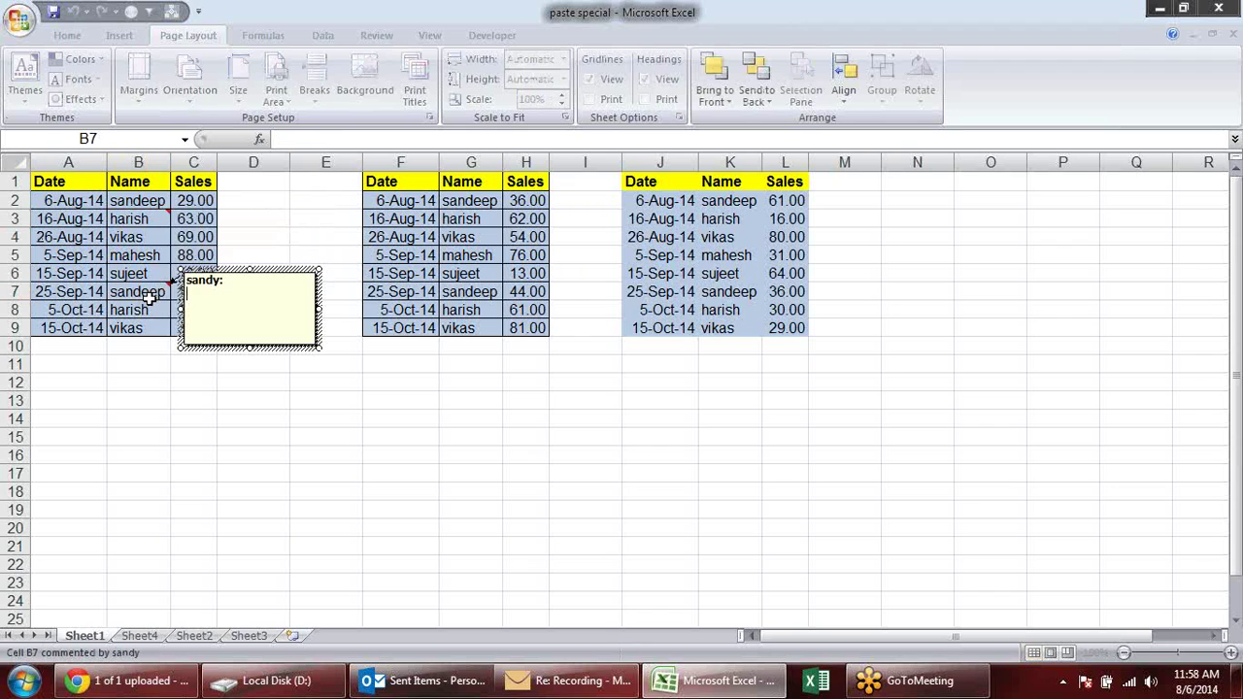
text(sdfsdfadfsadf)
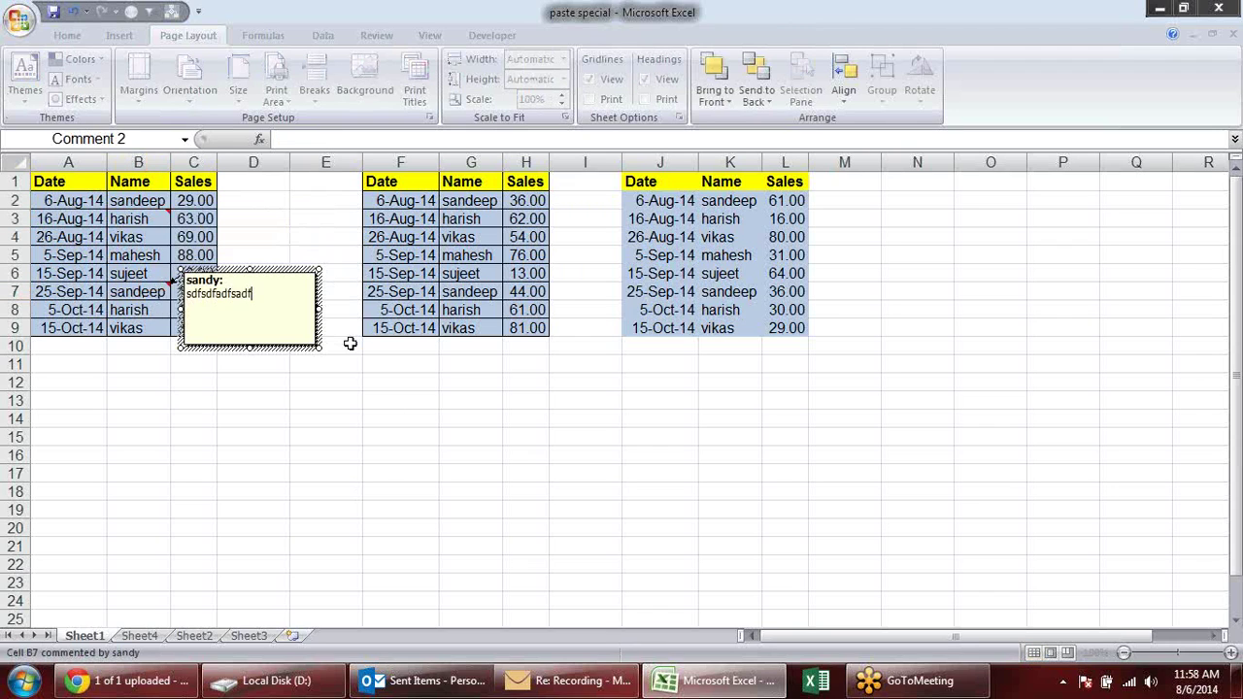
click(393, 474)
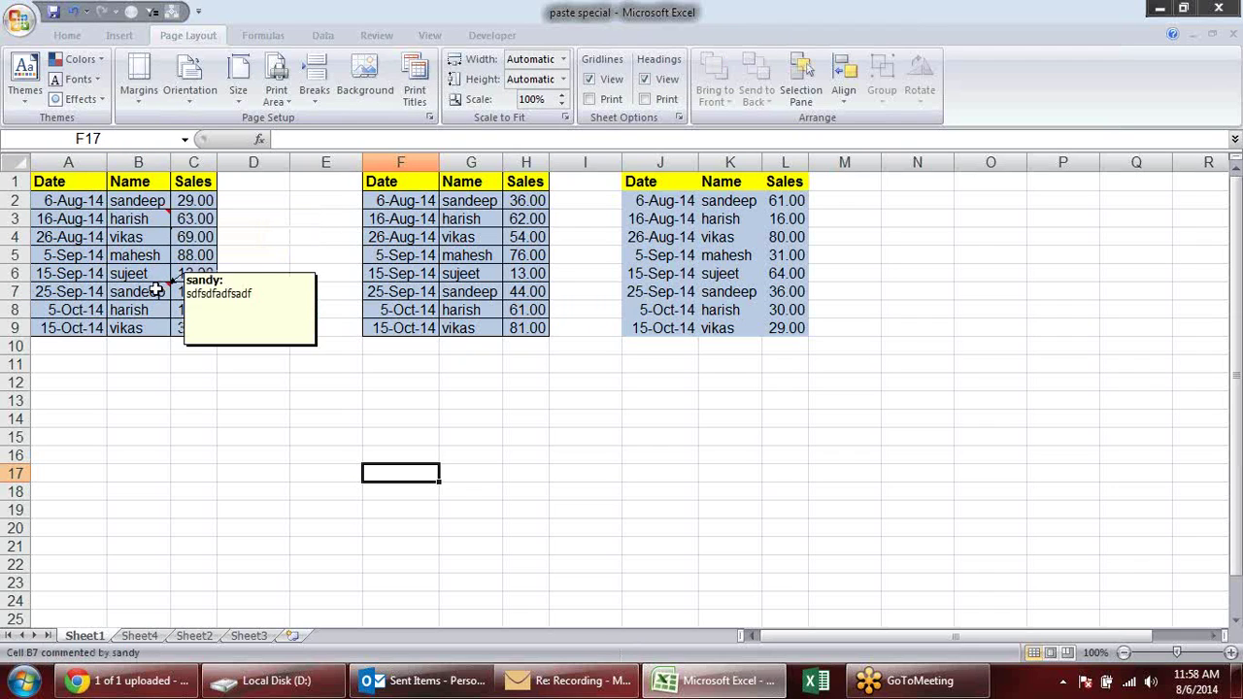
mouse_move(137, 218)
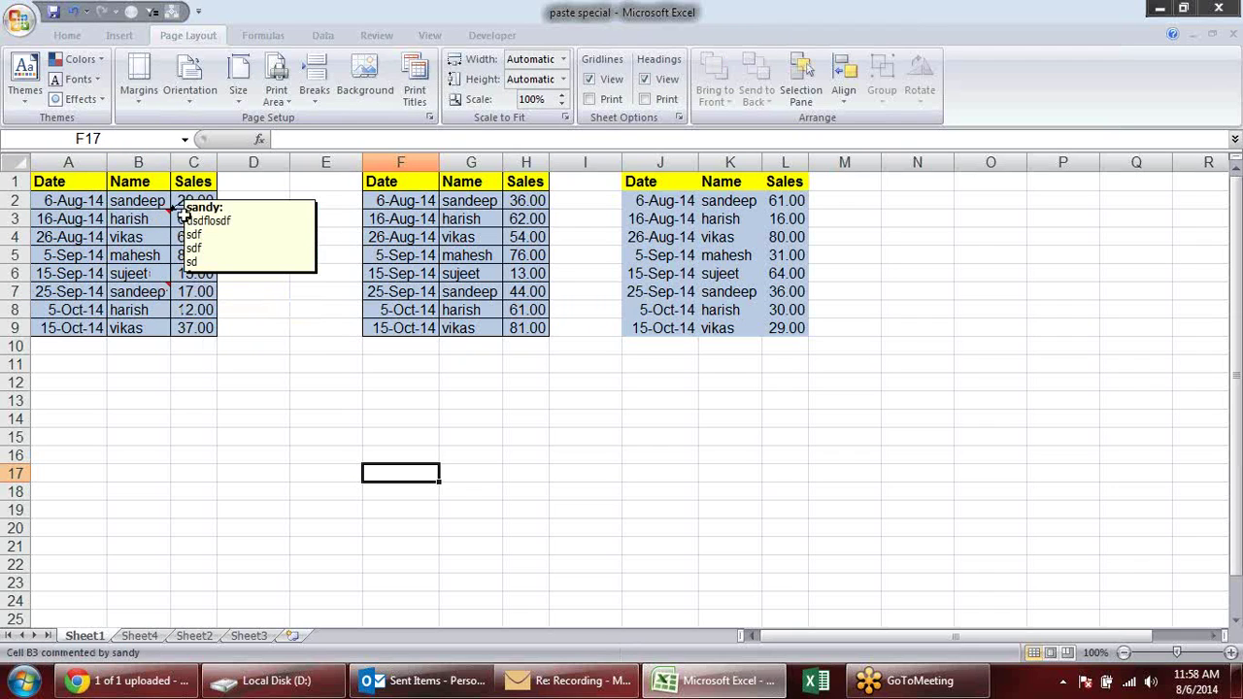
click(146, 217)
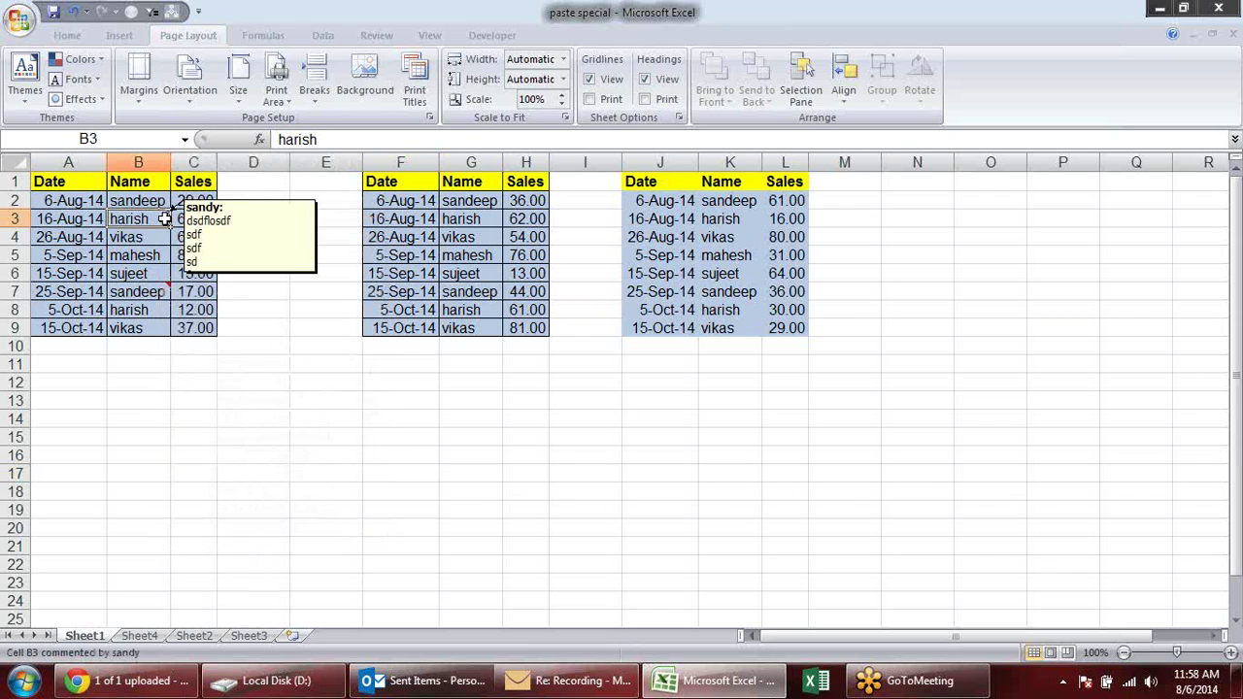
Copy B3 and paste only its comment onto cell E13 via Paste Special Comments.
click(239, 398)
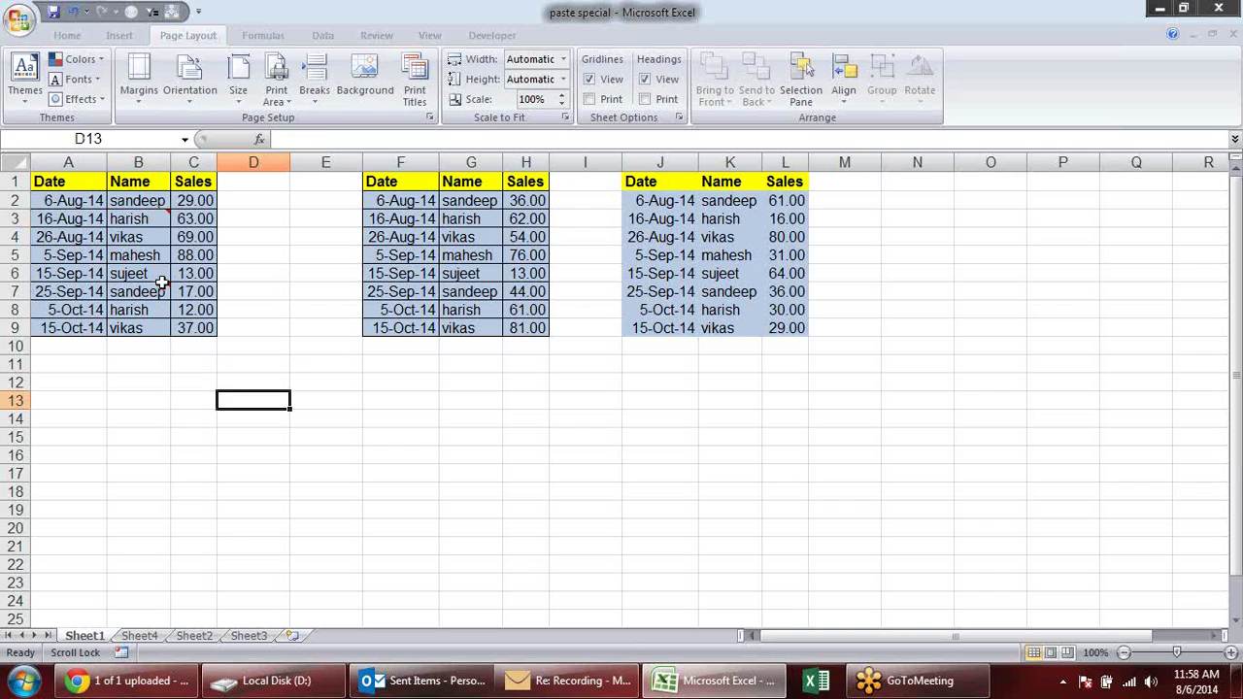
click(161, 219)
key(ctrl+c)
click(339, 397)
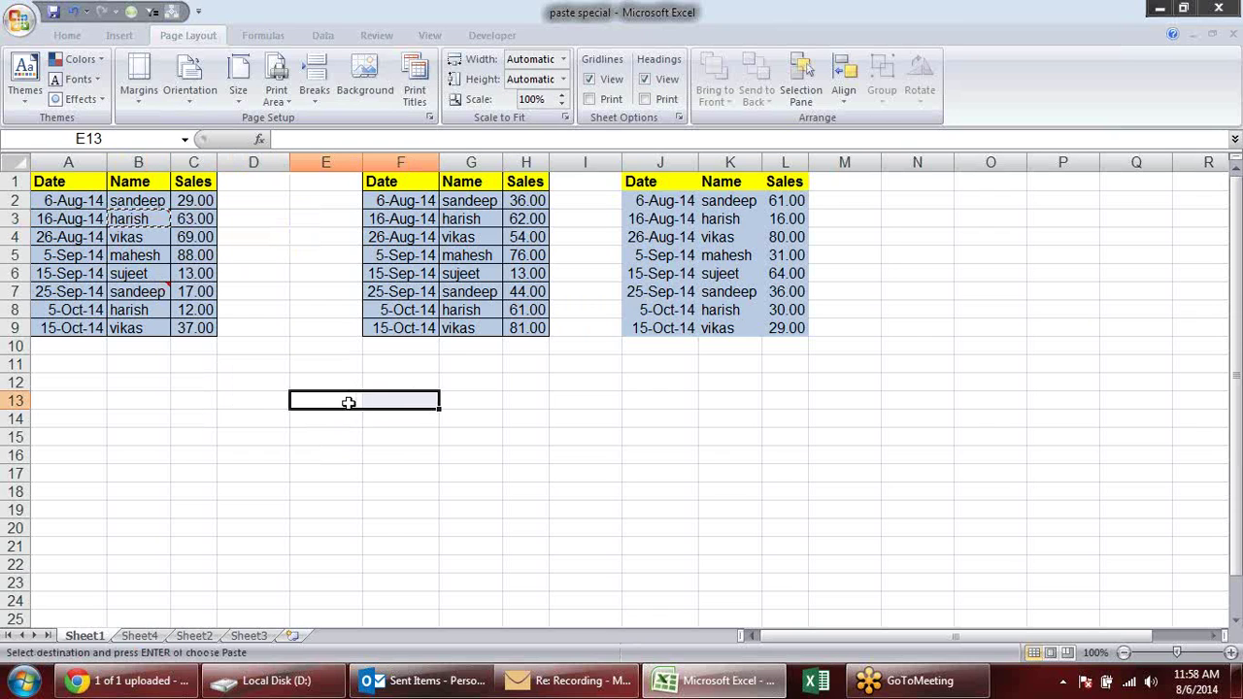
key(alt+e)
key(s)
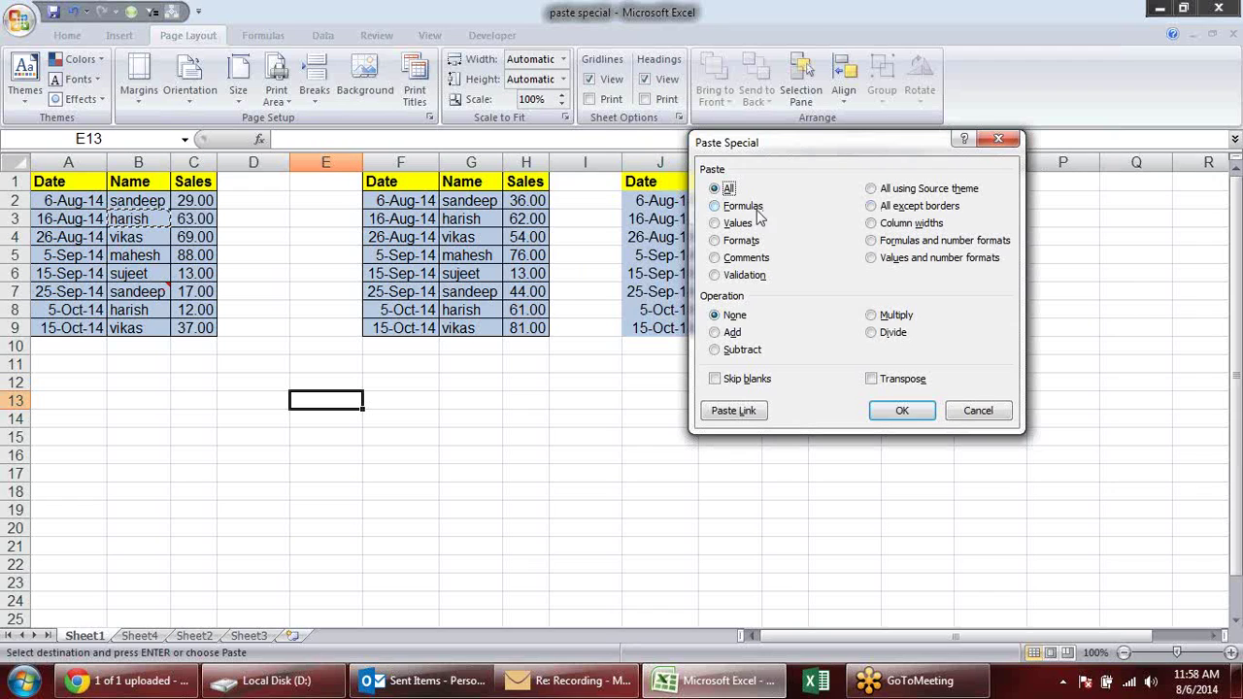
click(746, 258)
click(900, 409)
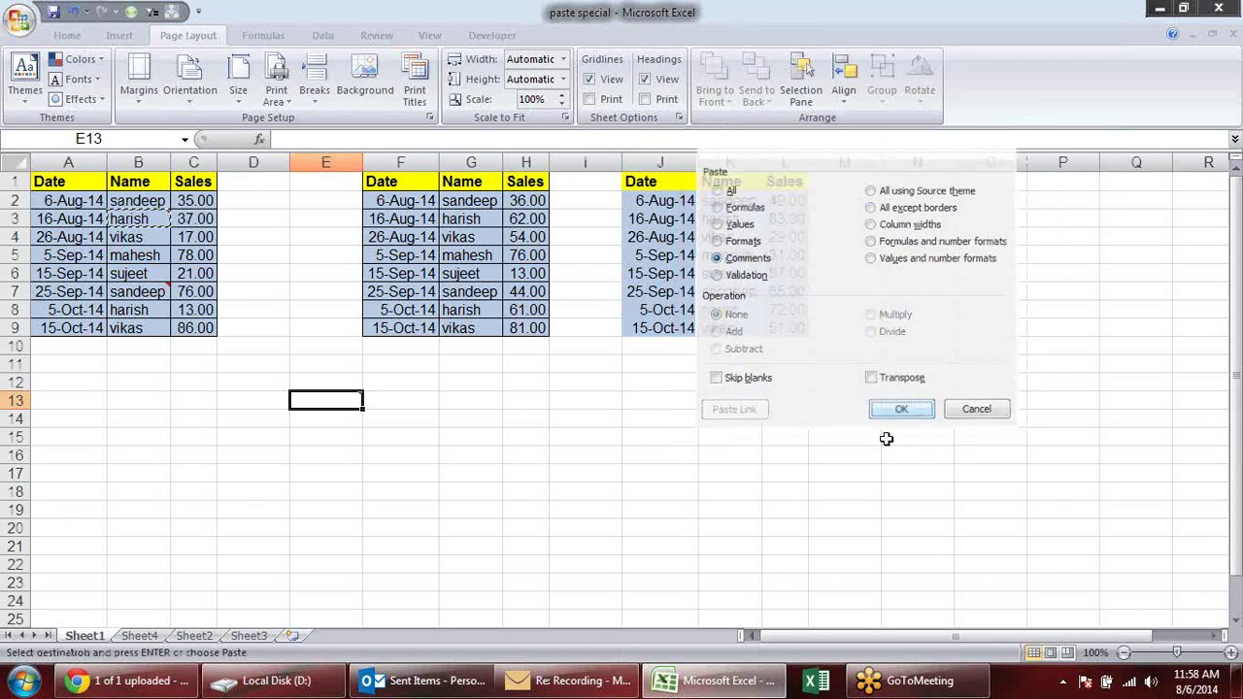
click(529, 450)
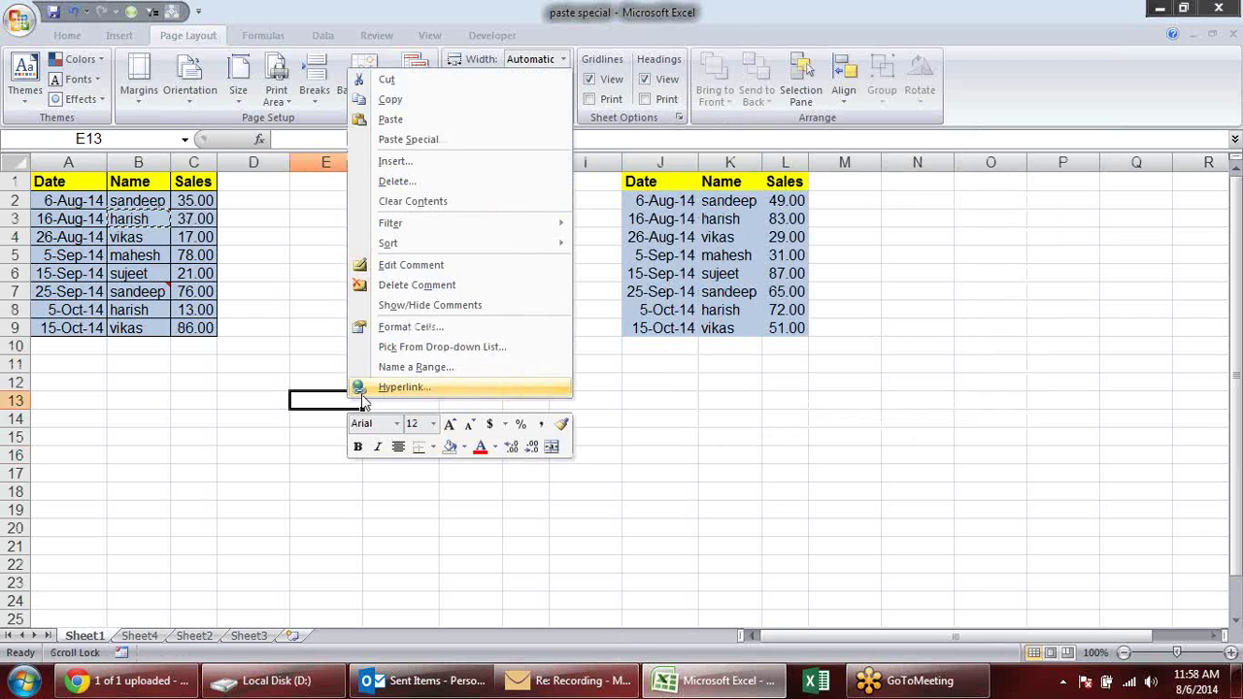
click(502, 285)
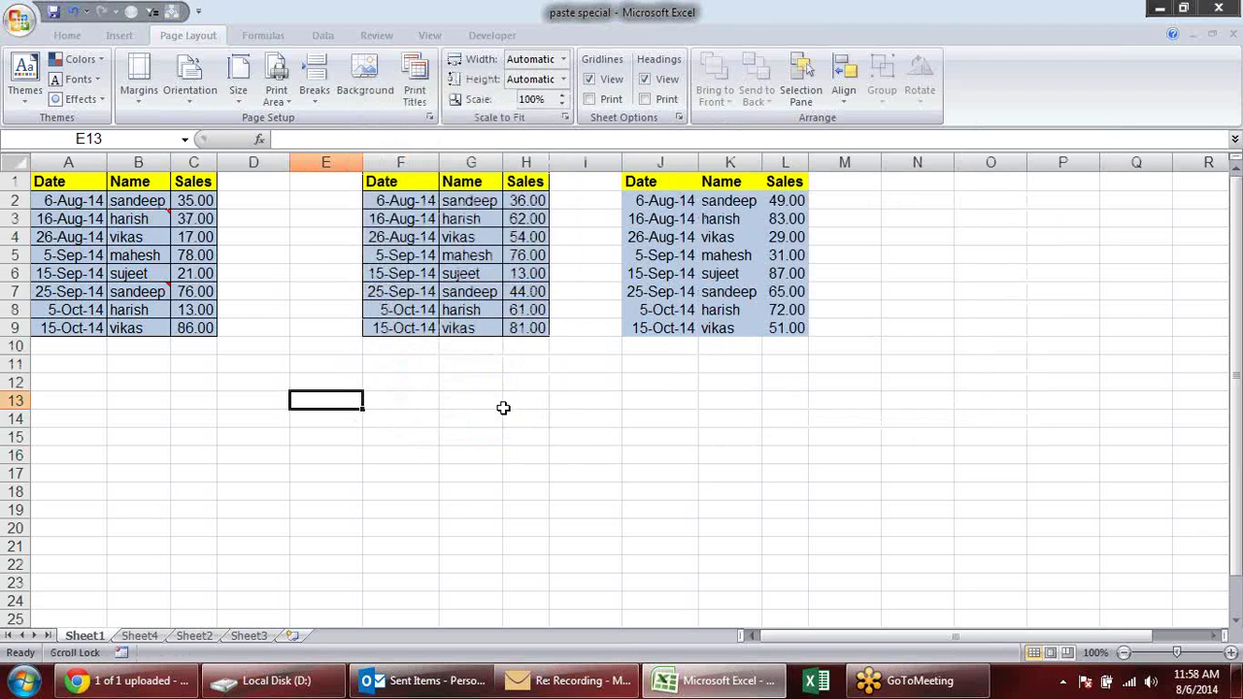
click(470, 383)
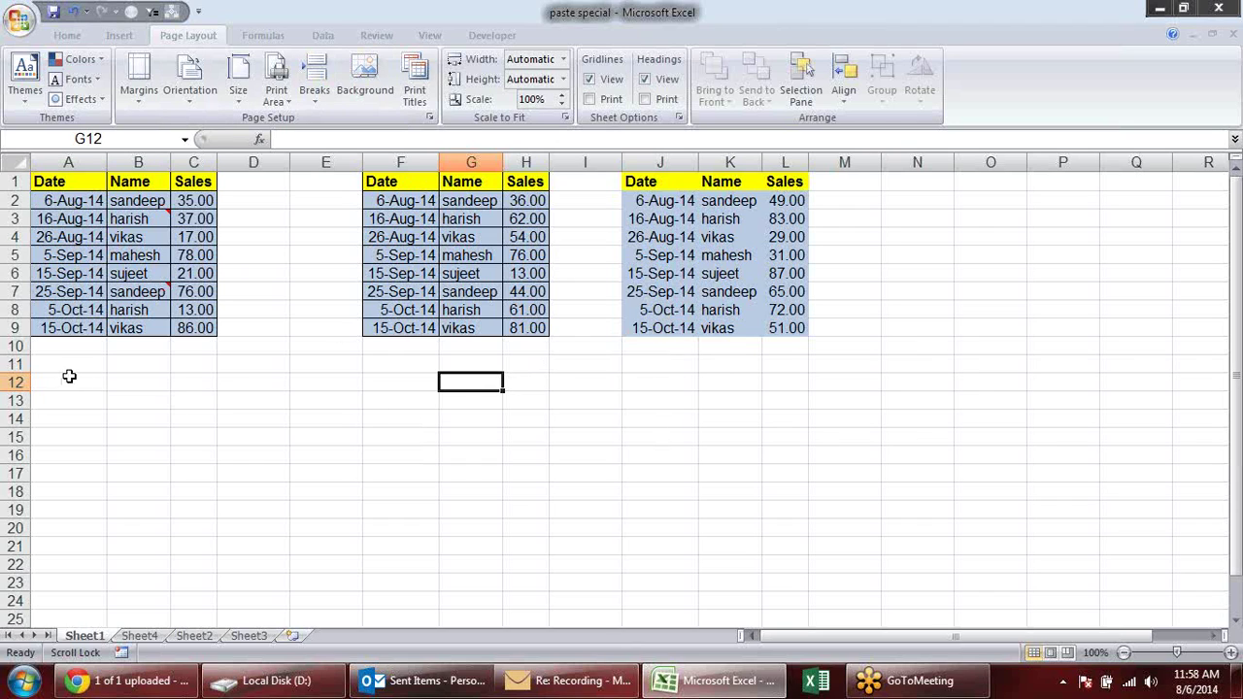
Give cell C6 a List data validation rule with source 1,2,3,4,5,6,7.
click(196, 236)
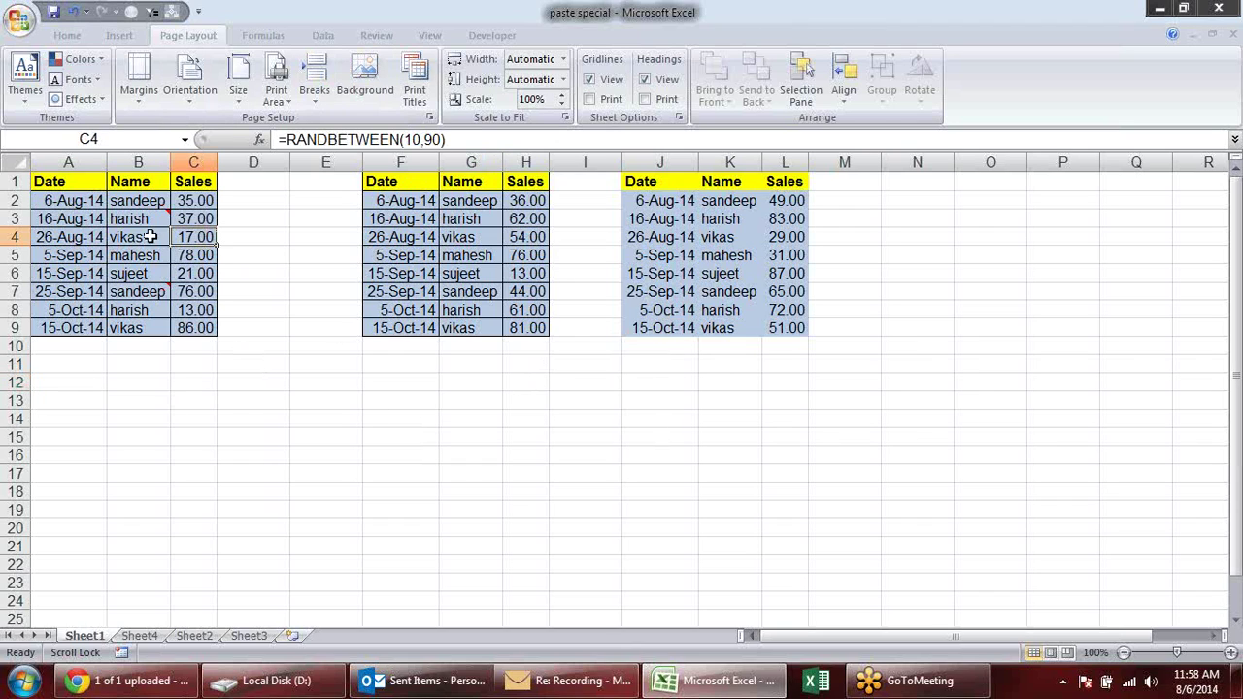
click(195, 272)
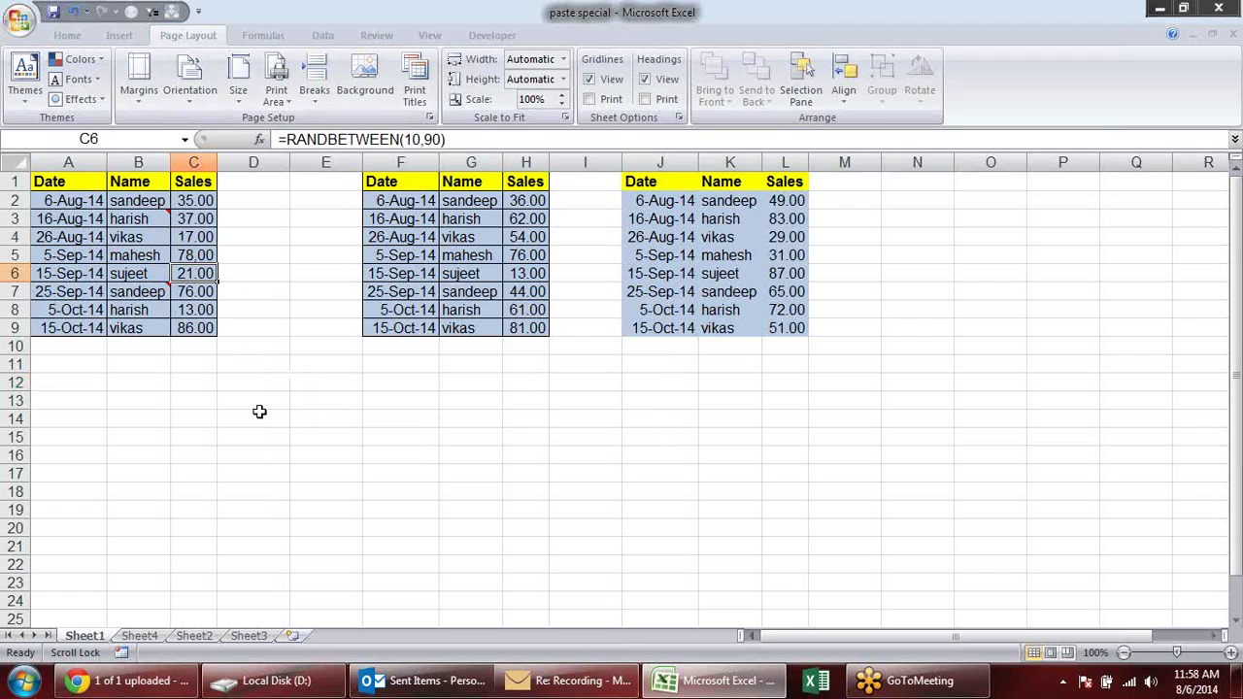
click(325, 36)
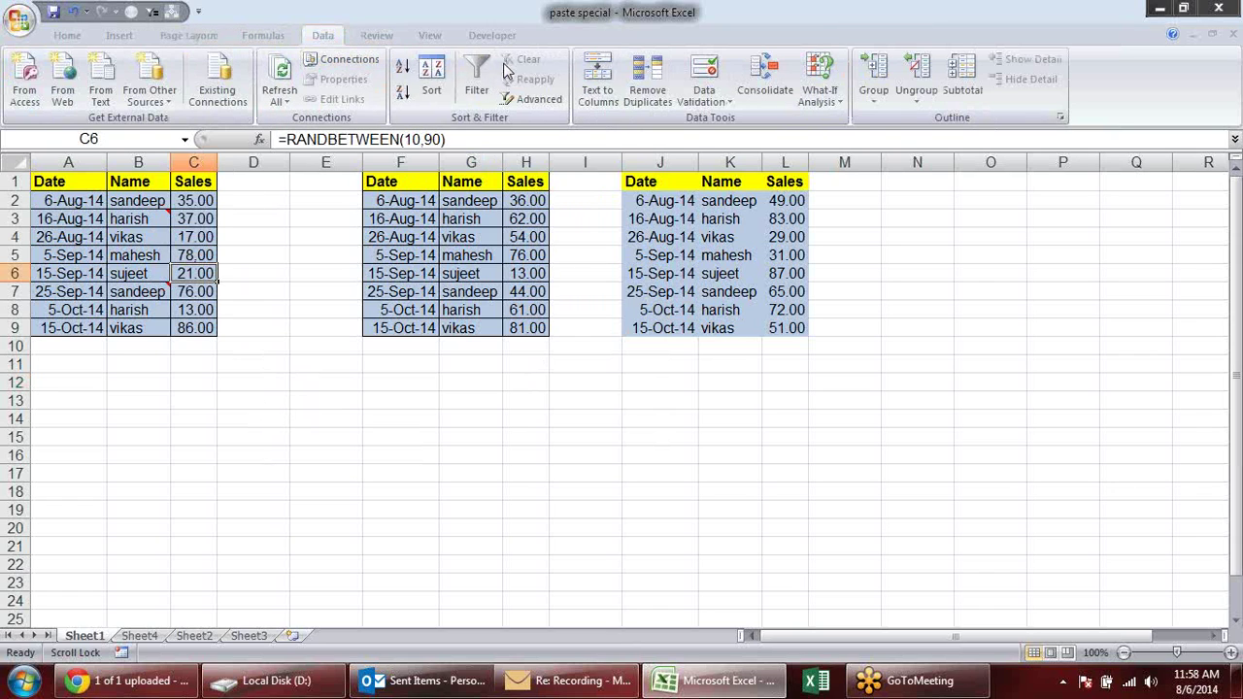
click(704, 75)
click(827, 240)
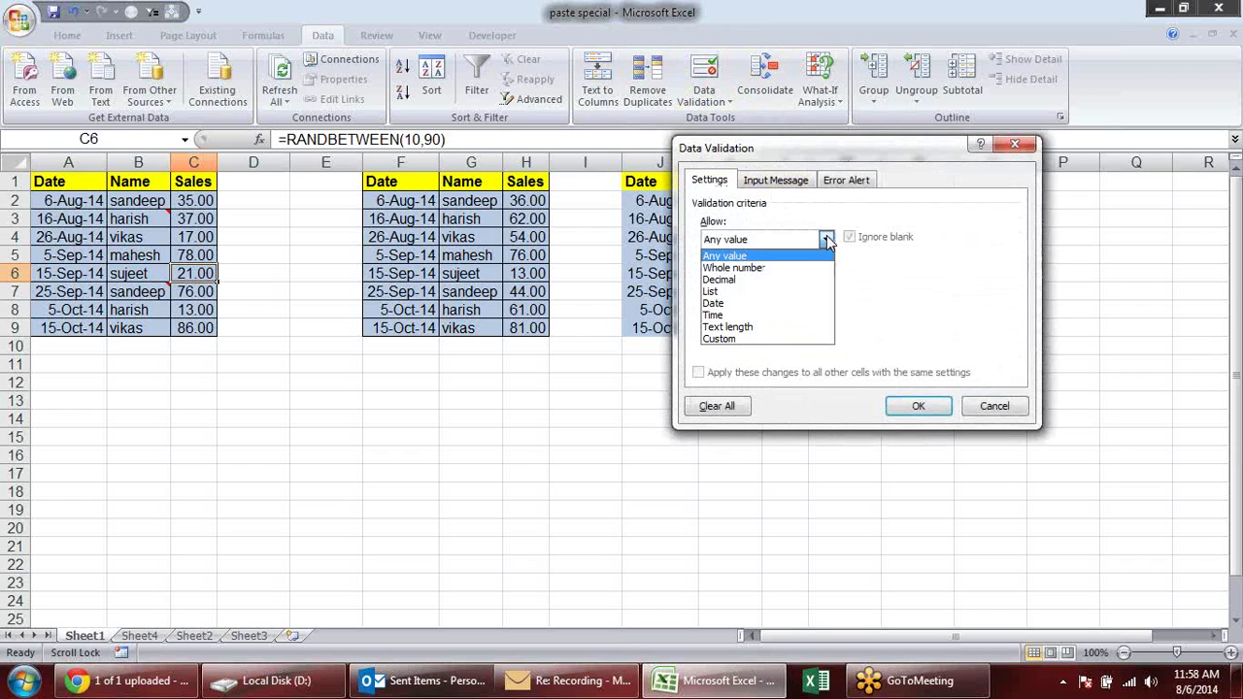
click(760, 291)
click(764, 313)
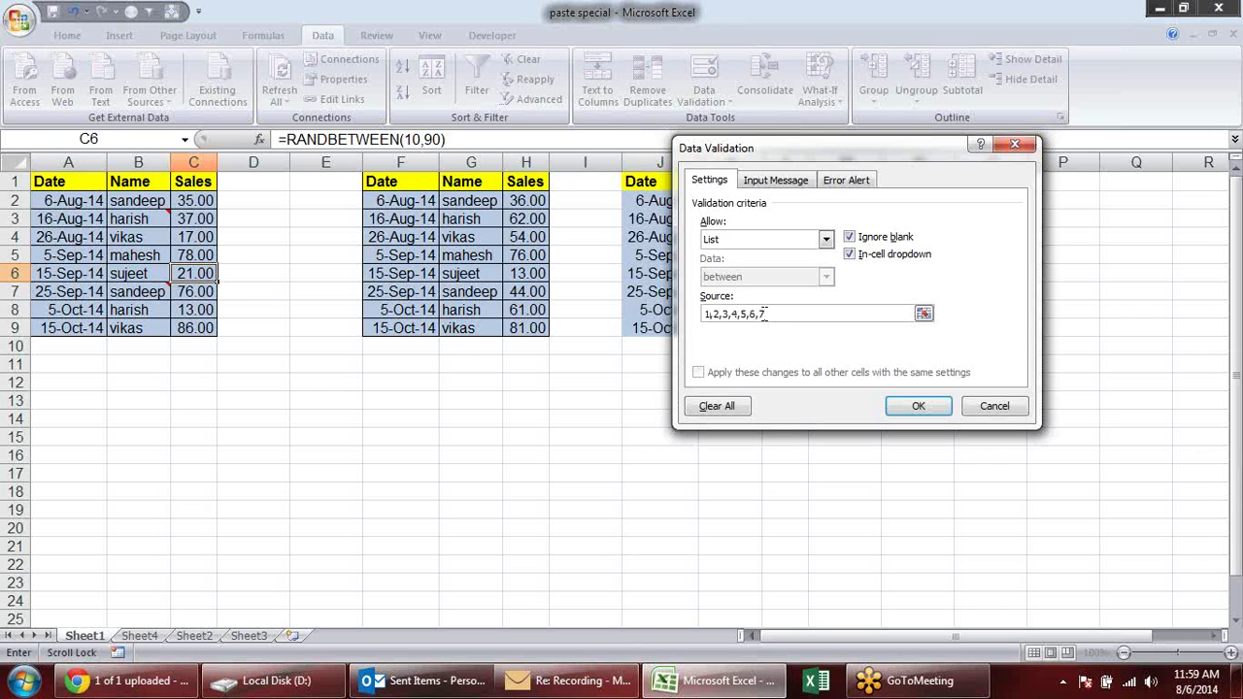
key(Return)
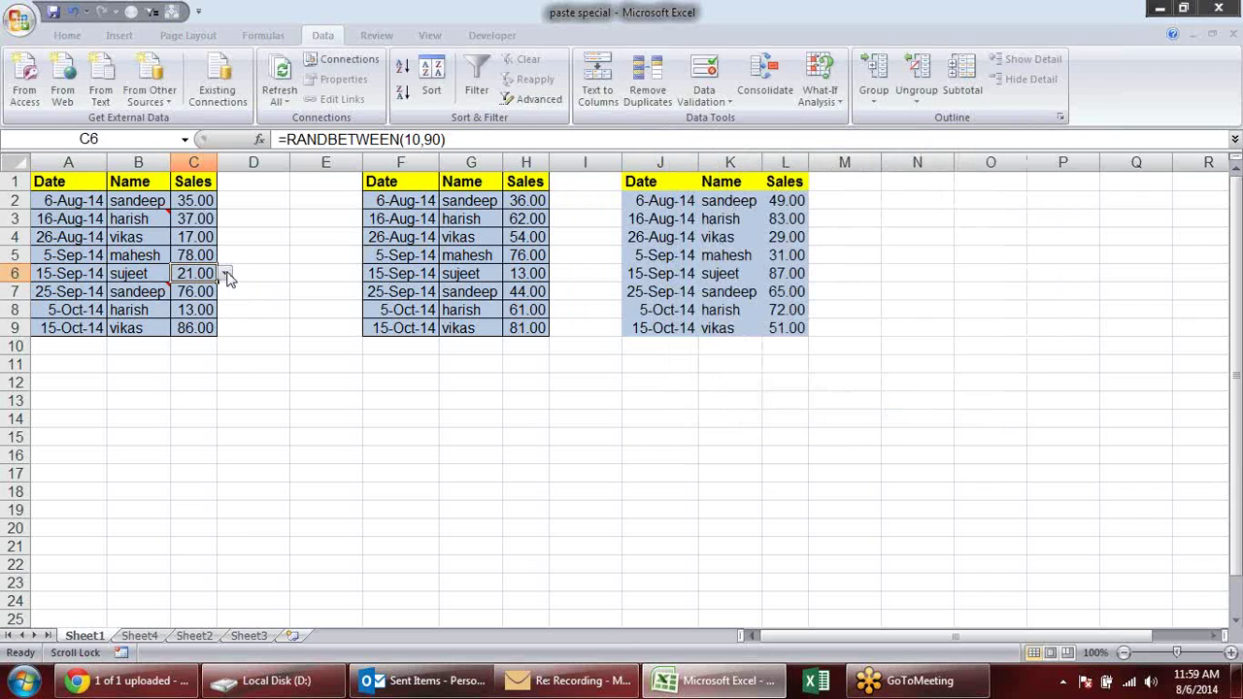
Choose 4, then 6, from C6's dropdown list, keeping 6.
click(224, 275)
click(202, 331)
click(224, 275)
click(214, 346)
click(225, 275)
click(213, 349)
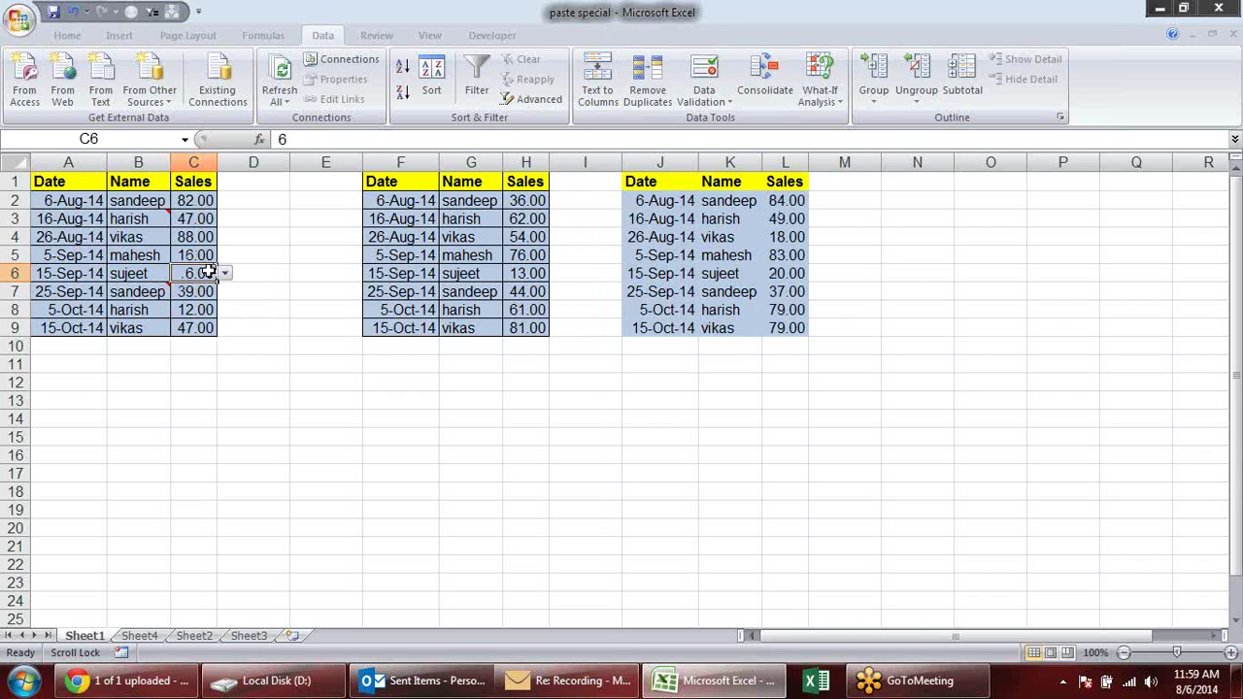
Try entering 100 in C6, cancel the validation error, and copy C6.
text(10)
key(Return)
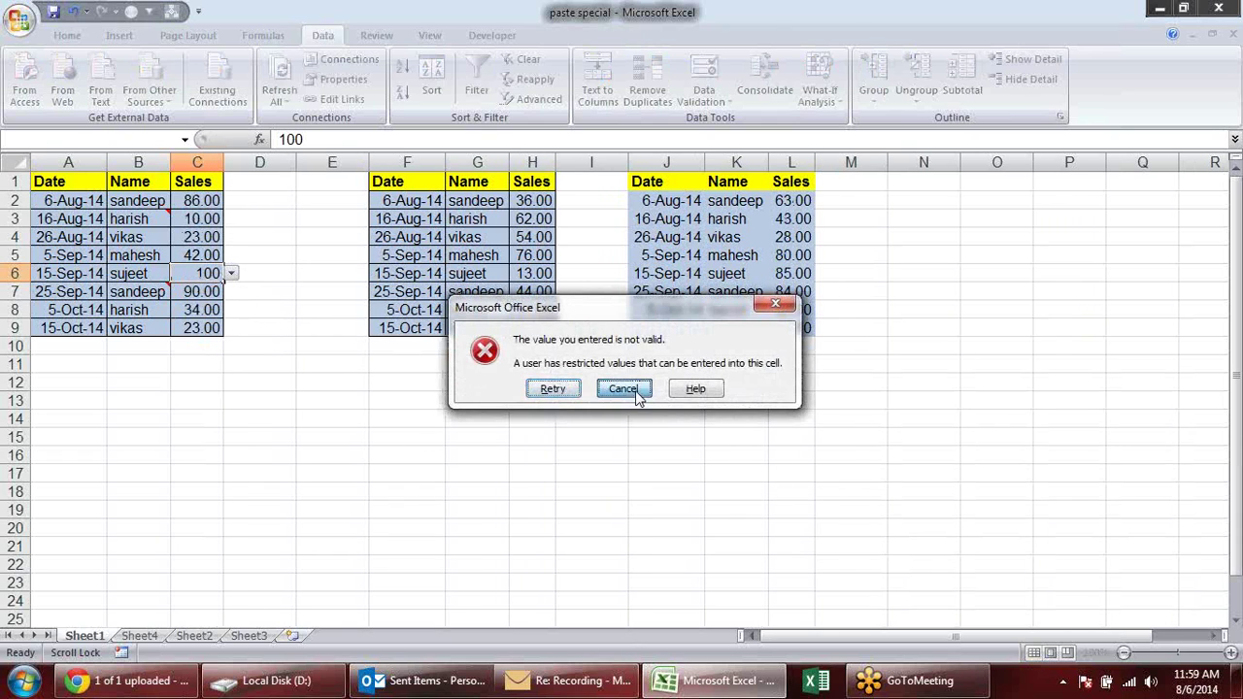
click(625, 390)
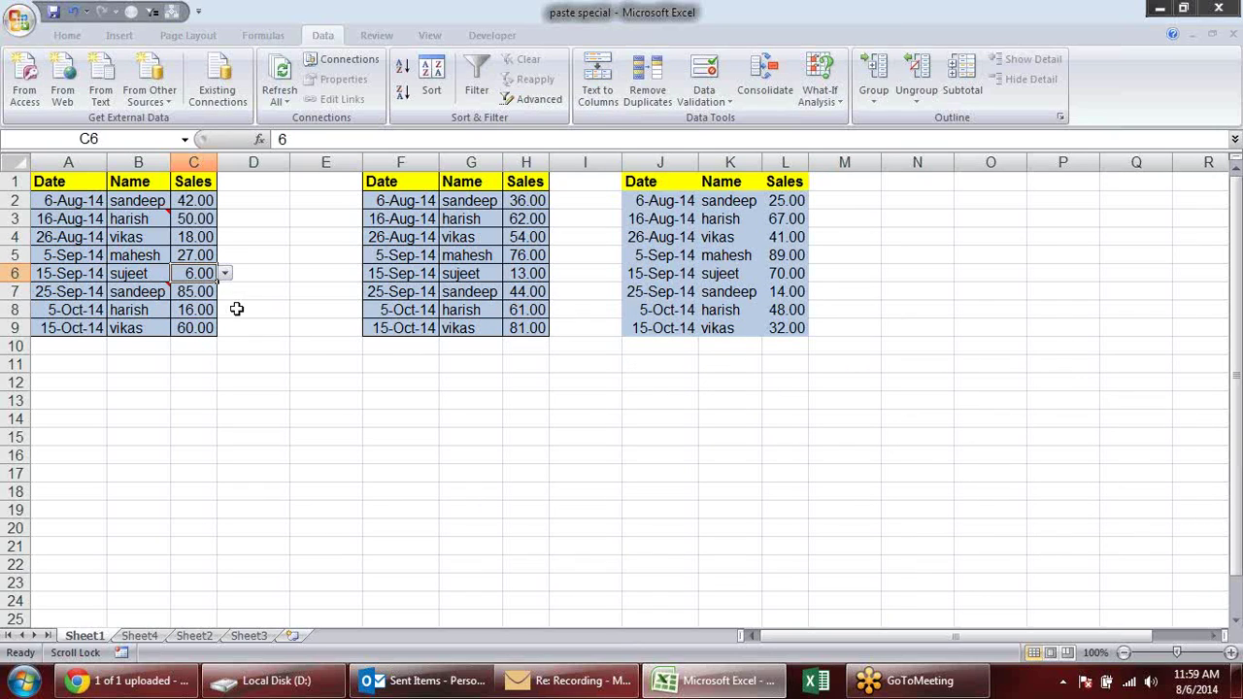
key(ctrl+c)
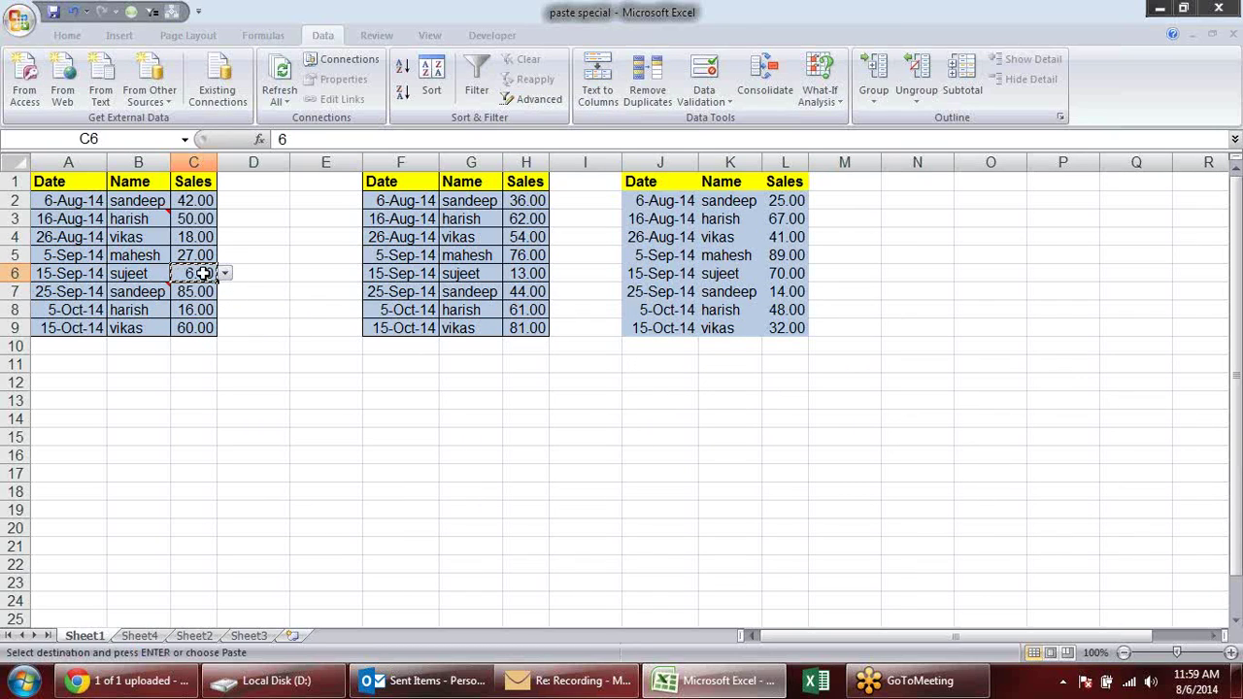
Paste C6's validation rule onto E10:E15 using Paste Special Validation.
drag(311, 351, 304, 428)
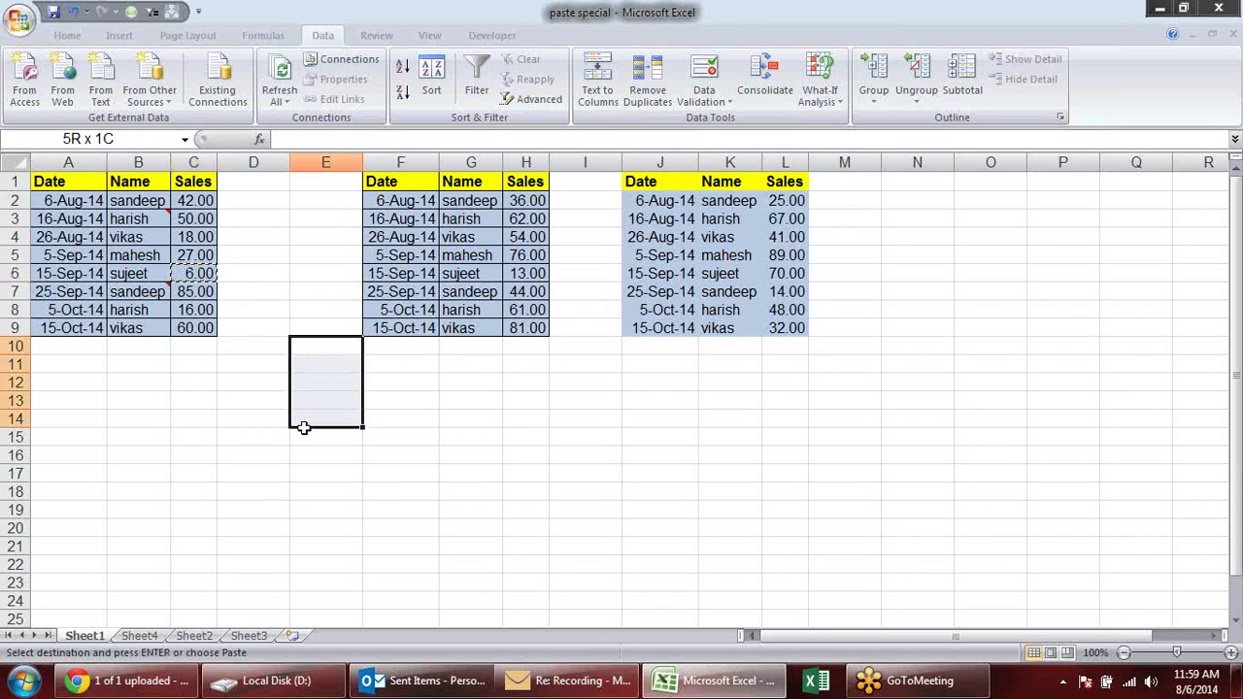
key(alt)
key(e)
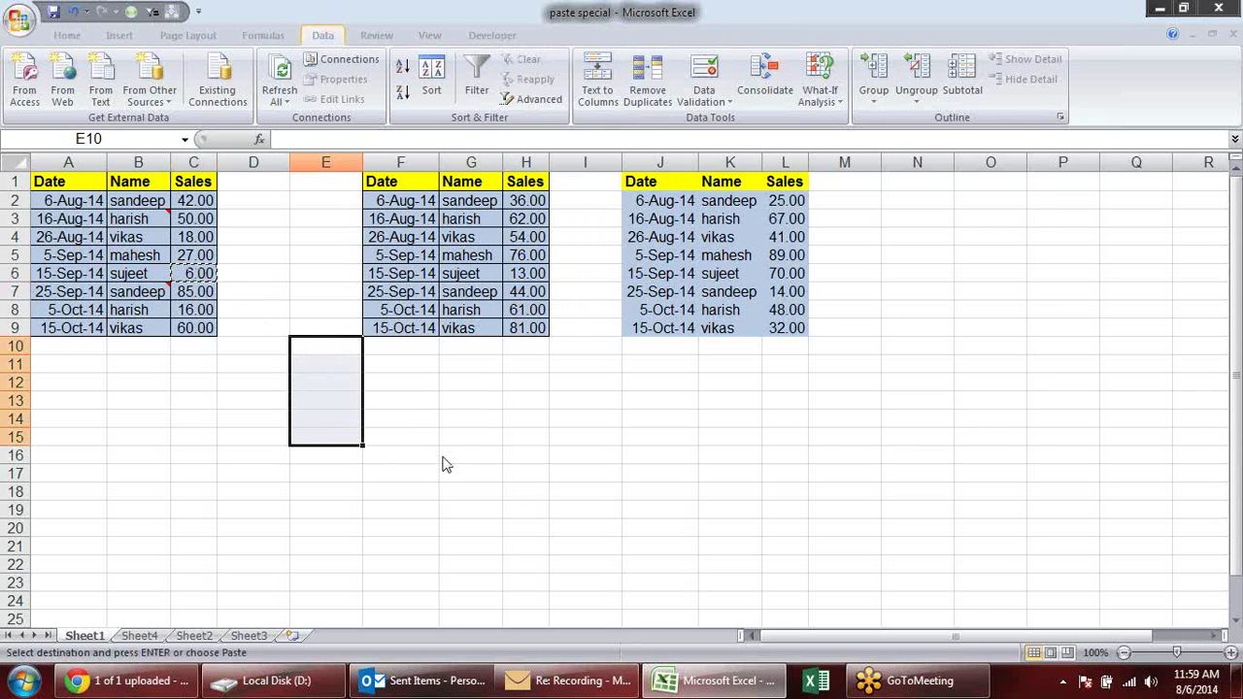
key(s)
click(730, 276)
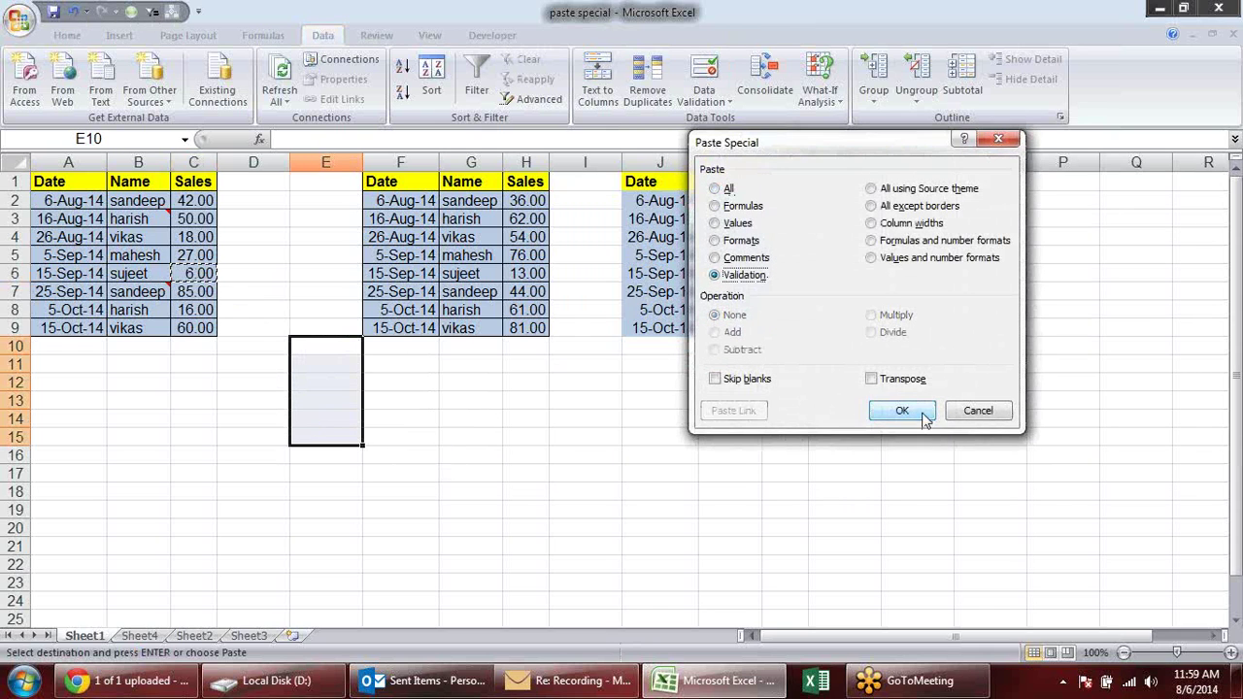
click(899, 410)
click(439, 415)
Pick 4 from the dropdowns in cells E10 and E11.
click(350, 349)
click(370, 347)
click(367, 383)
click(360, 364)
click(370, 364)
click(349, 424)
Try entering 100 in E12 and cancel the rejected entry.
click(354, 382)
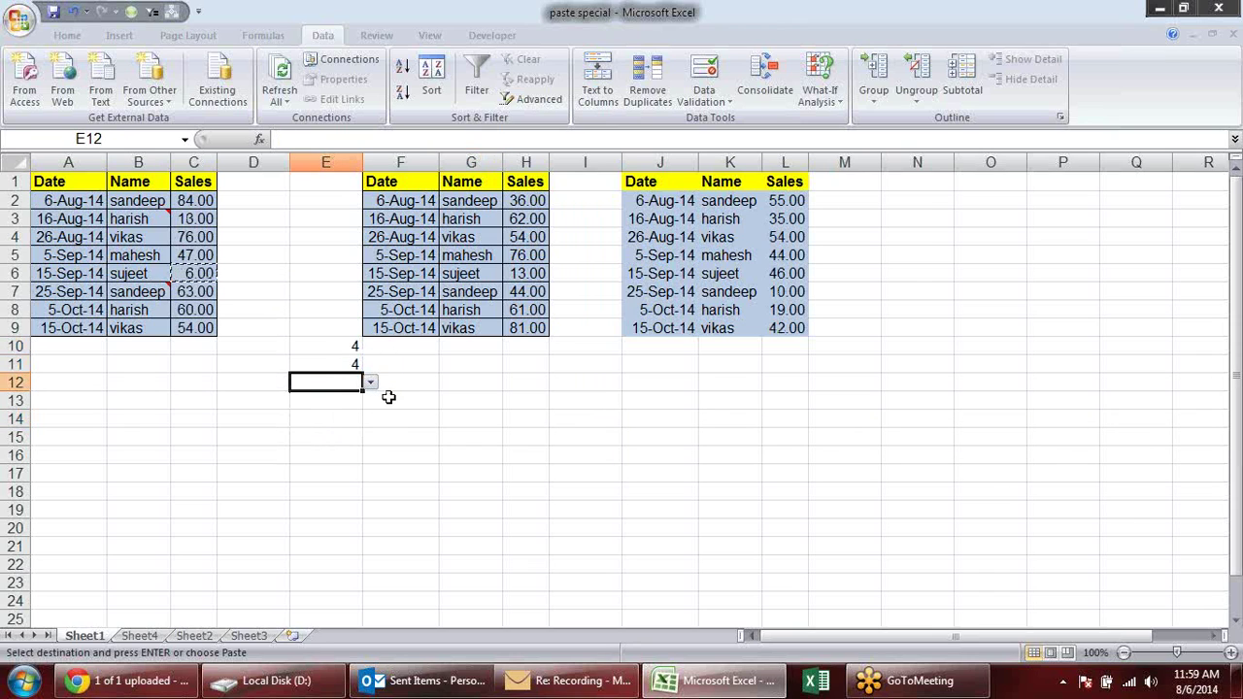
text(100)
key(Return)
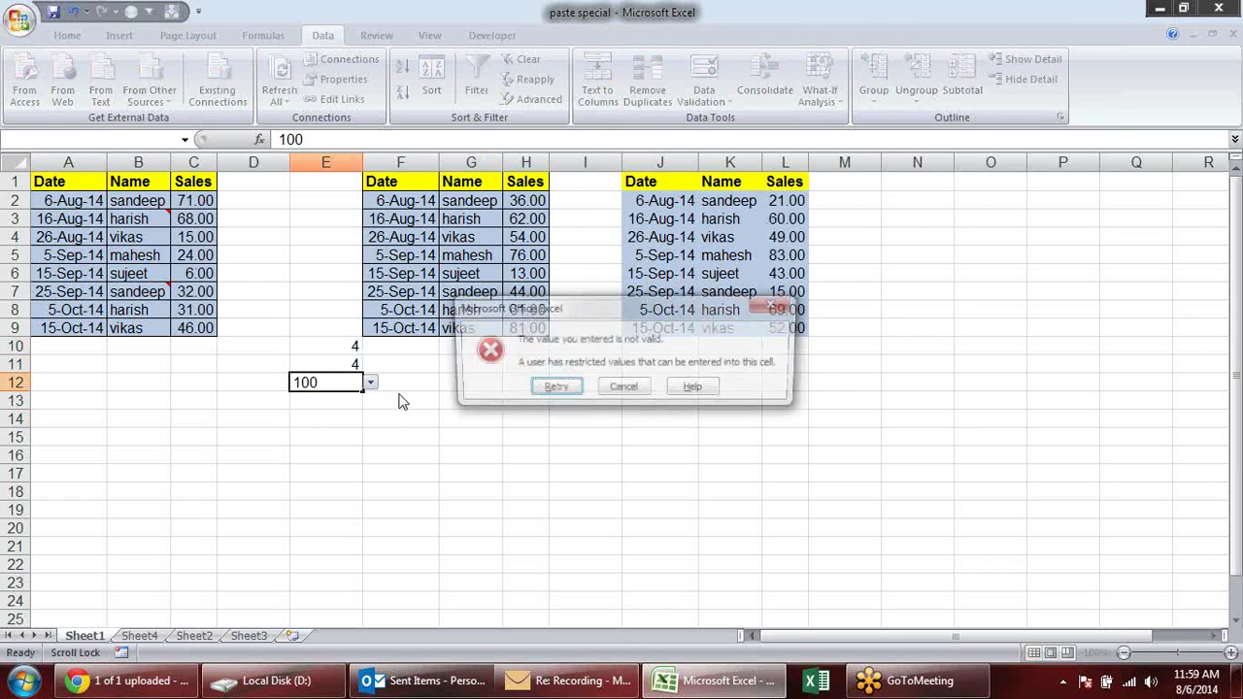
key(Escape)
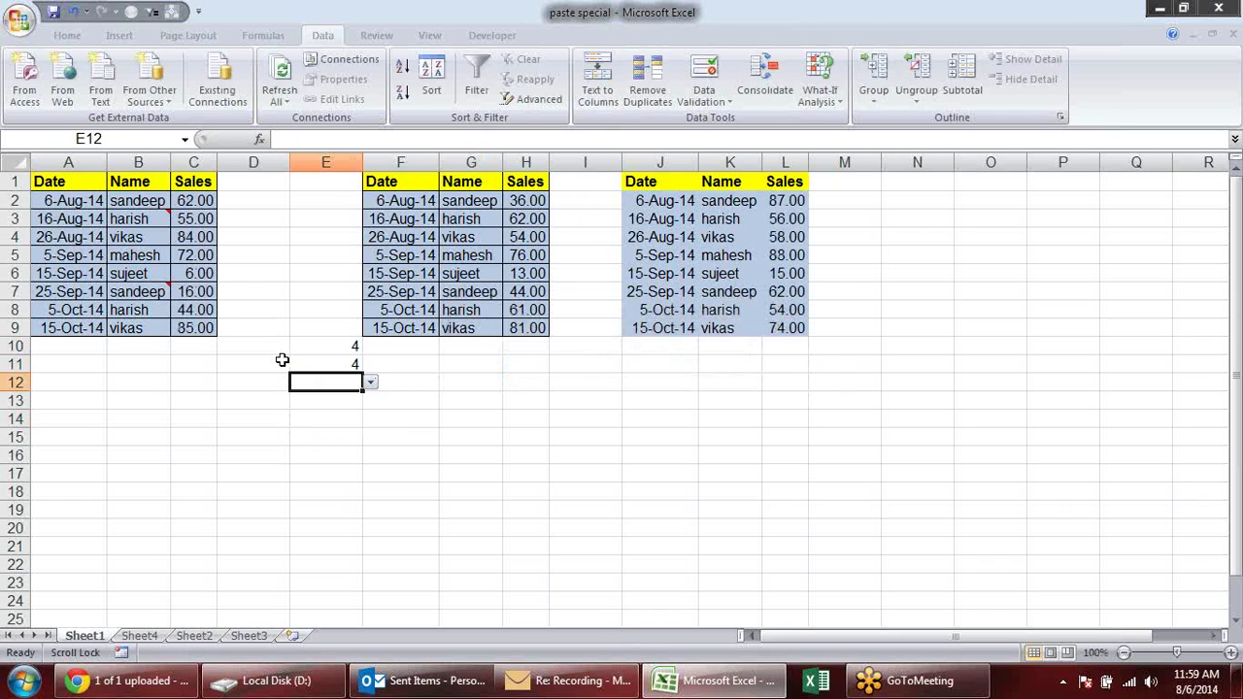
right_click(311, 161)
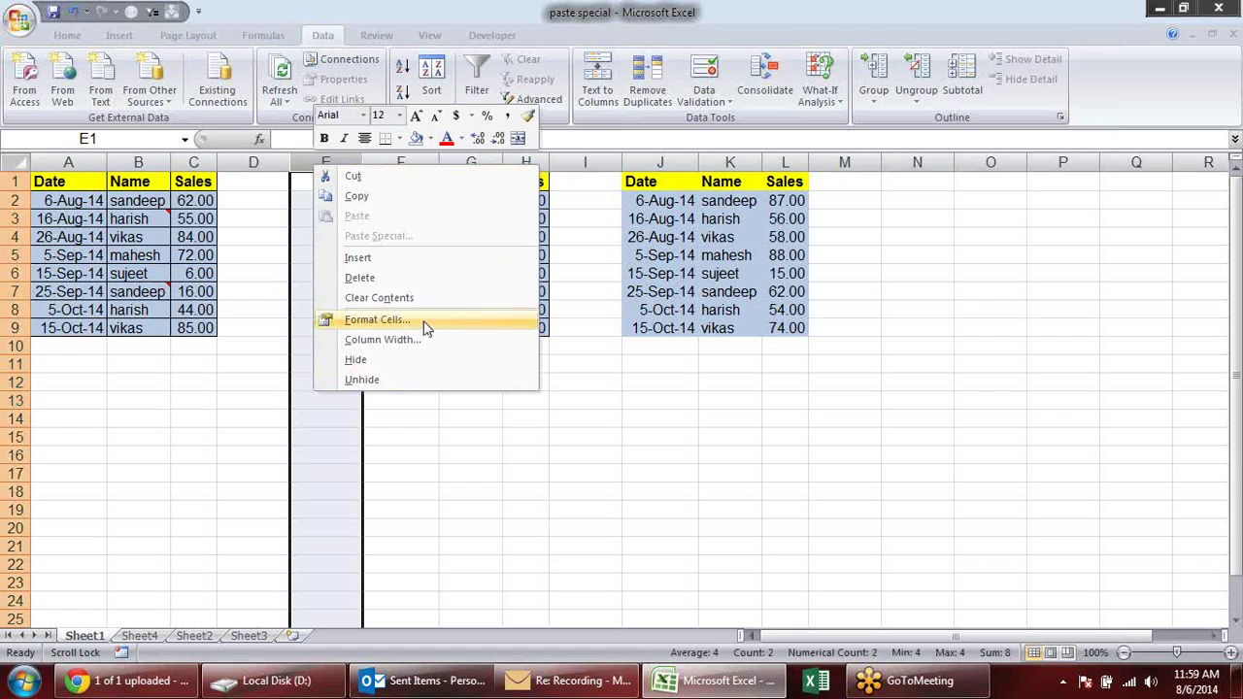
Delete column E on Sheet1.
click(430, 279)
click(555, 487)
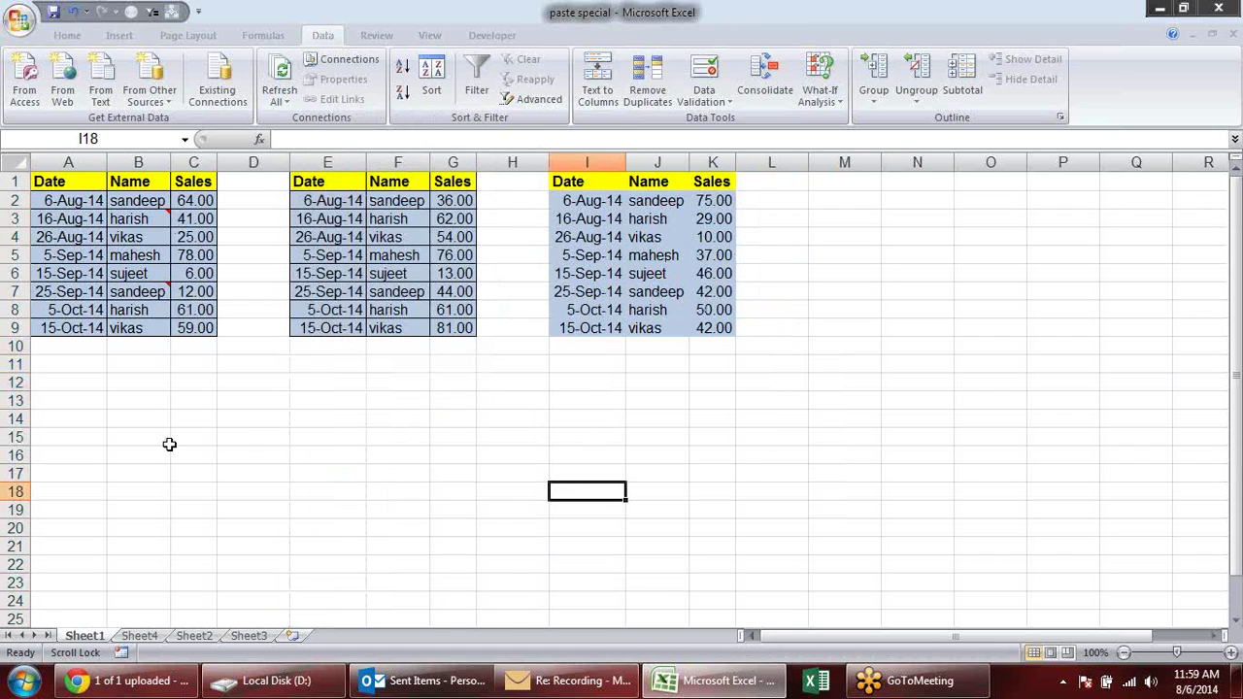
click(139, 636)
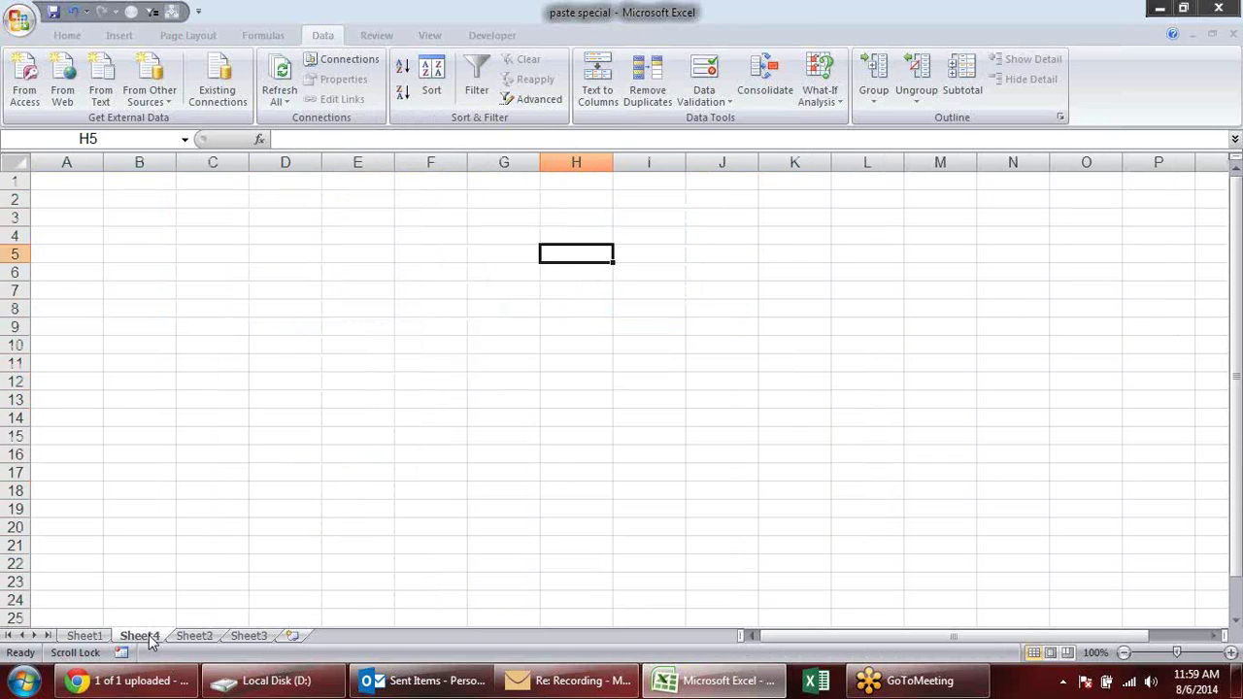
click(194, 636)
Copy Sheet2's Name and Sales table A1:B9 and paste it at A1 on Sheet4.
mouse_move(59, 185)
mouse_down()
mouse_move(146, 255)
mouse_move(155, 328)
mouse_up()
key(ctrl+c)
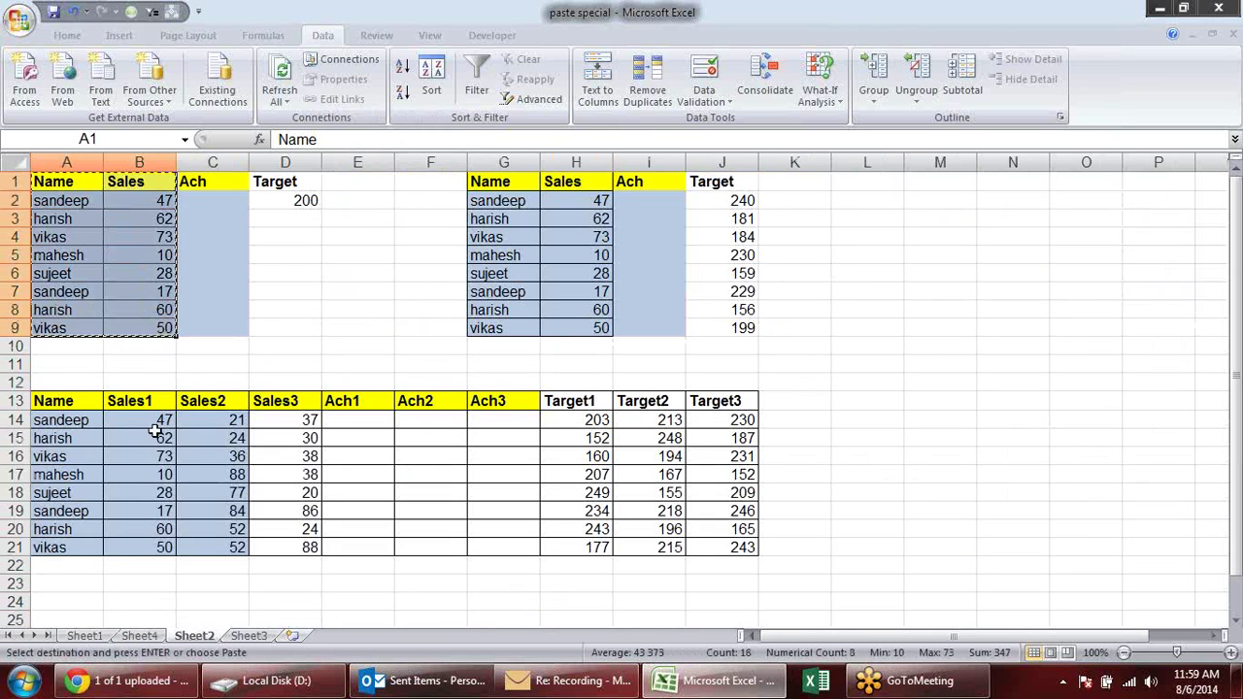
click(139, 636)
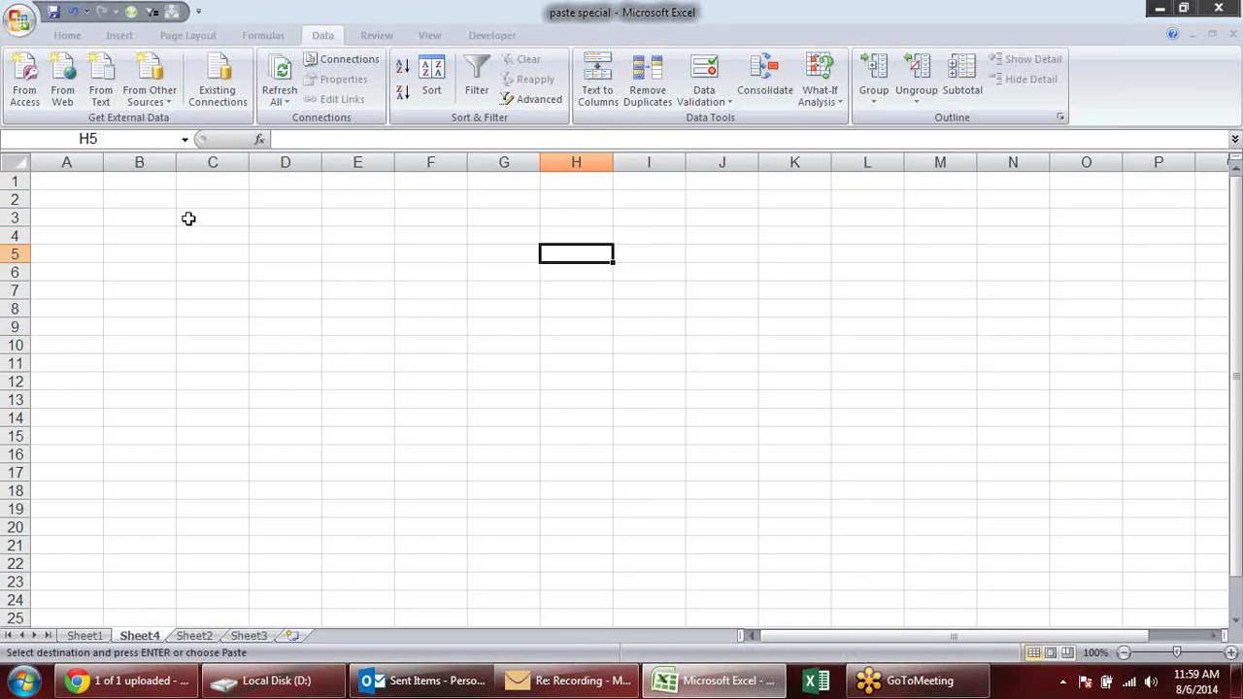
click(72, 188)
key(ctrl+v)
click(237, 268)
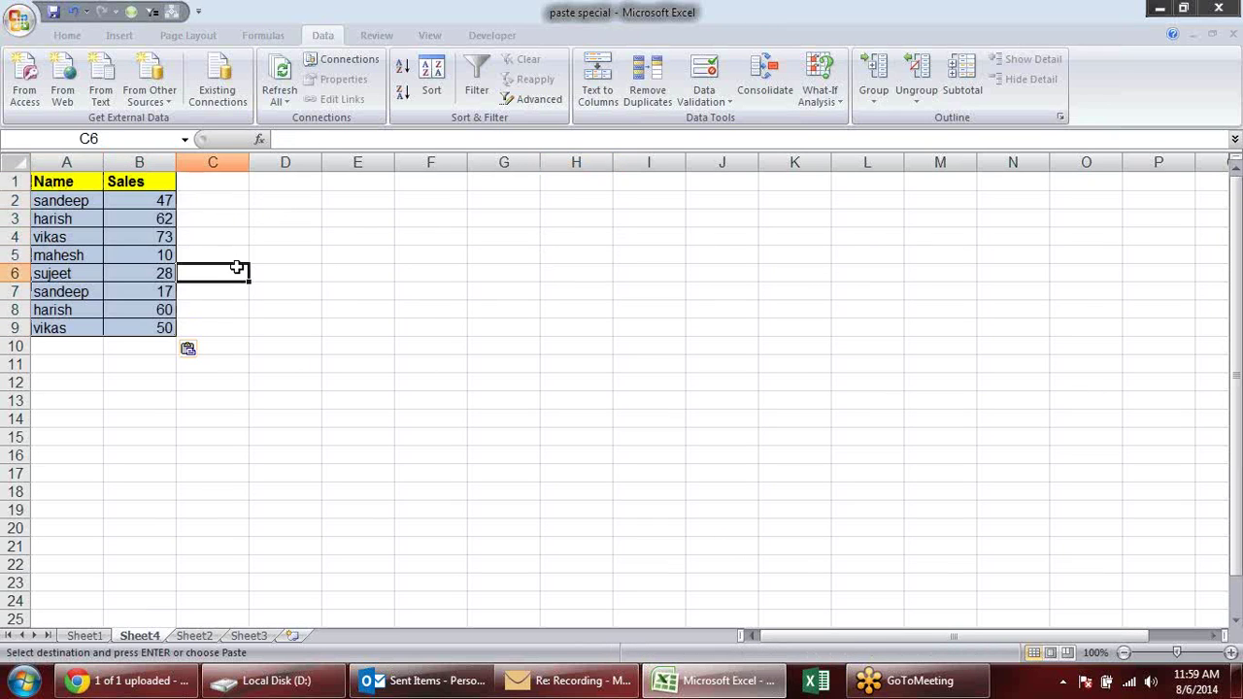
Set No Border and No Fill on the pasted data rows A2:B9.
mouse_move(163, 200)
mouse_down()
mouse_move(167, 324)
mouse_move(4, 323)
mouse_up()
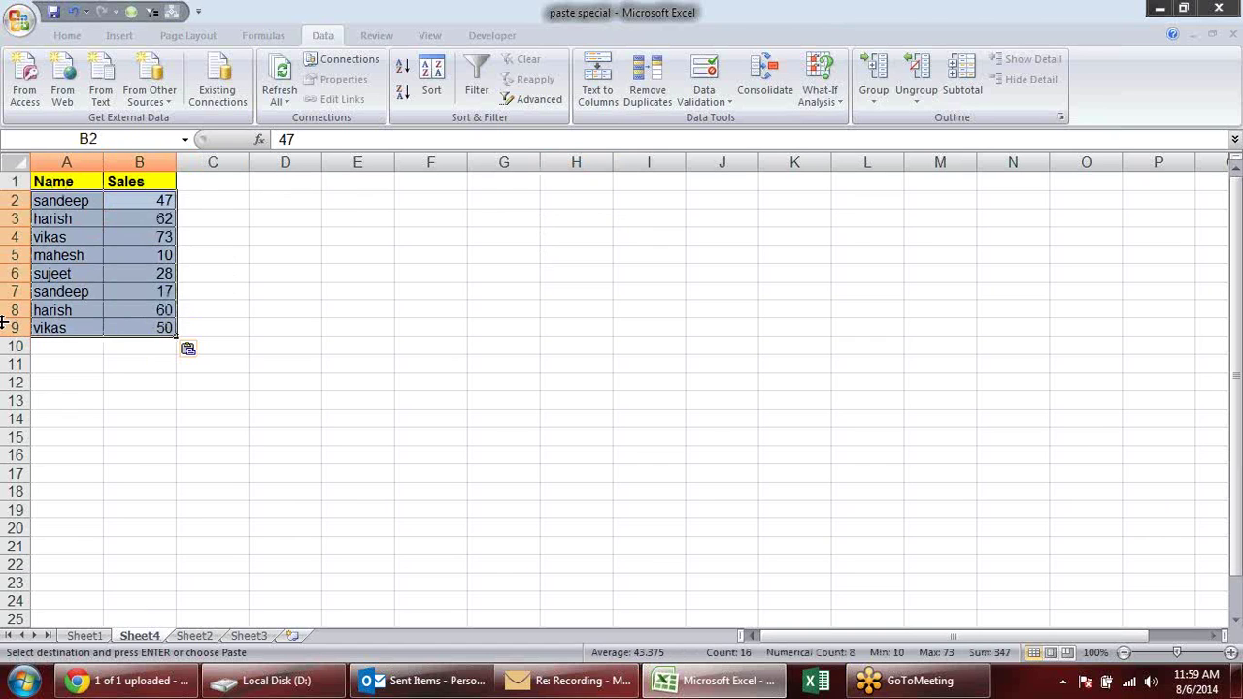
key(alt+h)
key(b)
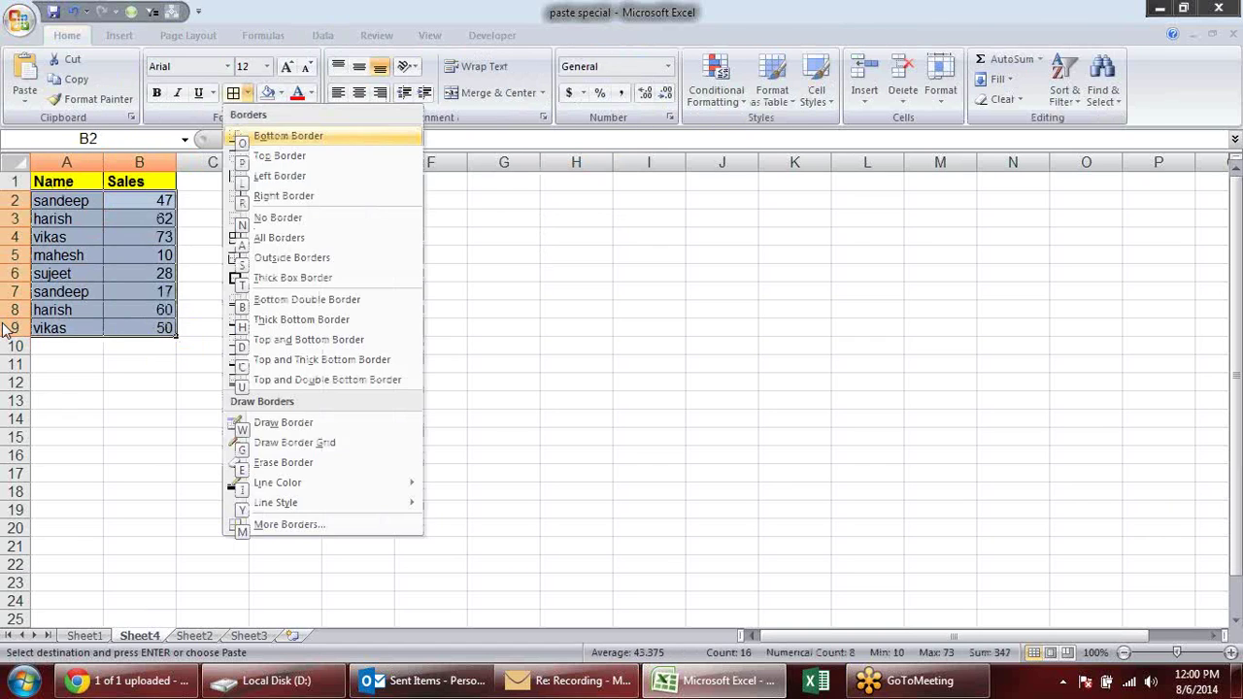
key(a)
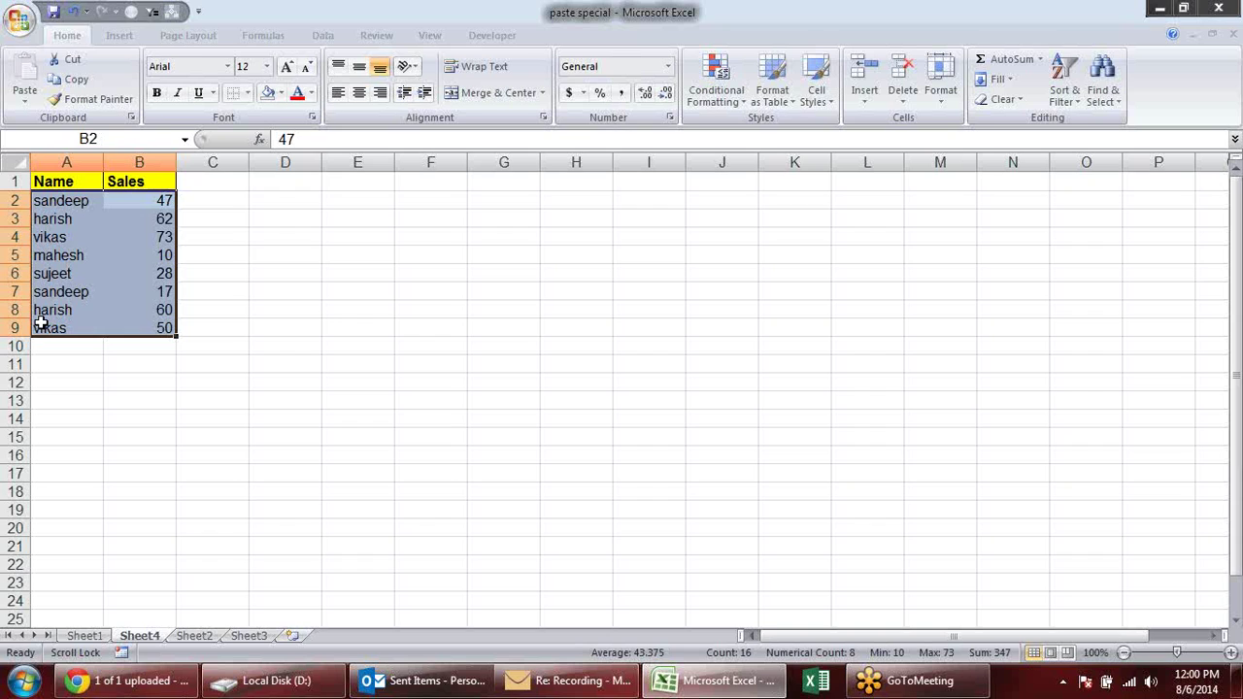
key(alt+h)
key(h)
key(Escape)
Check the Sales values in column B of Sheet4's pasted list.
click(210, 274)
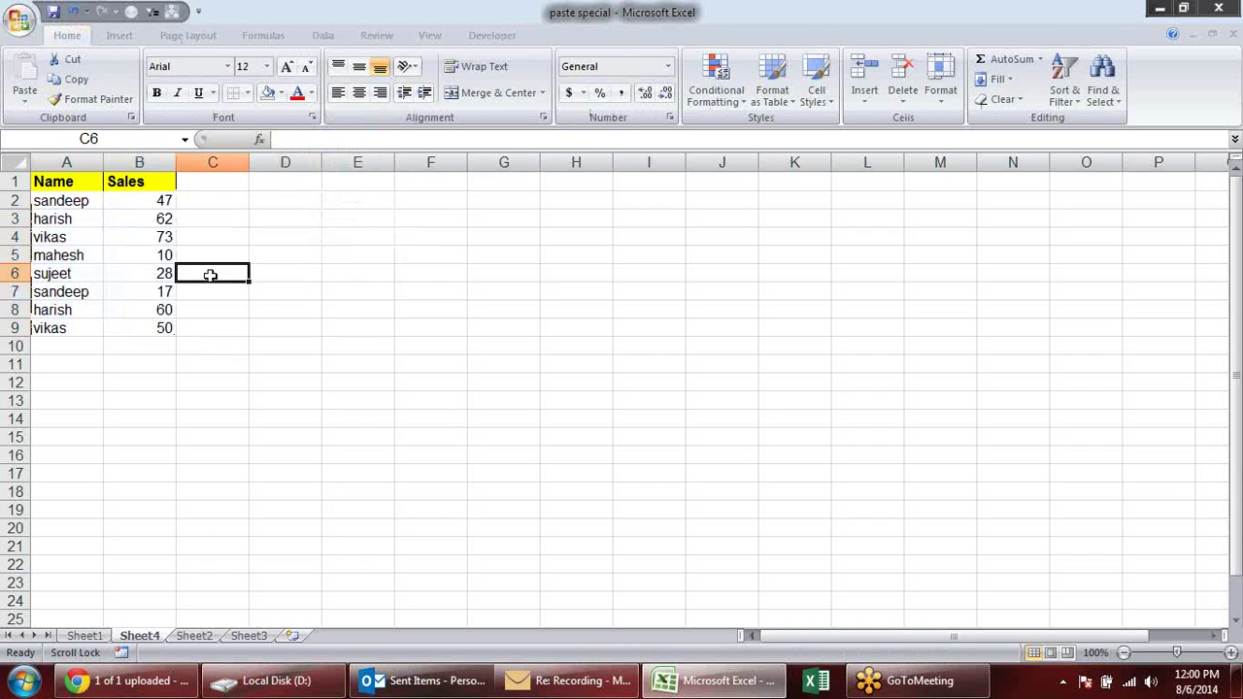
click(208, 200)
click(124, 213)
click(130, 249)
click(140, 289)
click(165, 201)
click(154, 243)
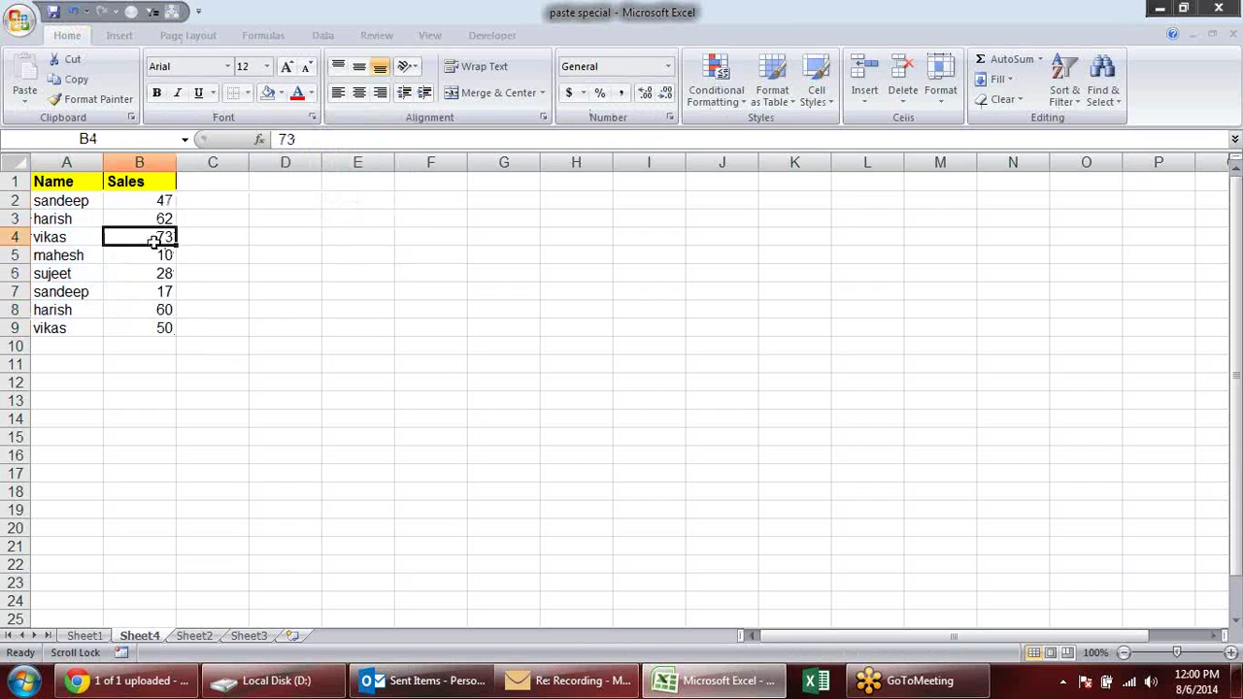
Enter extra amounts 10, 12 and 12 in cells C2, C4 and C7.
click(198, 205)
text(10)
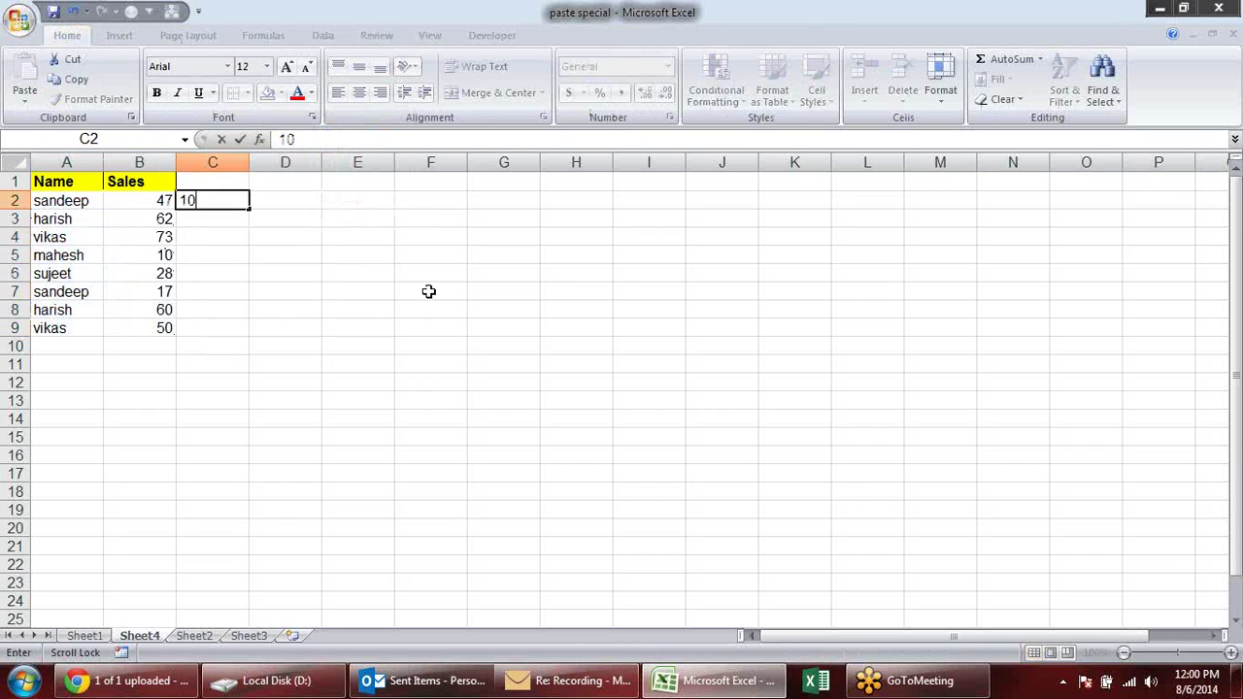
key(Return)
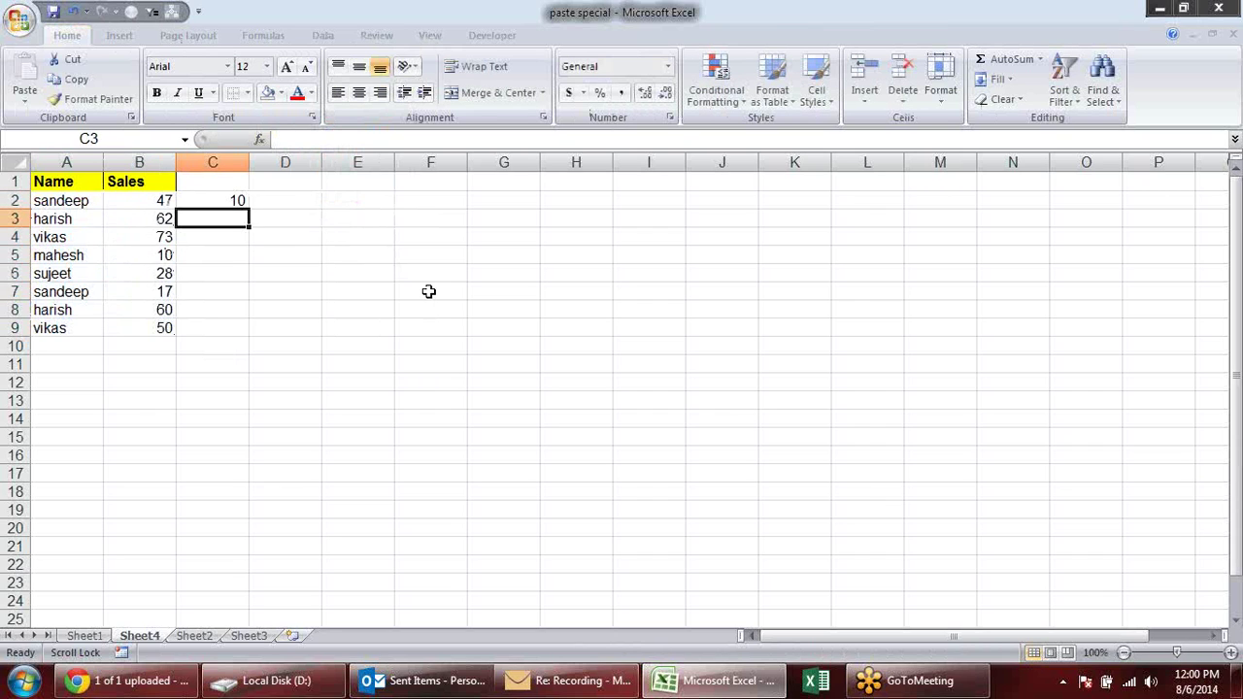
key(Down)
text(12)
key(Return)
key(Down)
key(Down)
text(1)
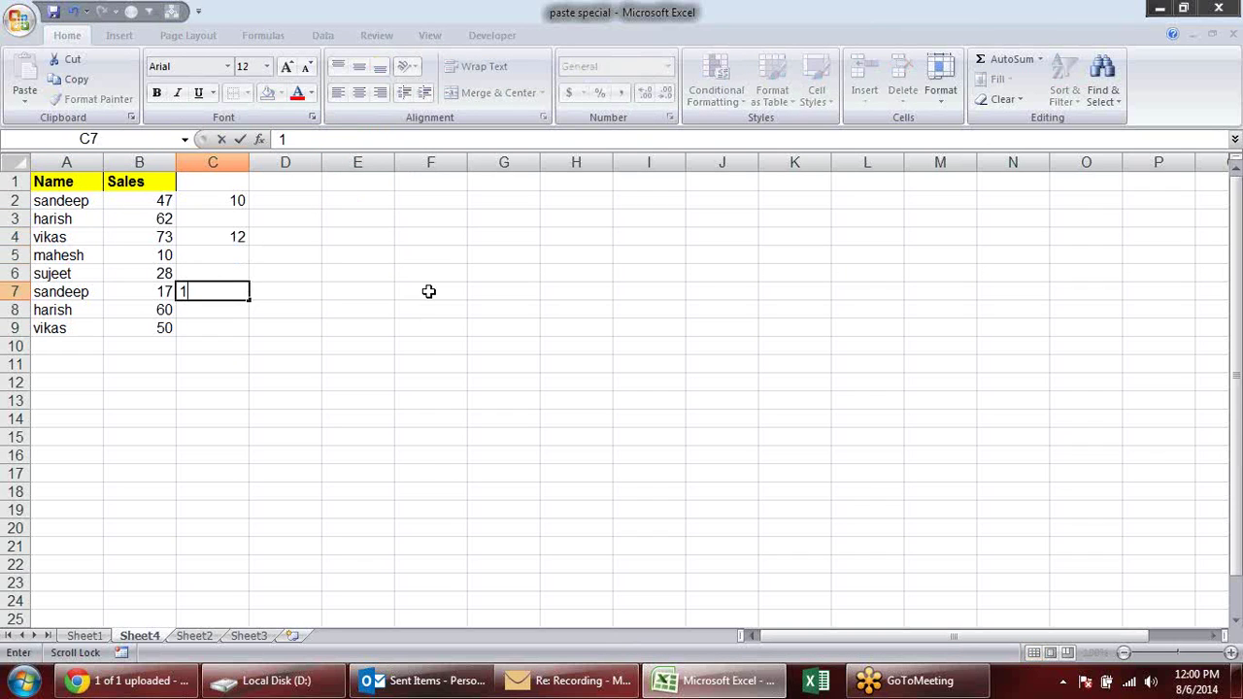
key(Return)
key(Down)
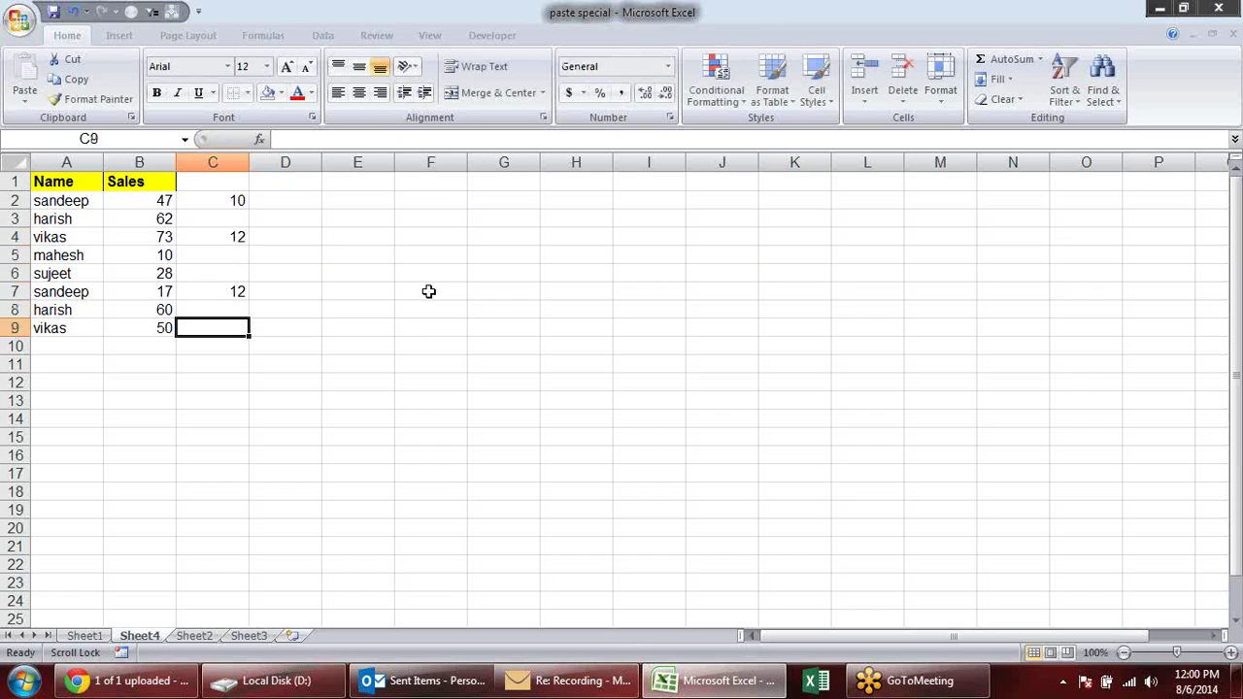
Review cells B2 and C2, then select D2 to hold the sum formula.
click(211, 204)
click(158, 202)
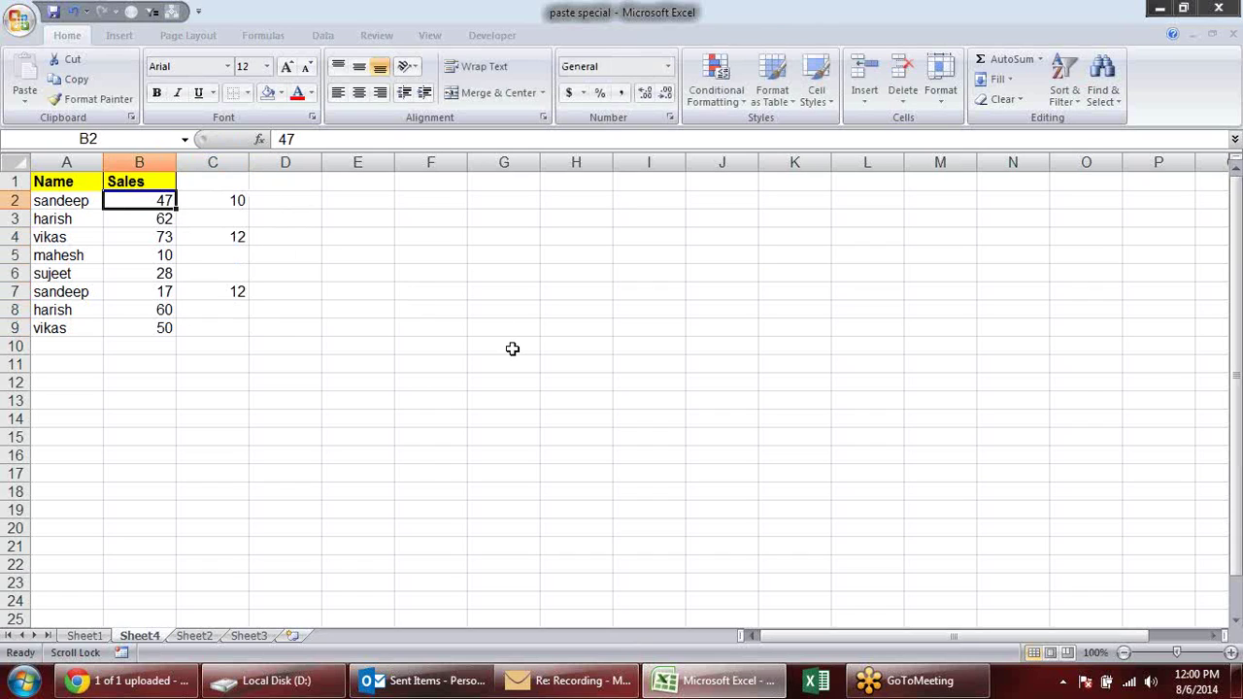
click(214, 200)
click(163, 198)
click(307, 215)
click(290, 201)
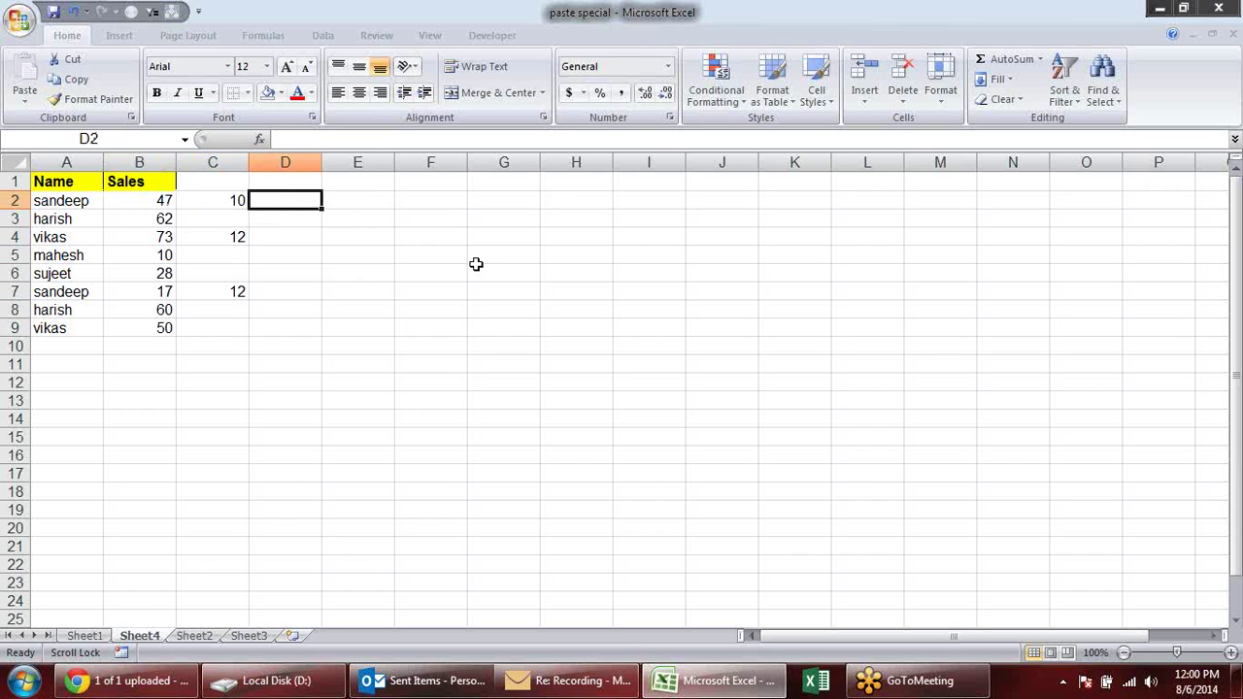
Enter =B2+C2 in D2 and fill it down to D9.
text(=)
click(137, 205)
text(+)
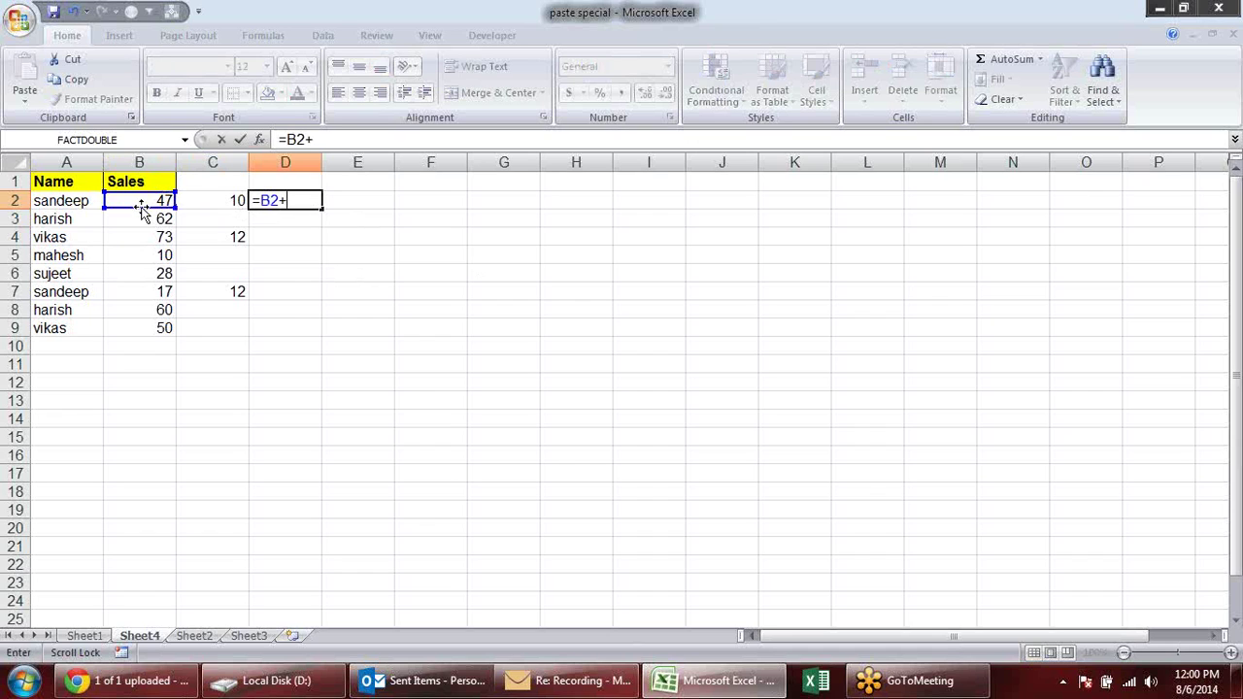
click(225, 206)
key(Return)
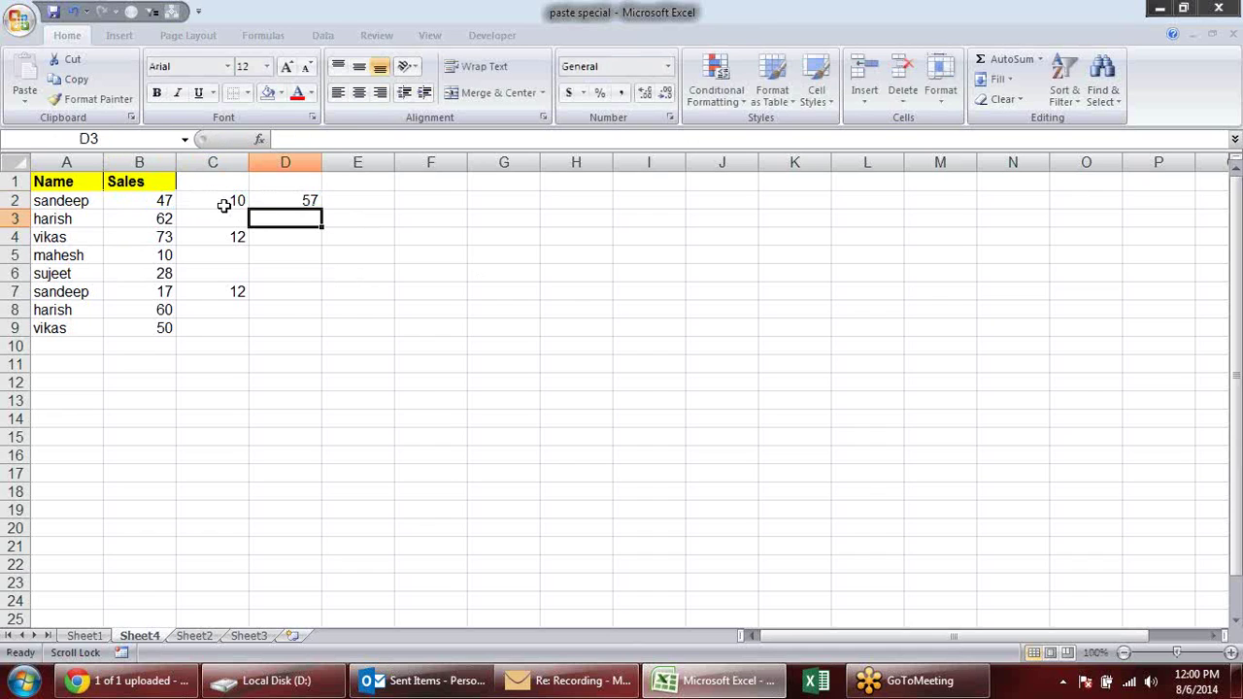
click(311, 201)
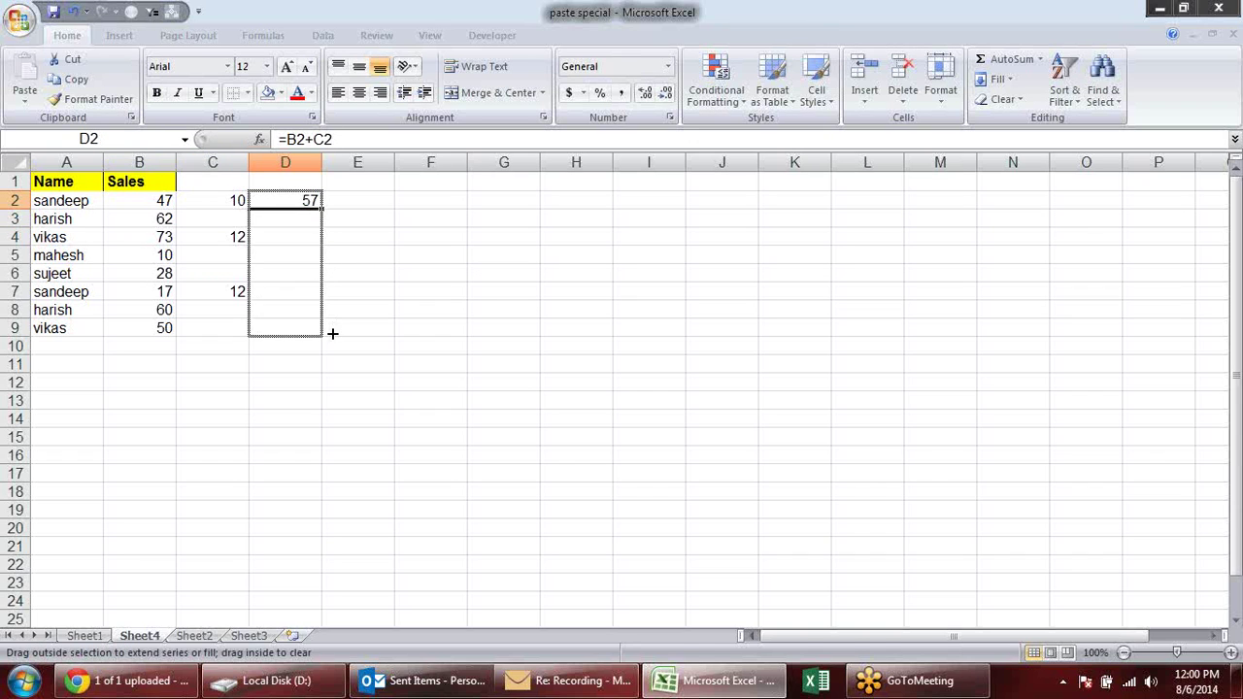
drag(323, 206, 325, 335)
Paste D2:D9's sums as values only over the Sales column starting at B2.
key(ctrl+c)
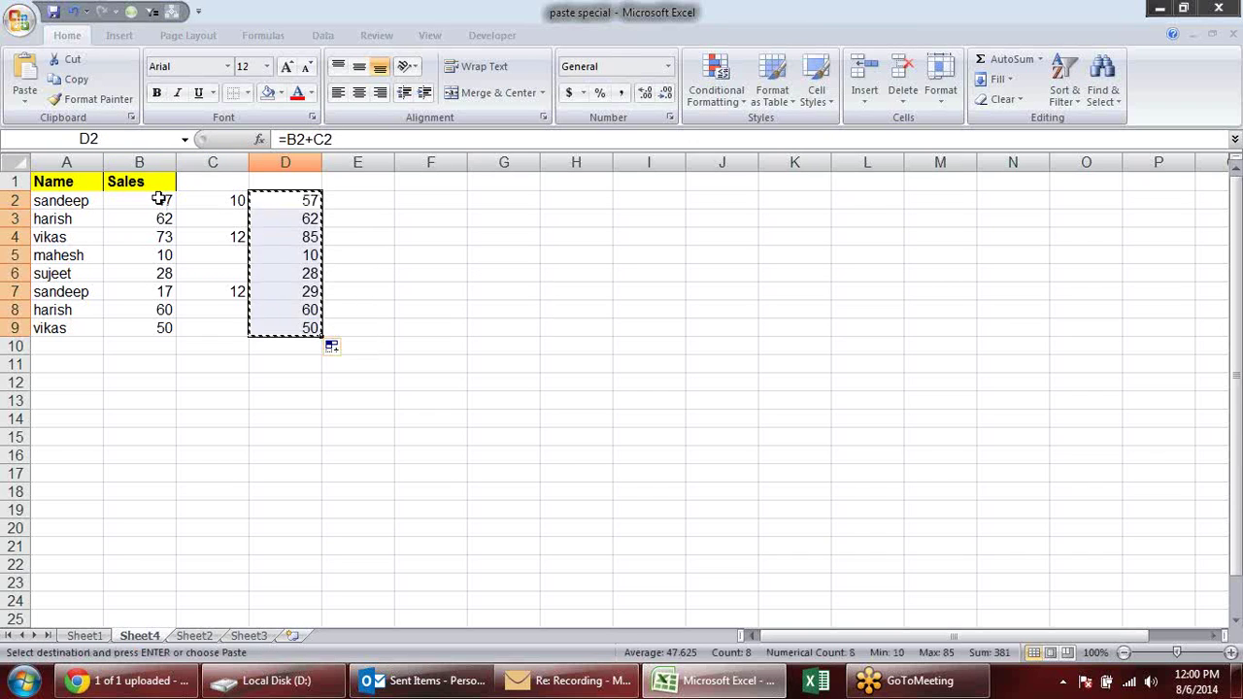
click(161, 201)
key(alt+e)
key(s)
key(v)
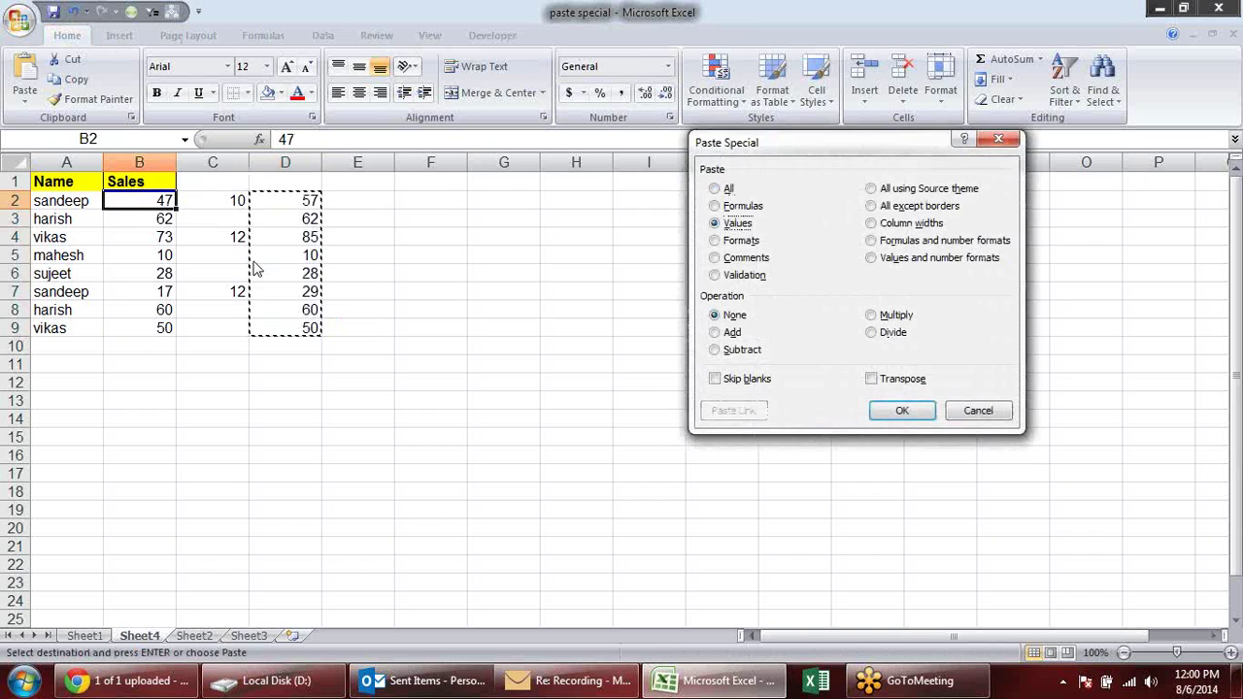
key(Return)
key(Escape)
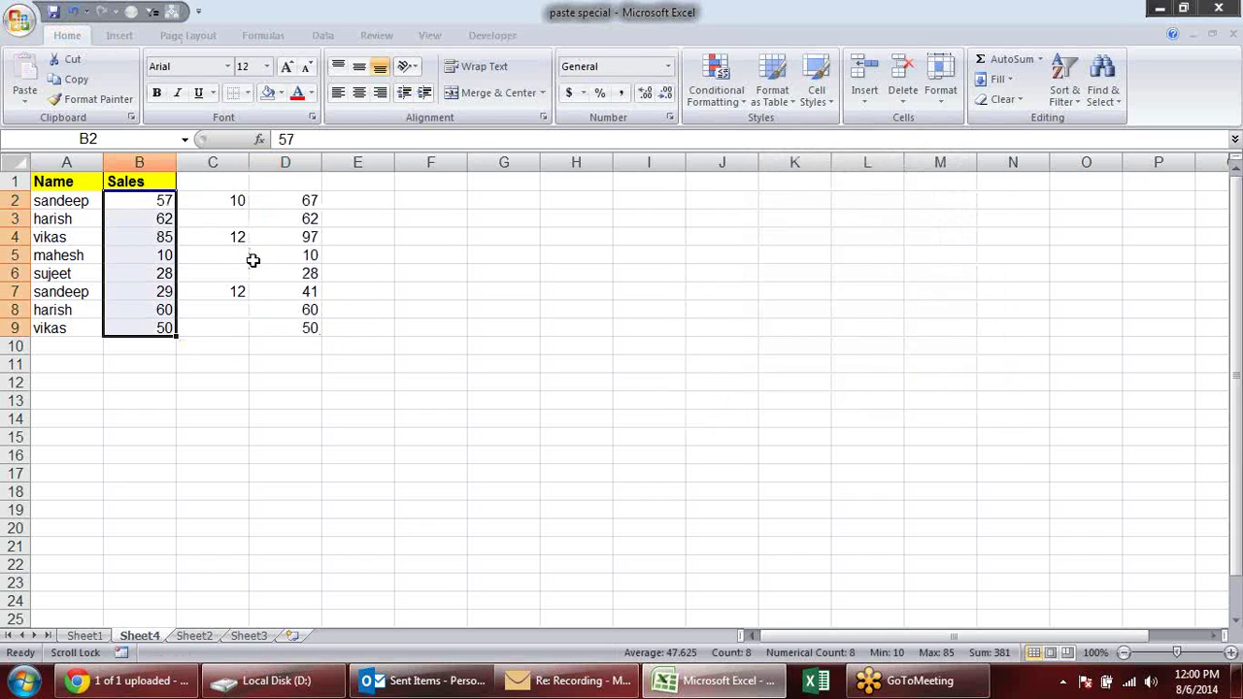
Delete the helper column D.
right_click(303, 164)
key(Escape)
right_click(301, 172)
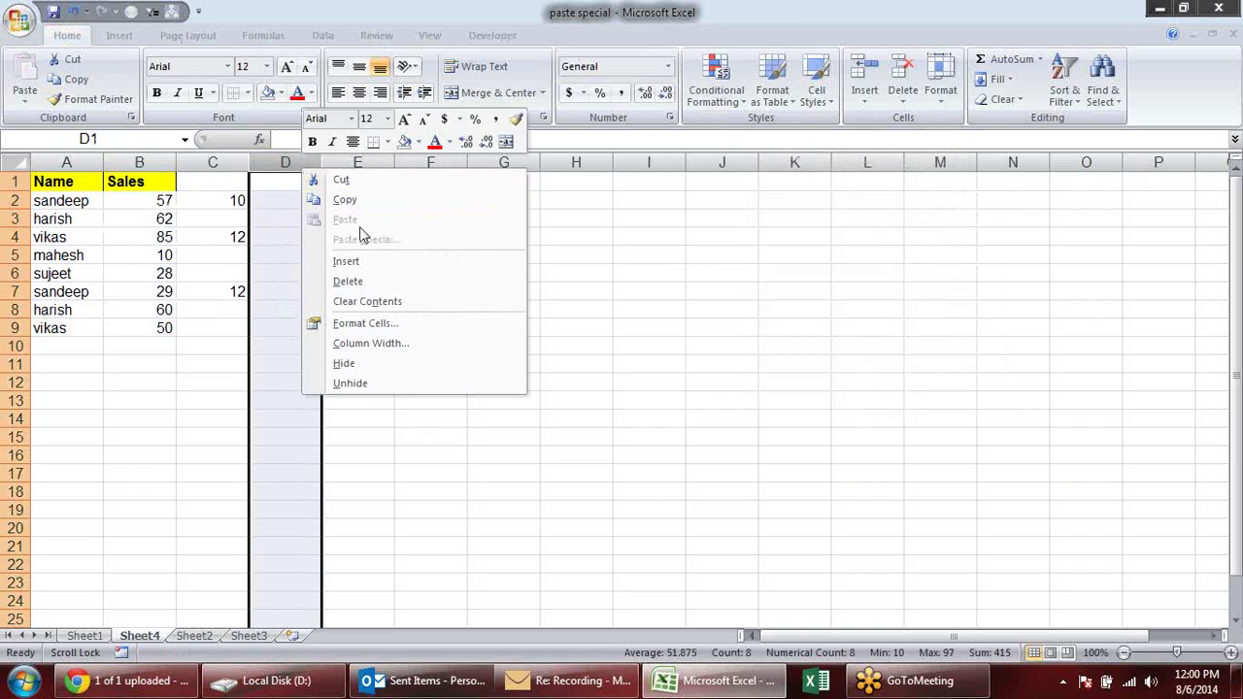
click(393, 281)
click(586, 330)
Paste Special Add C2:C9's amounts onto Sales B2:B9, giving 67, 97 and 41.
drag(234, 199, 228, 332)
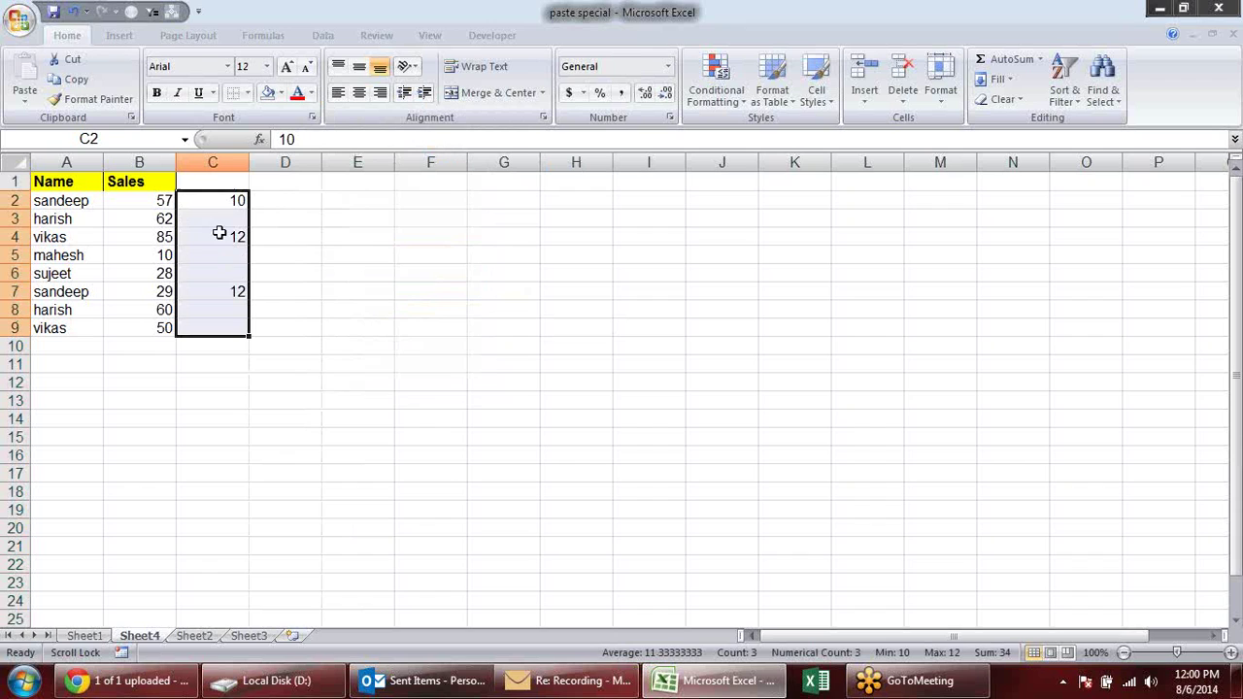
key(ctrl+c)
drag(162, 201, 154, 325)
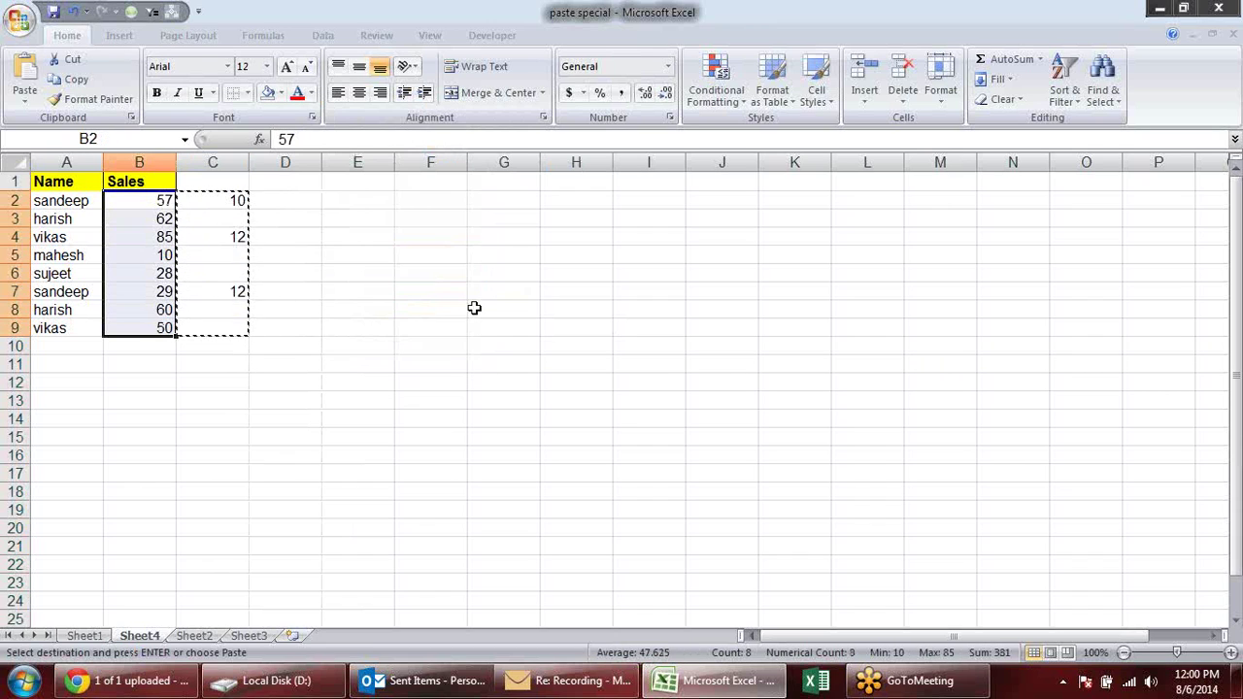
right_click(136, 199)
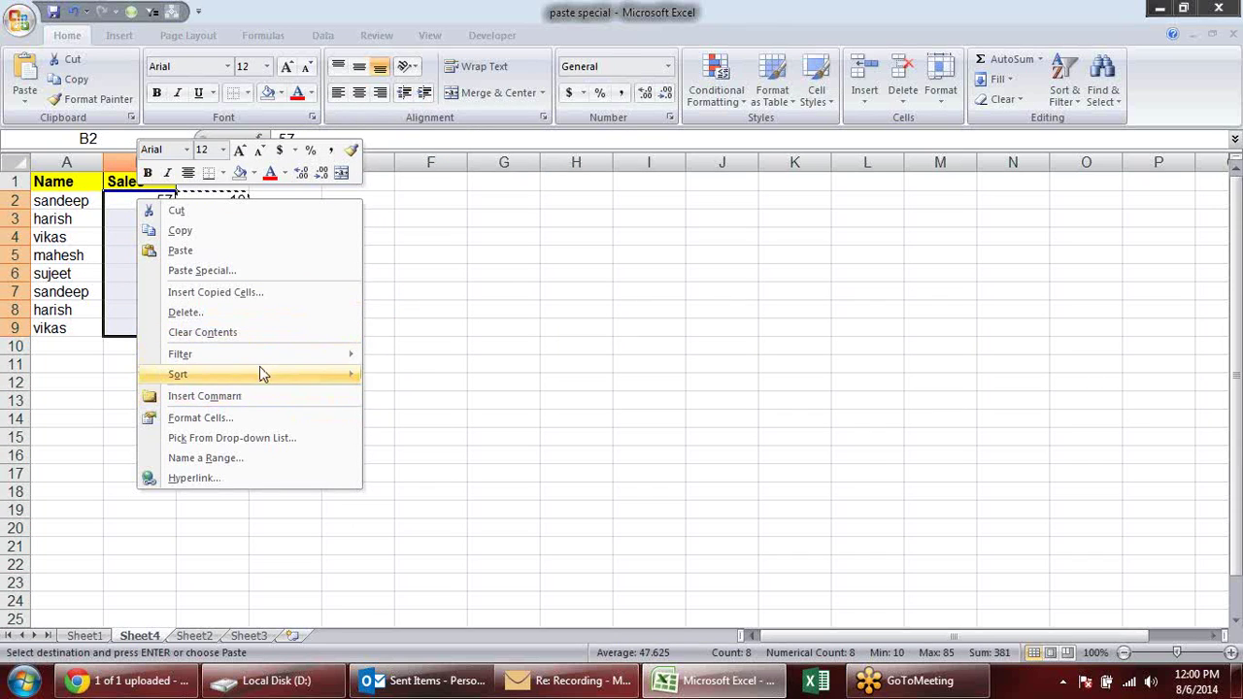
click(269, 279)
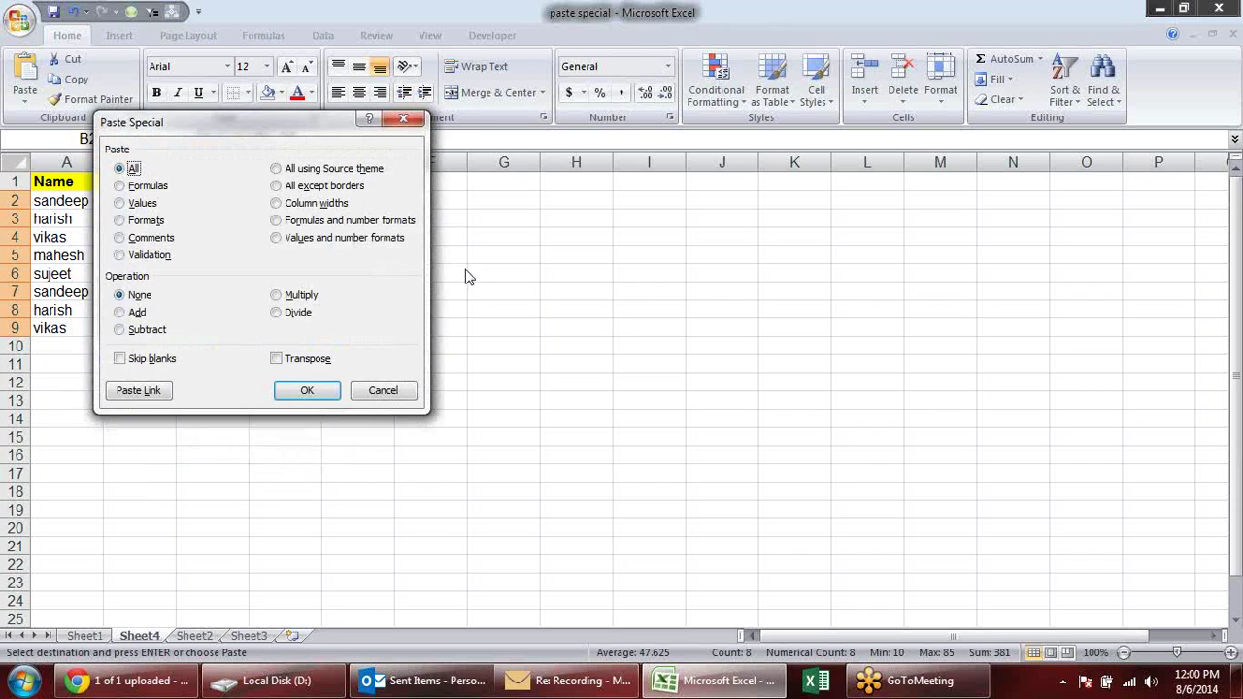
click(137, 313)
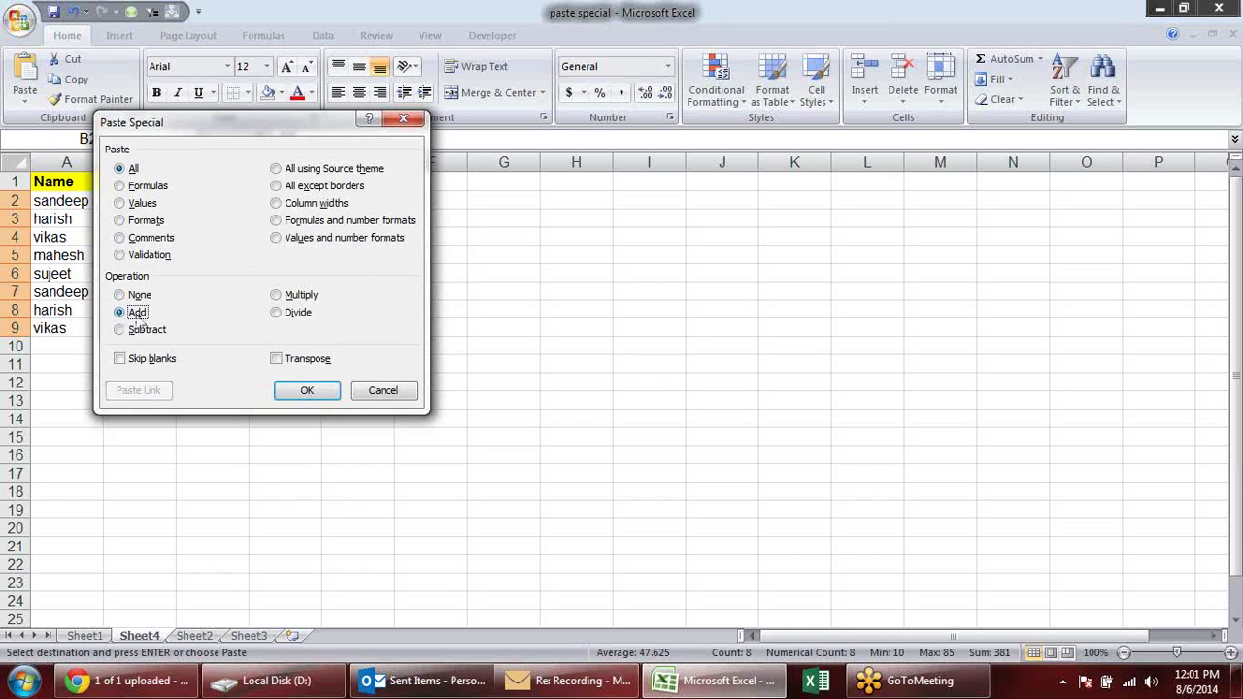
drag(204, 131, 586, 129)
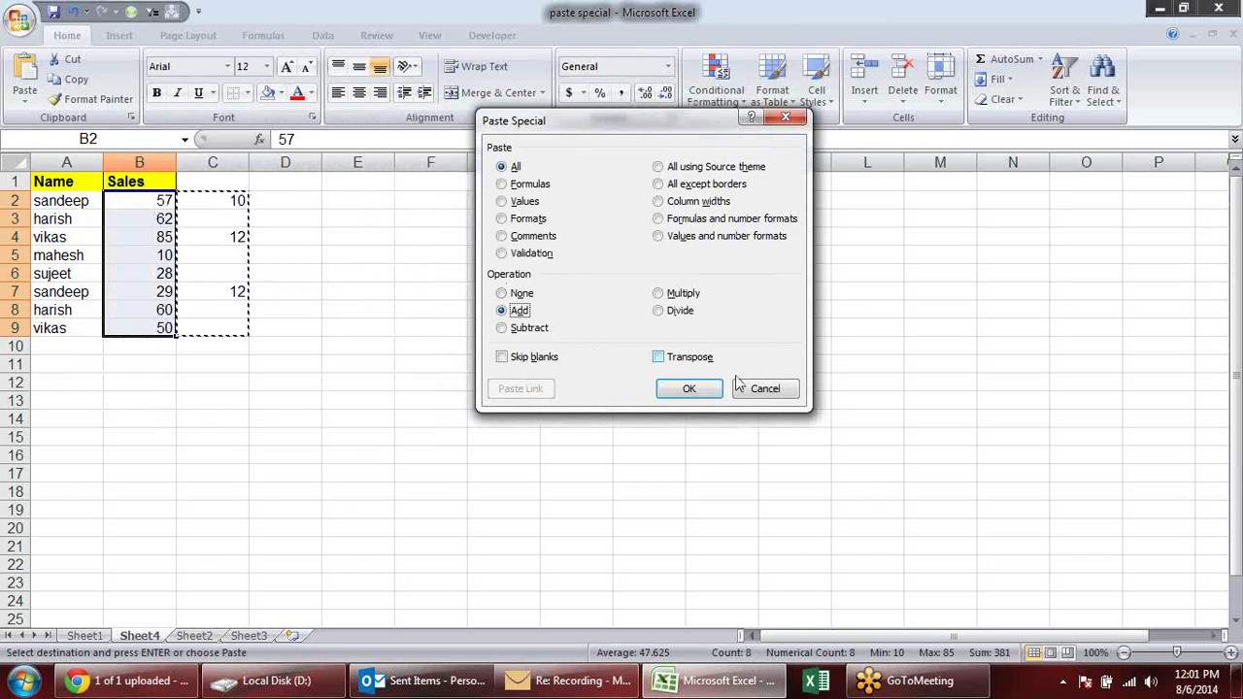
click(688, 388)
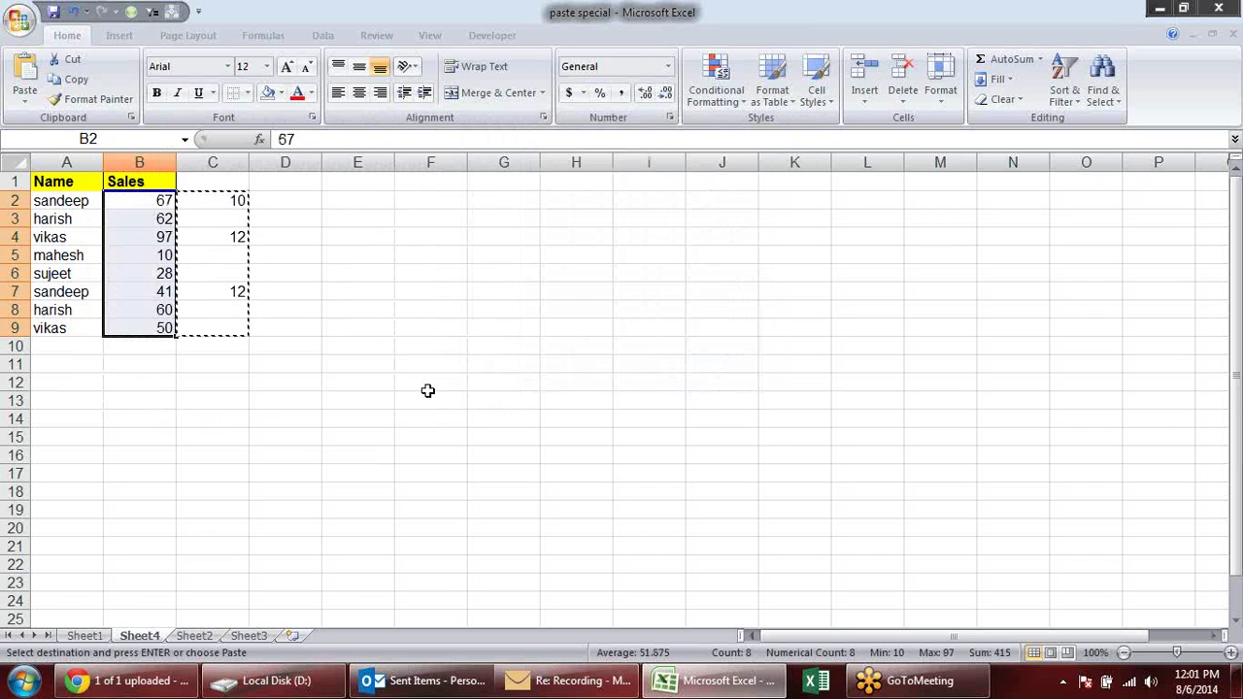
click(352, 365)
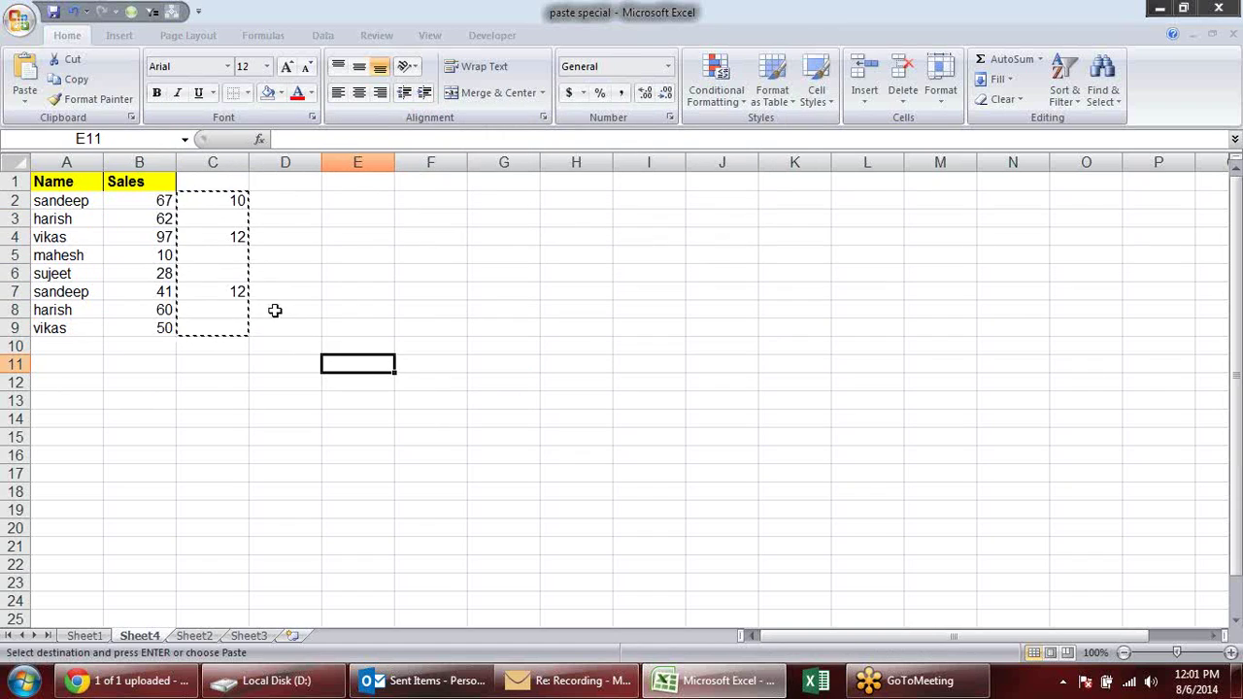
Change the amount in C7 to 56.
key(Escape)
click(234, 291)
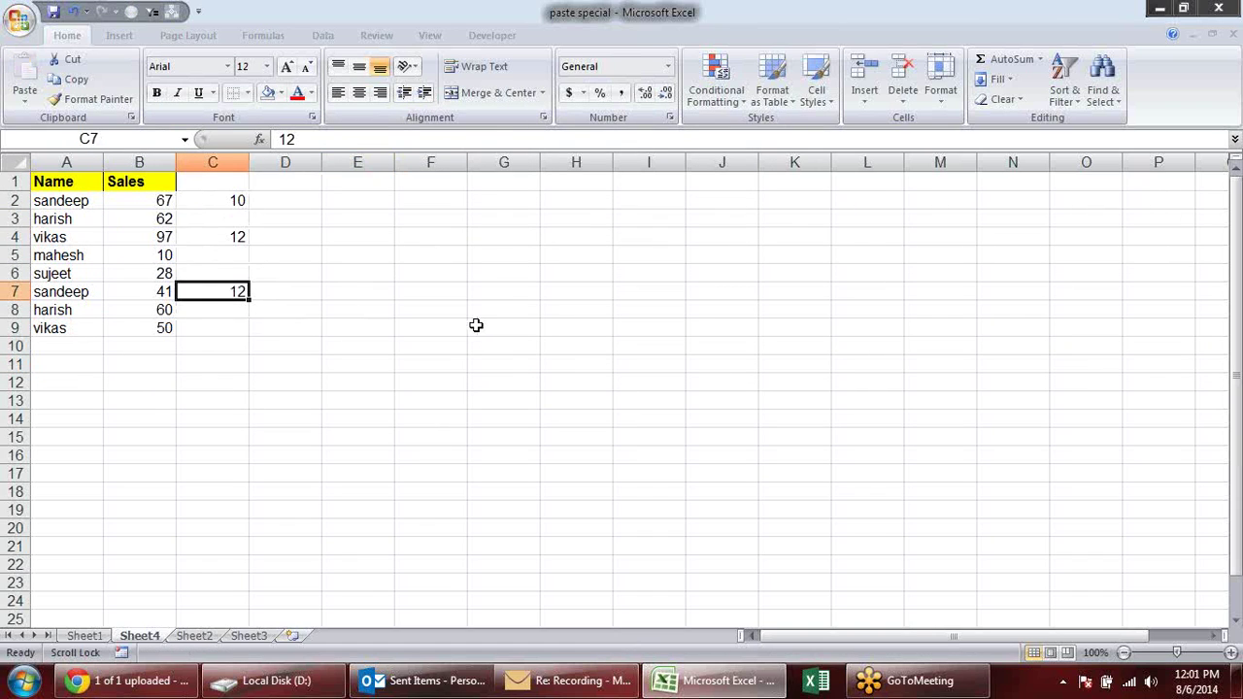
text(56)
key(Return)
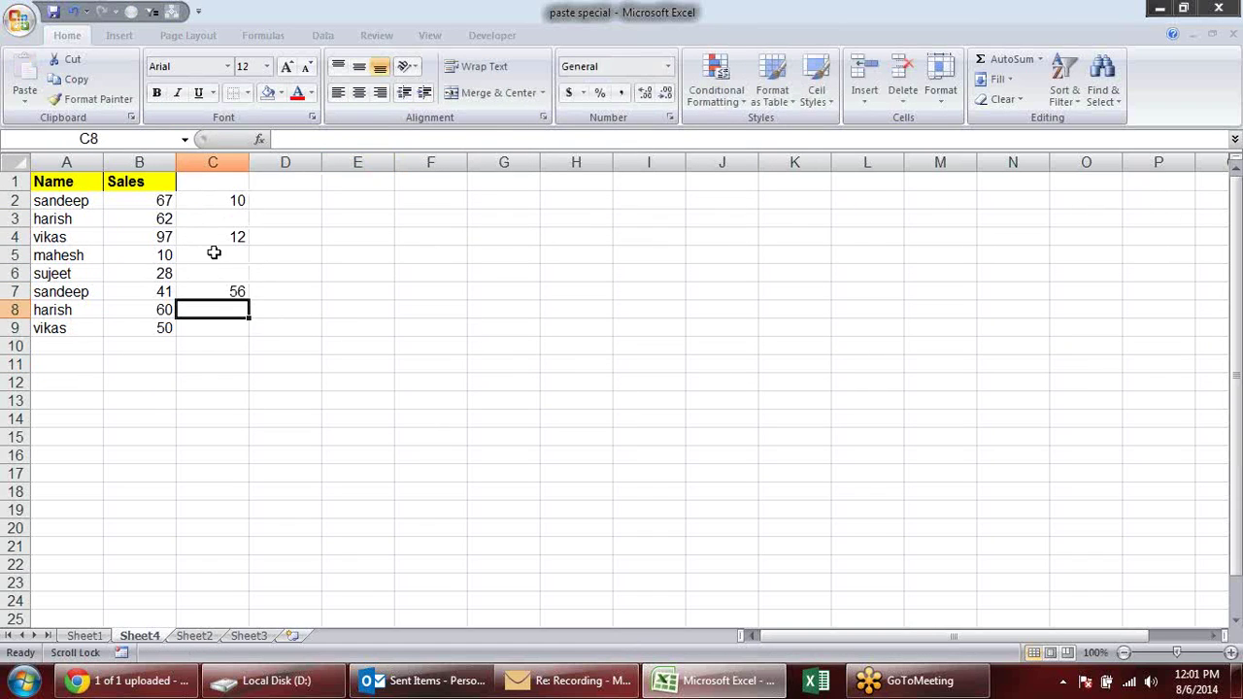
Compare the amounts in C2, C4 and C7 with the Sales values in B2 and B4.
click(230, 239)
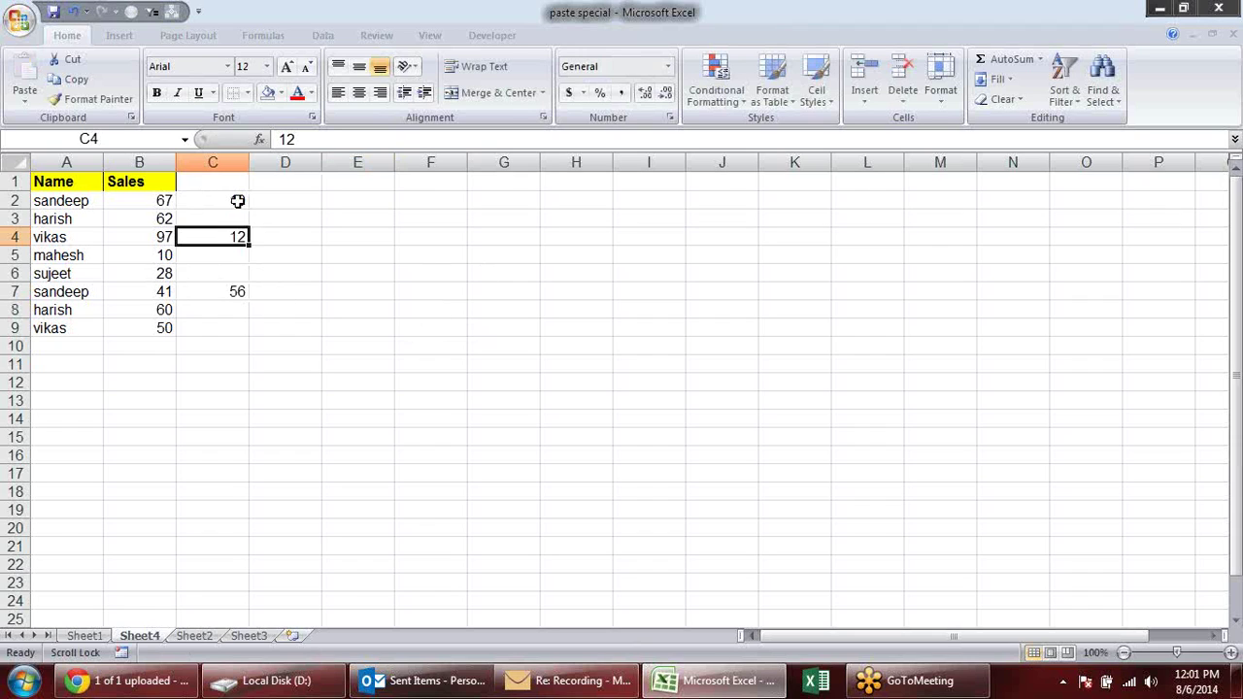
click(239, 200)
click(143, 200)
click(239, 236)
click(163, 235)
click(224, 289)
Enter =IF(C2="",B2,C2) in D2, which returns 10 from column C.
click(288, 199)
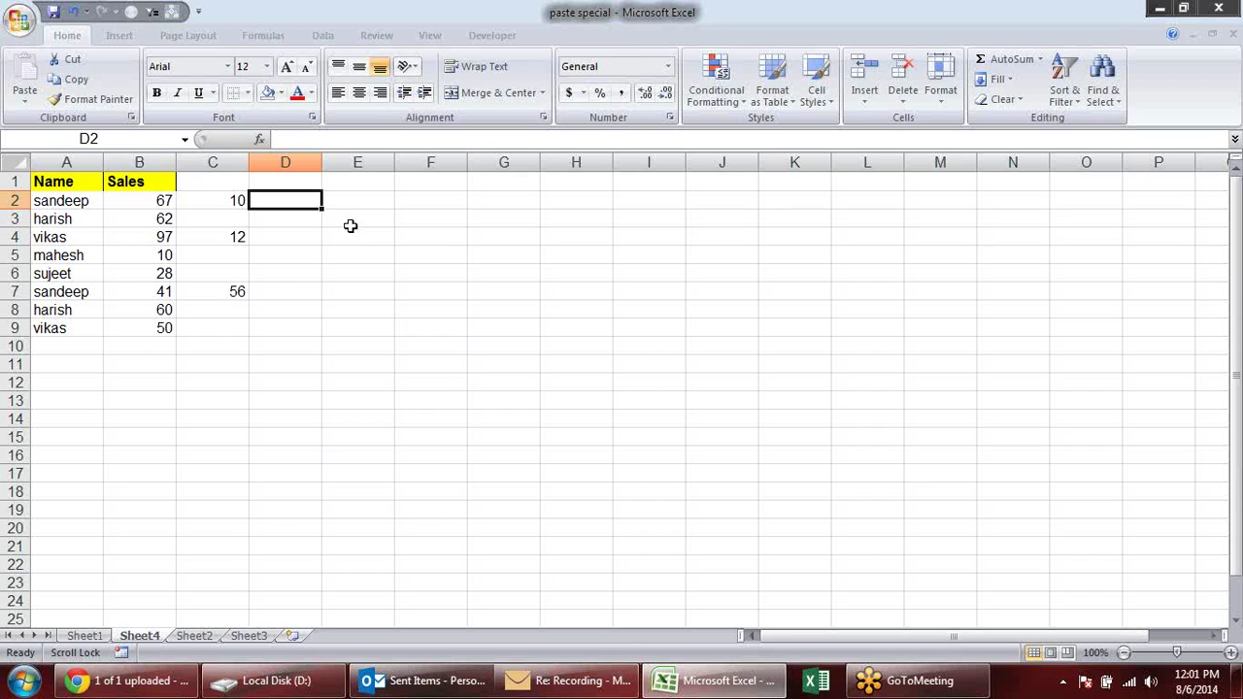
text(=)
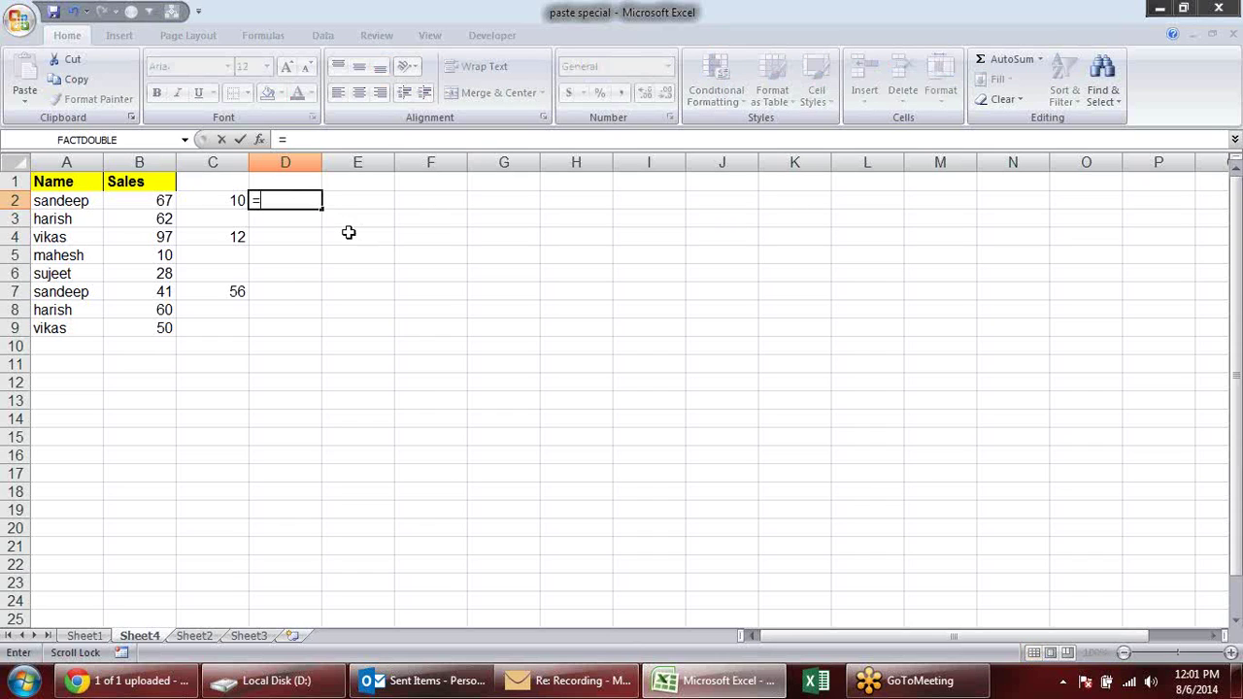
text(if)
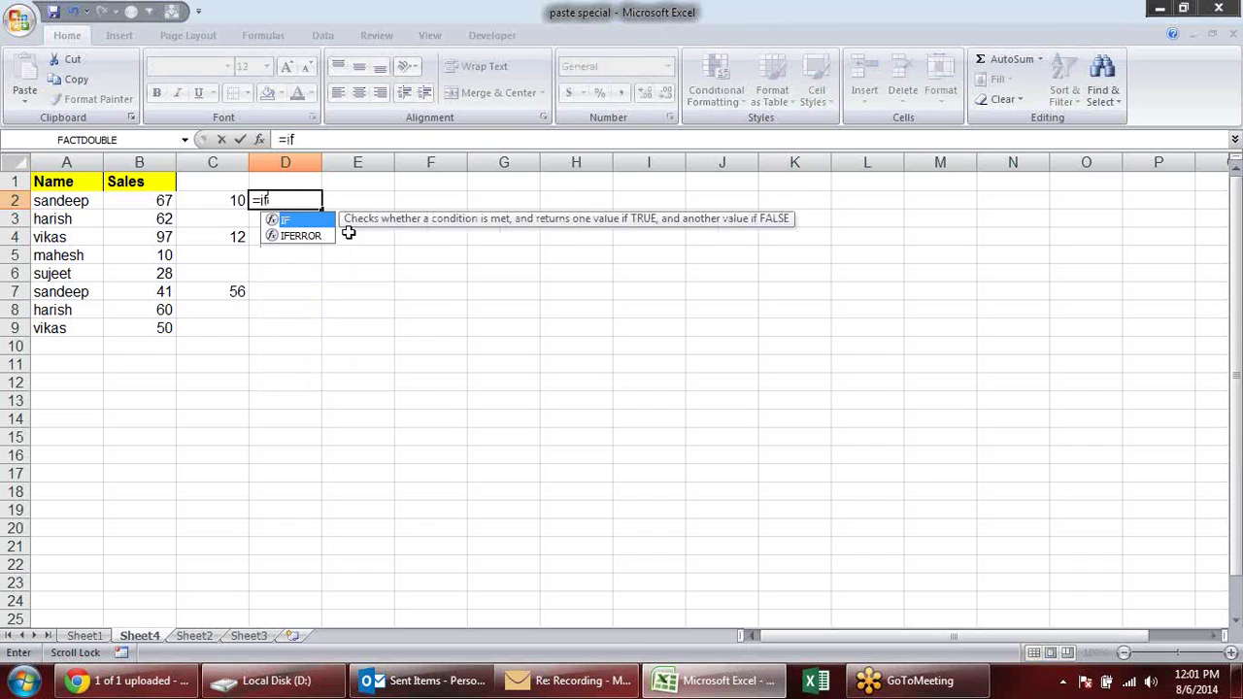
key(Tab)
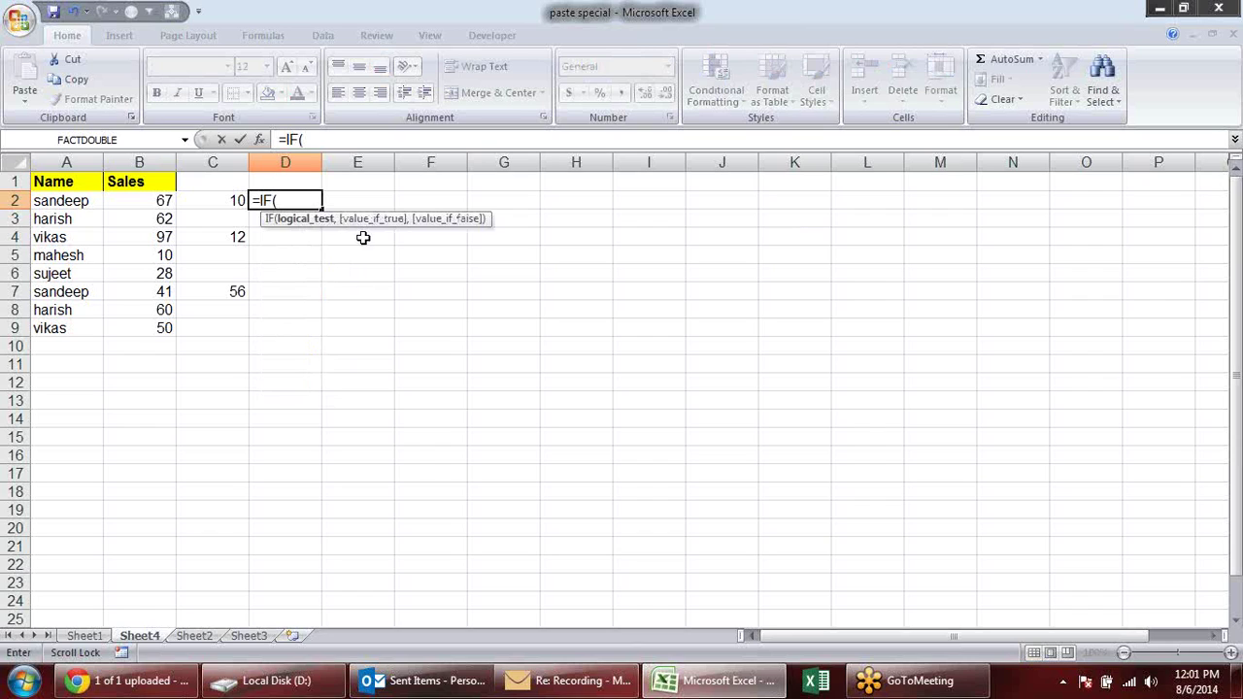
click(211, 200)
text(="")
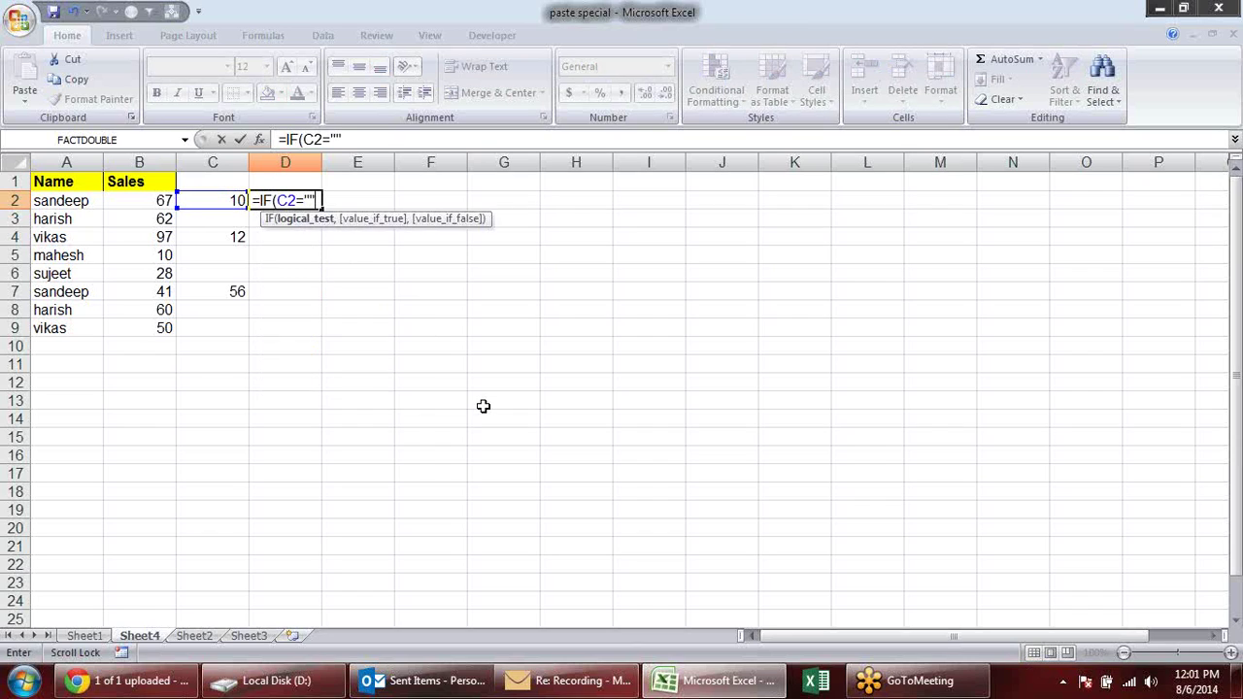
text(,)
click(157, 199)
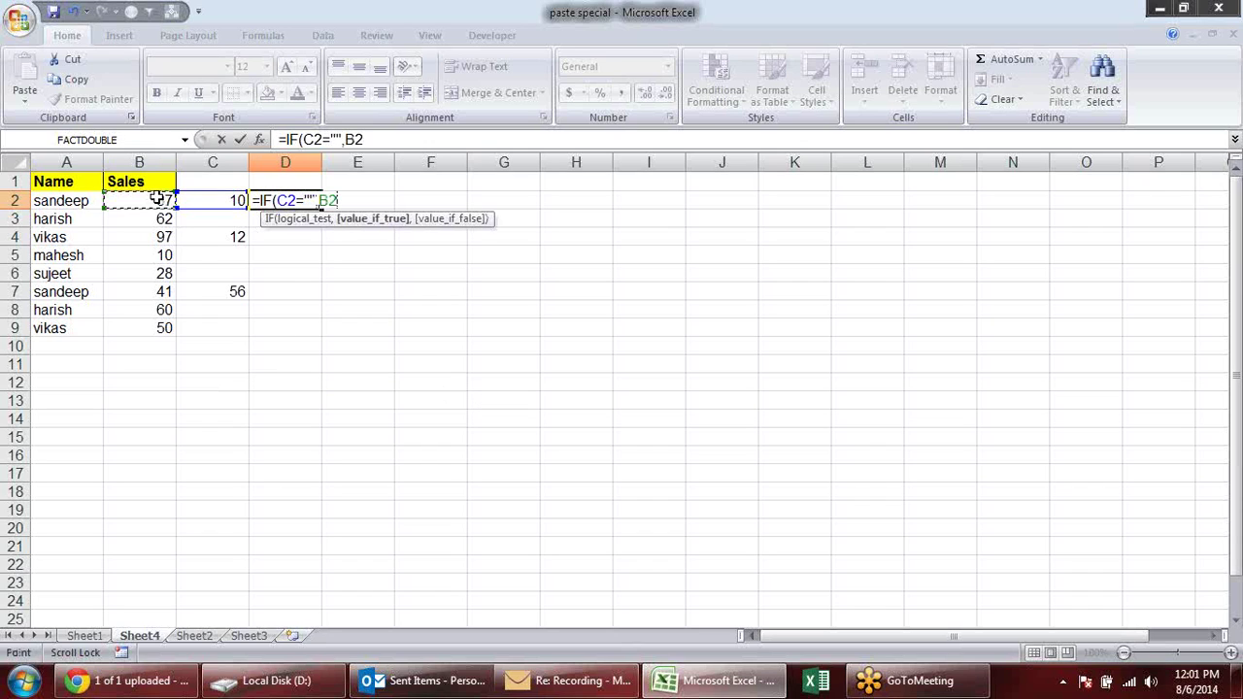
text(,)
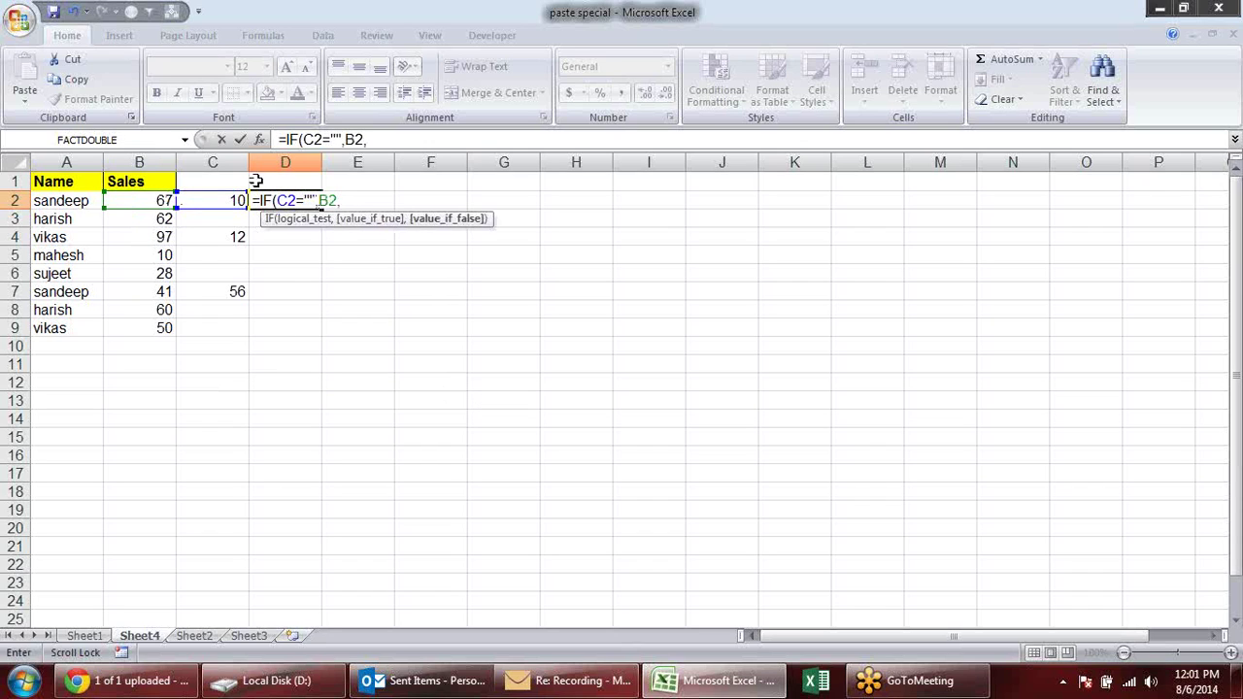
click(229, 200)
key(Return)
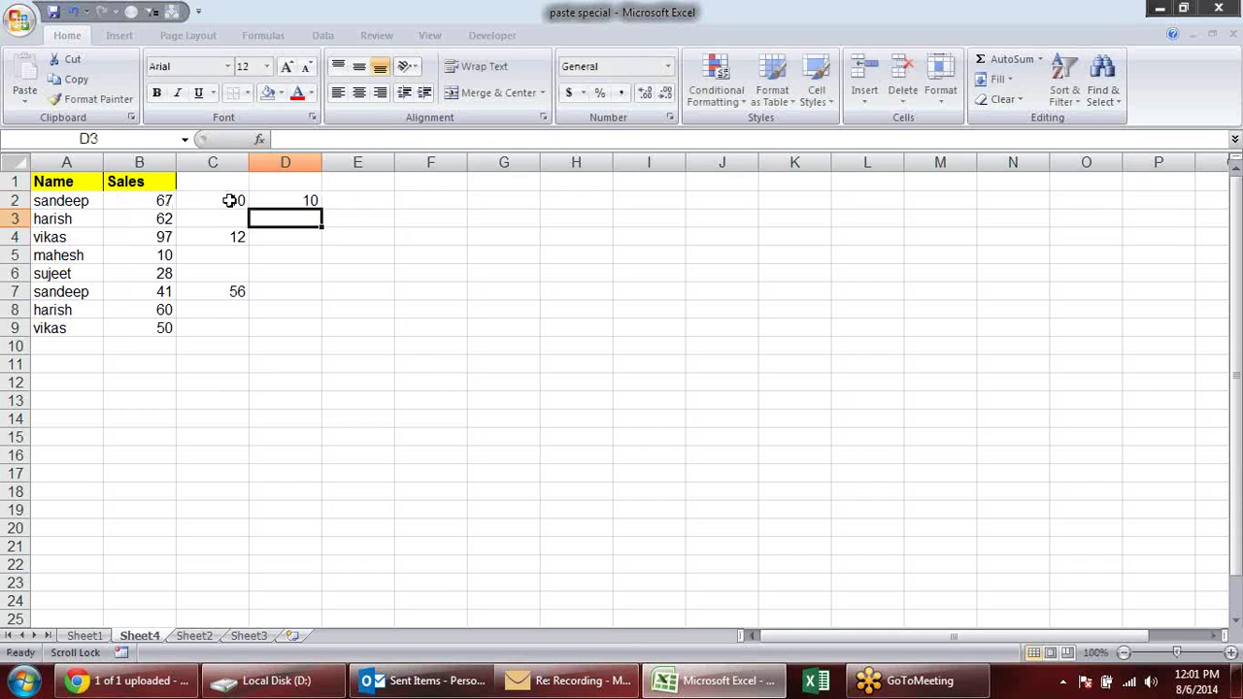
click(319, 206)
Fill the IF formula down to D9 and check the results against B and C.
drag(322, 209, 326, 338)
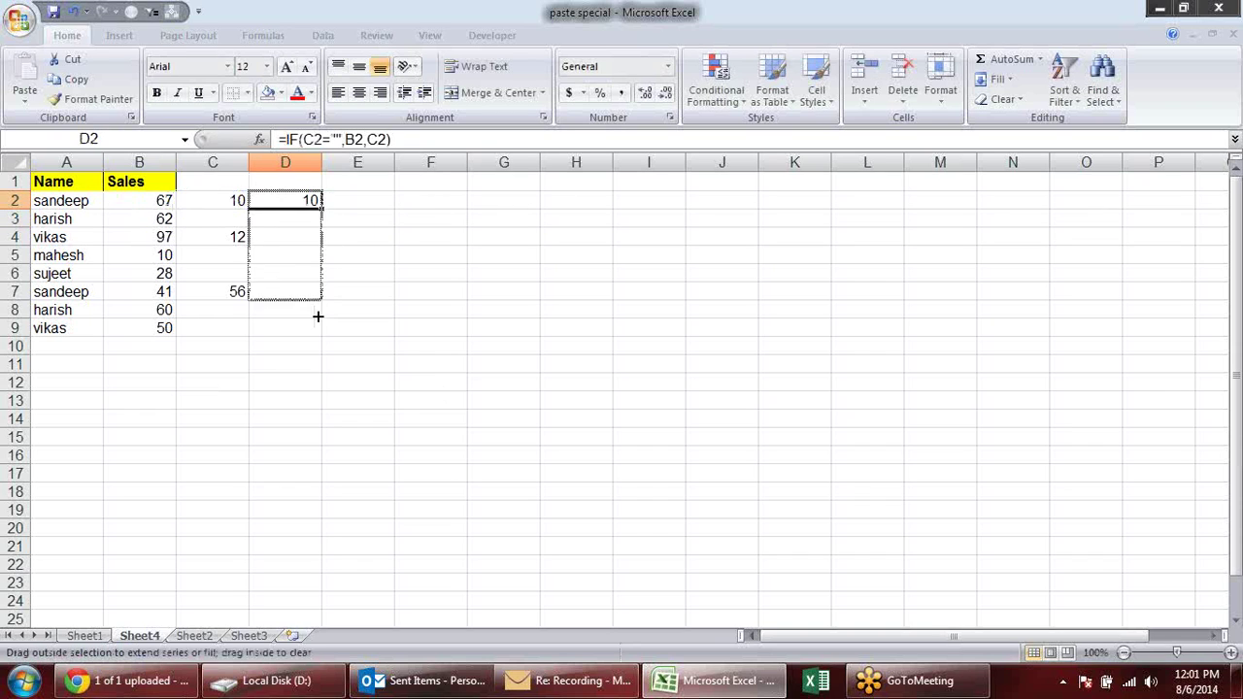
click(320, 220)
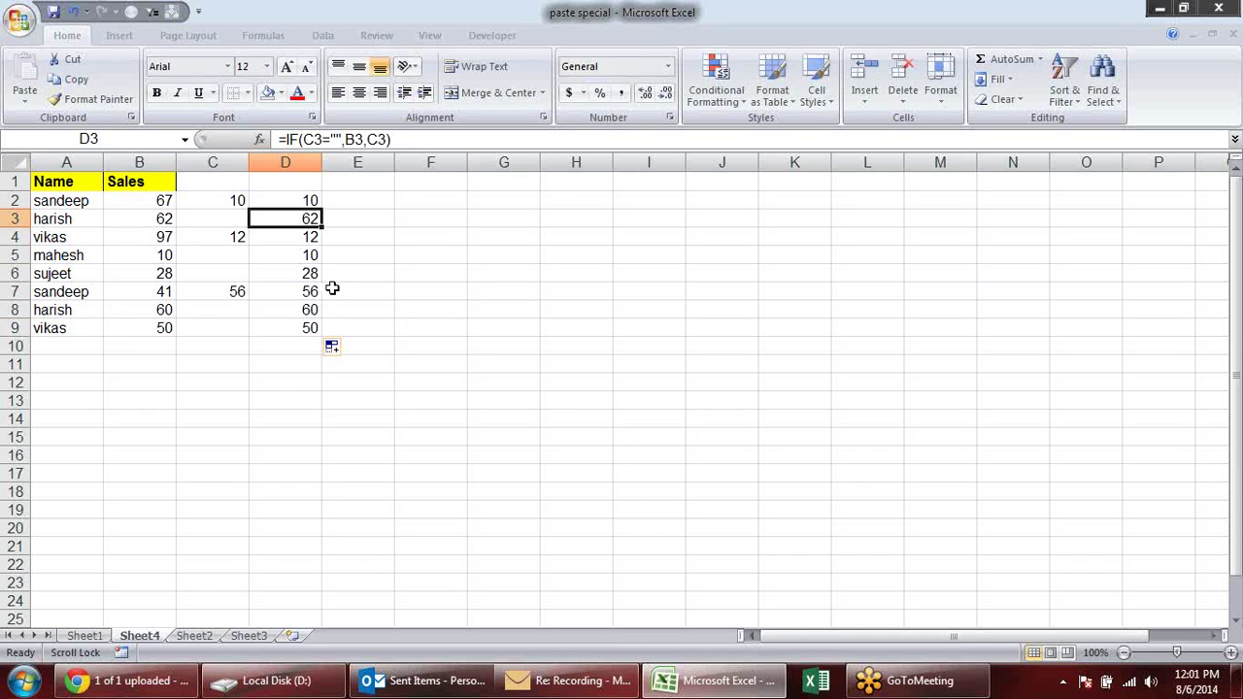
click(245, 202)
click(297, 197)
click(302, 218)
click(153, 221)
Delete helper column D and copy the target values in C2:C9.
drag(314, 199, 313, 330)
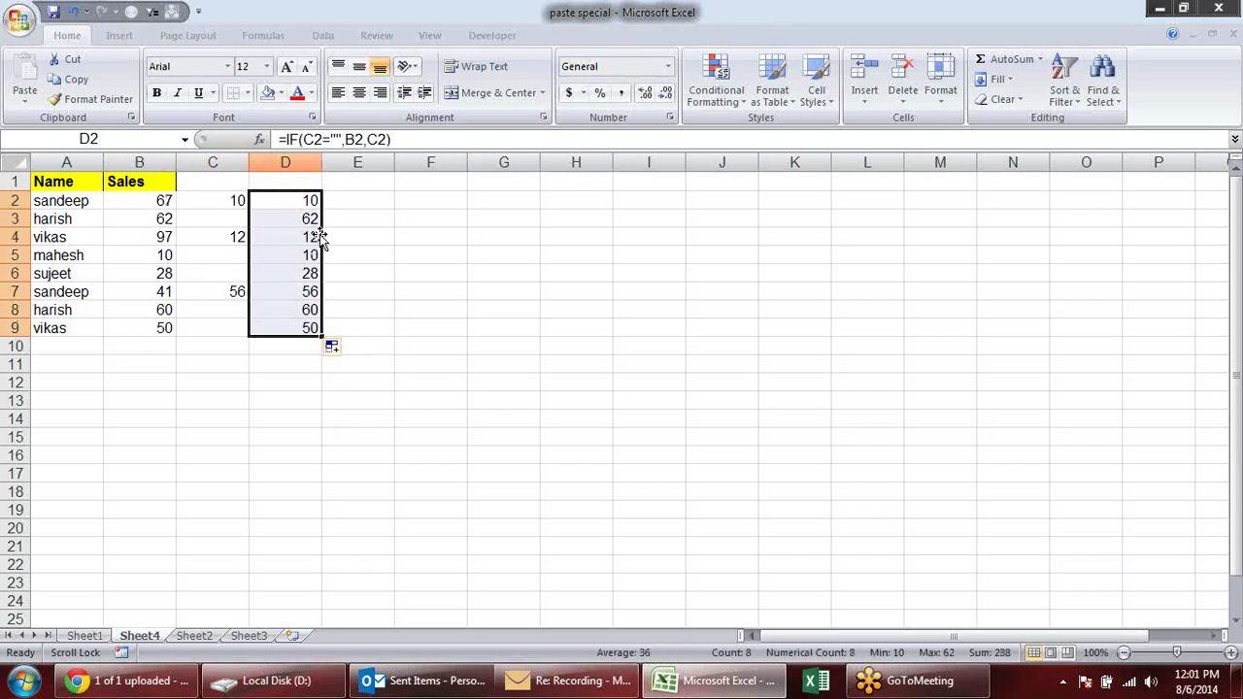
right_click(308, 165)
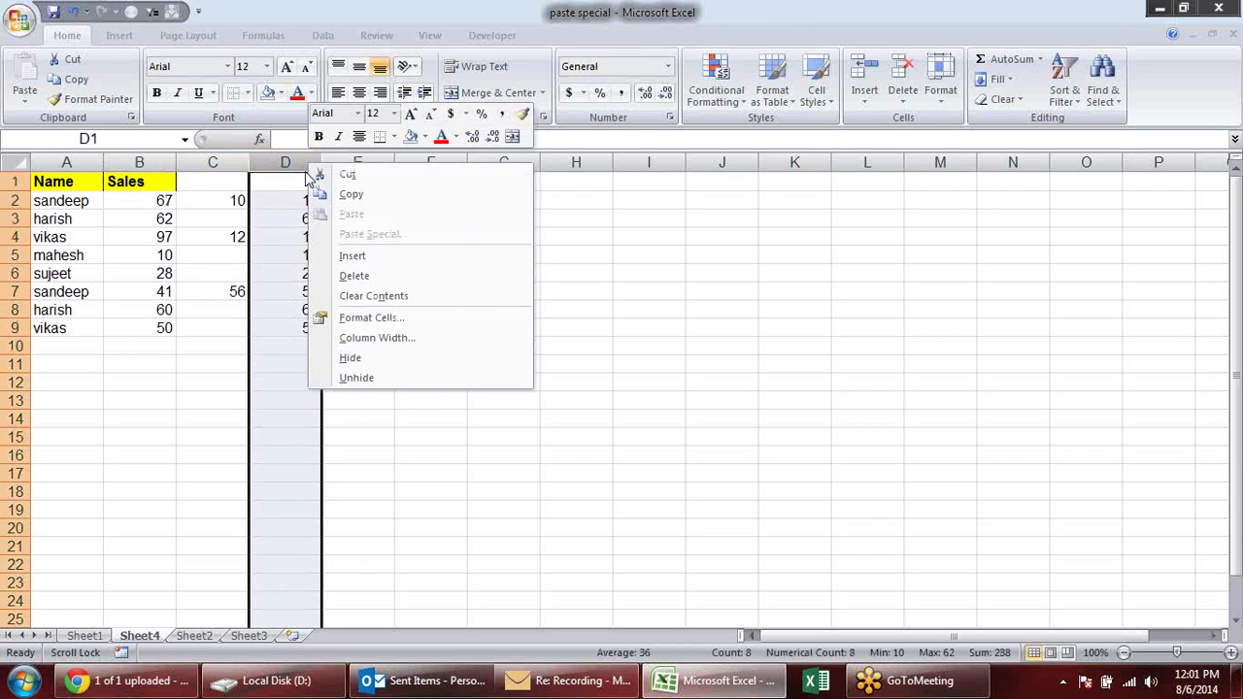
click(368, 276)
click(438, 312)
drag(241, 198, 230, 326)
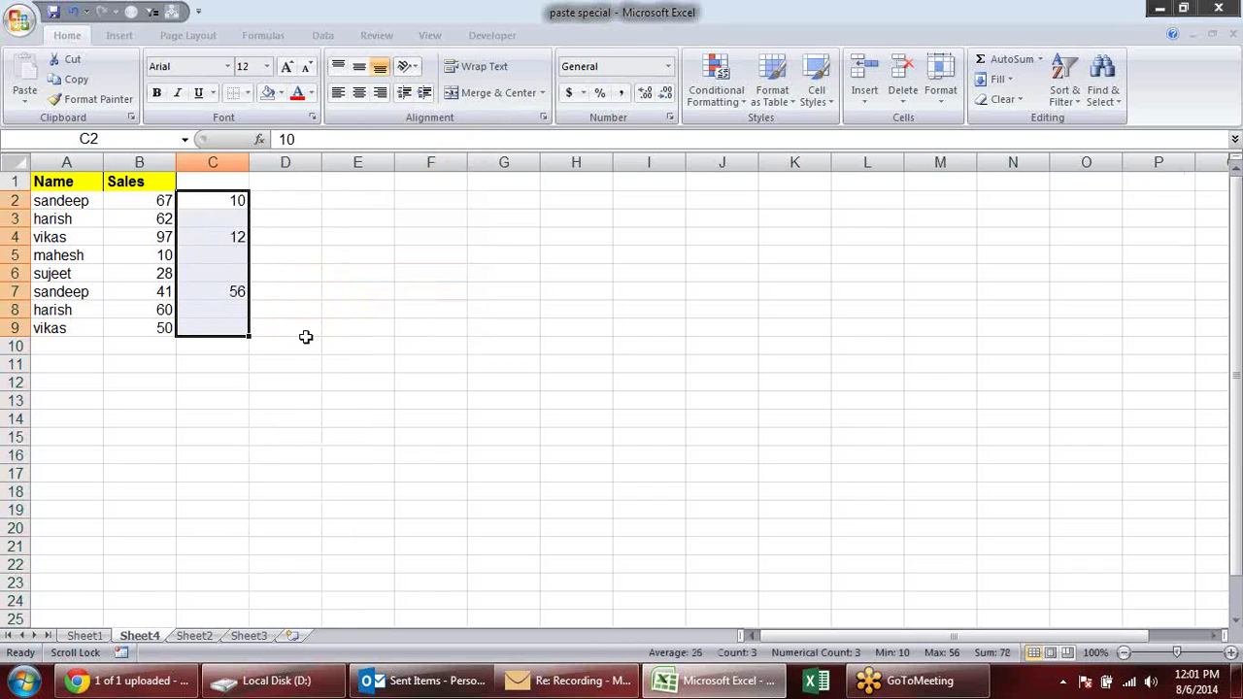
key(ctrl+c)
Paste the targets over the Sales column at B2, then undo it.
click(162, 204)
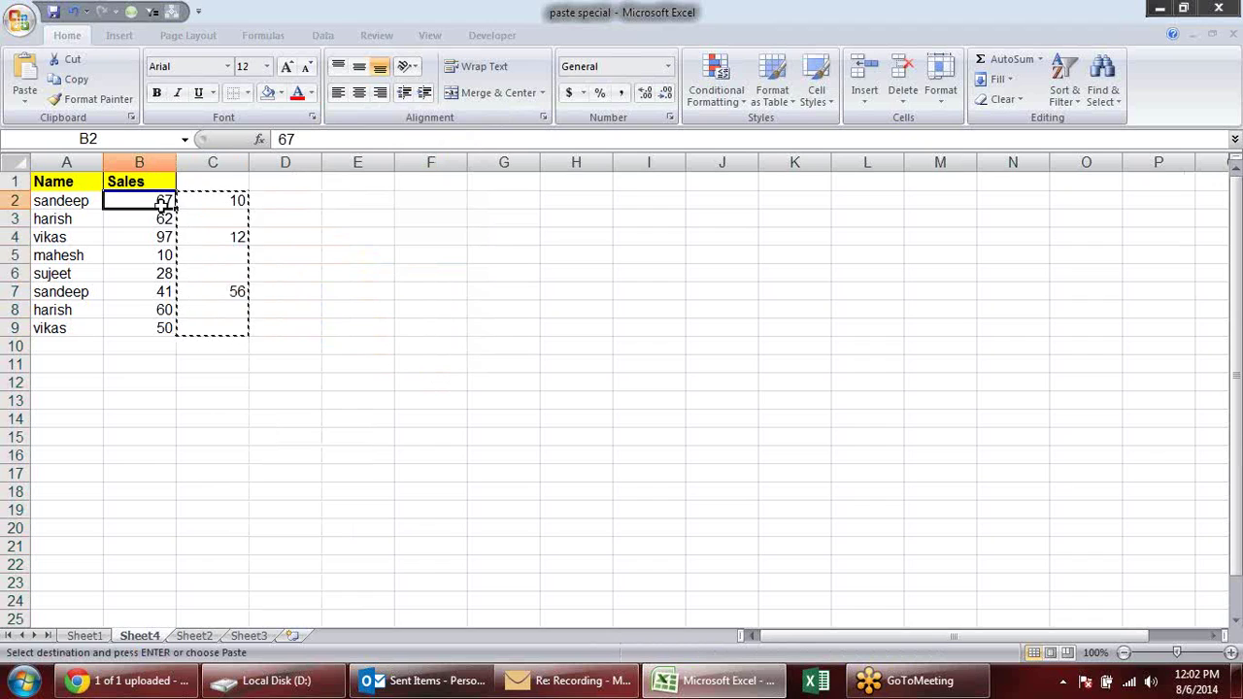
key(Return)
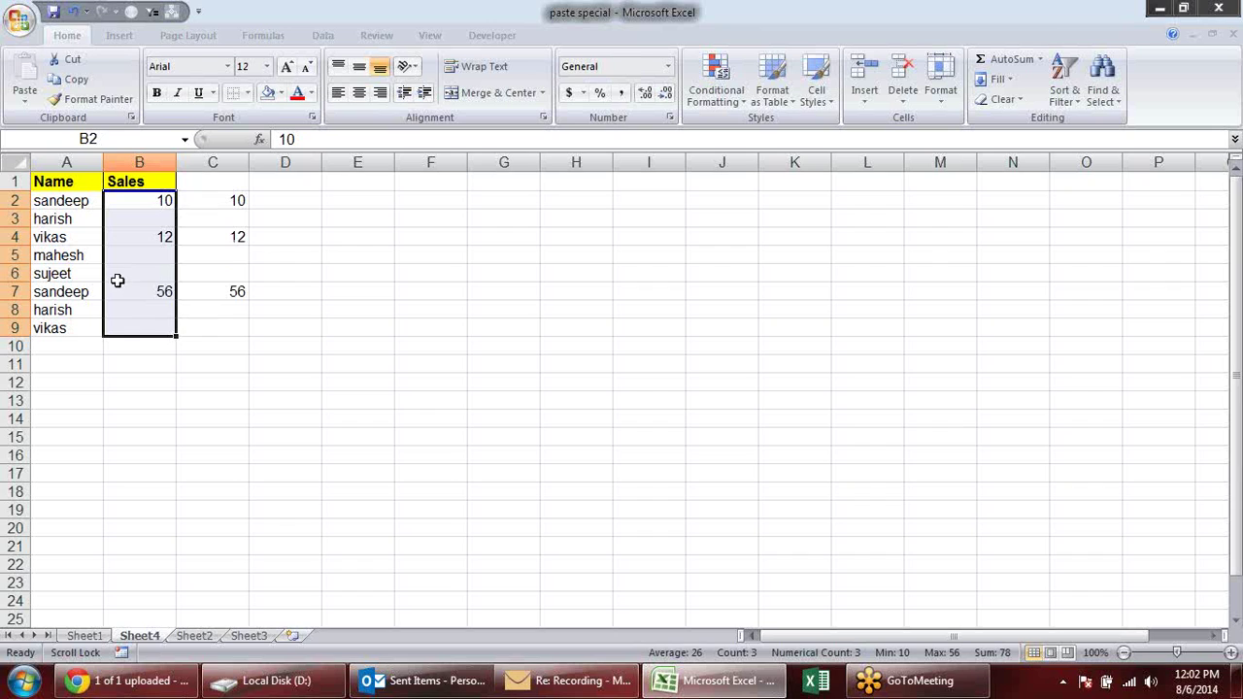
key(ctrl+z)
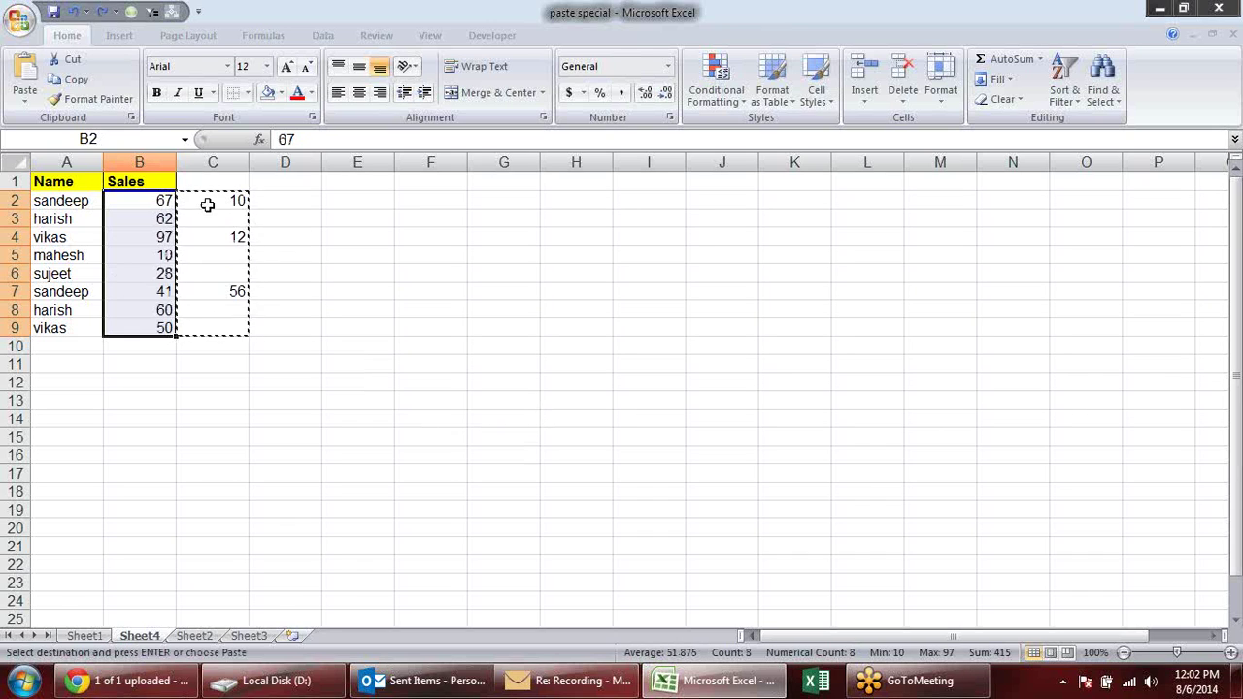
Paste the targets into B2 with Skip blanks, so B2, B4, B7 become 10, 12, 56.
right_click(146, 200)
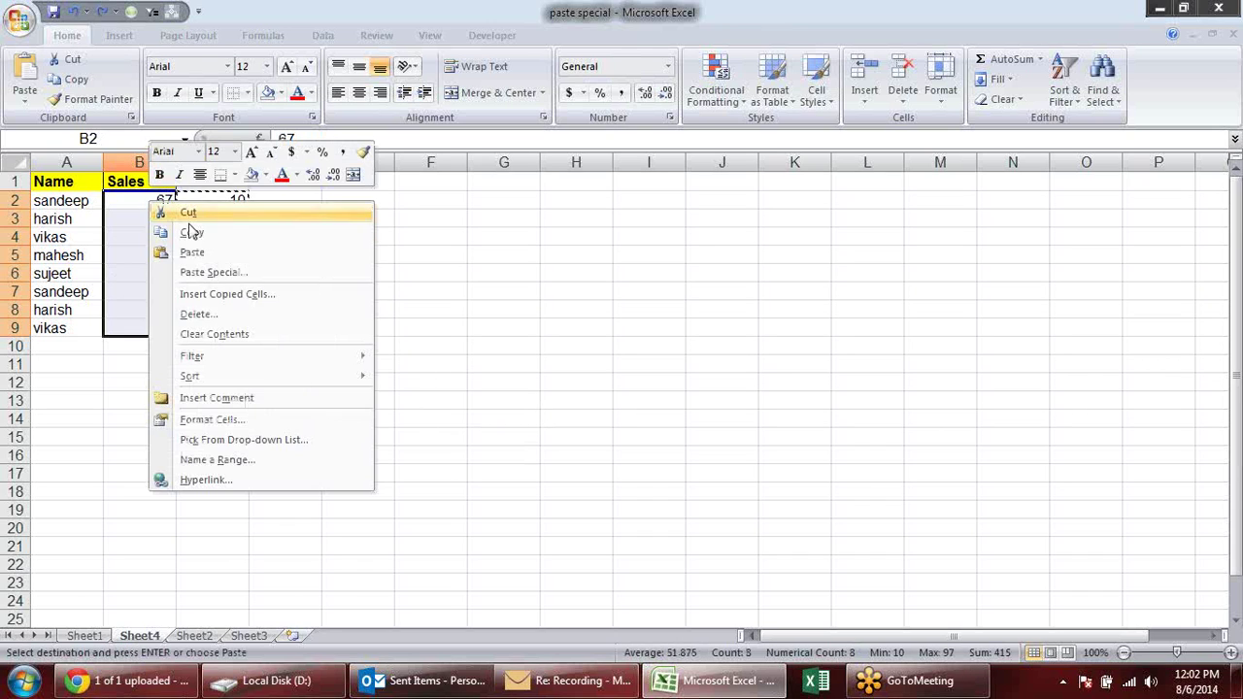
click(253, 273)
drag(218, 132, 579, 124)
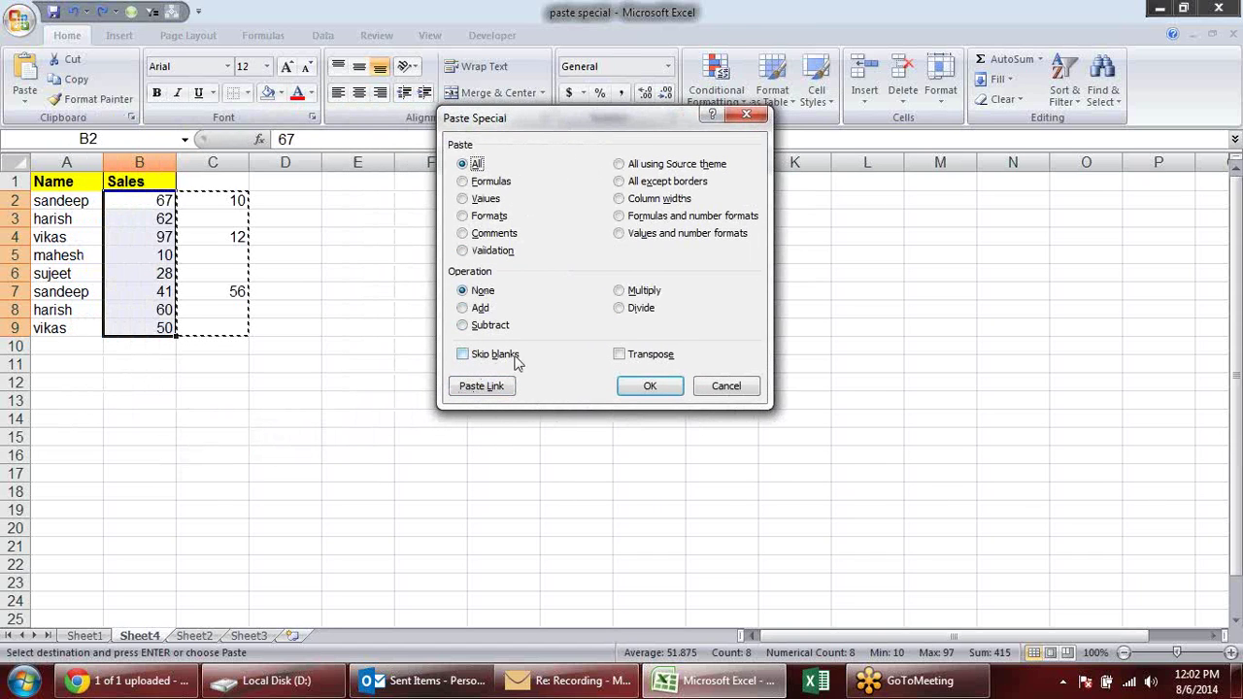
click(466, 355)
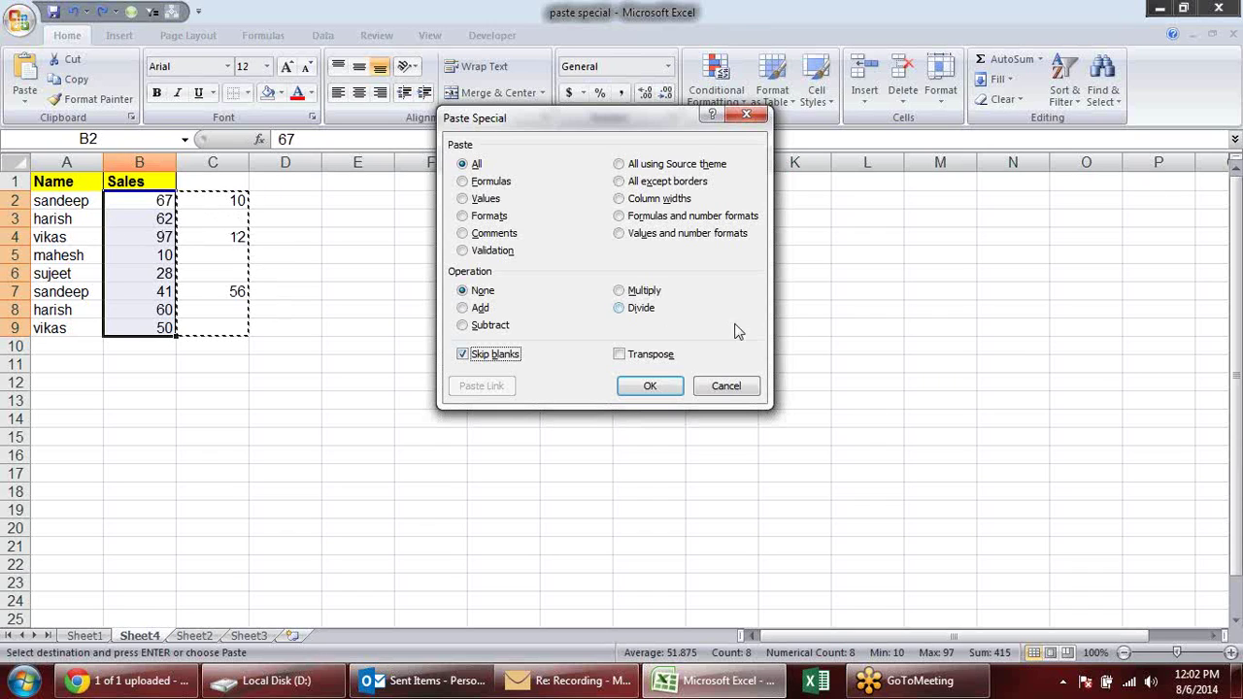
click(647, 385)
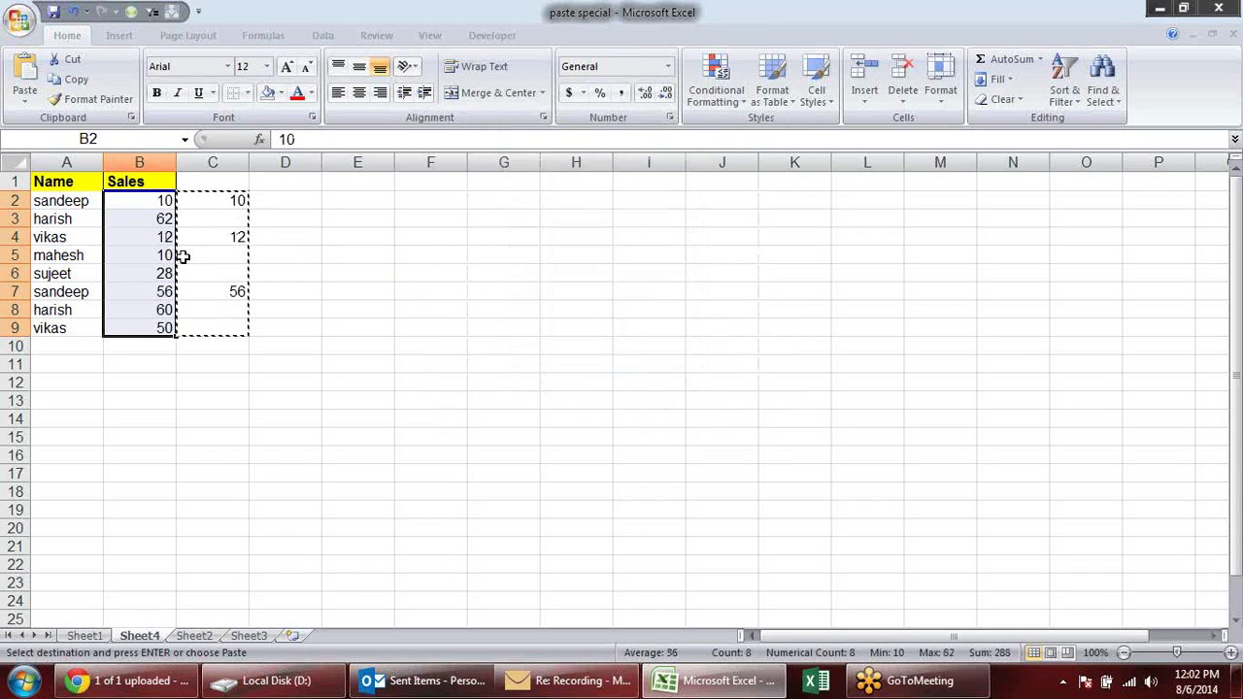
key(Escape)
Switch to Sheet2 and locate the 200 target in D2.
click(272, 382)
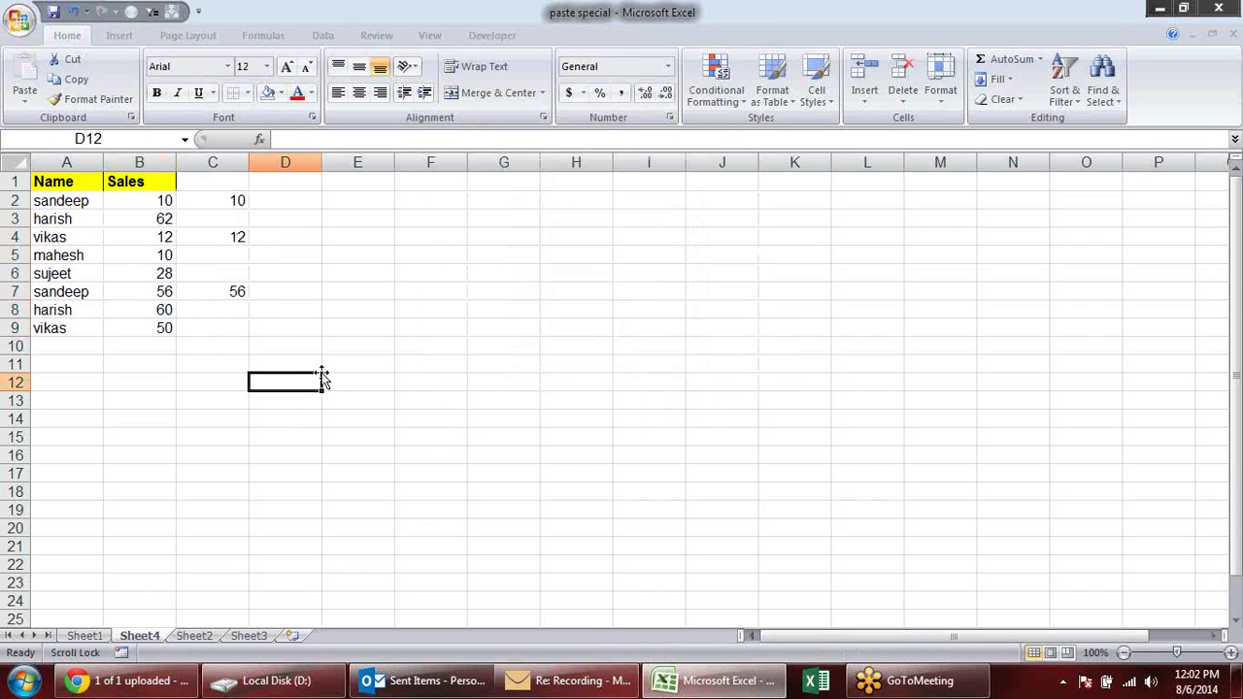
click(197, 635)
click(369, 297)
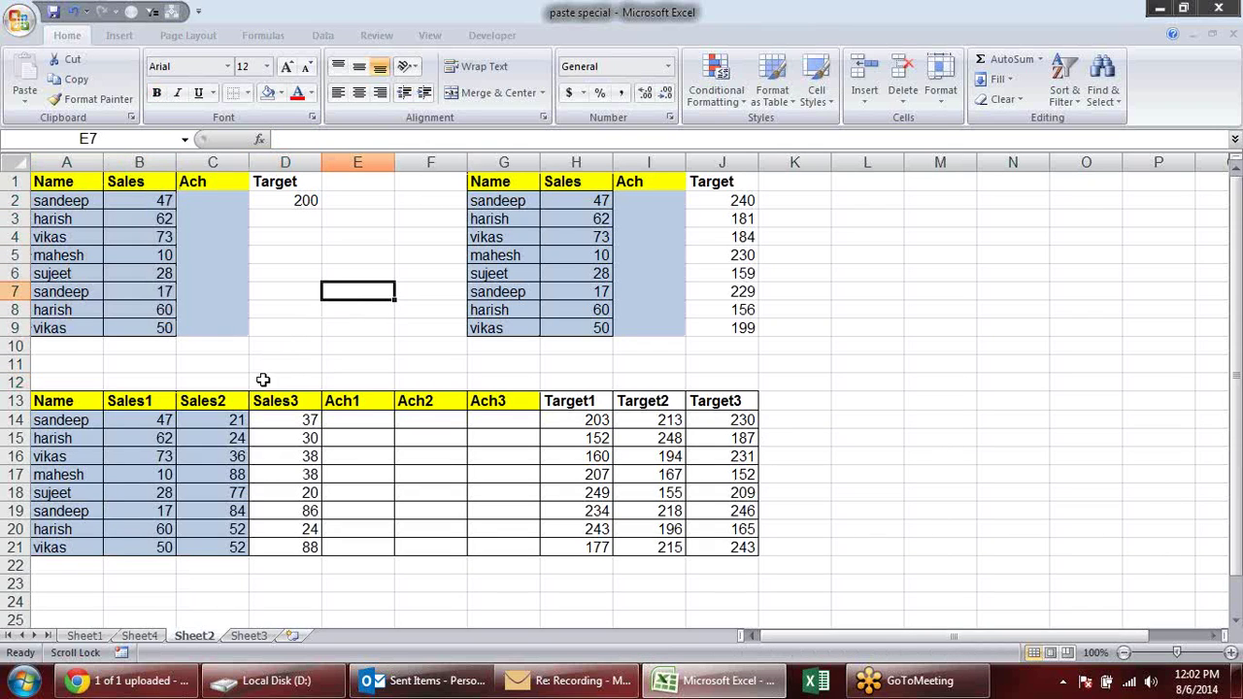
click(292, 205)
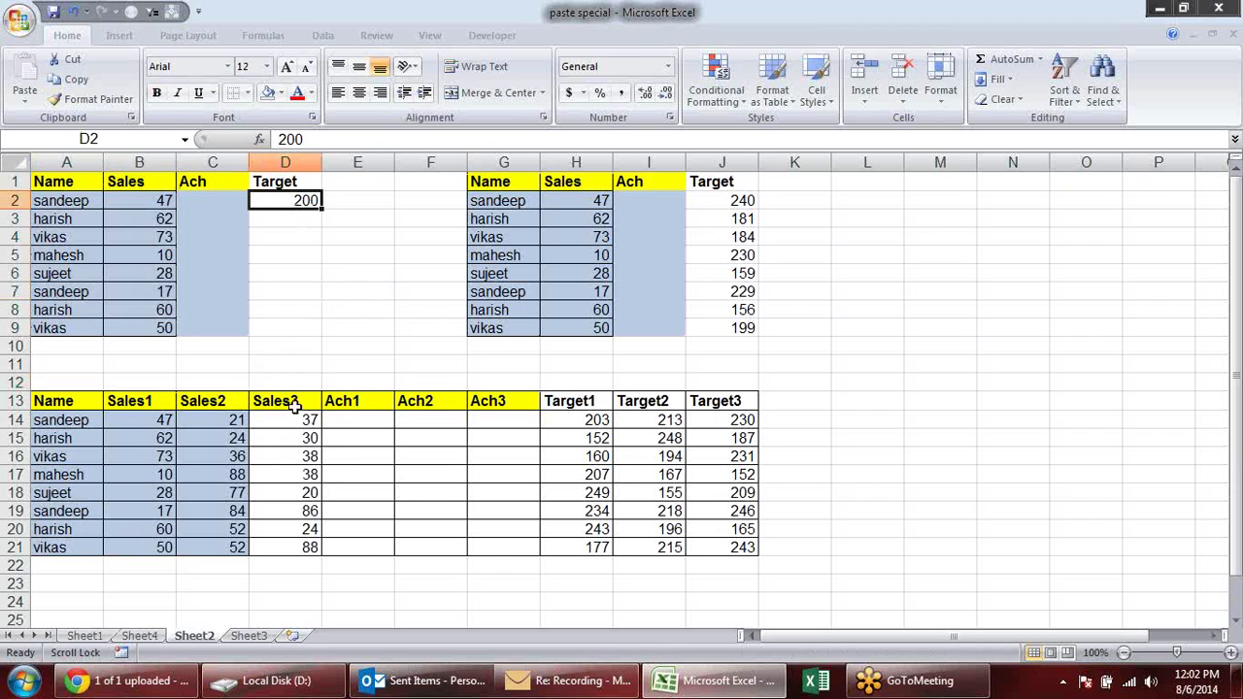
key(ctrl+c)
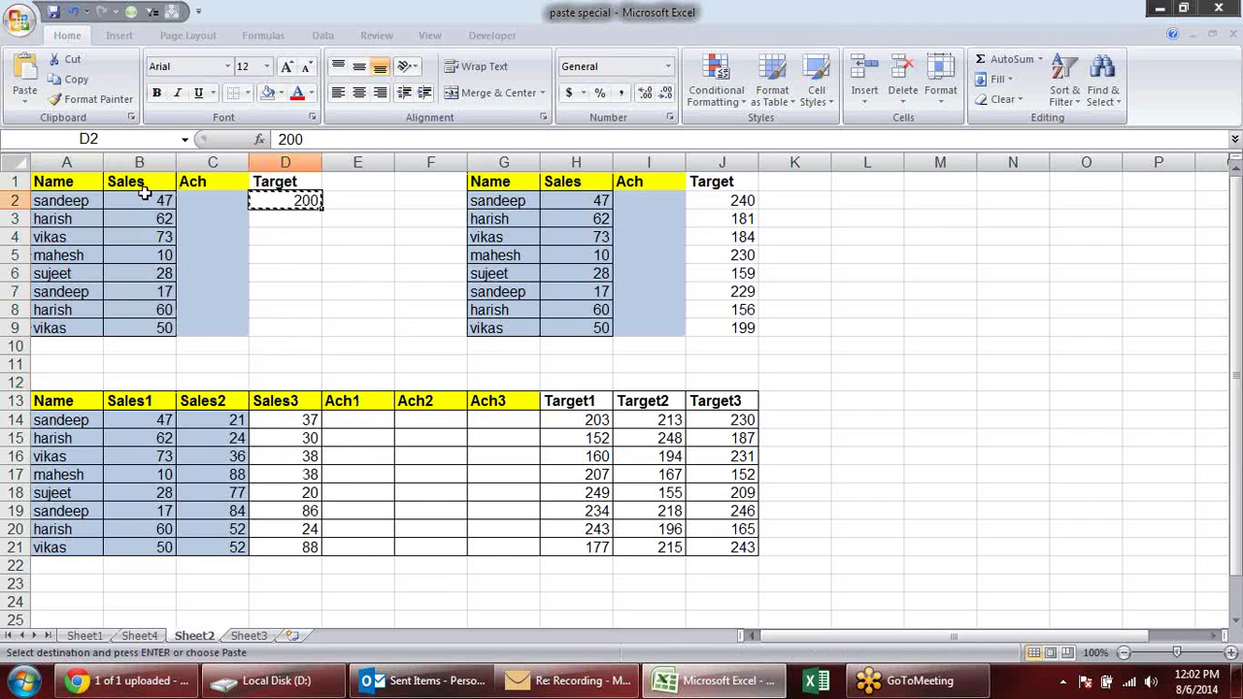
key(Escape)
click(221, 200)
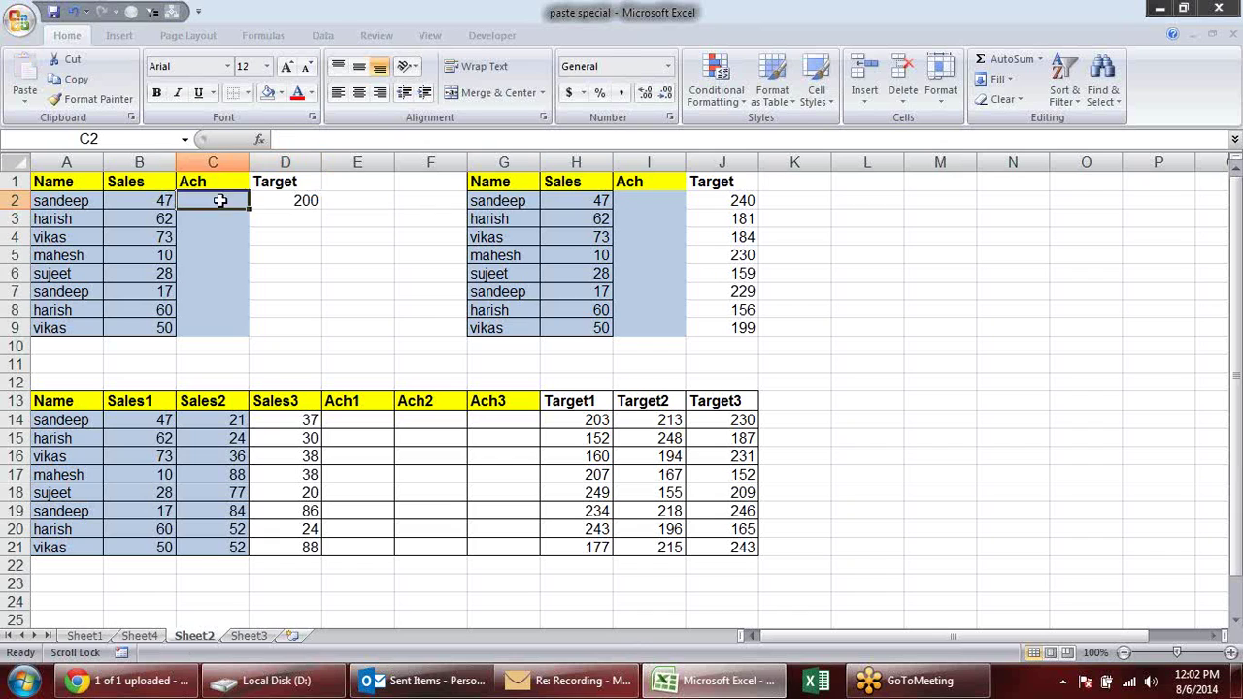
click(292, 200)
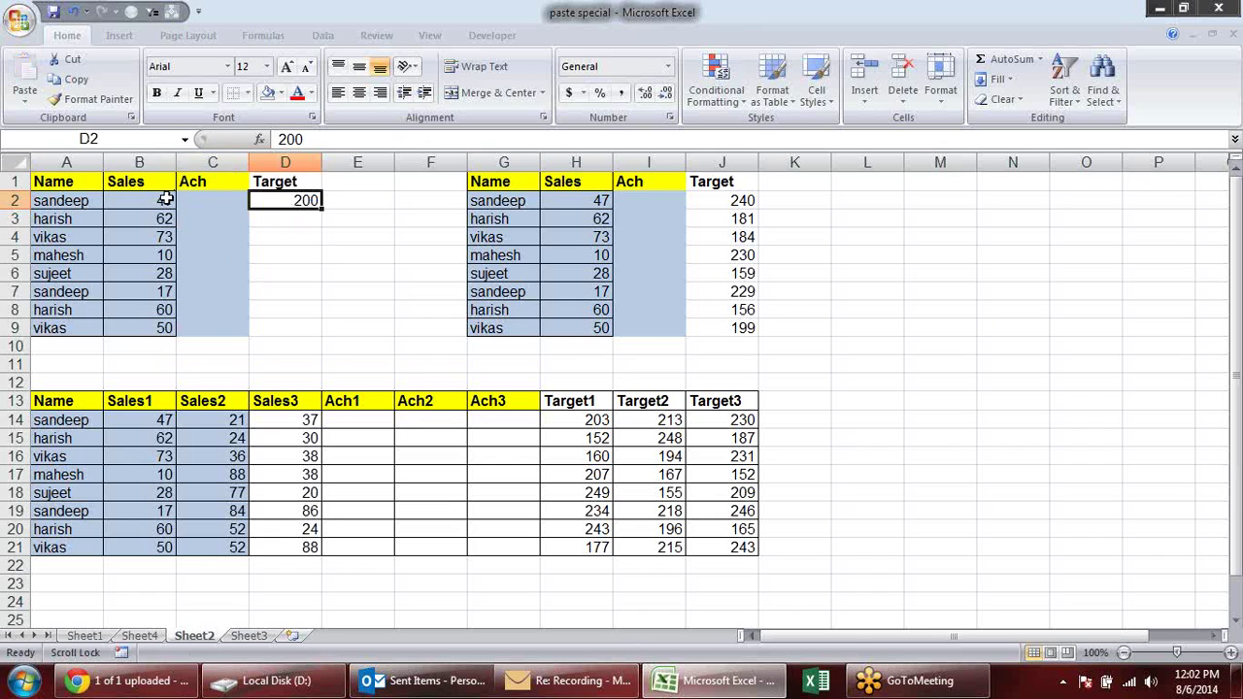
Copy the Sales values B2:B9 into the Ach column C2:C9.
drag(166, 199, 167, 328)
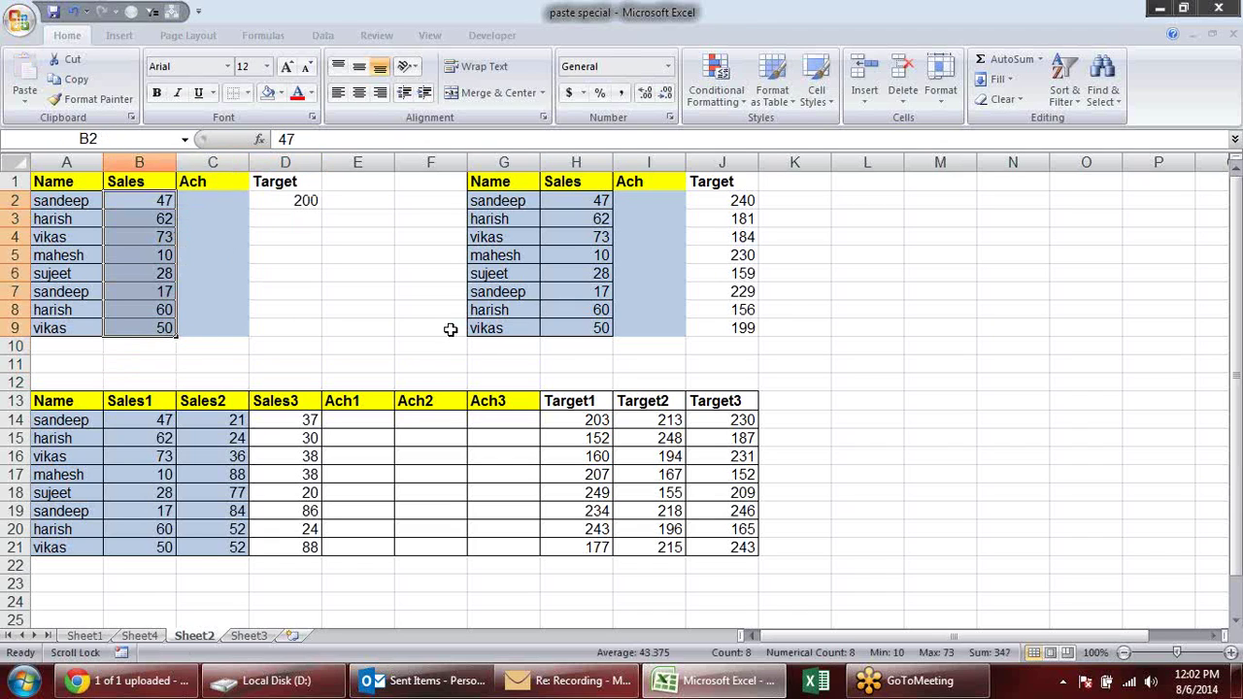
key(ctrl+c)
click(238, 204)
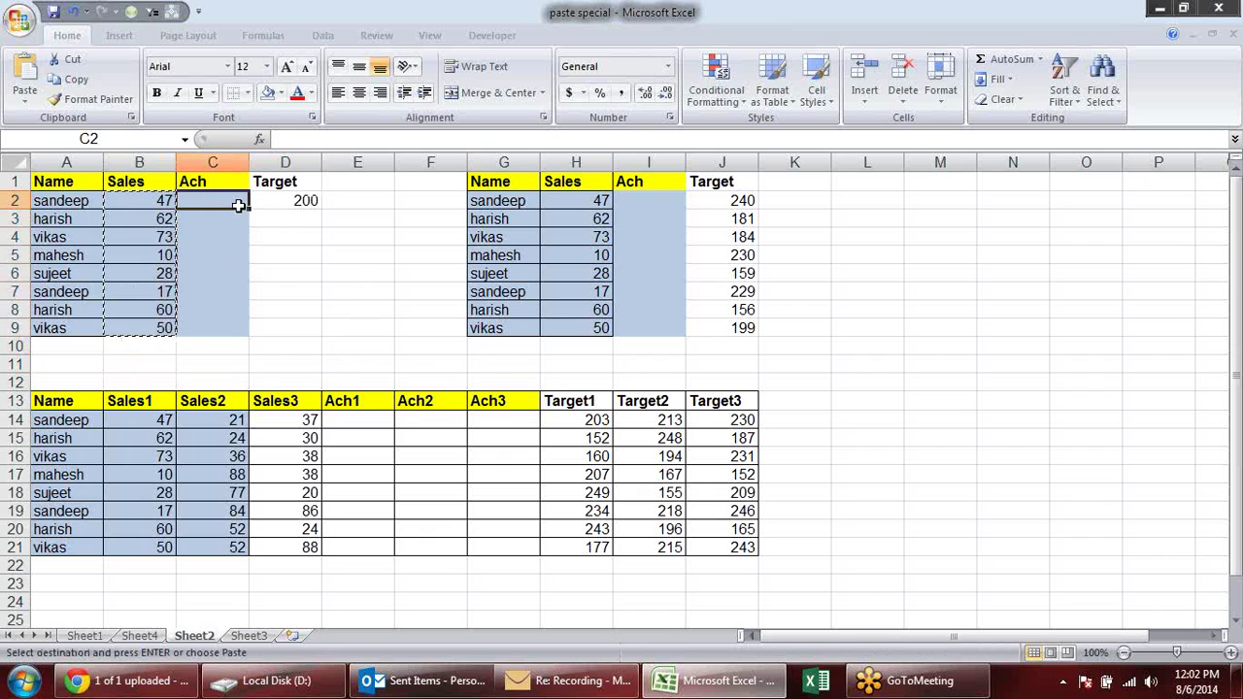
key(Return)
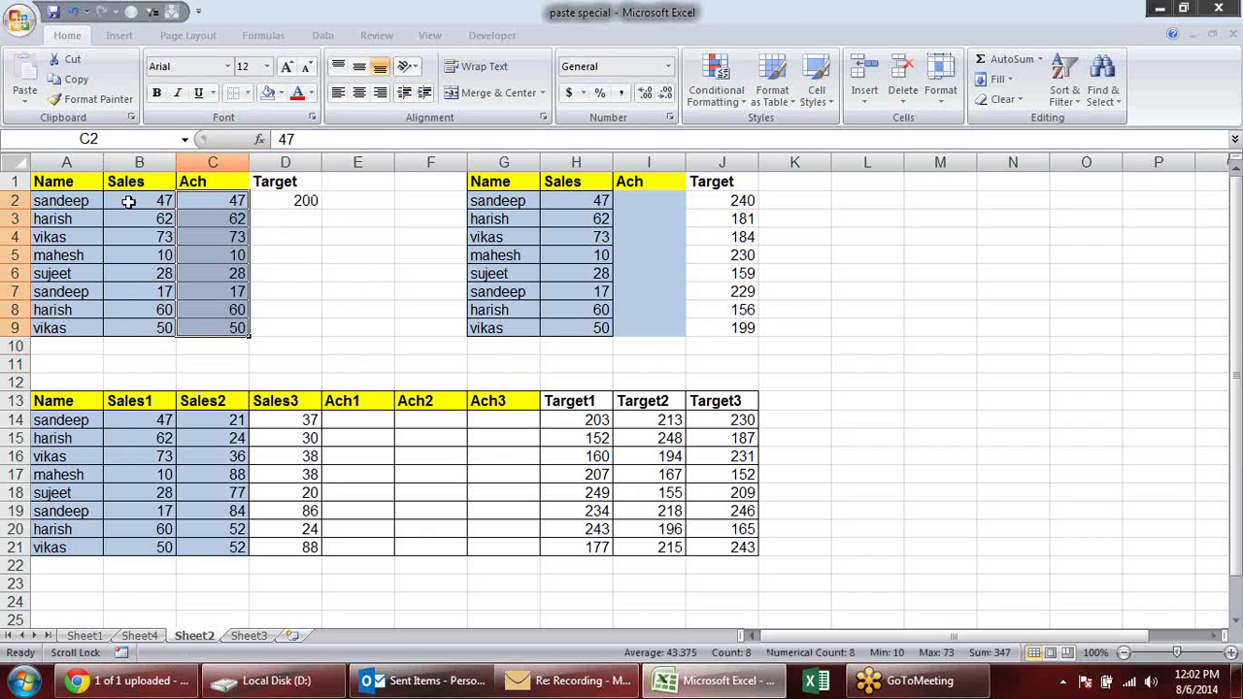
Divide C2:C9 by the 200 target in D2 using Paste Special Divide.
click(300, 197)
key(ctrl+c)
drag(240, 201, 234, 328)
right_click(237, 202)
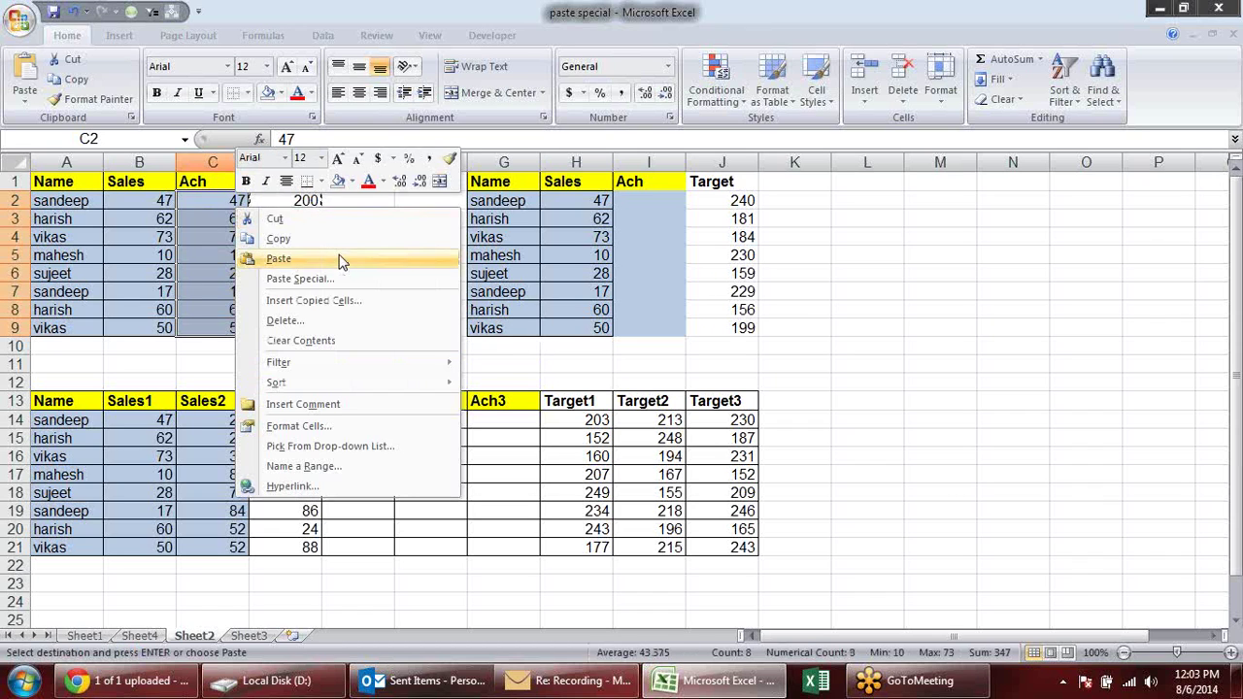
click(348, 279)
drag(299, 140, 508, 113)
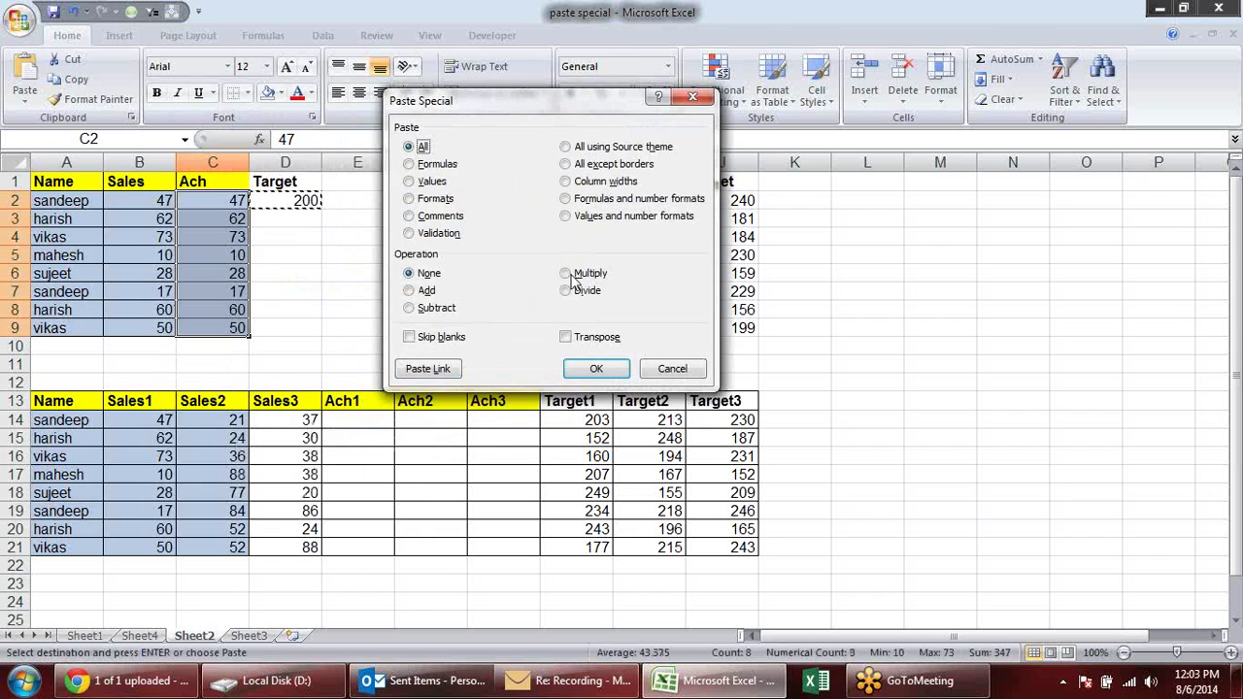
click(565, 291)
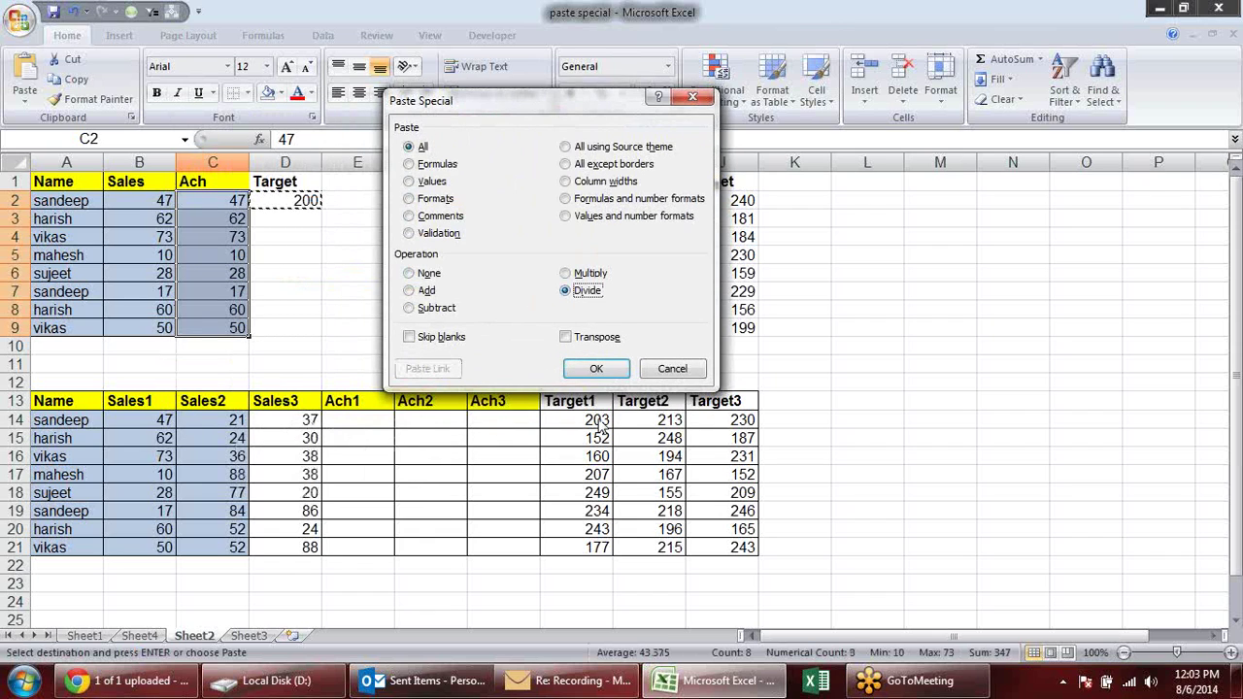
click(592, 370)
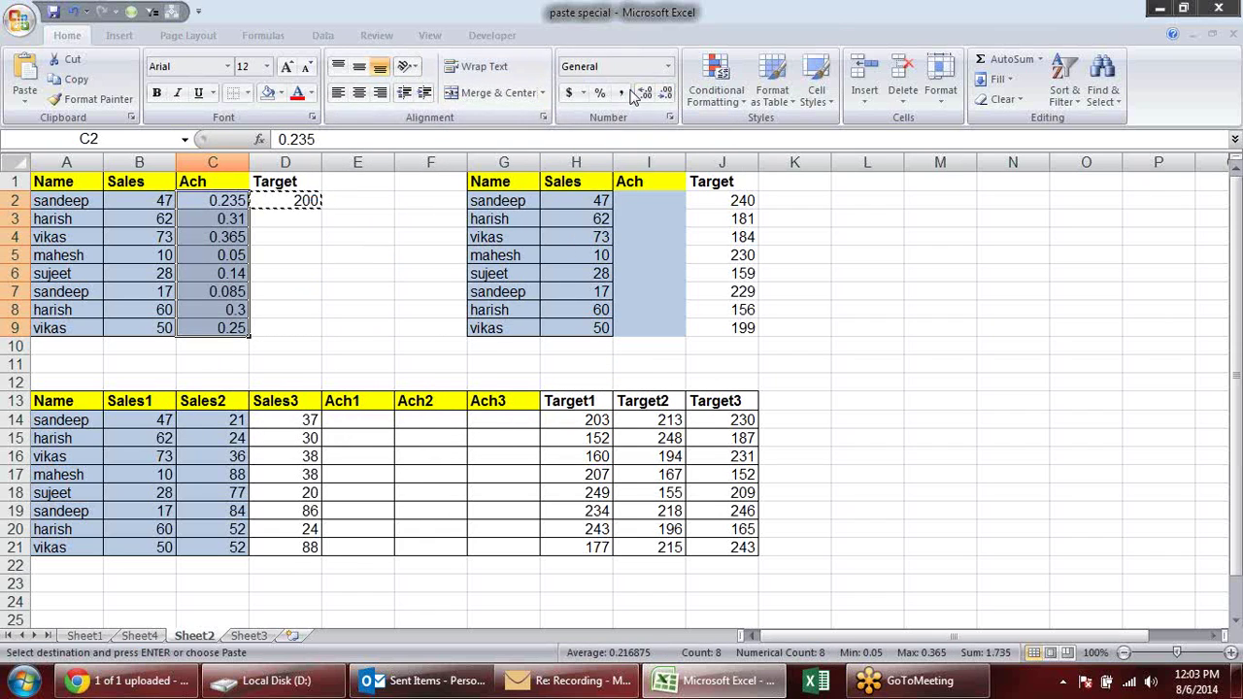
Format the Ach results as percentages, reading 24%, 31%, 37%.
click(599, 92)
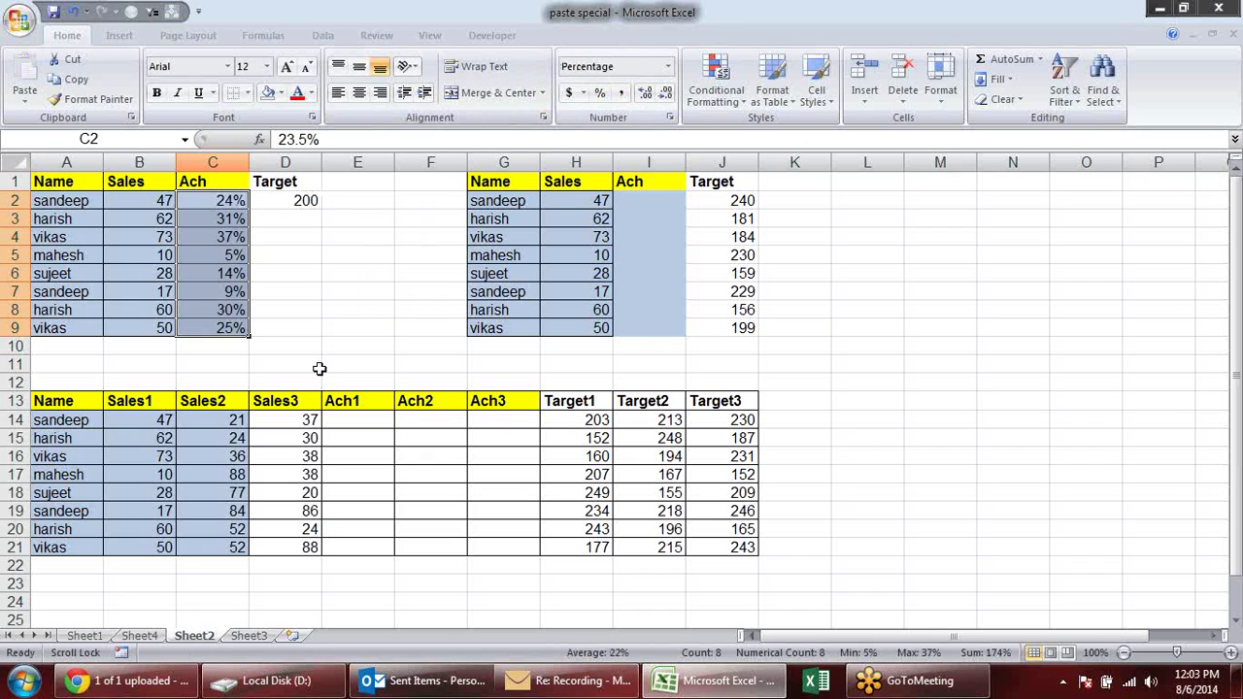
click(310, 289)
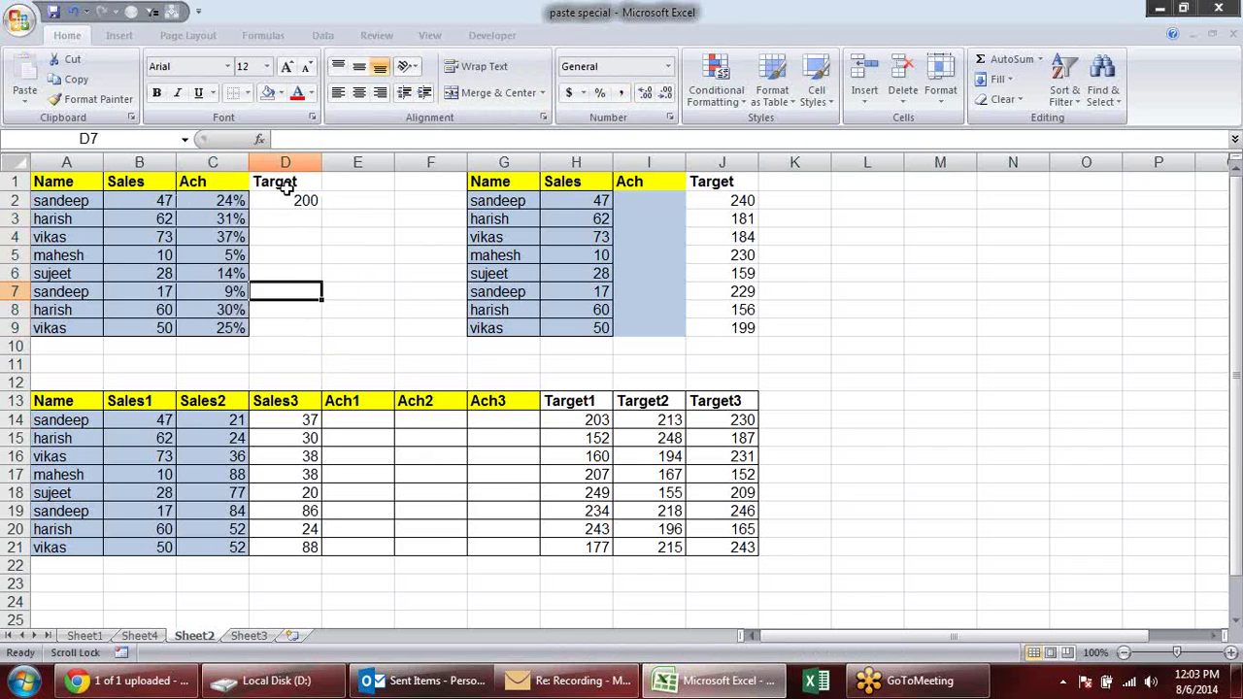
click(291, 199)
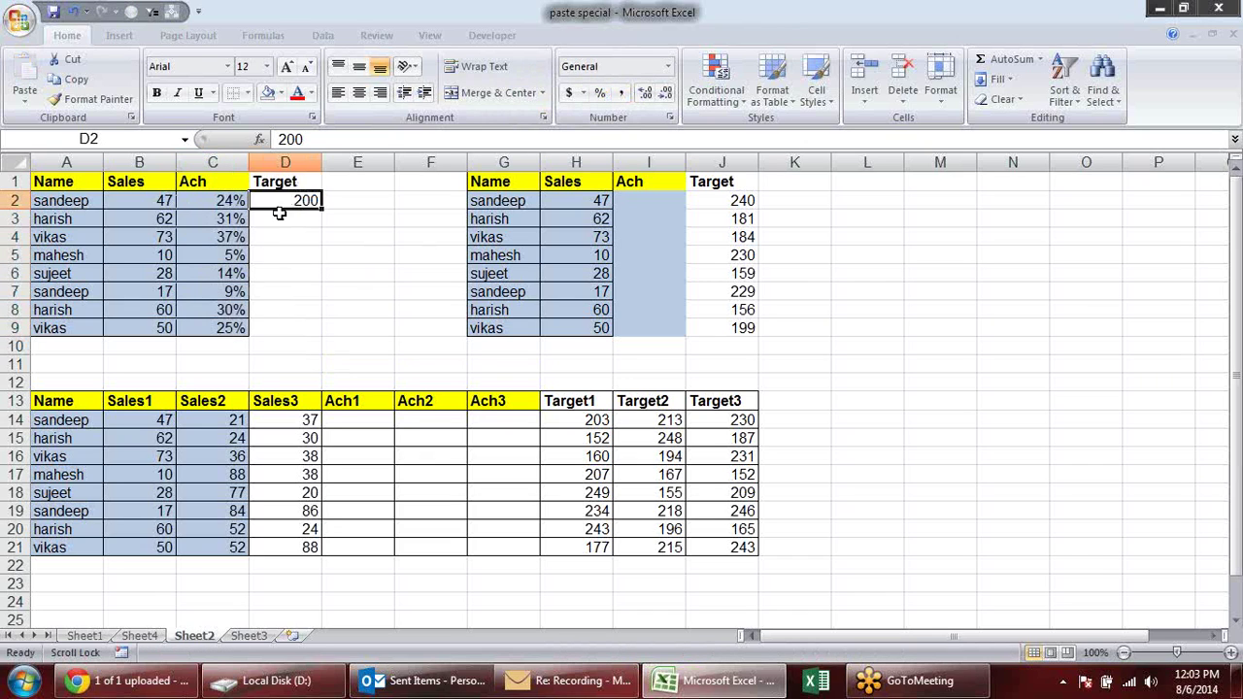
click(160, 199)
click(199, 199)
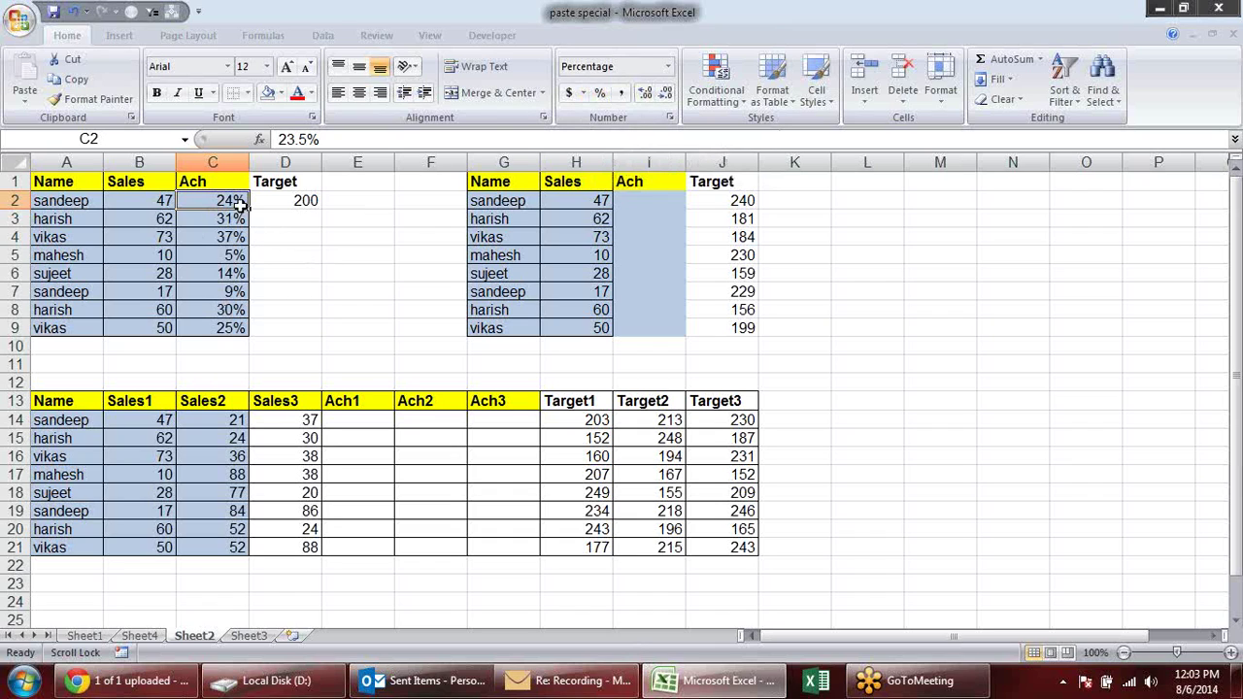
click(162, 201)
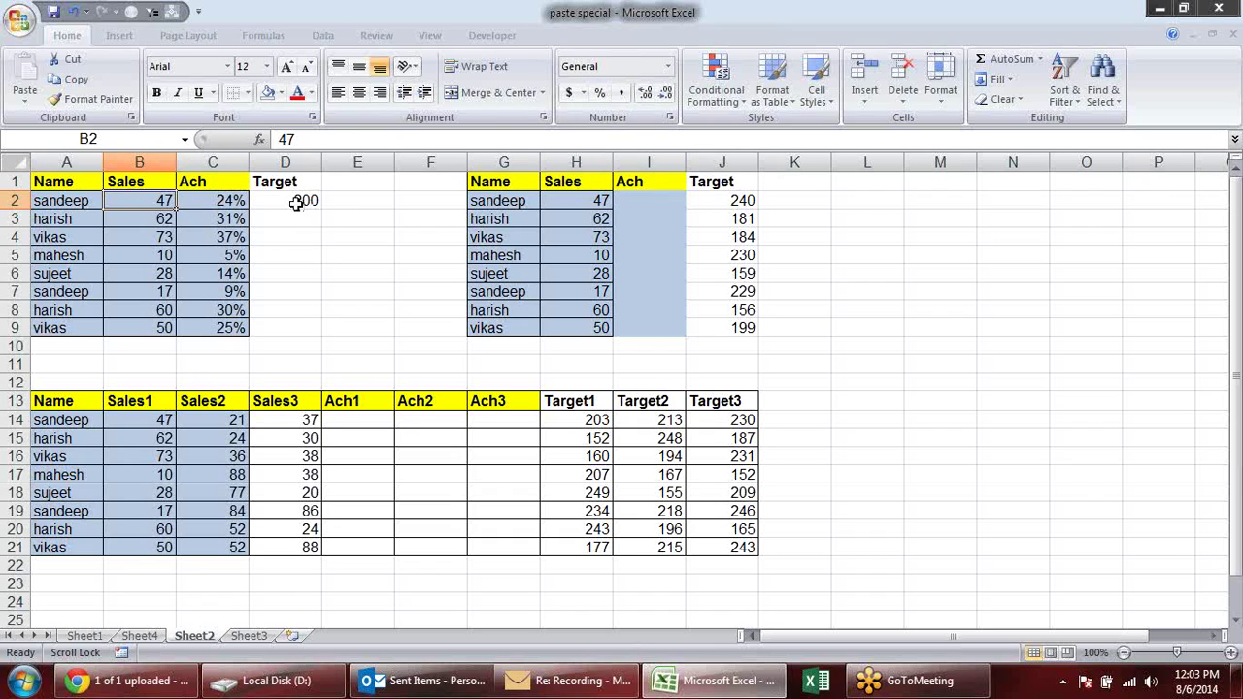
click(290, 203)
click(164, 204)
click(234, 201)
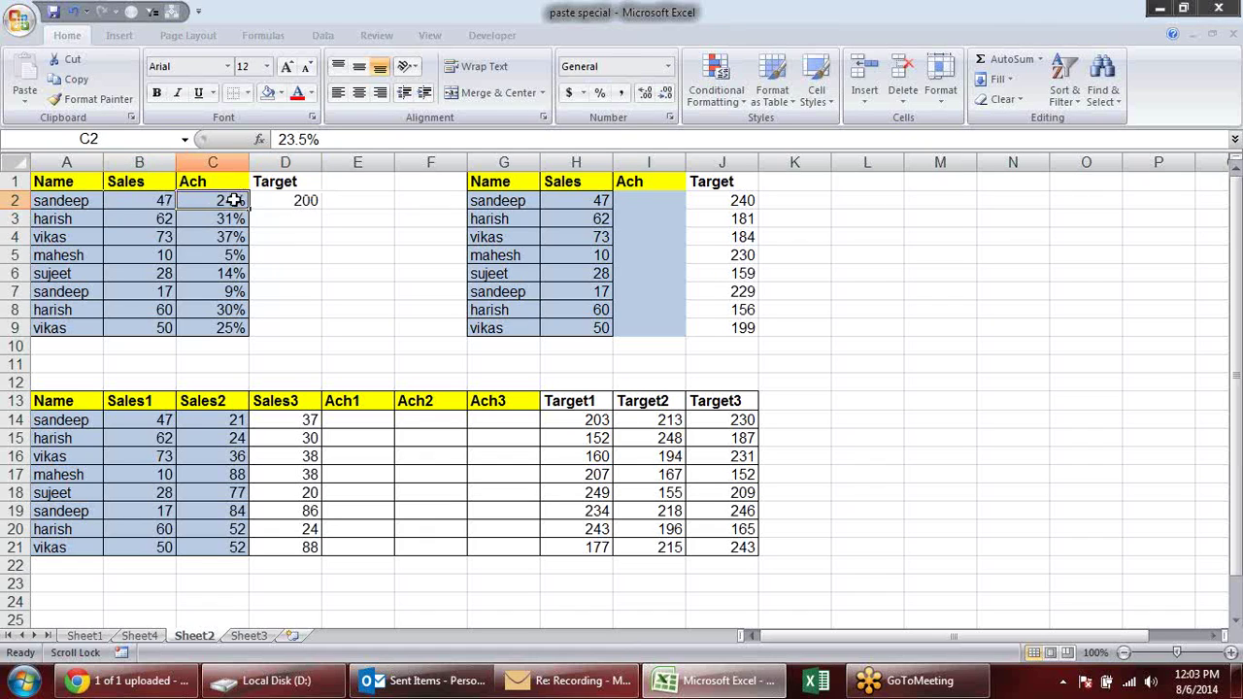
click(234, 238)
click(231, 256)
click(229, 291)
click(226, 323)
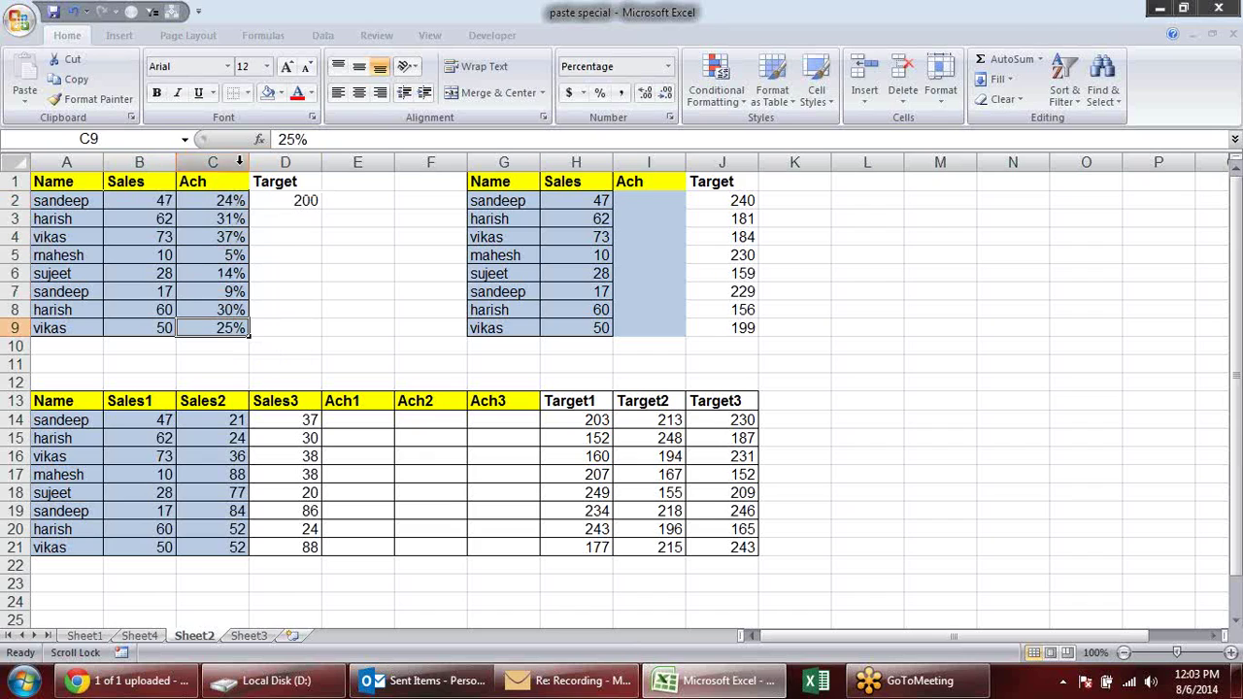
click(286, 232)
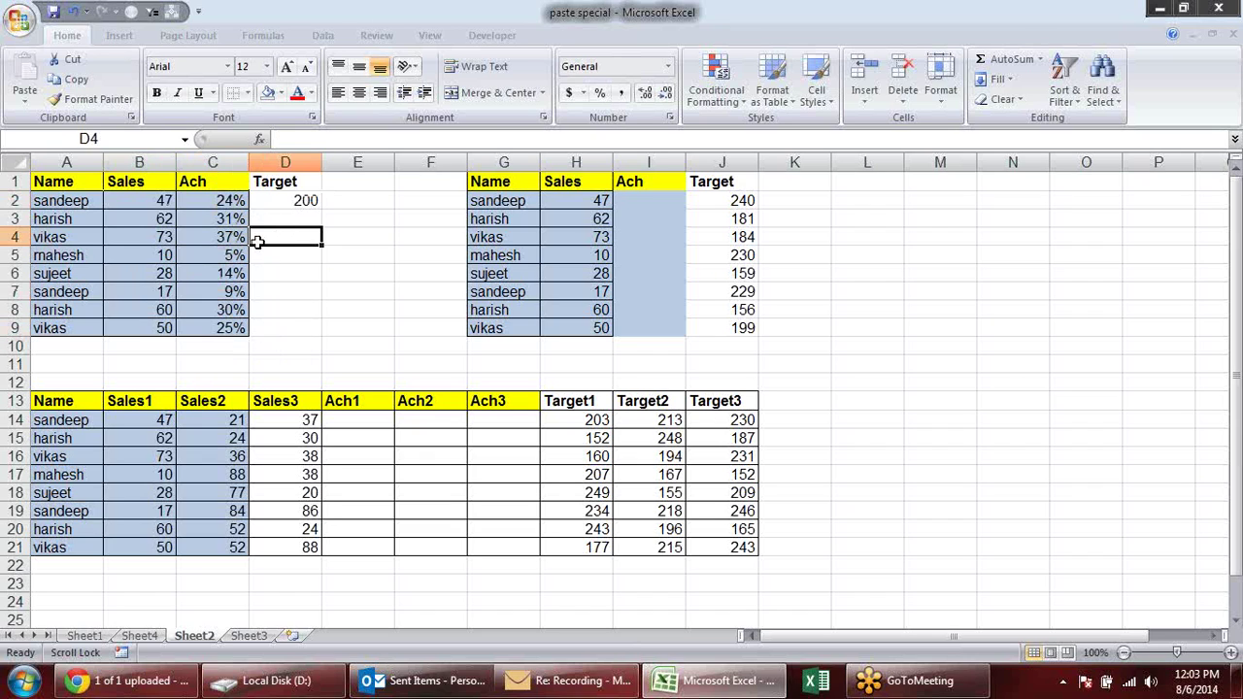
click(286, 201)
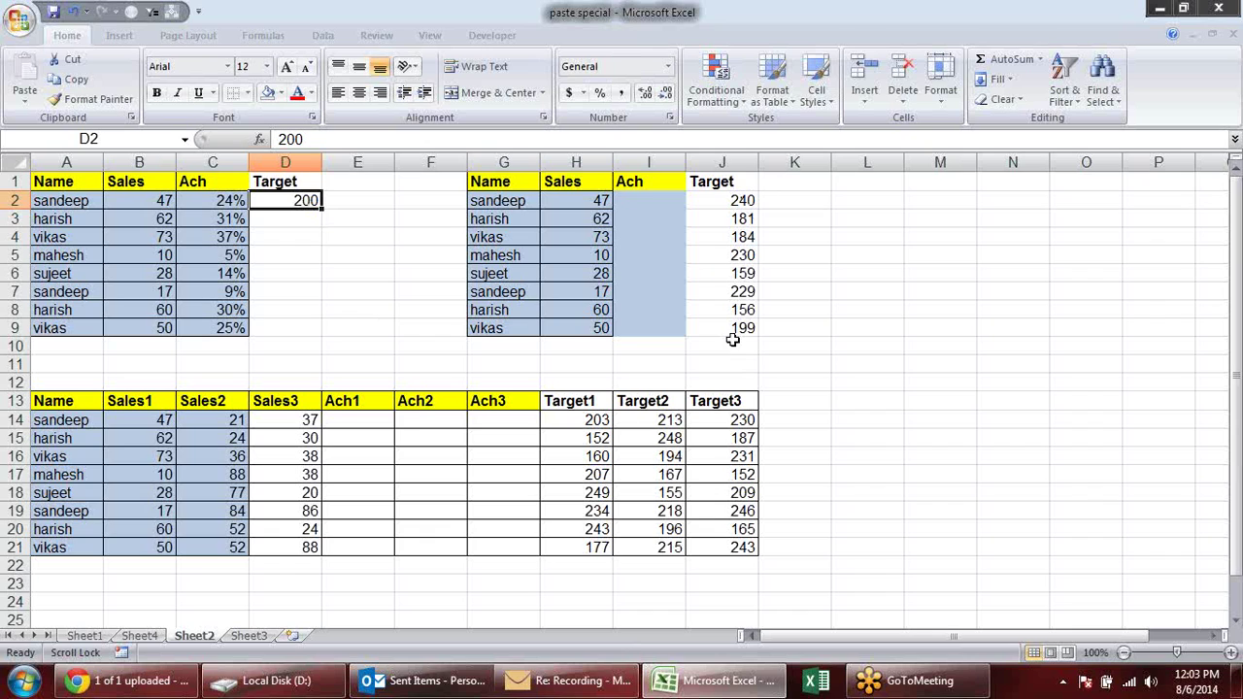
Copy the second table's Sales figures into the Ach column I2:I9.
drag(590, 201, 612, 333)
key(ctrl+c)
click(655, 200)
key(Return)
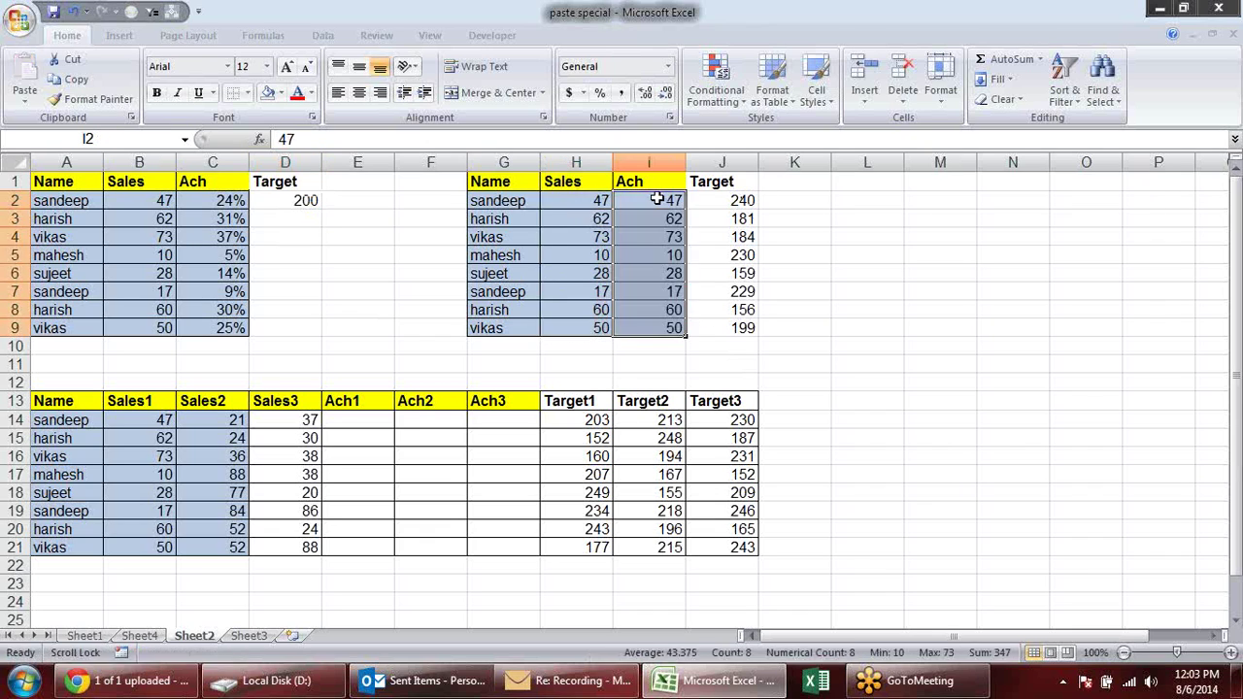
Divide I2:I9 by the row Targets J2:J9 using Paste Special Divide.
click(307, 199)
drag(744, 200, 739, 328)
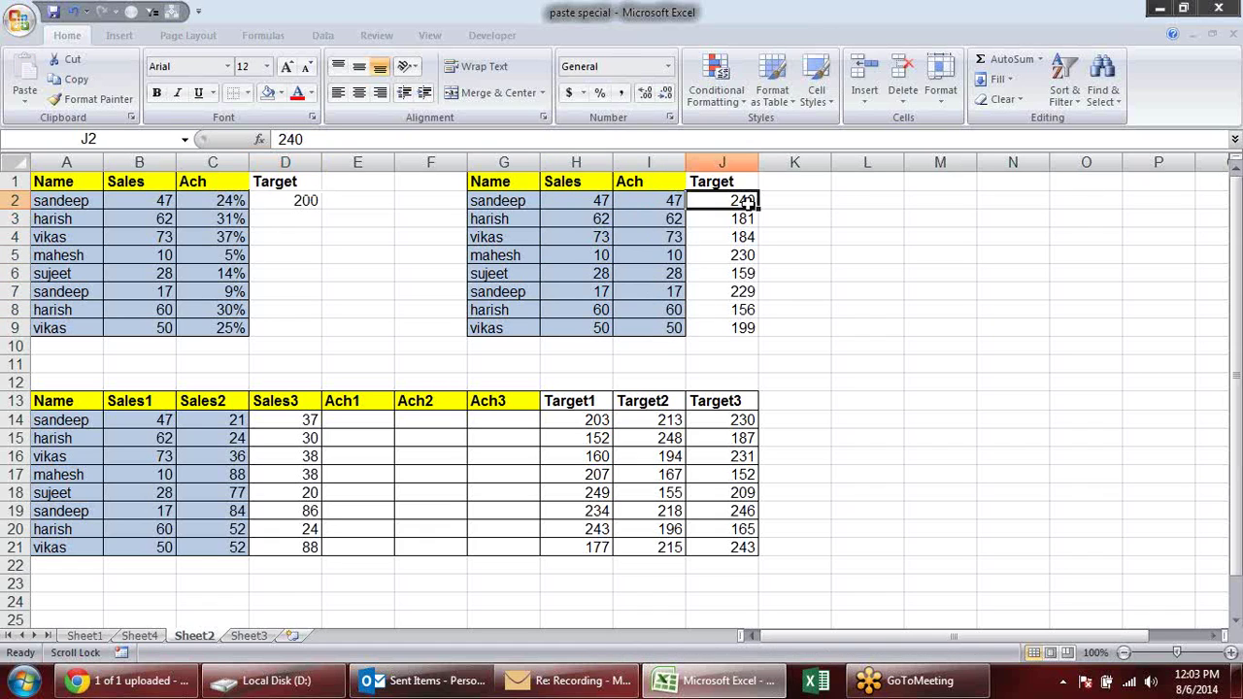
key(ctrl+c)
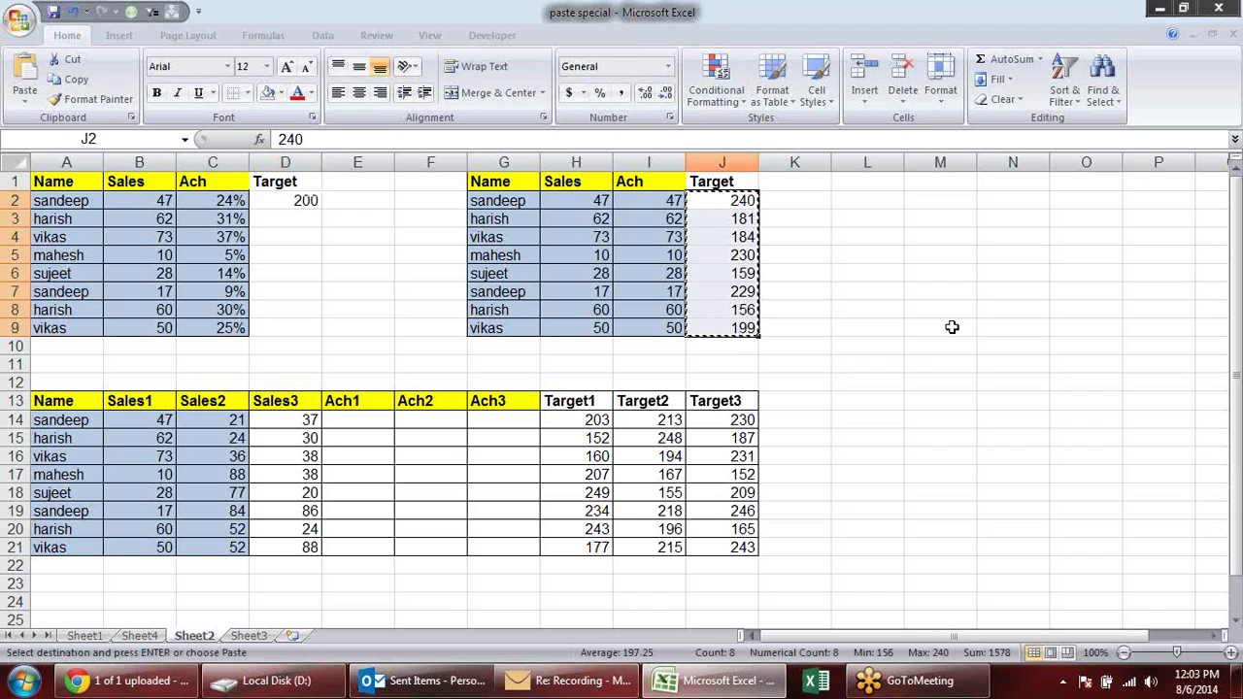
drag(675, 199, 653, 330)
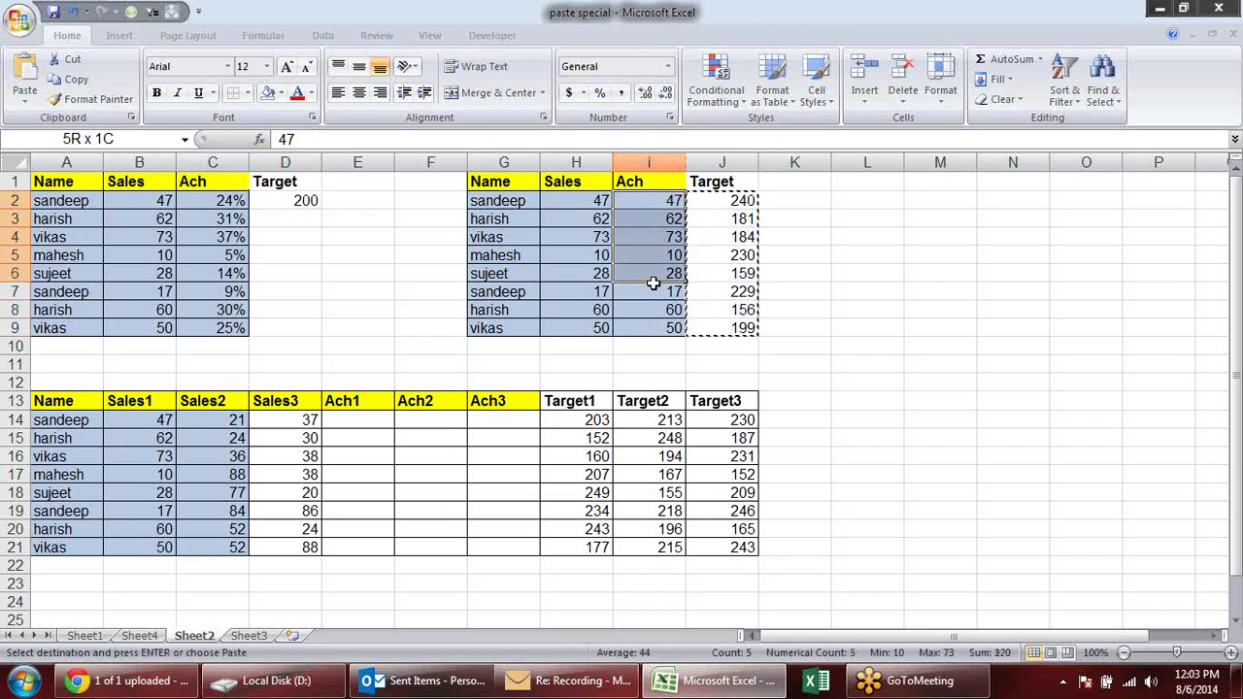
key(alt+e)
key(s)
click(890, 333)
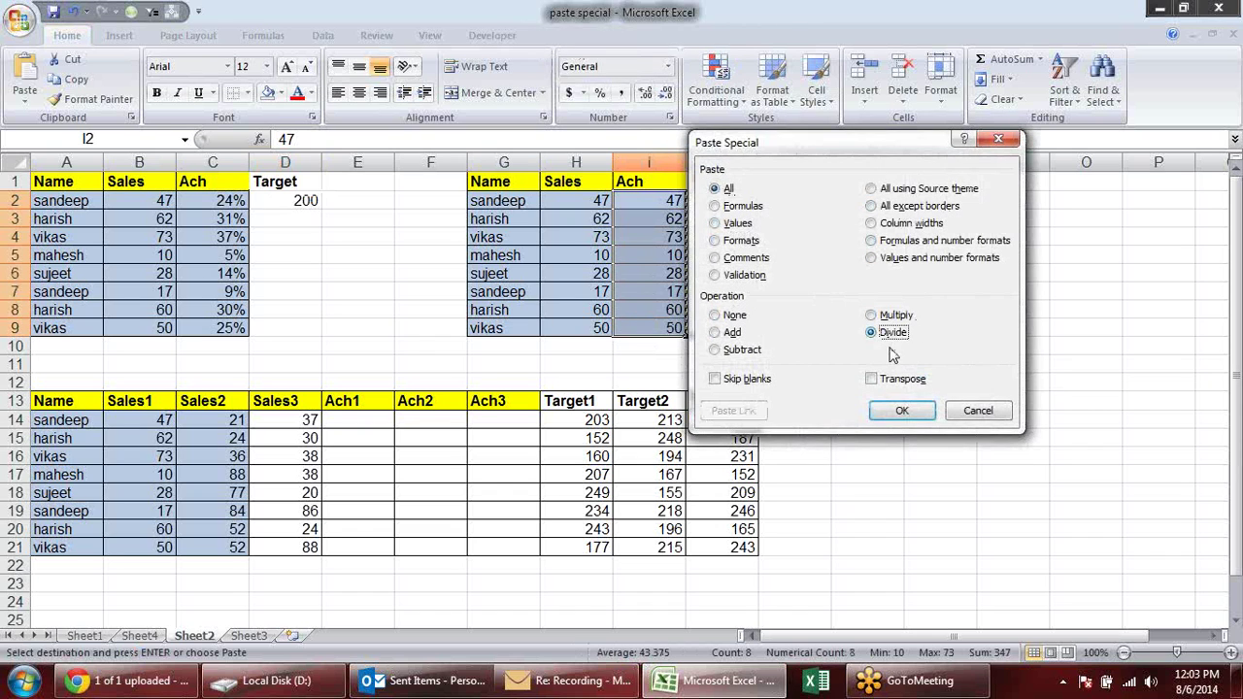
click(902, 411)
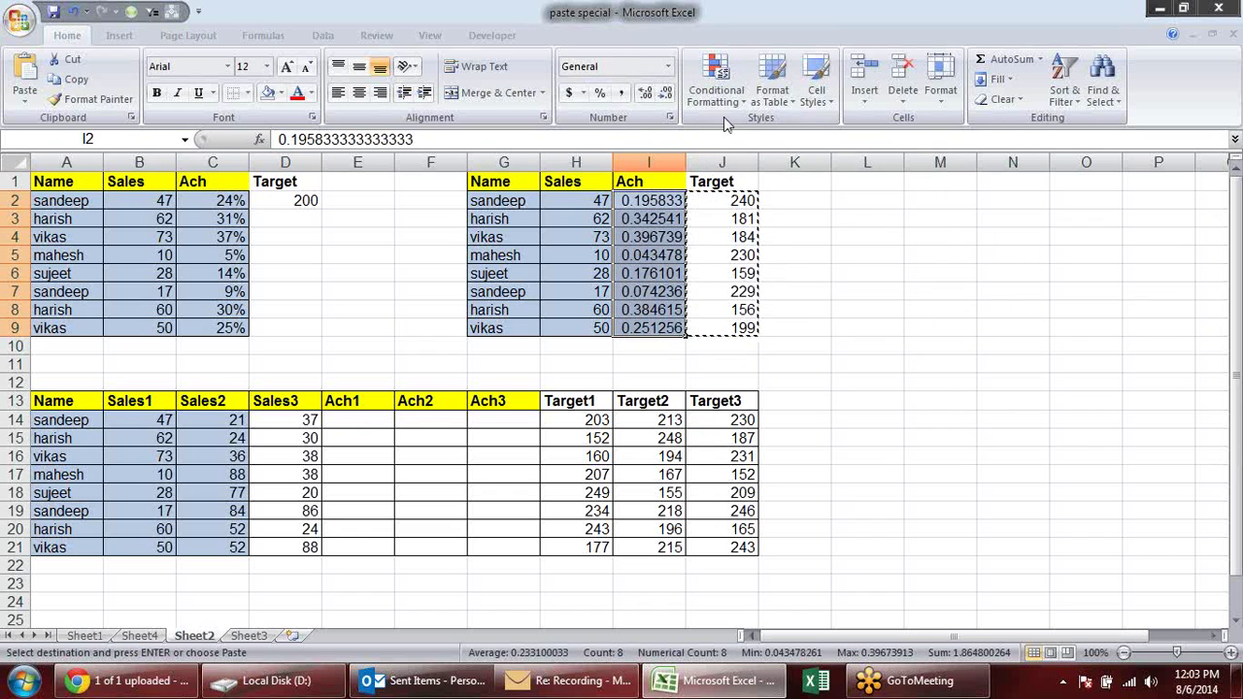
Format the Ach results as percentages and check rows, e.g. sales 47 against target 240.
click(602, 95)
click(862, 307)
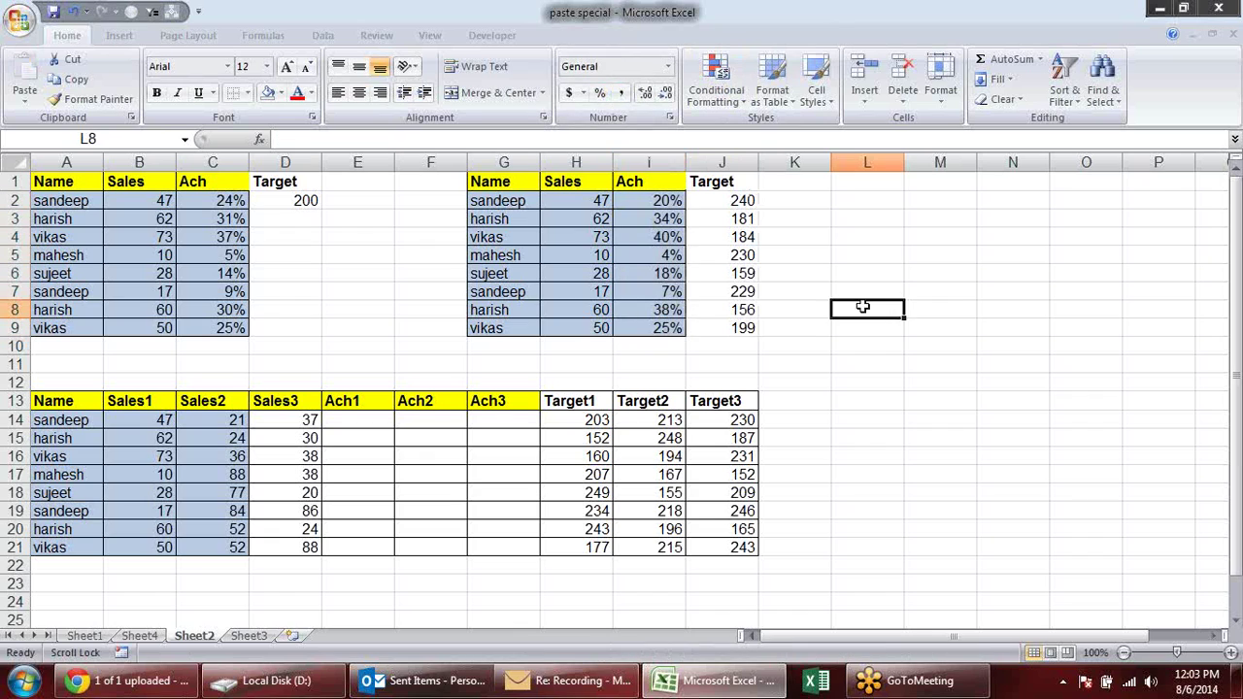
click(739, 200)
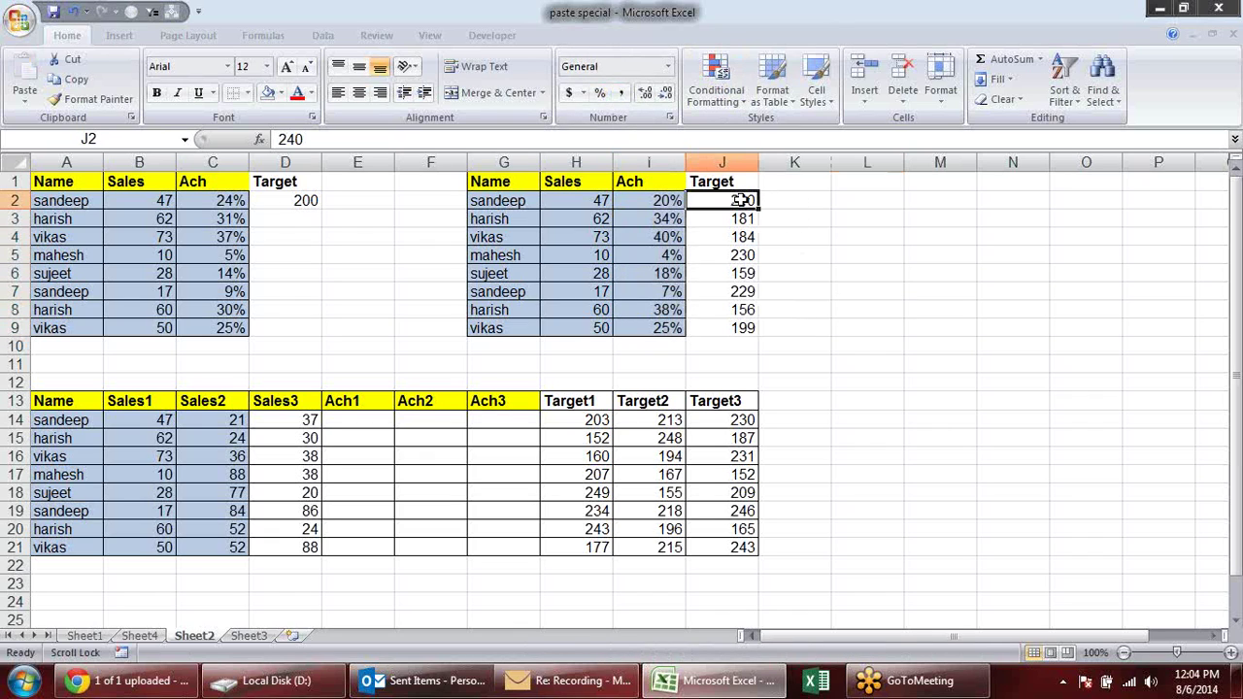
click(629, 200)
click(602, 200)
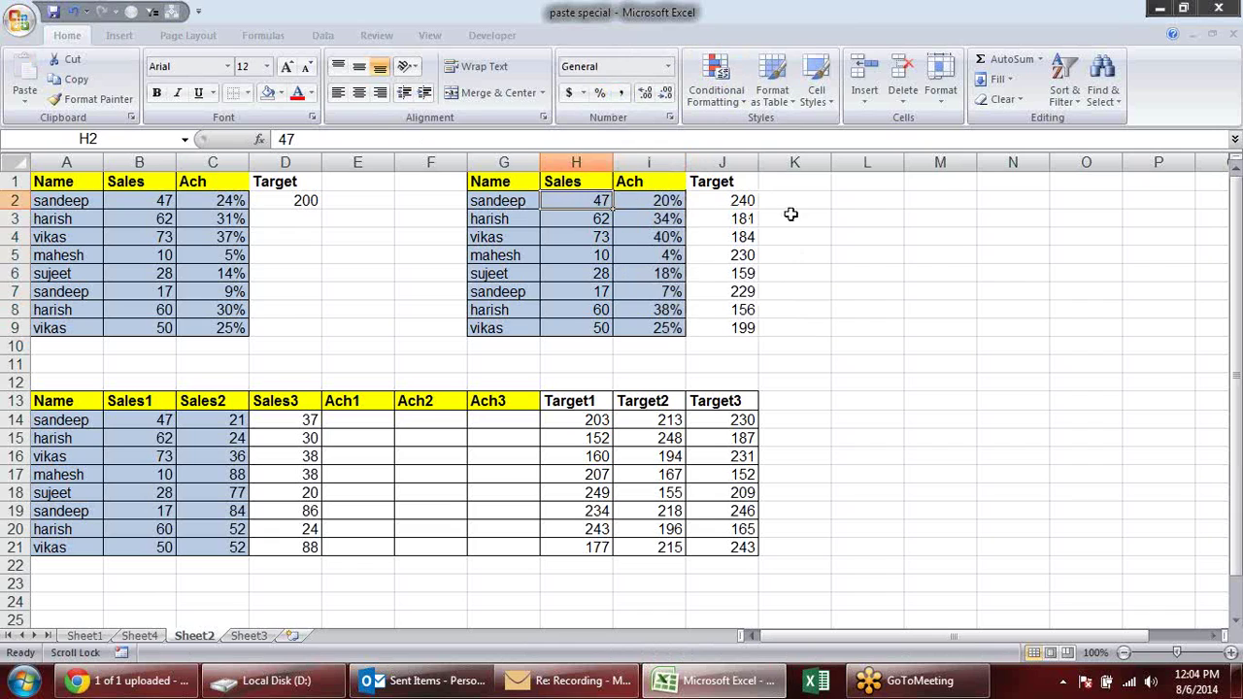
click(741, 220)
key(Left)
key(Left)
click(740, 237)
key(Left)
key(Left)
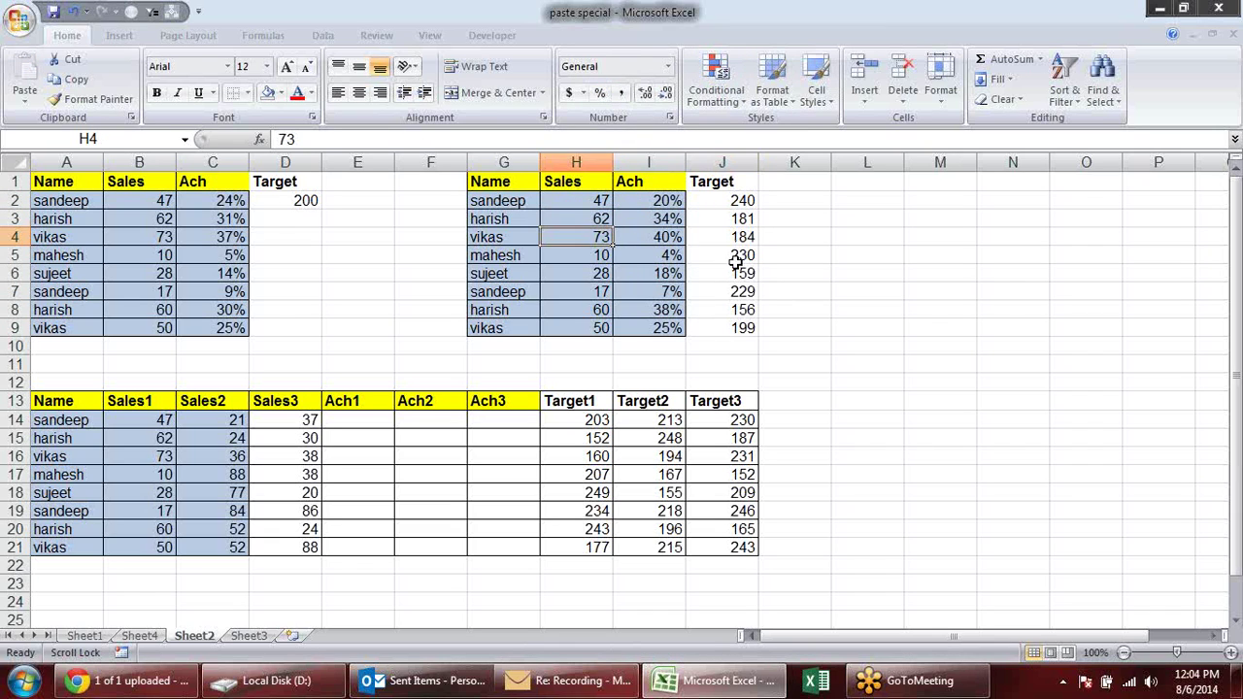
click(736, 262)
key(Left)
key(Left)
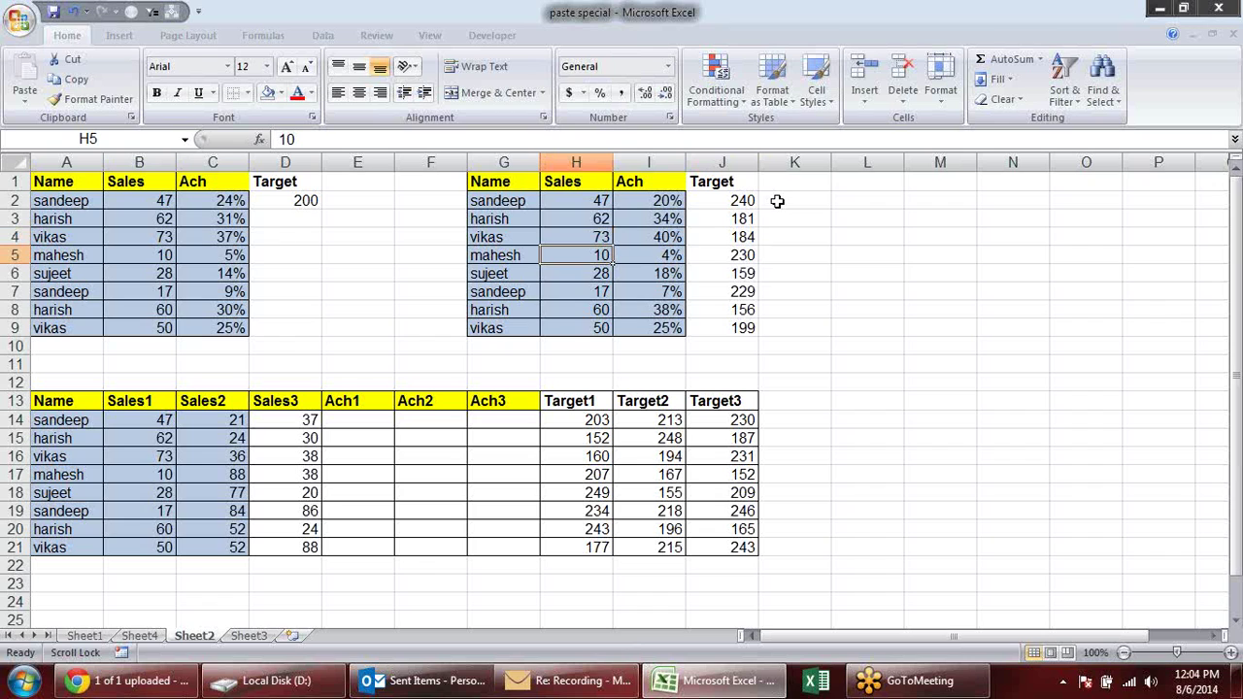
Copy Sales1–Sales3 (B14:D21) into Ach1–Ach3 starting at E14.
scroll(494, 416, down, 1)
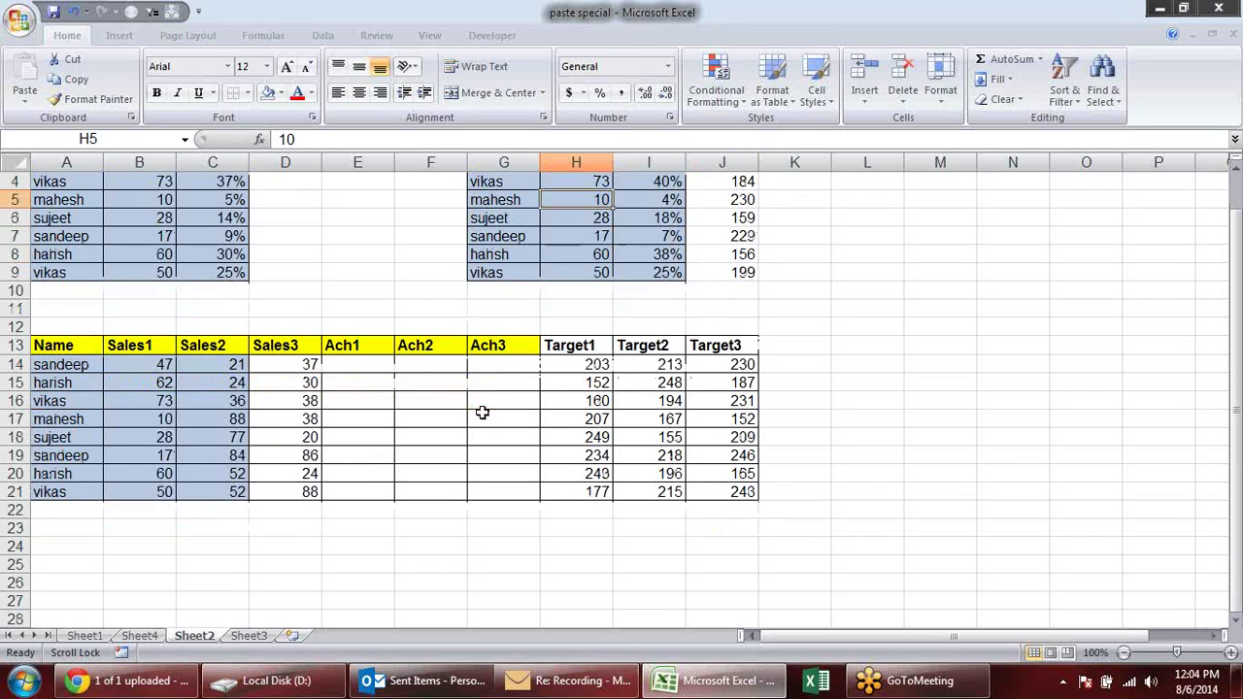
mouse_move(138, 361)
mouse_down()
mouse_move(294, 417)
mouse_move(291, 491)
mouse_up()
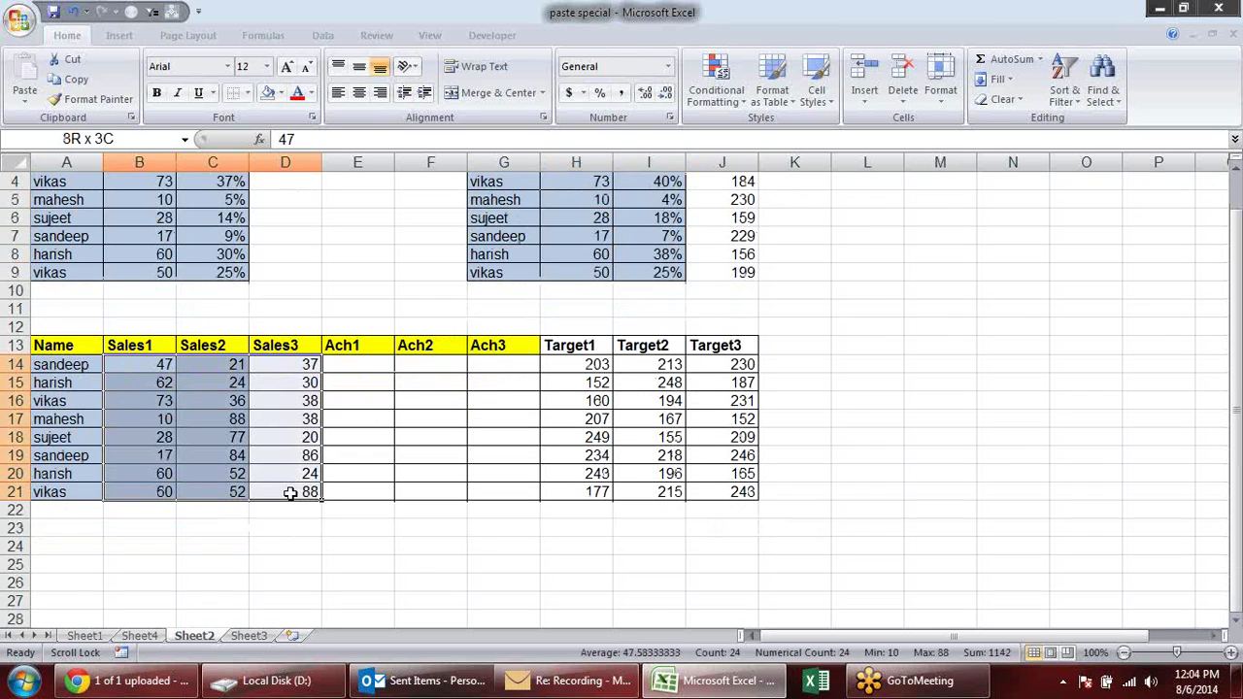
mouse_move(595, 367)
mouse_down()
mouse_move(770, 477)
mouse_move(730, 493)
mouse_up()
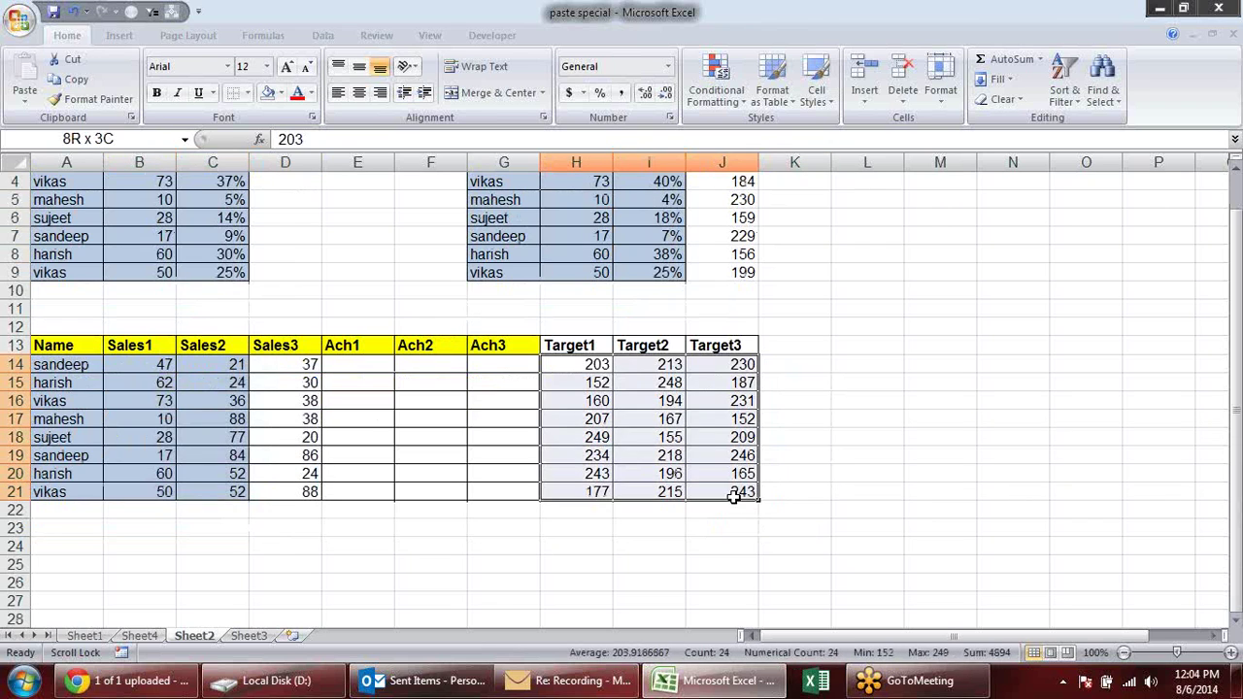
drag(163, 361, 307, 492)
key(ctrl+c)
click(347, 357)
key(ctrl+v)
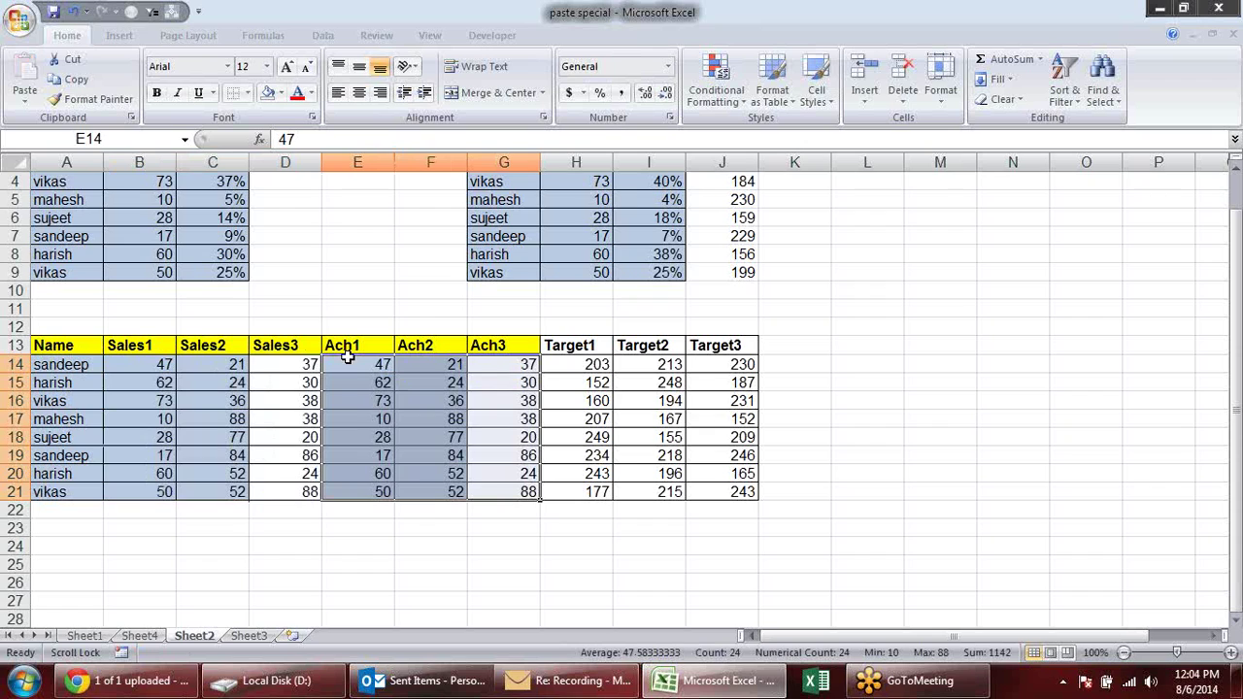
Divide E14:G21 by the Target1–Target3 values H14:J21 using Paste Special Divide.
mouse_move(594, 365)
mouse_down()
mouse_move(764, 455)
mouse_move(743, 493)
mouse_up()
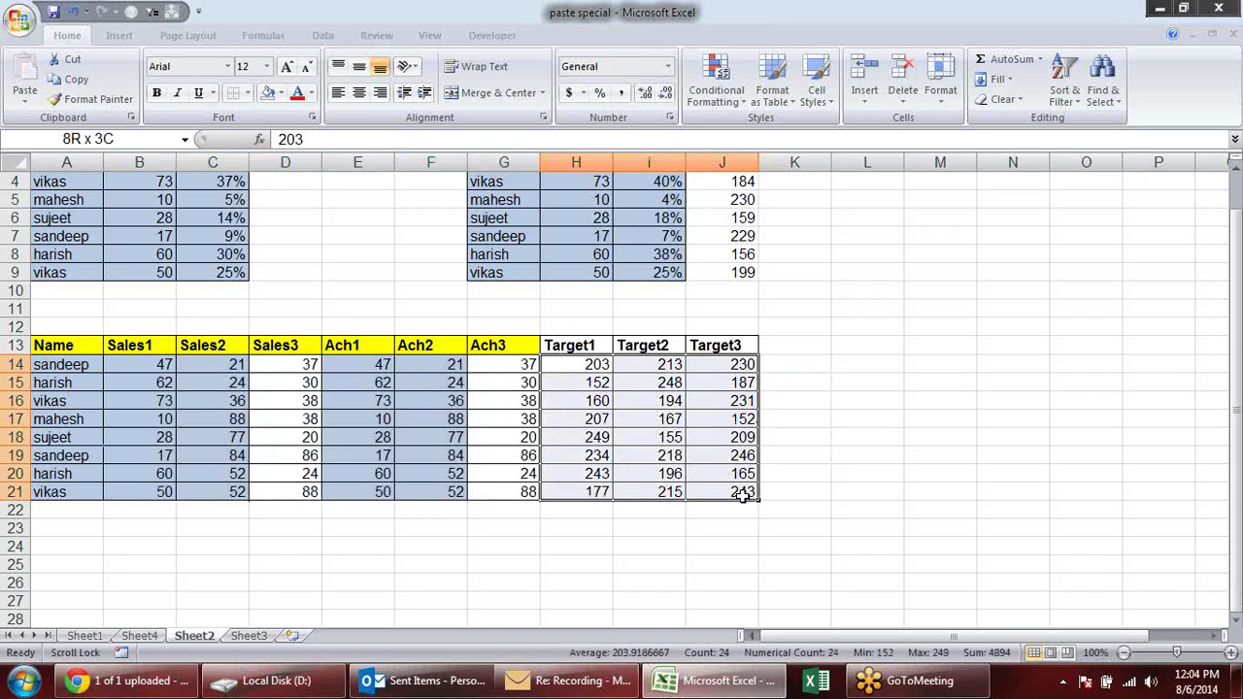
key(ctrl+c)
drag(395, 364, 525, 498)
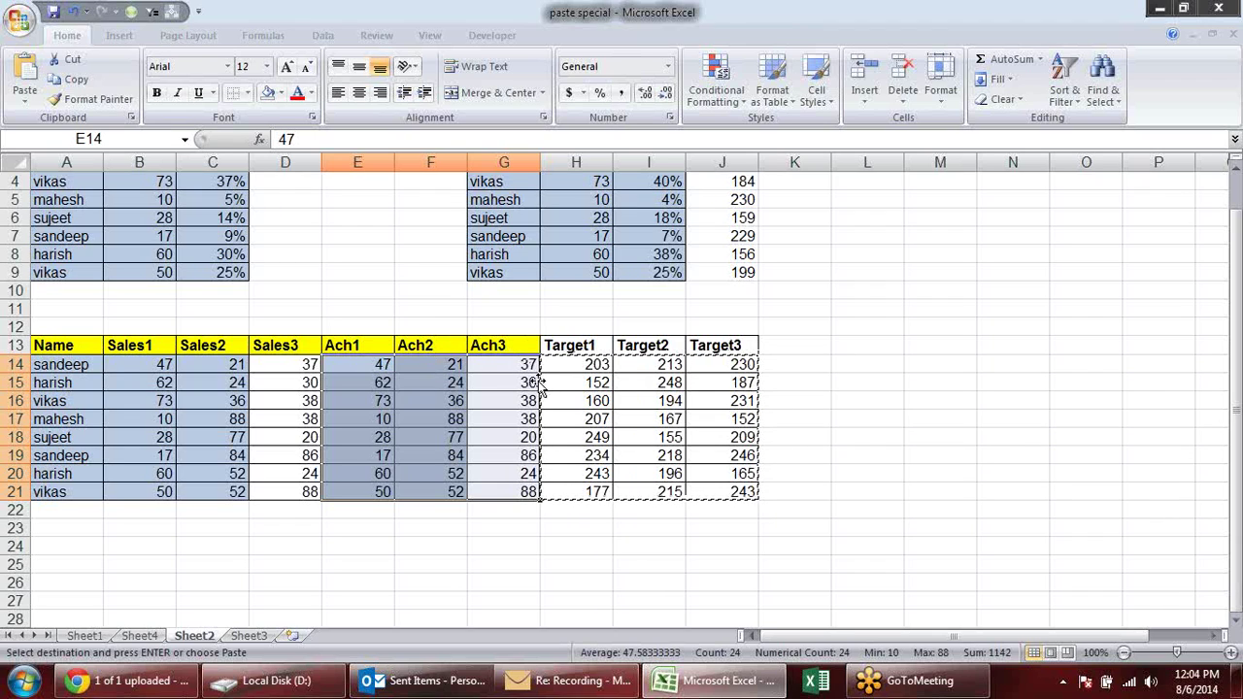
text(ed)
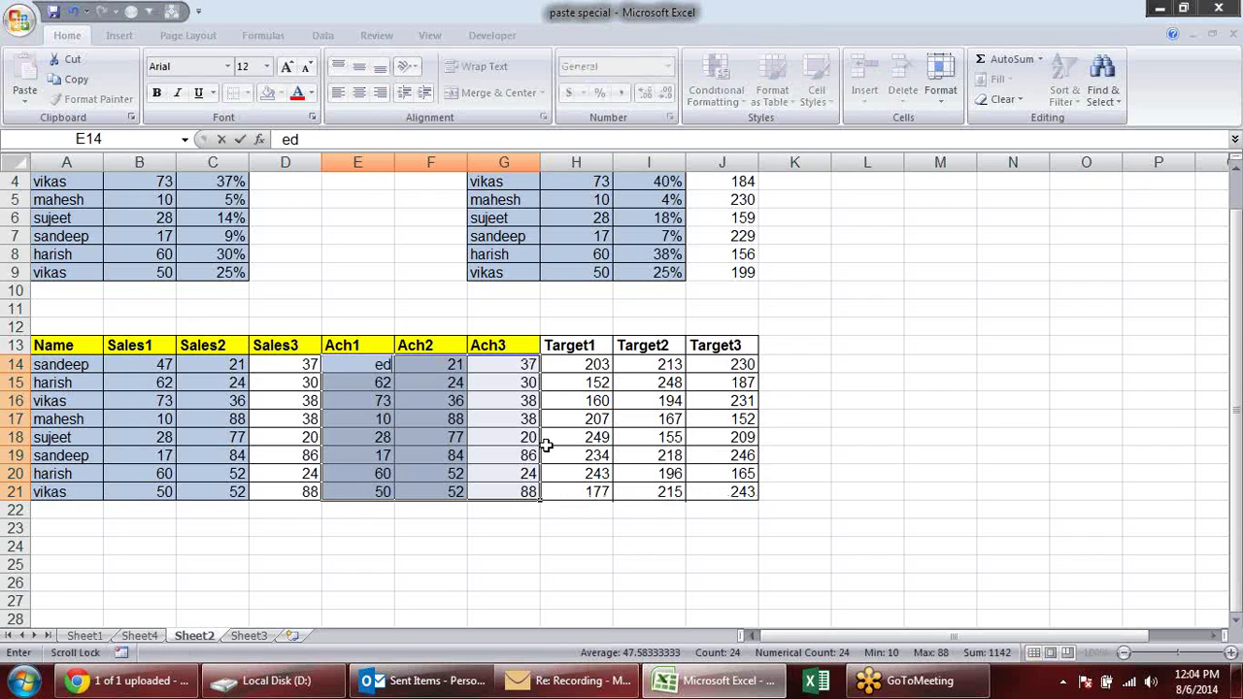
key(Escape)
drag(566, 362, 755, 492)
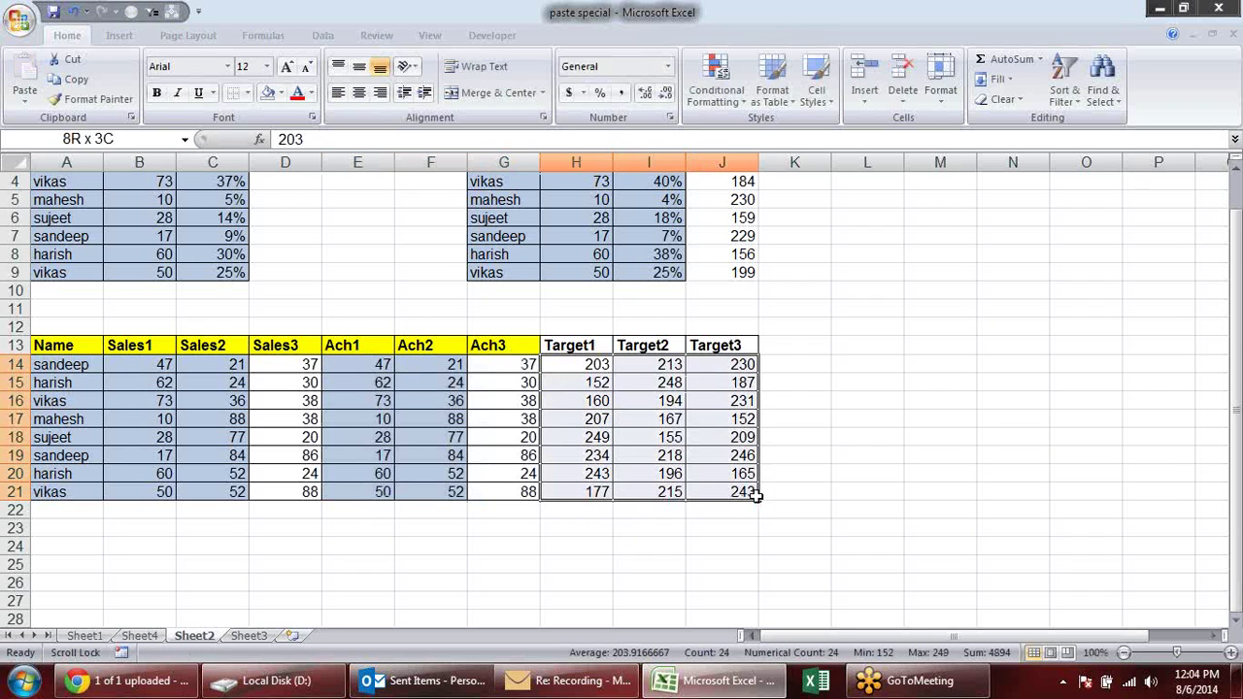
key(ctrl+c)
drag(372, 364, 512, 488)
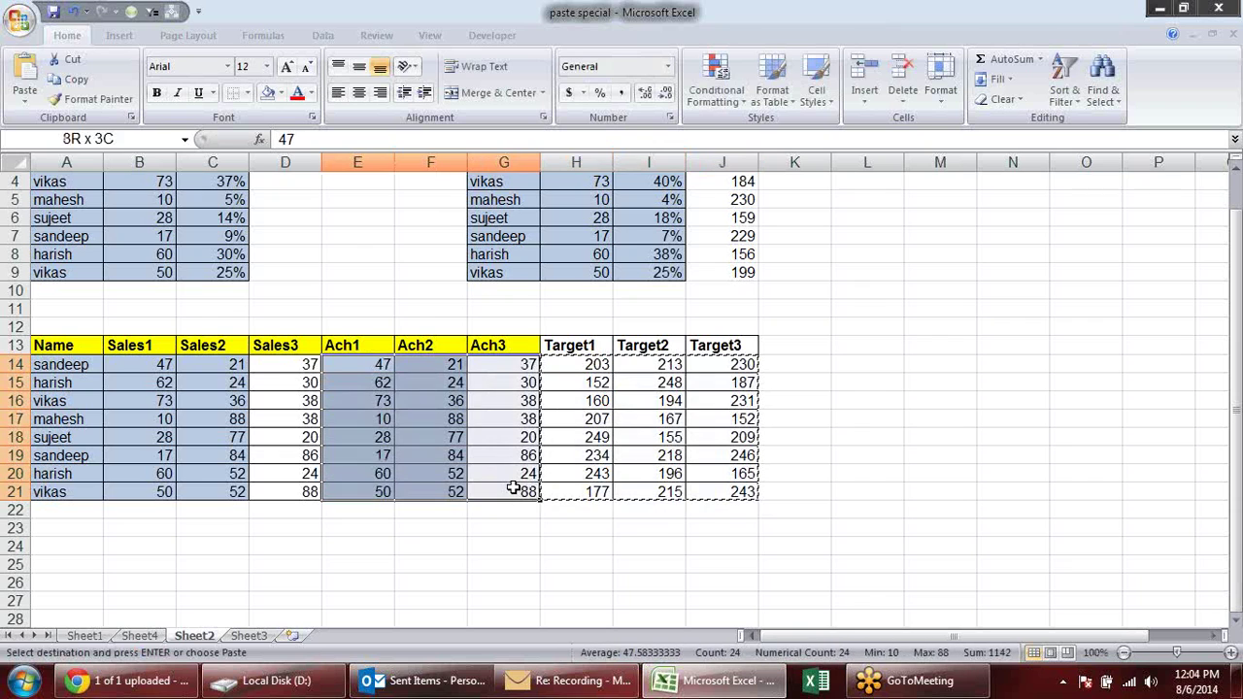
key(alt+e)
key(s)
click(870, 332)
click(901, 409)
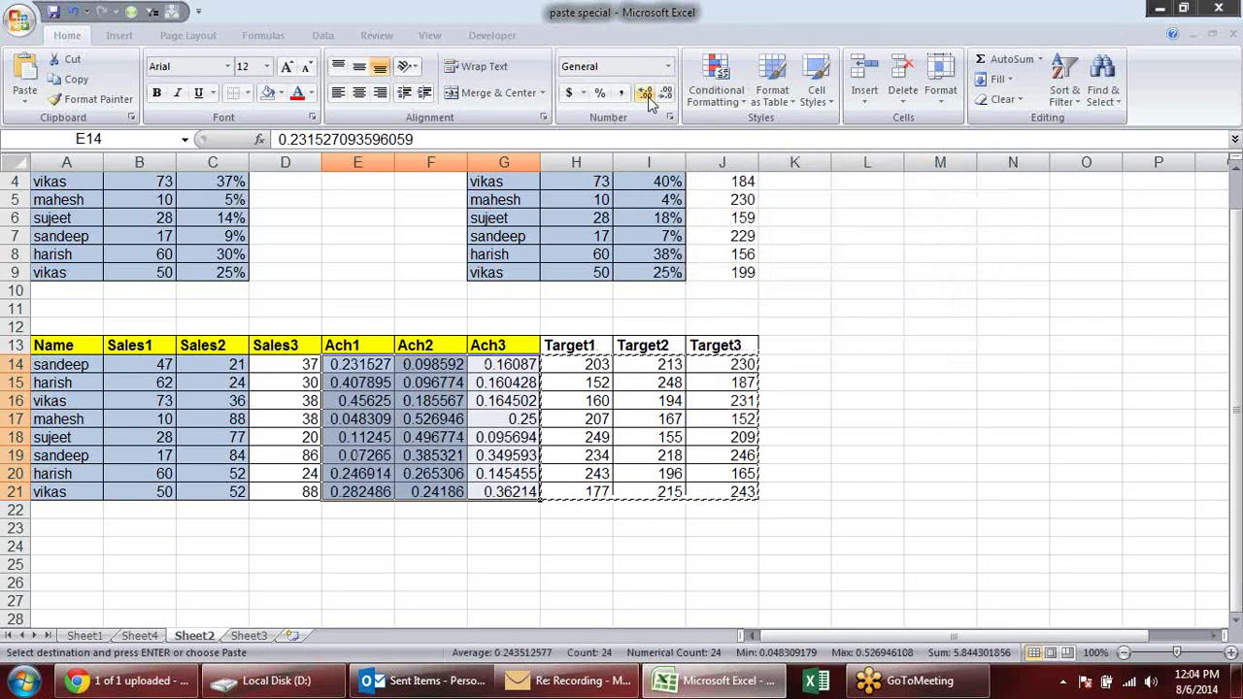
Format Ach1–Ach3 as percentages, starting 23%, 10%, 16%.
click(599, 93)
click(913, 383)
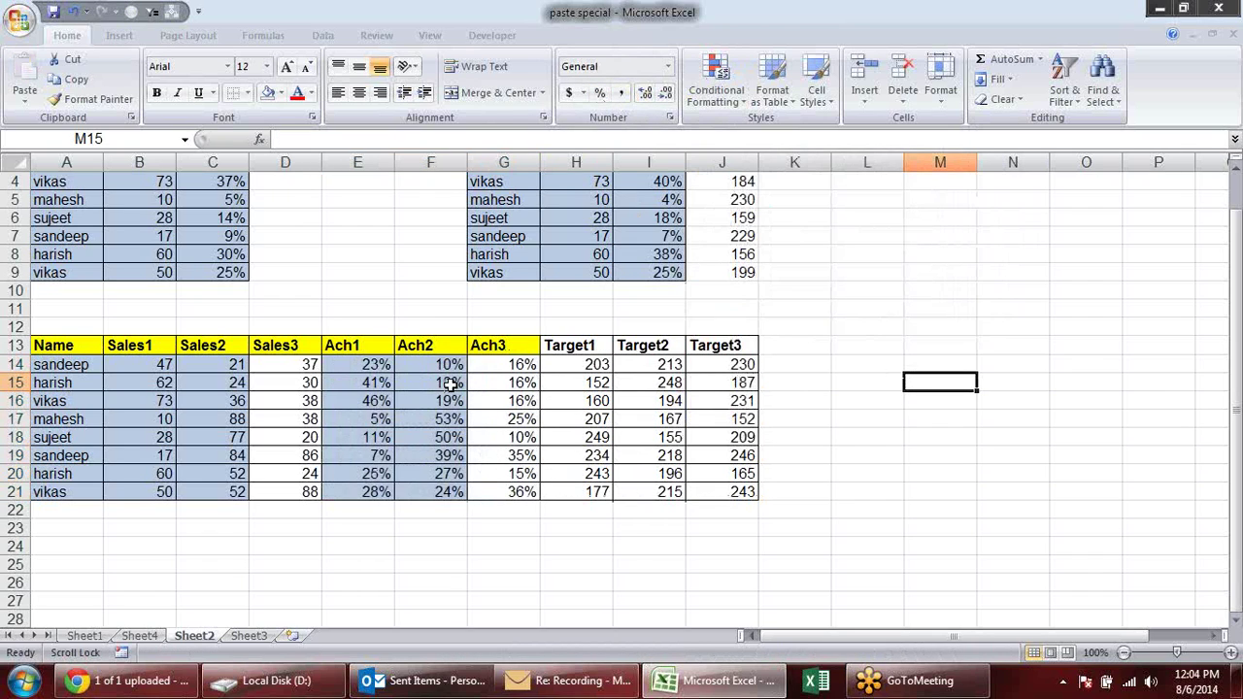
scroll(832, 447, up, 1)
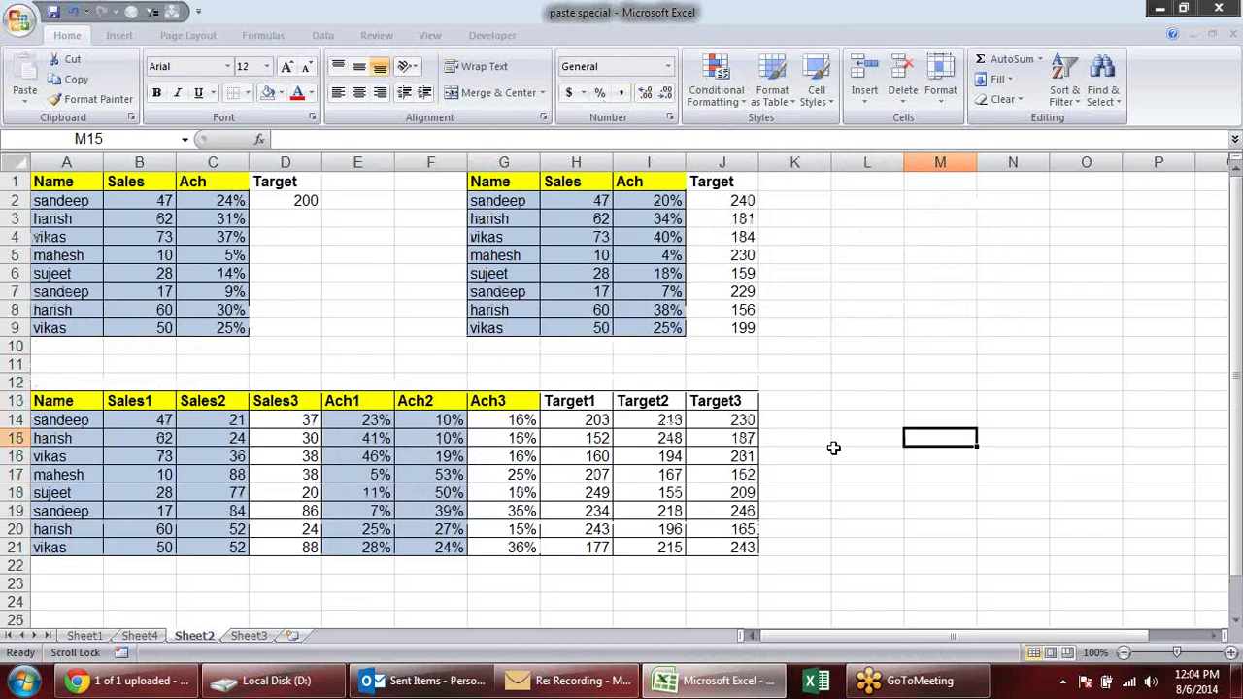
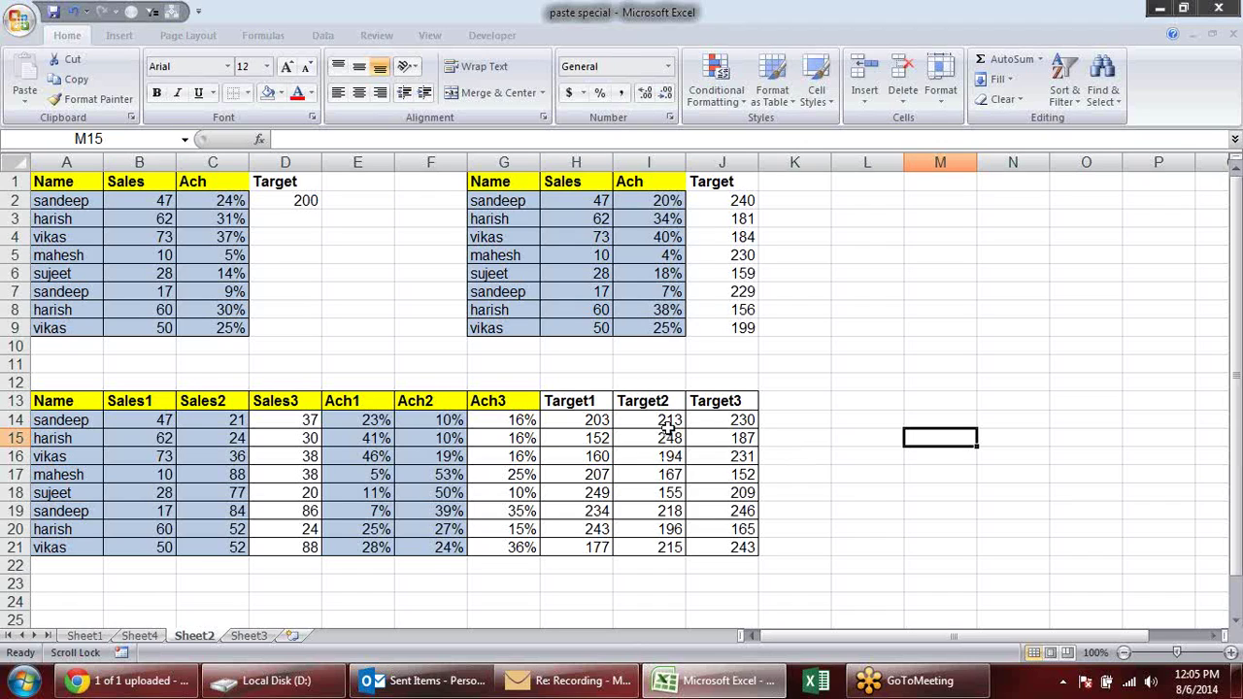
Open Sheet3 and look over the five names' yearly figures for 2010–2014.
click(248, 637)
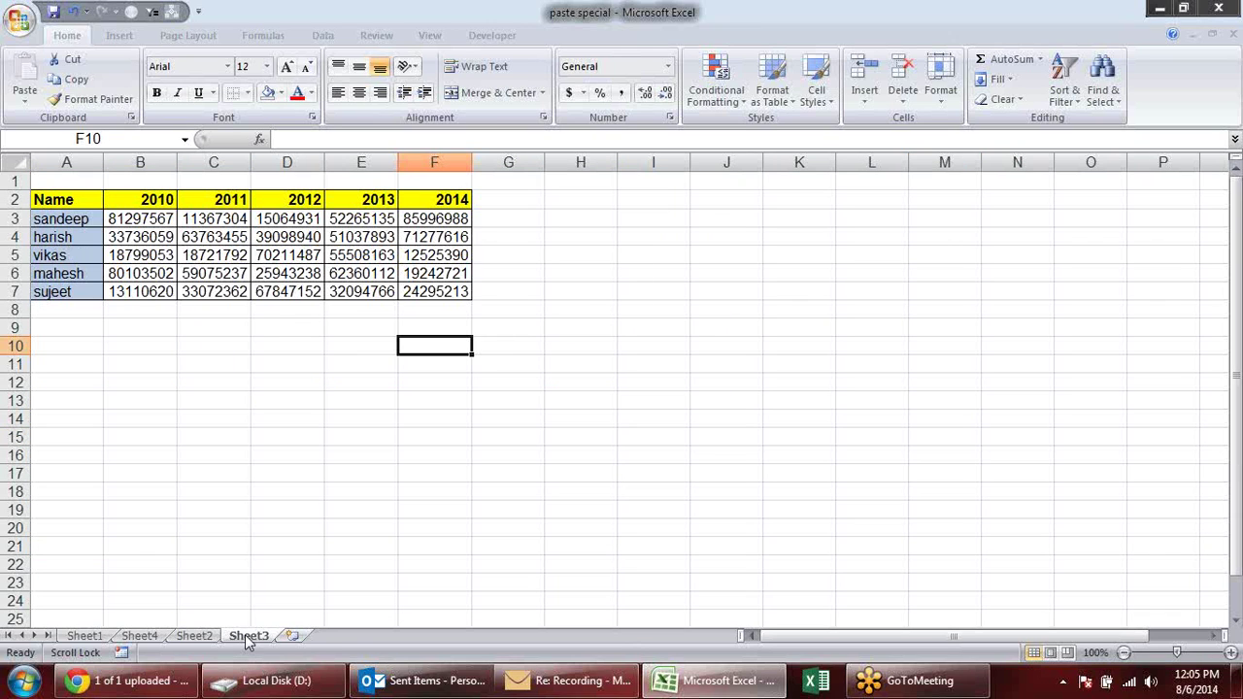
click(299, 344)
drag(81, 218, 33, 288)
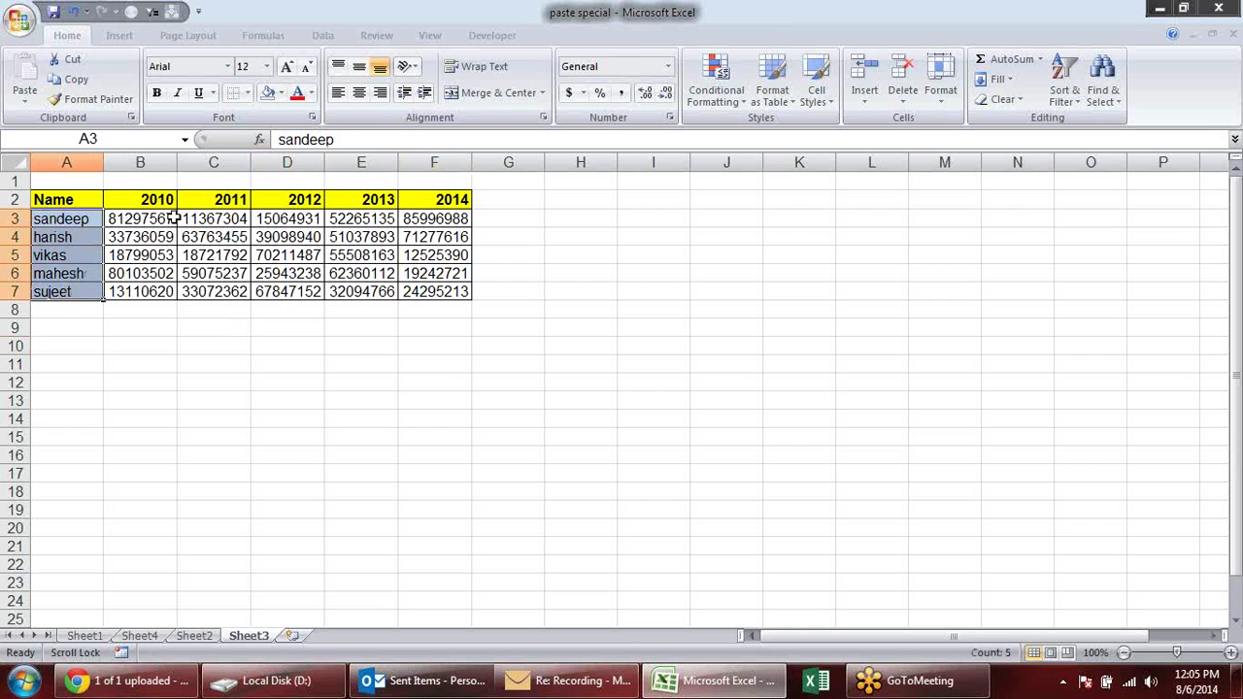
drag(151, 218, 453, 300)
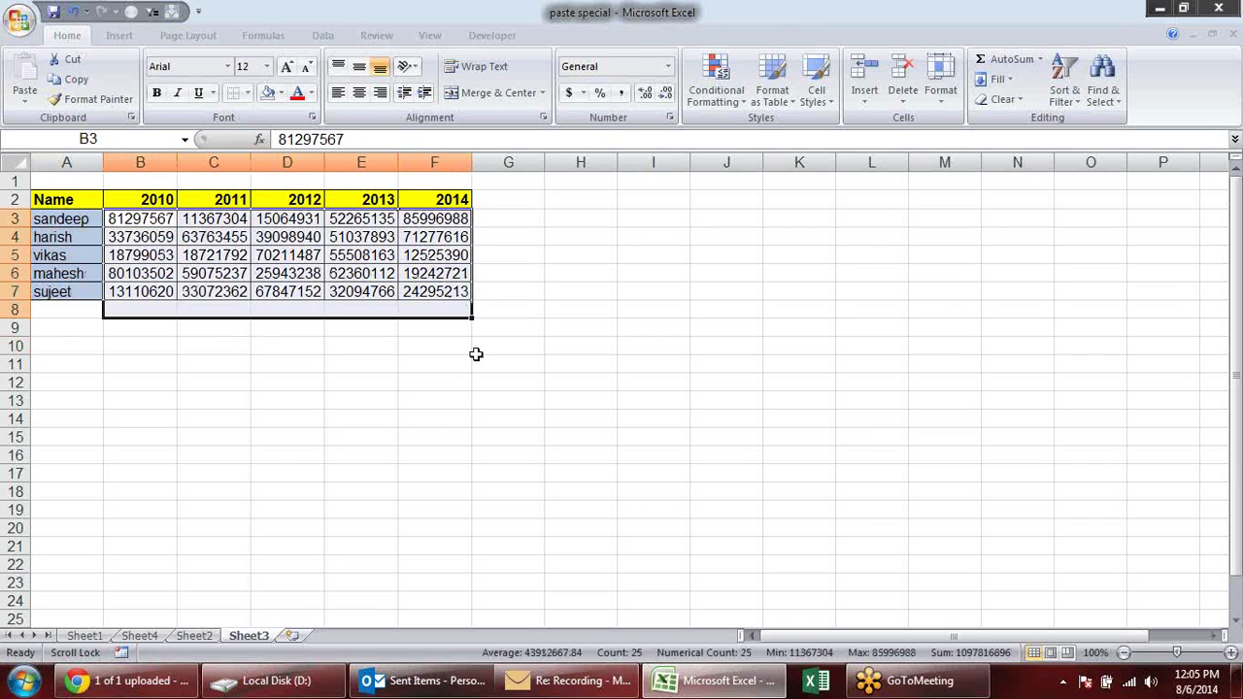
click(534, 453)
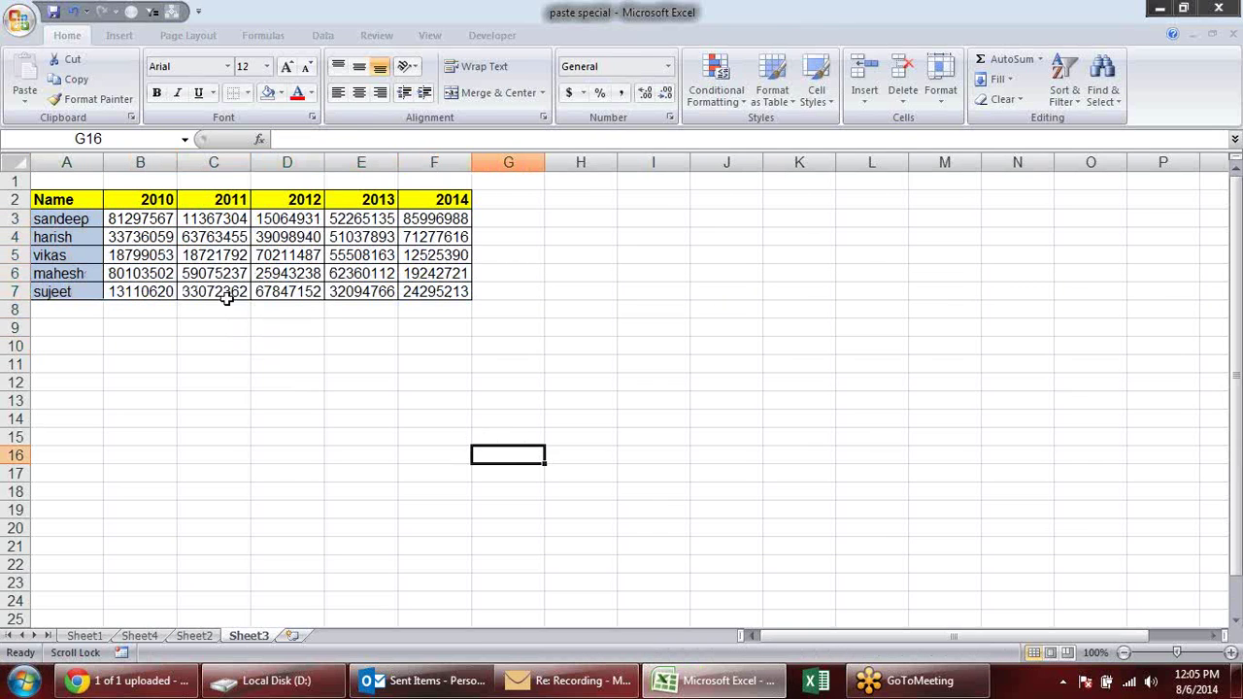
click(157, 222)
click(217, 221)
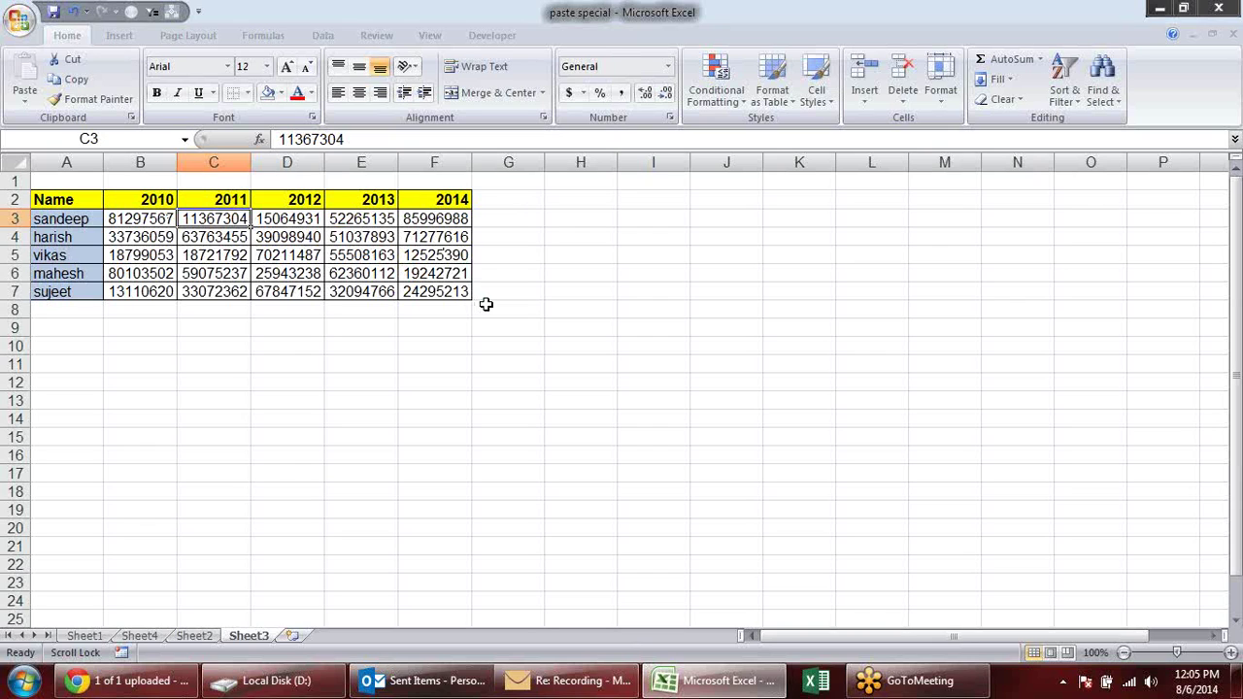
Enter the divisor 10000000 in H2 and divide the figures B3:F7 by it with Paste Special Divide.
click(587, 196)
text(1000)
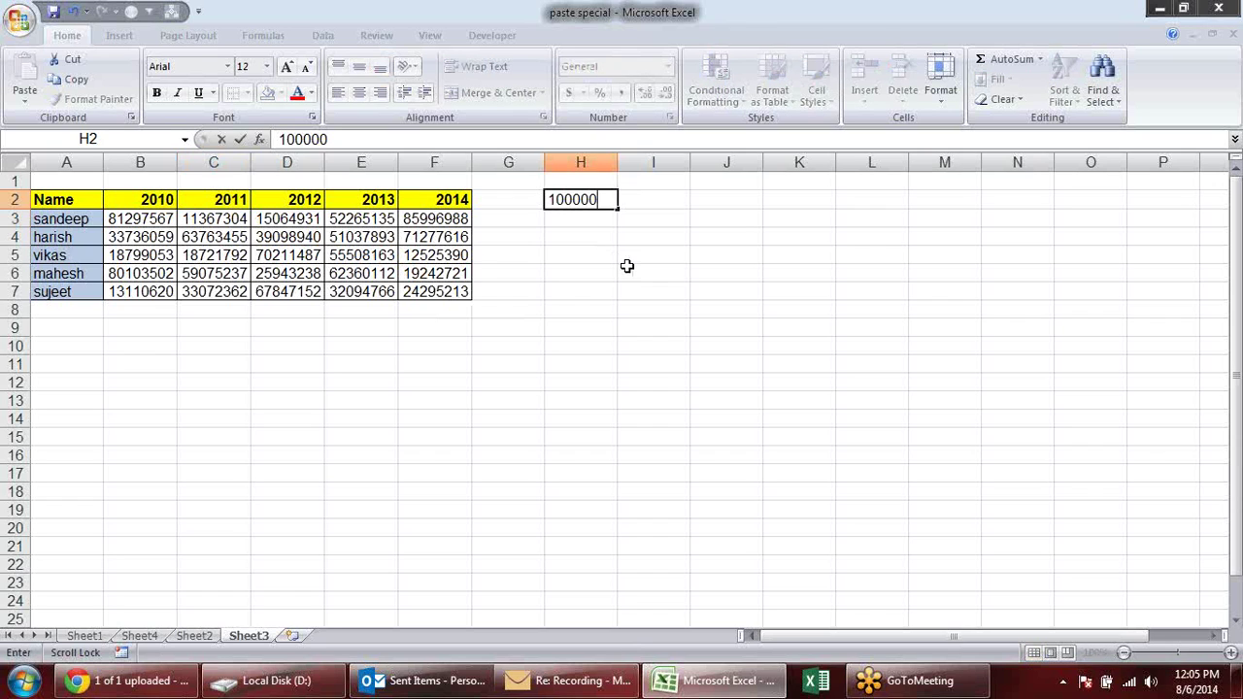
text(00)
key(Return)
click(583, 202)
key(ctrl+c)
drag(145, 217, 450, 293)
key(alt+e)
key(s)
click(870, 332)
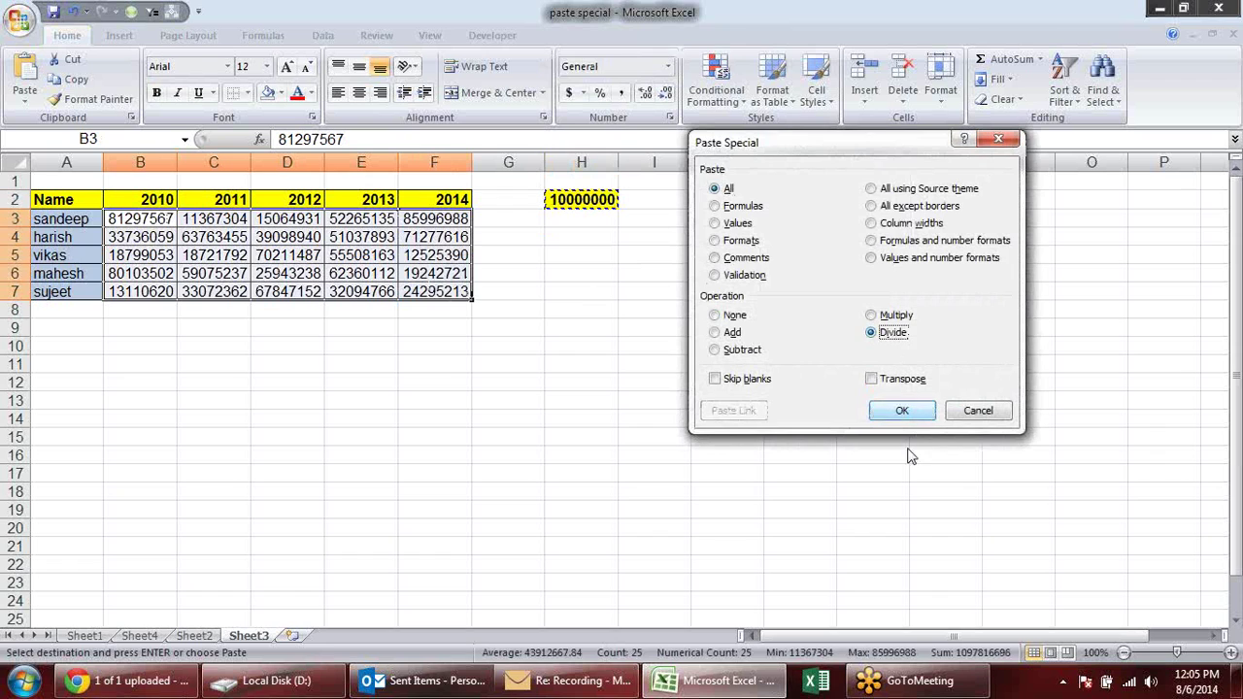
click(901, 410)
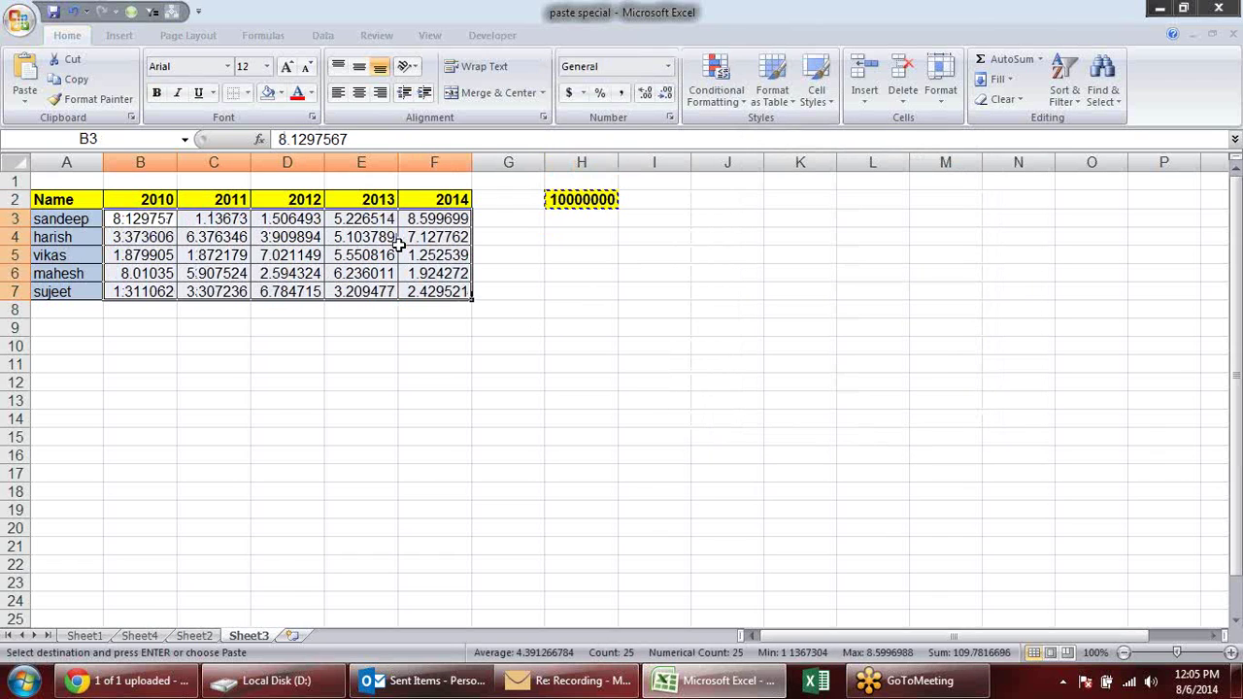
Reduce the divided figures to one decimal, check them, and return to Sheet2.
click(666, 93)
click(666, 93)
click(666, 94)
click(665, 94)
click(666, 93)
click(632, 307)
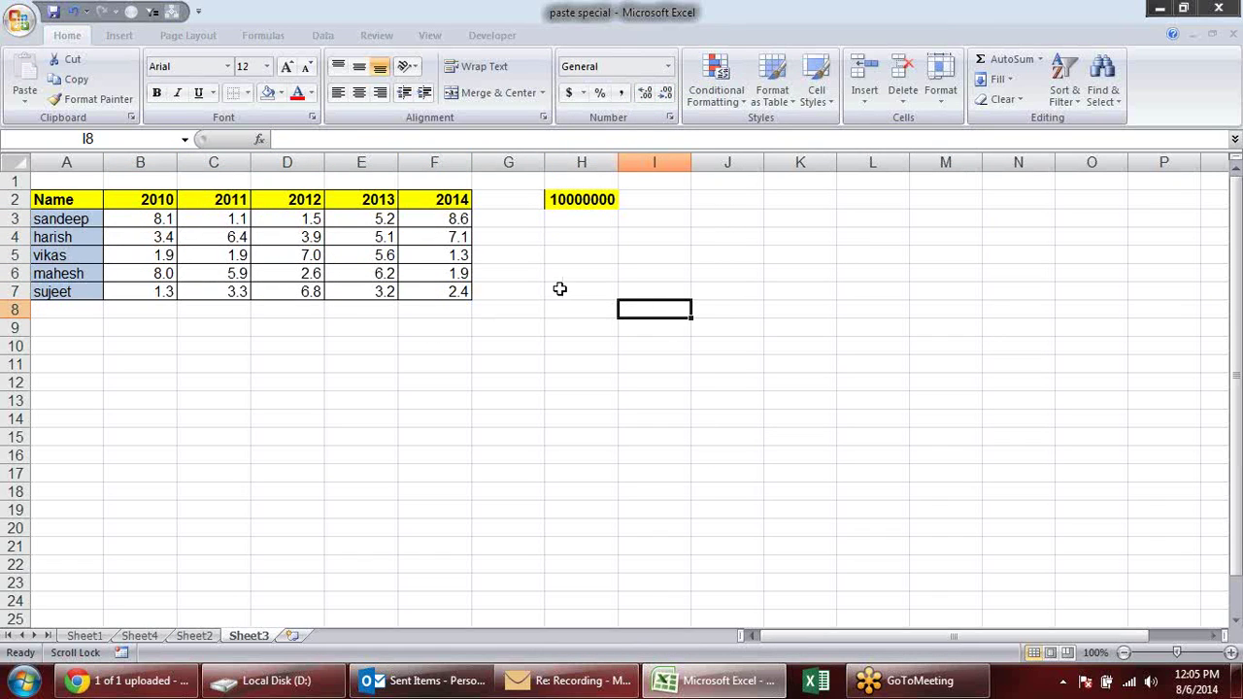
click(559, 289)
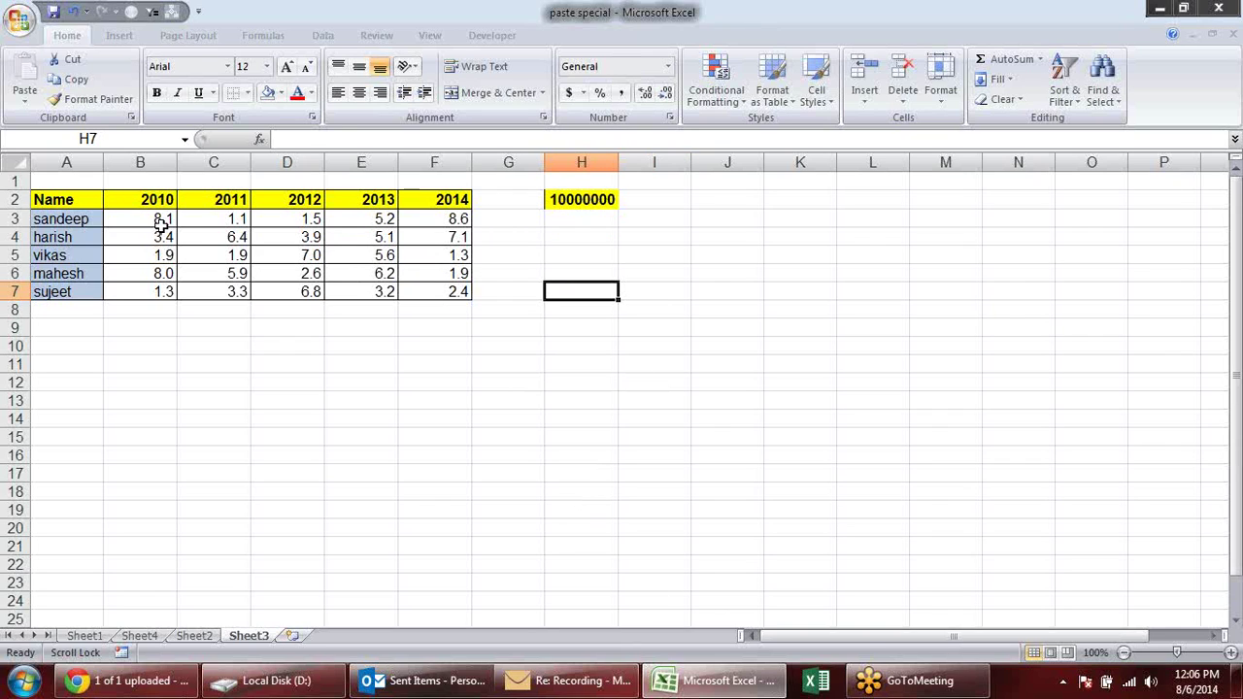
drag(161, 221, 461, 292)
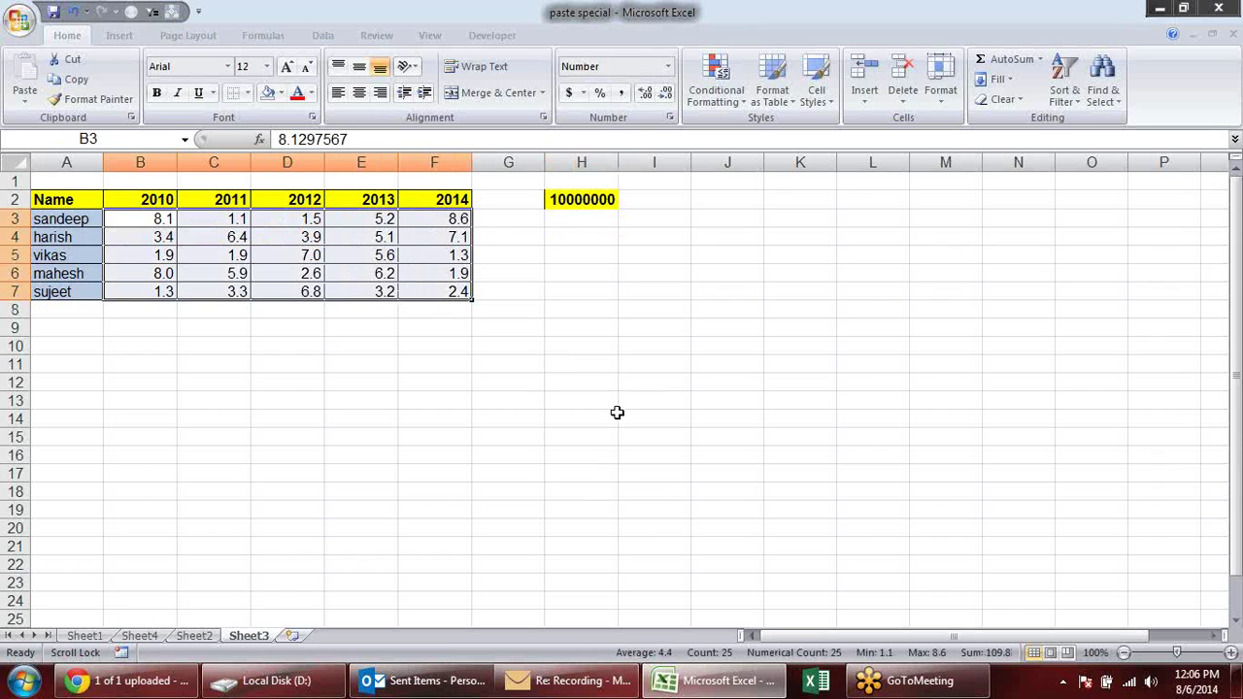
click(596, 202)
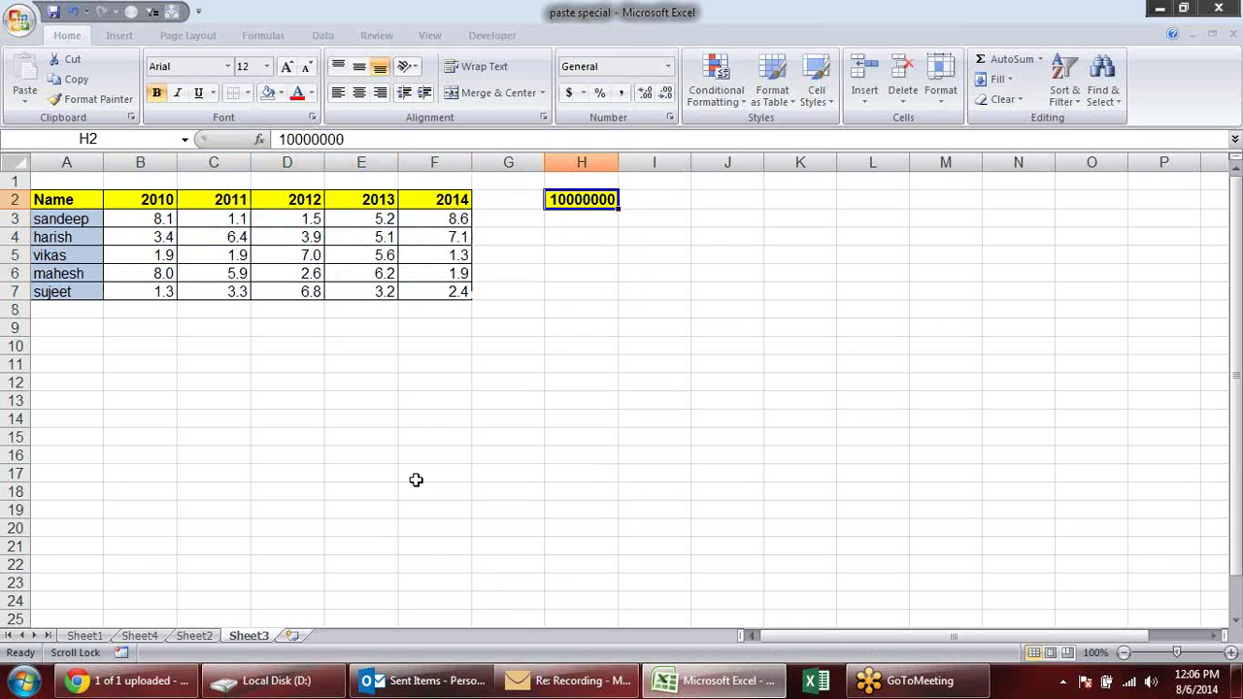
click(473, 310)
click(205, 639)
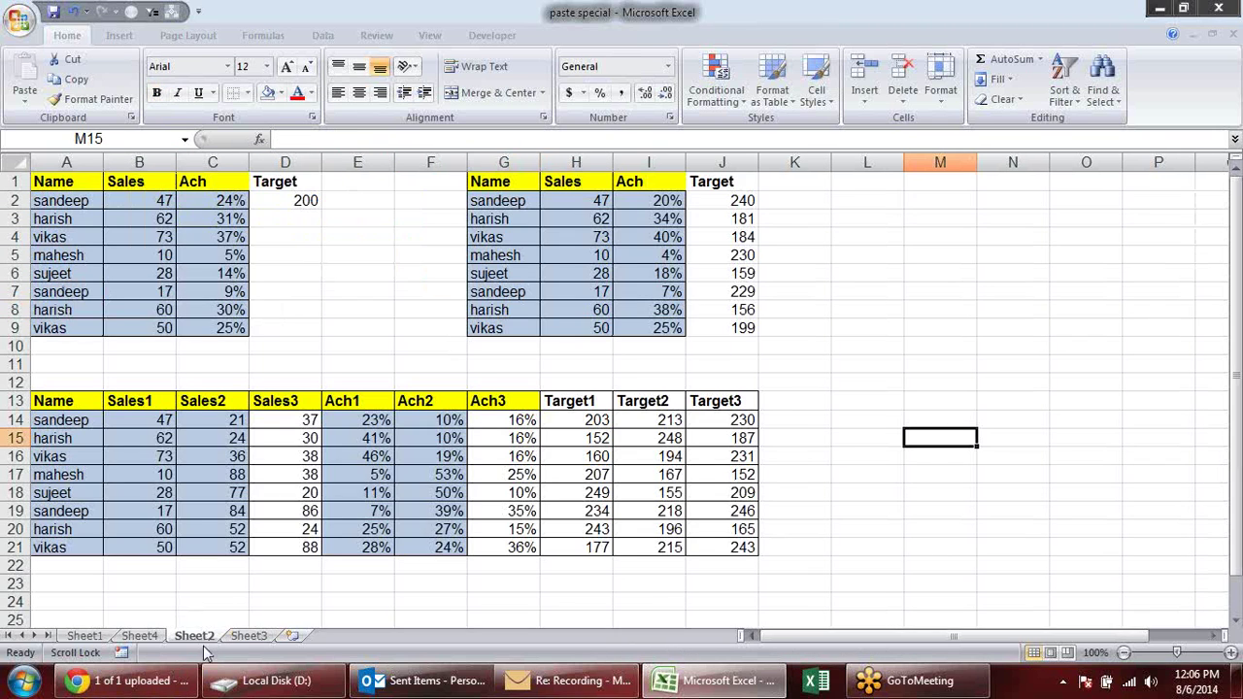
On Sheet1, delete columns E:J holding the duplicate tables, then copy the table A1:C9.
click(146, 639)
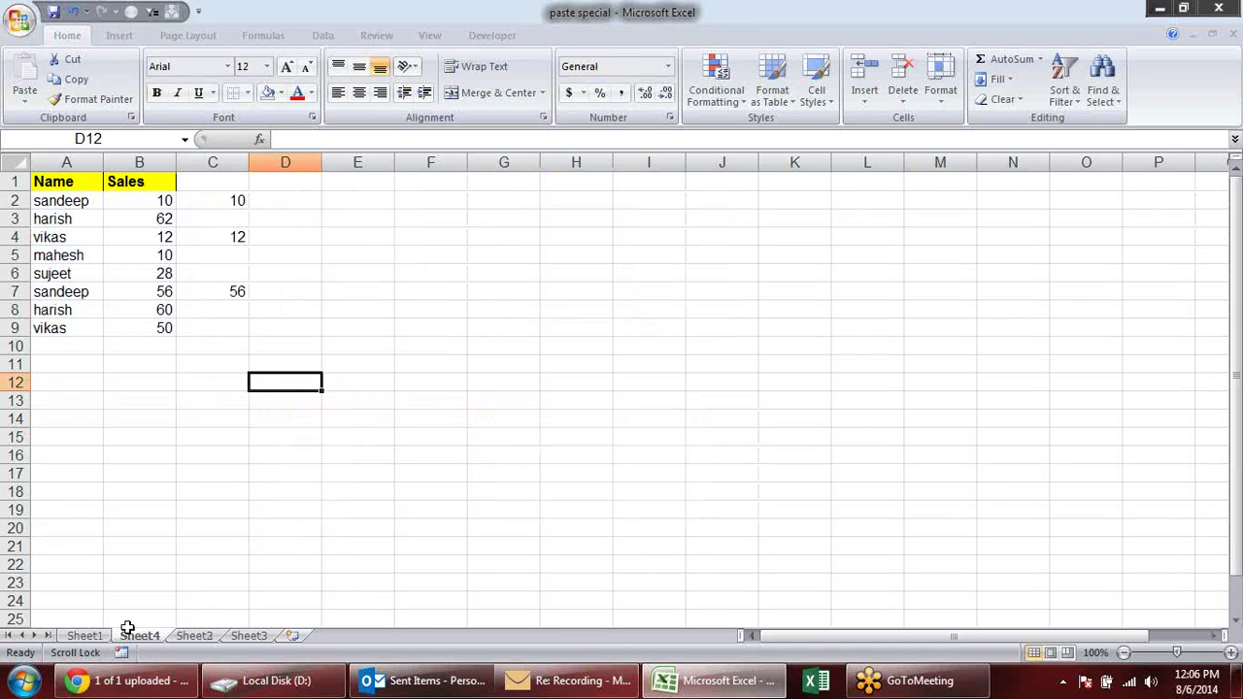
click(96, 635)
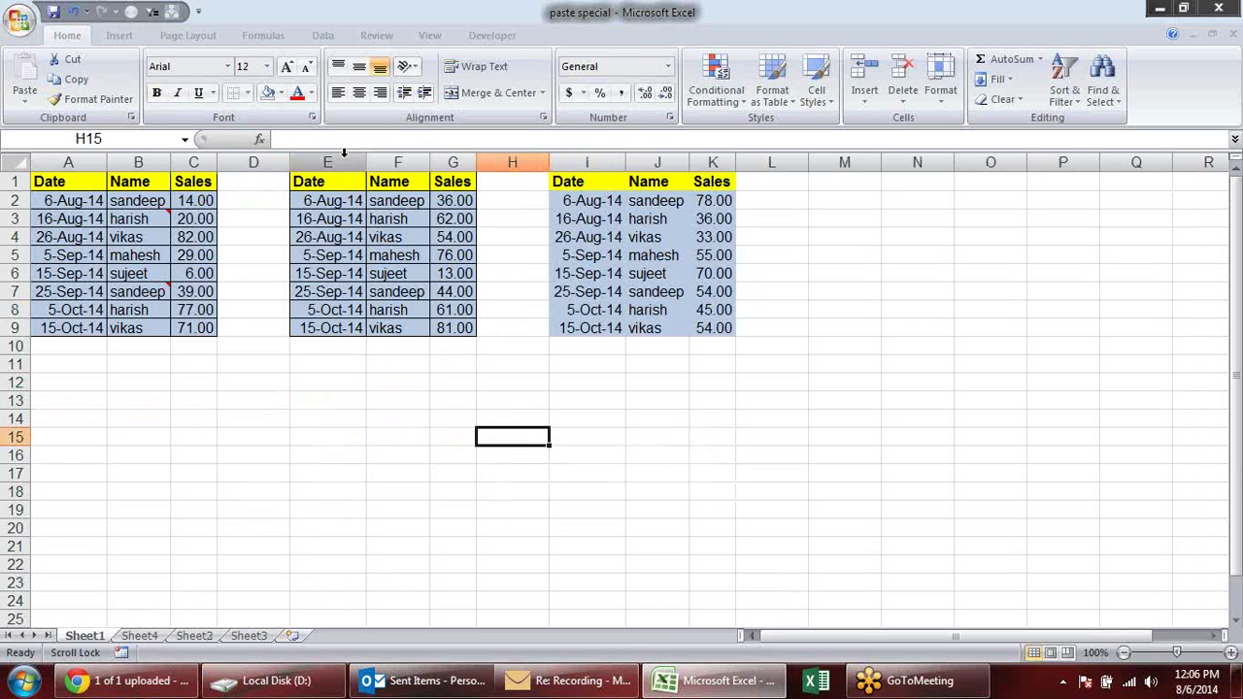
drag(328, 161, 669, 161)
key(alt+e)
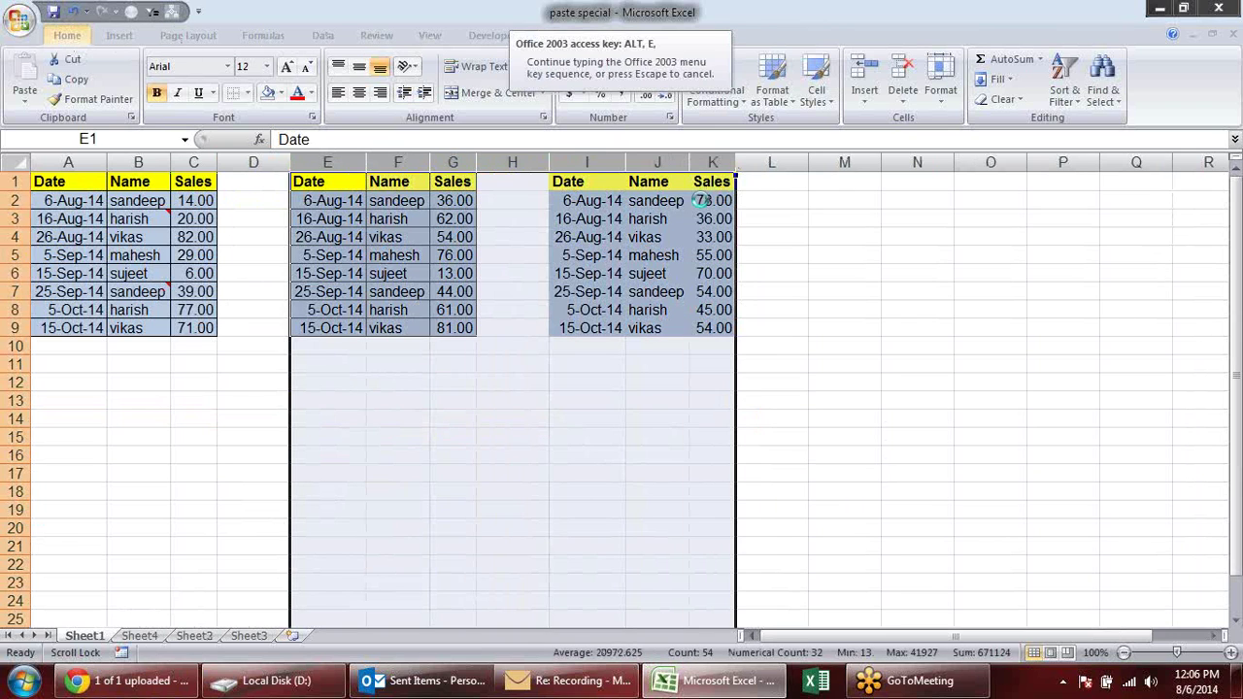
key(d)
click(665, 403)
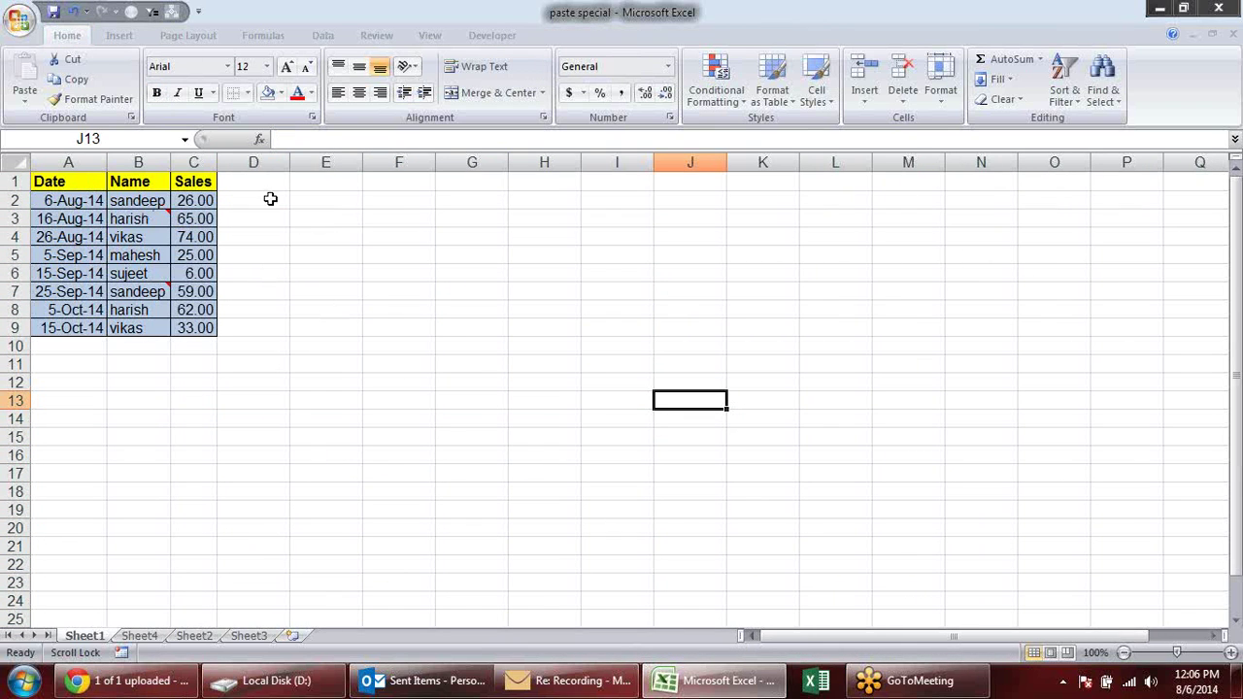
drag(83, 184, 199, 327)
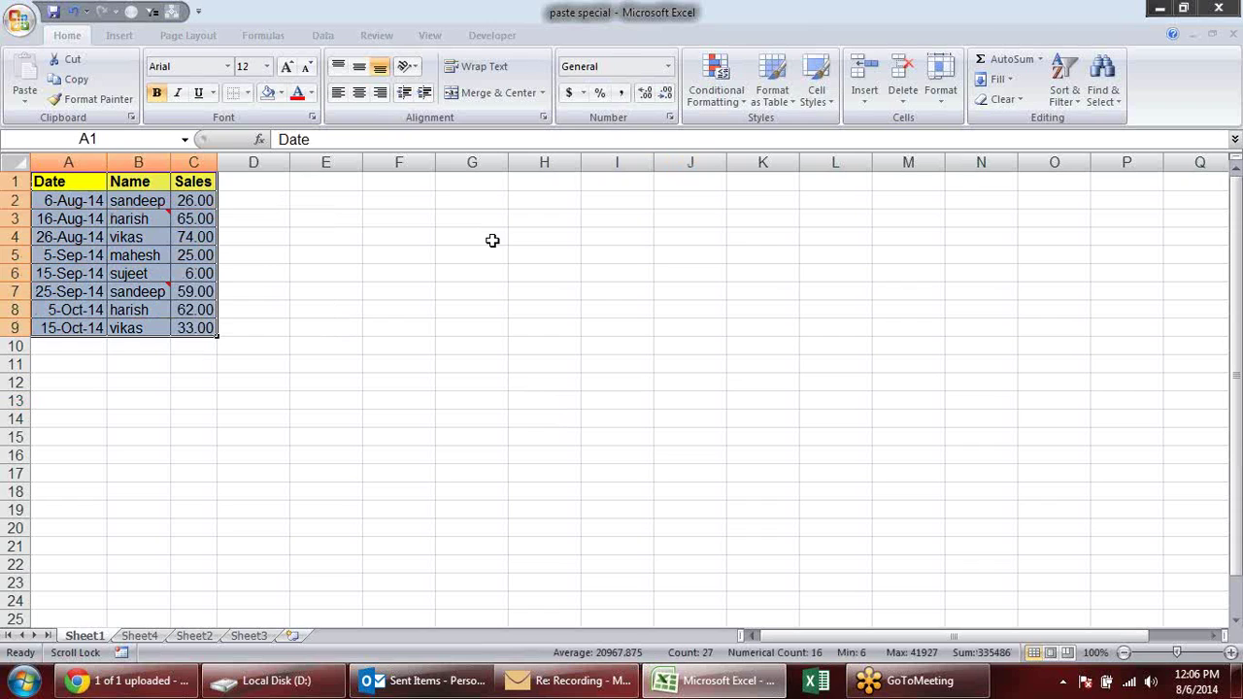
key(ctrl+c)
click(400, 184)
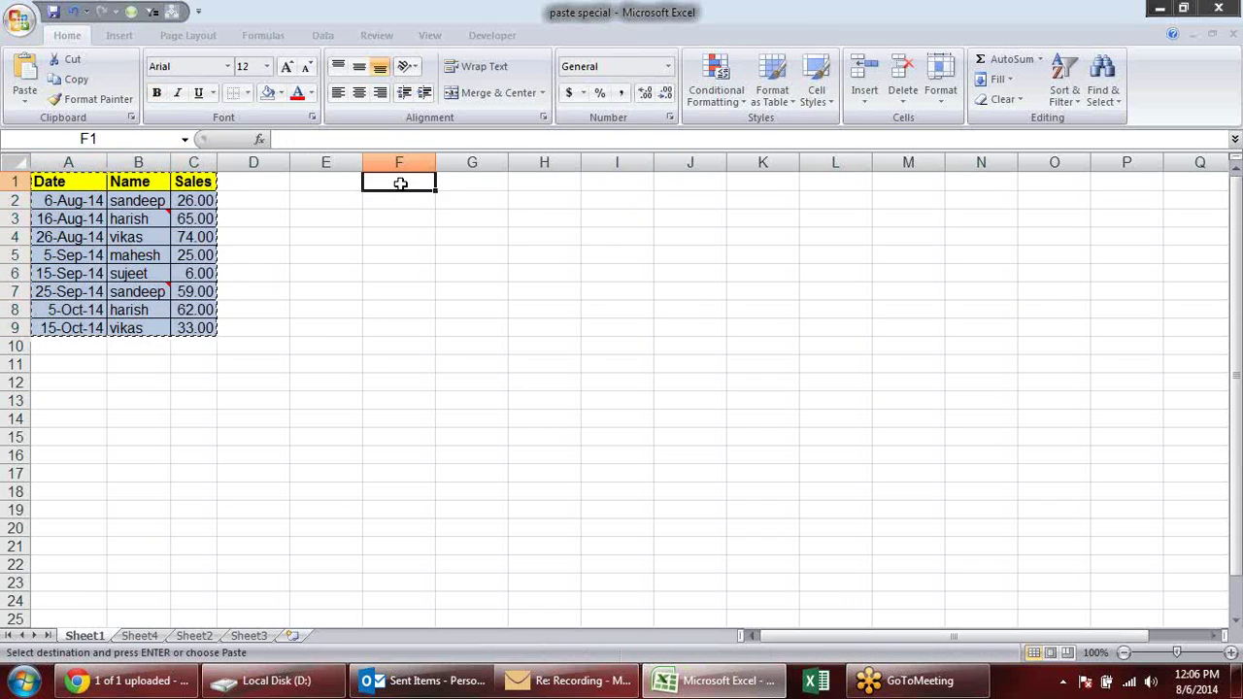
right_click(400, 183)
click(478, 257)
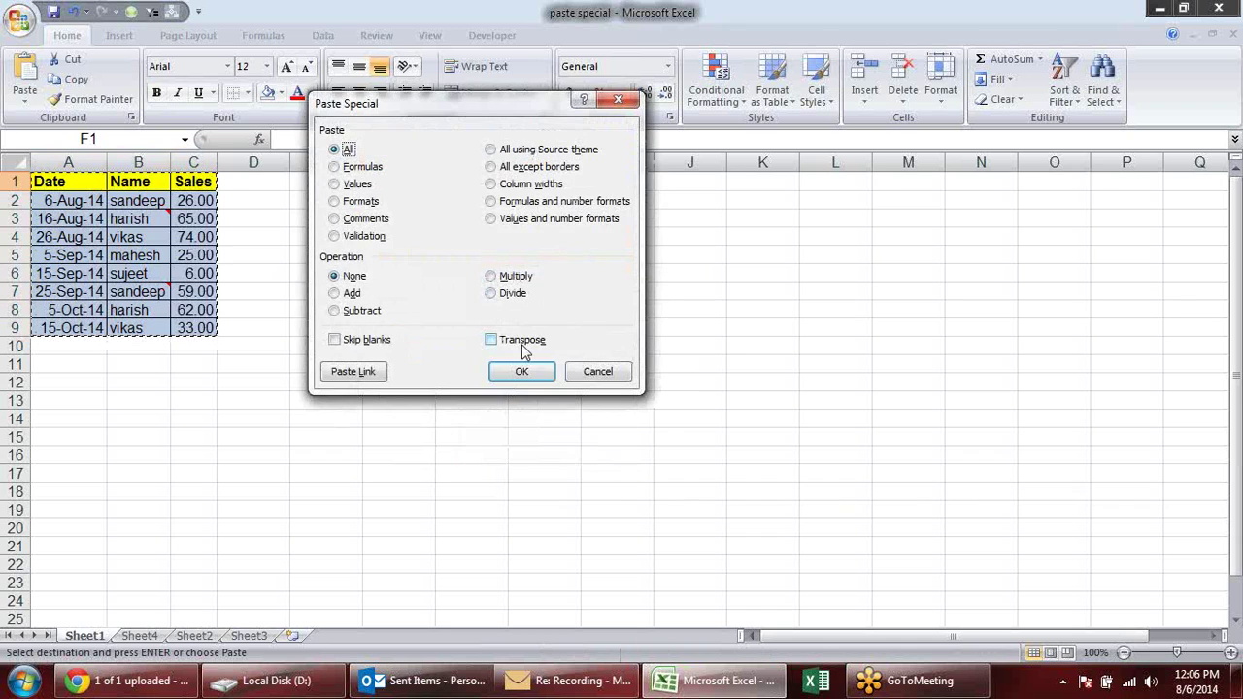
click(514, 342)
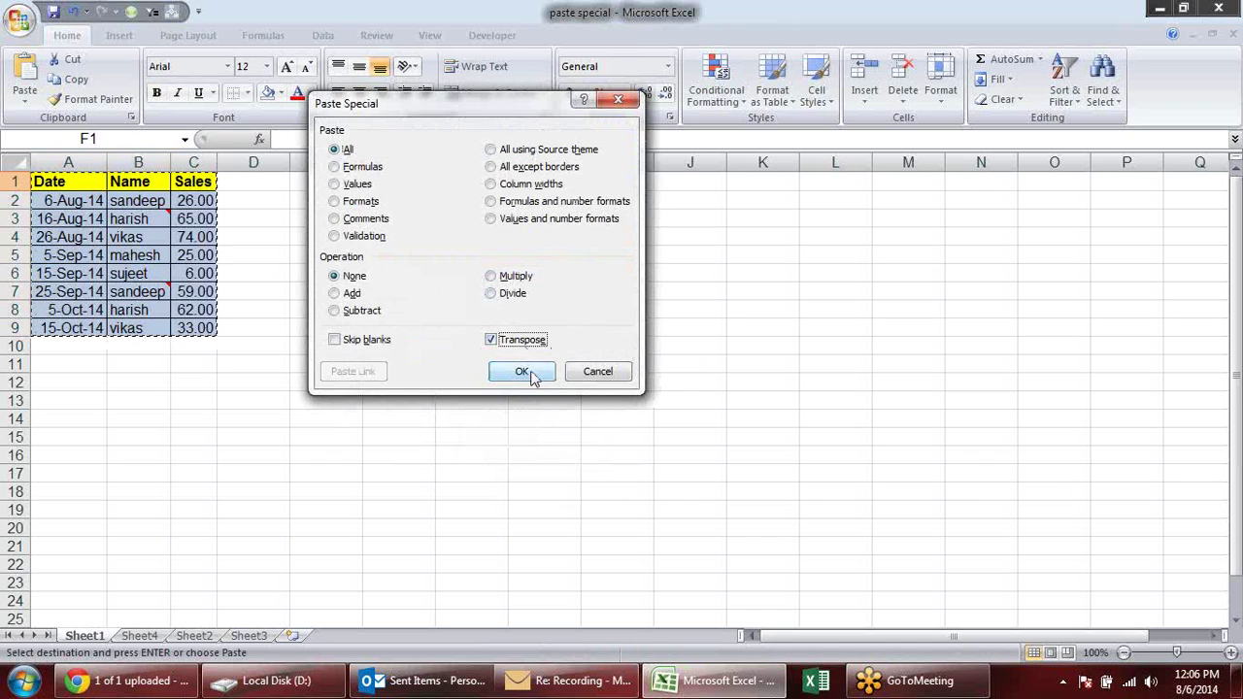
click(531, 372)
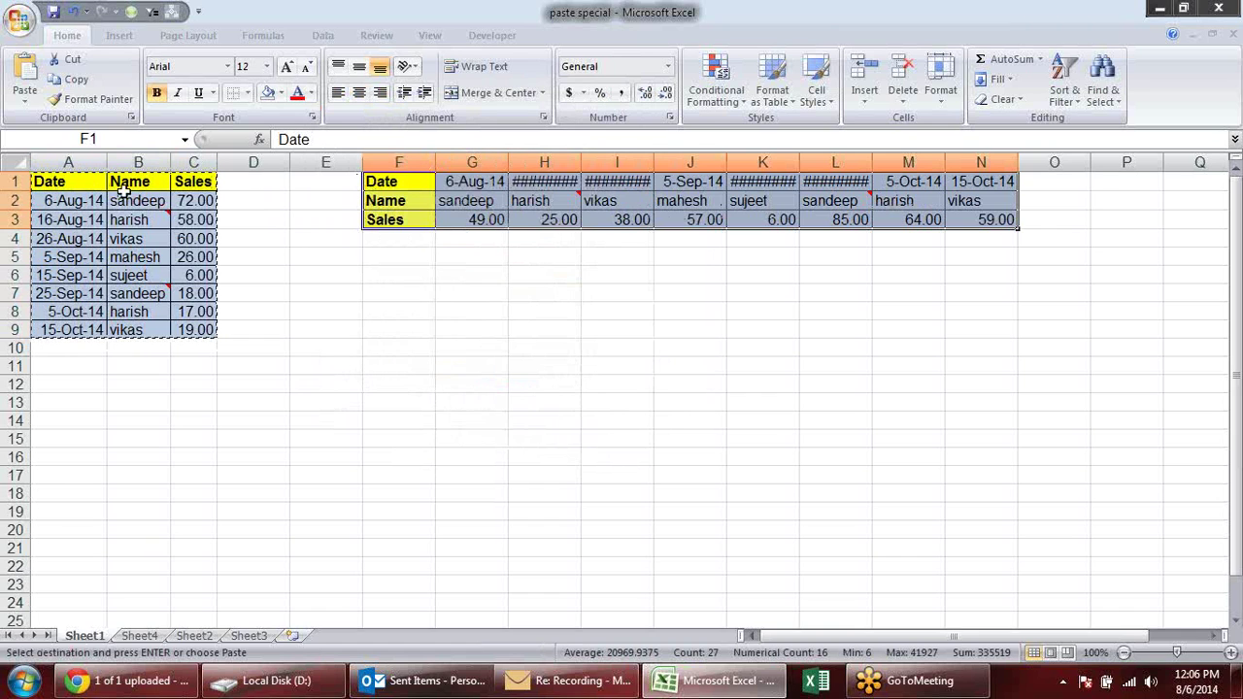
drag(472, 162, 1010, 155)
double_click(1016, 162)
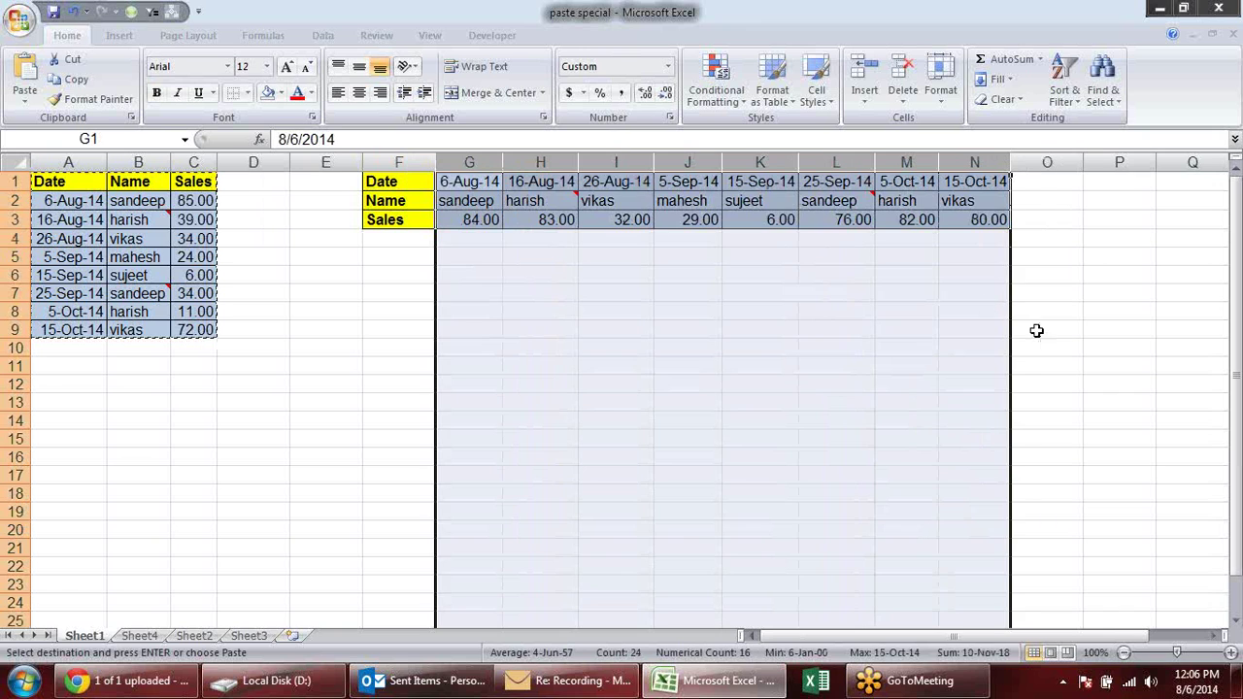
click(1036, 330)
drag(998, 222, 365, 159)
key(ctrl+c)
click(396, 273)
key(ctrl+alt+v)
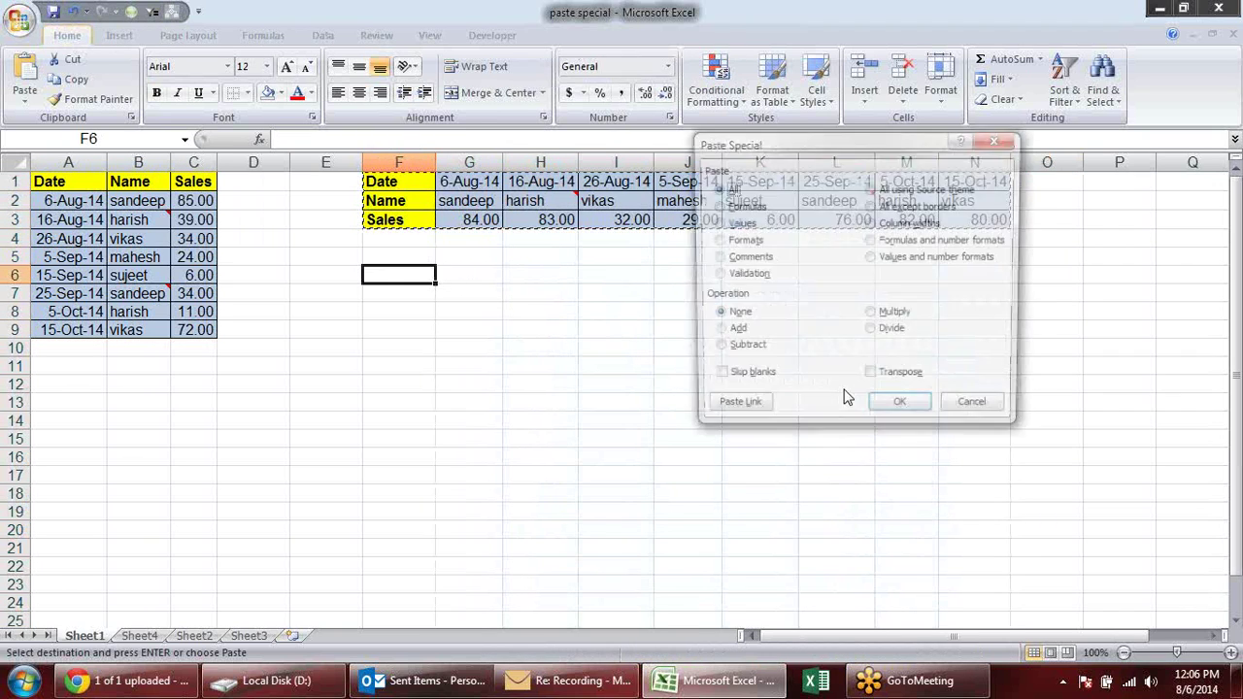
click(900, 372)
click(899, 401)
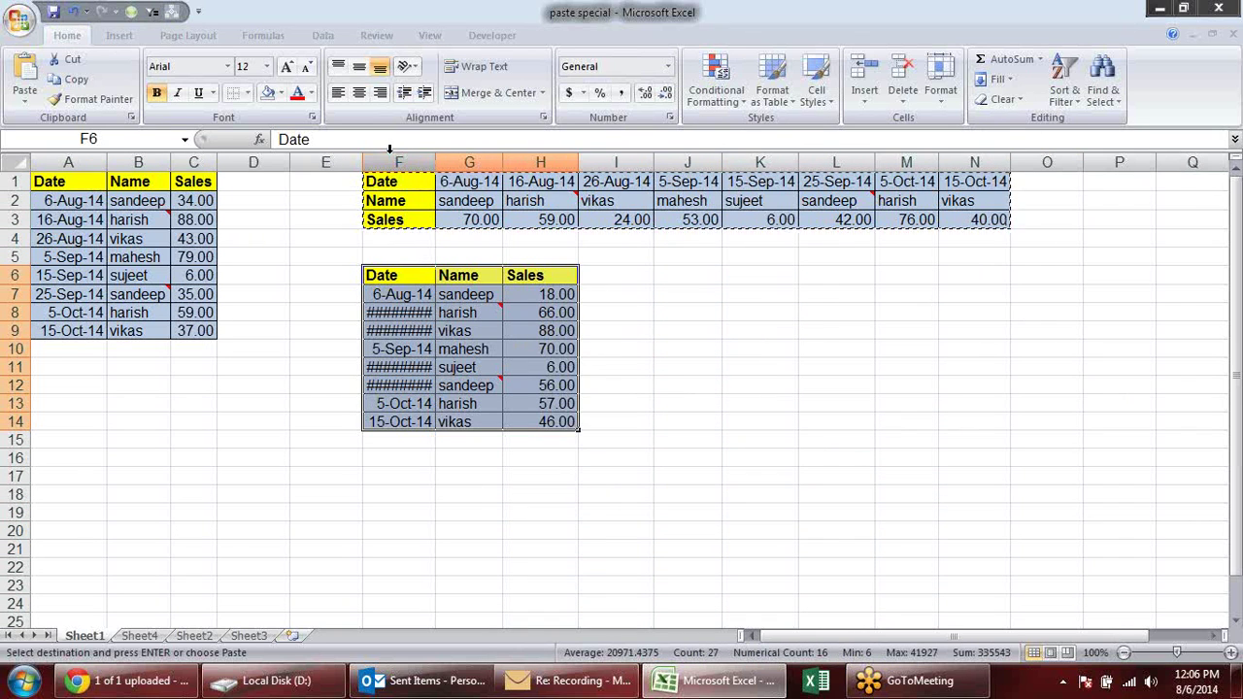
drag(389, 156, 1097, 175)
key(alt+e)
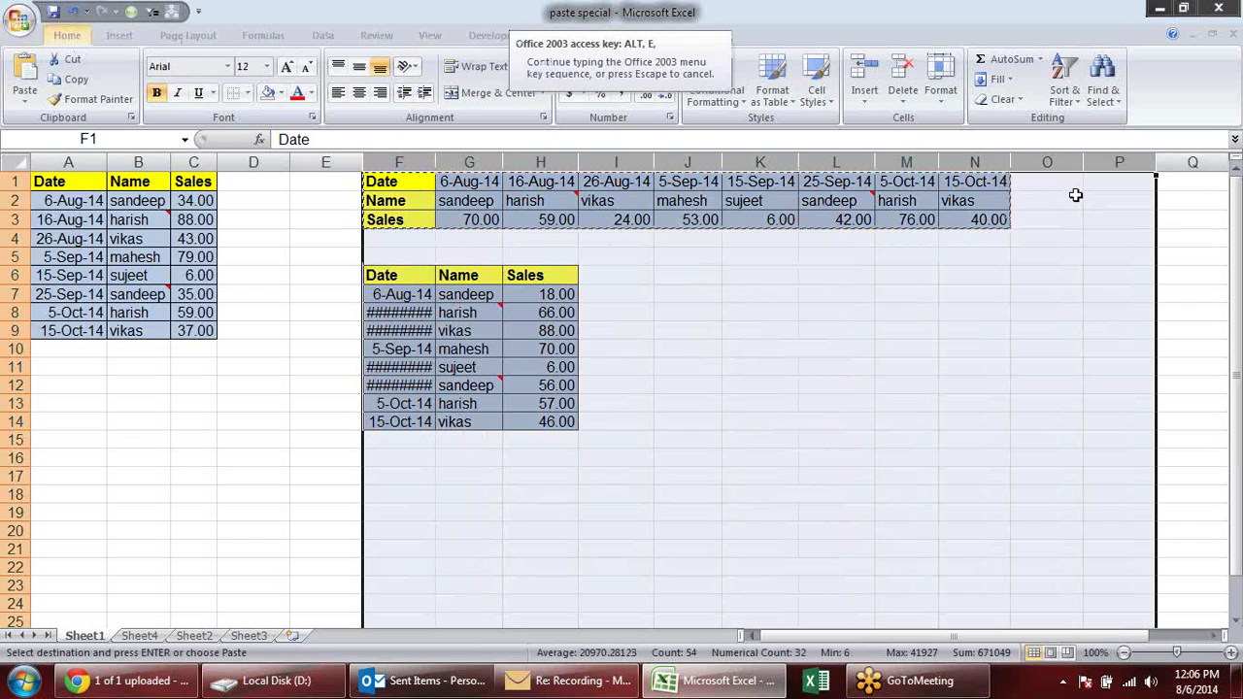
key(d)
click(684, 309)
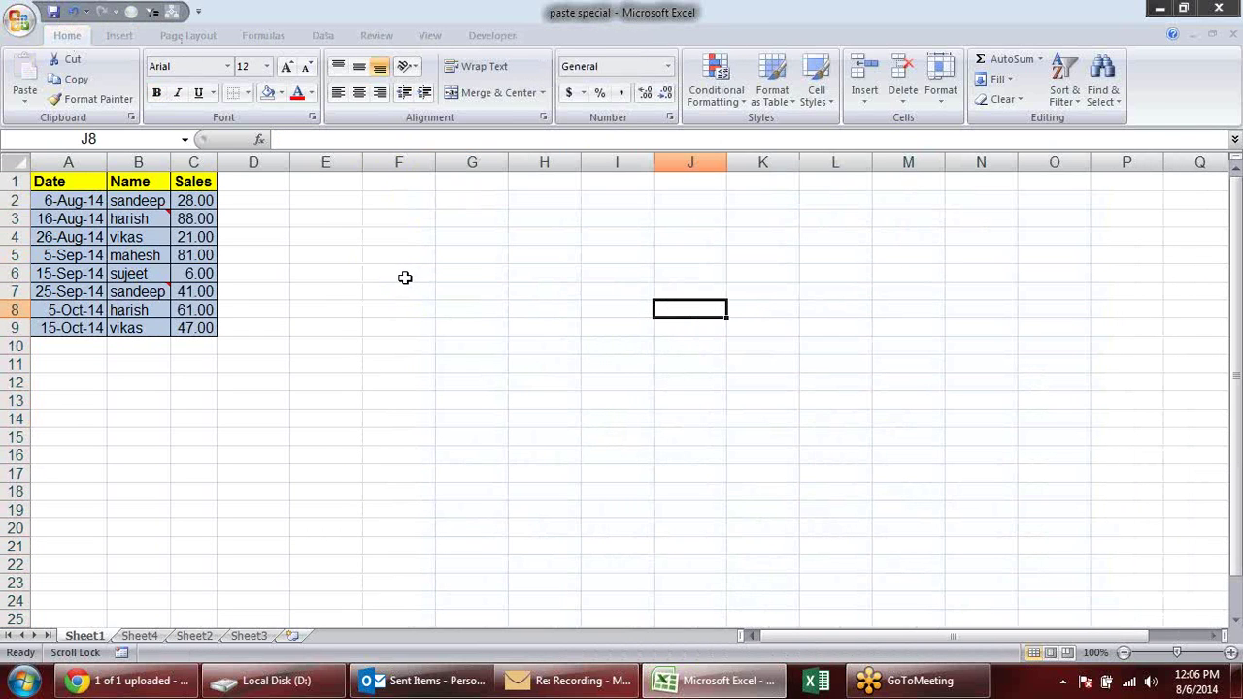
Enter the formula =A1 in F1, linking it to the Date header.
click(424, 219)
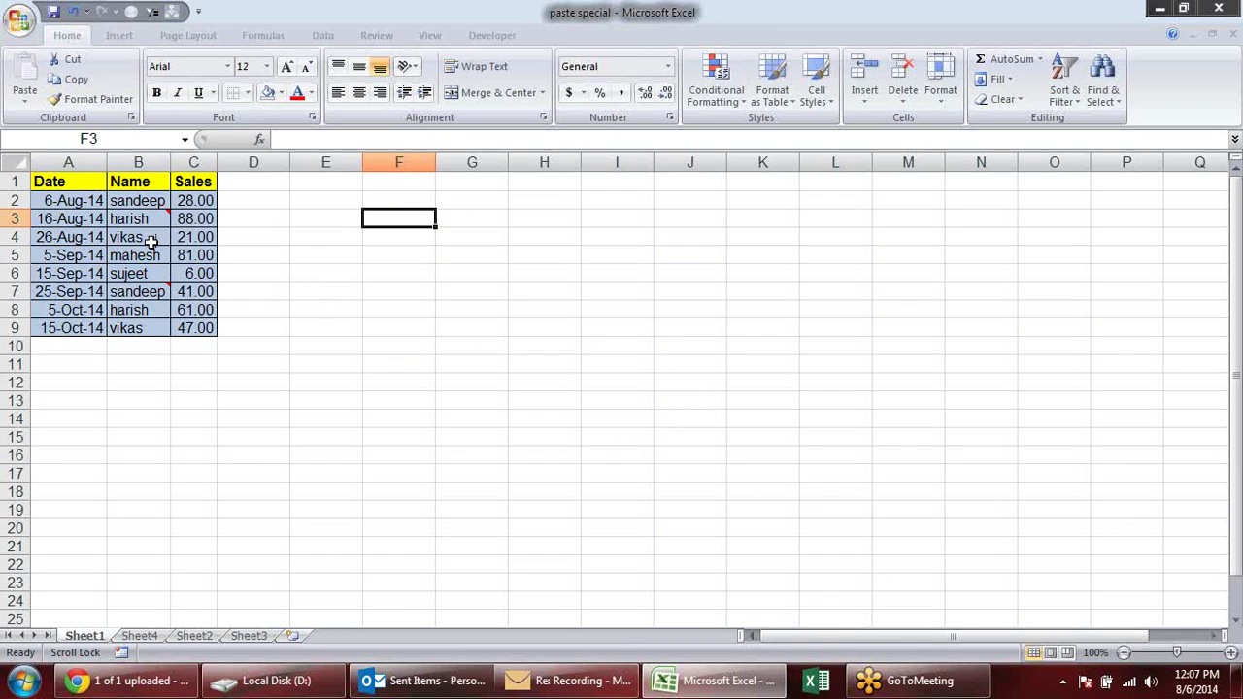
drag(116, 236, 206, 302)
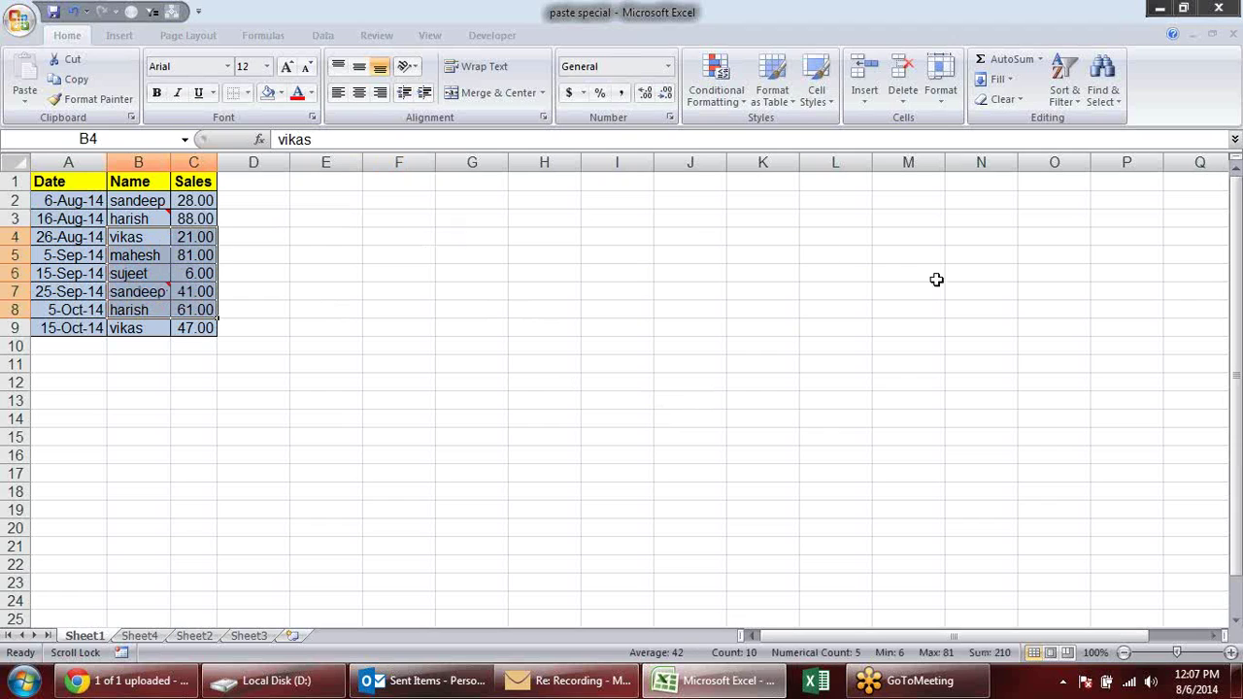
click(380, 207)
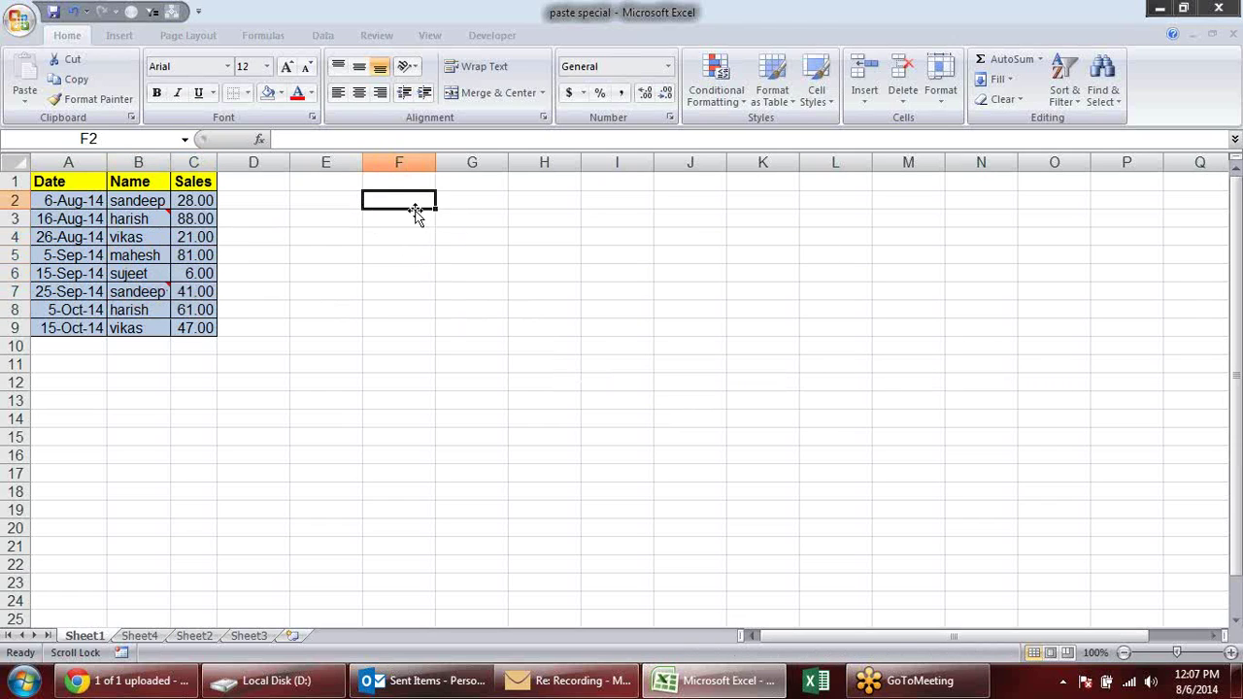
click(407, 183)
text(=)
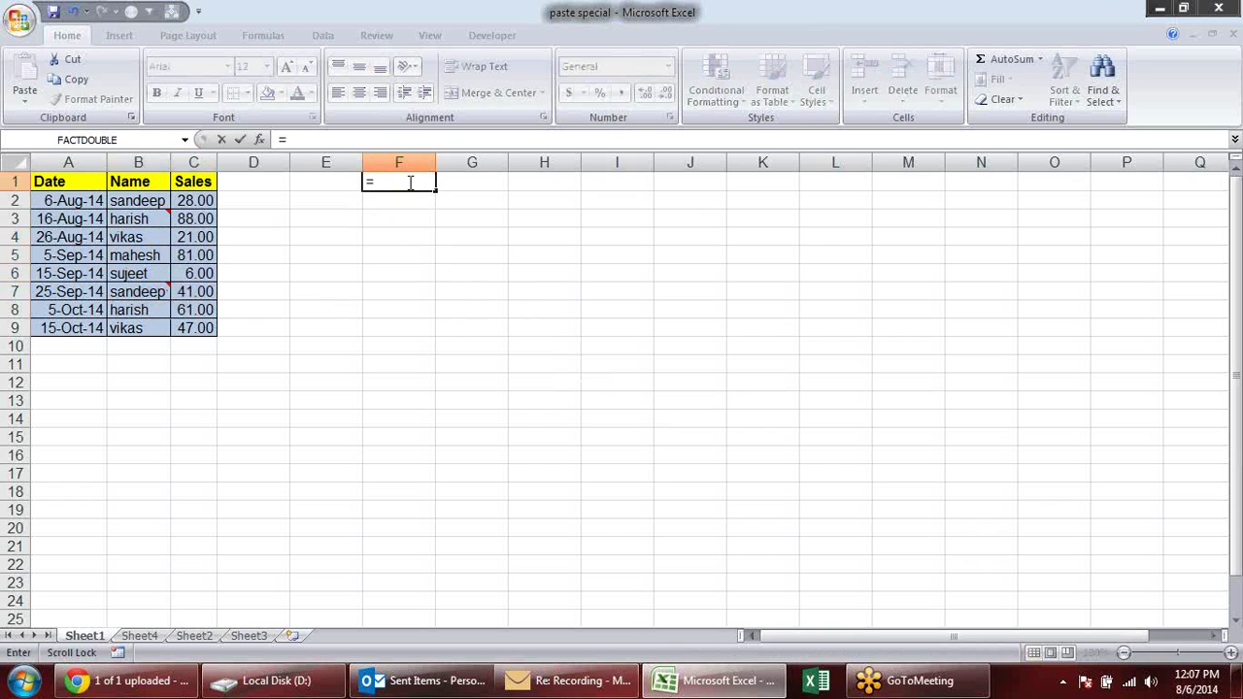
click(85, 181)
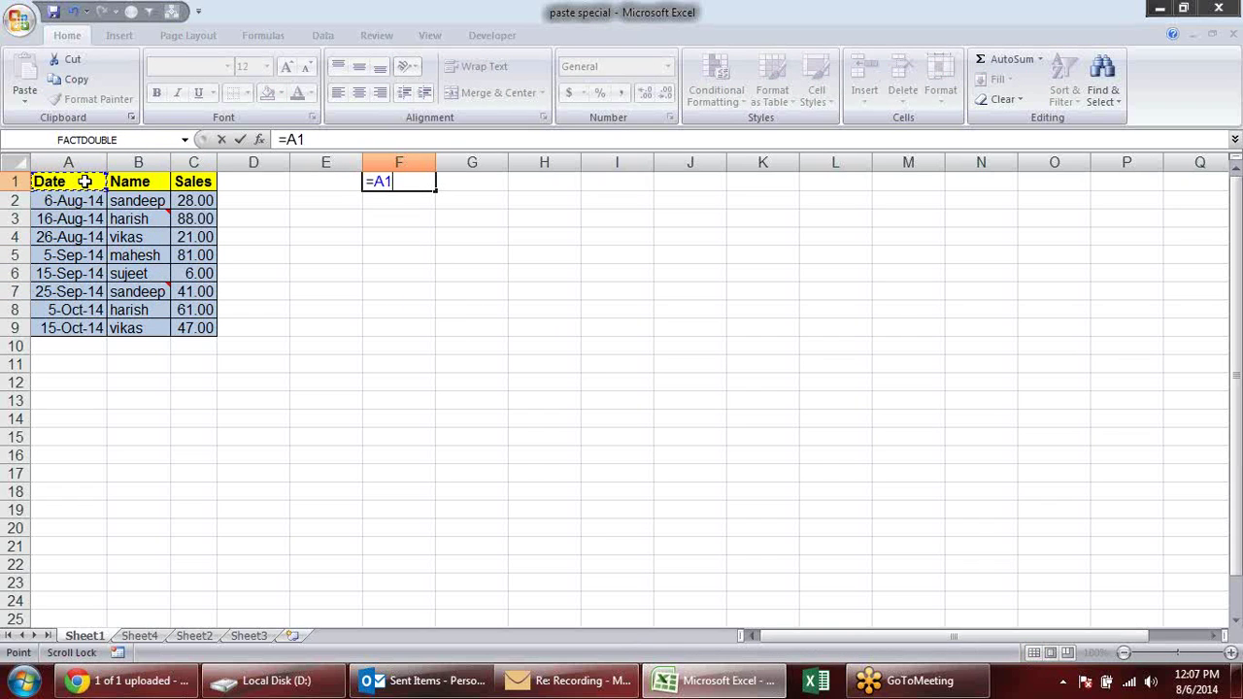
key(Return)
Rename header A1 to dt and confirm F1 still references A1.
click(85, 182)
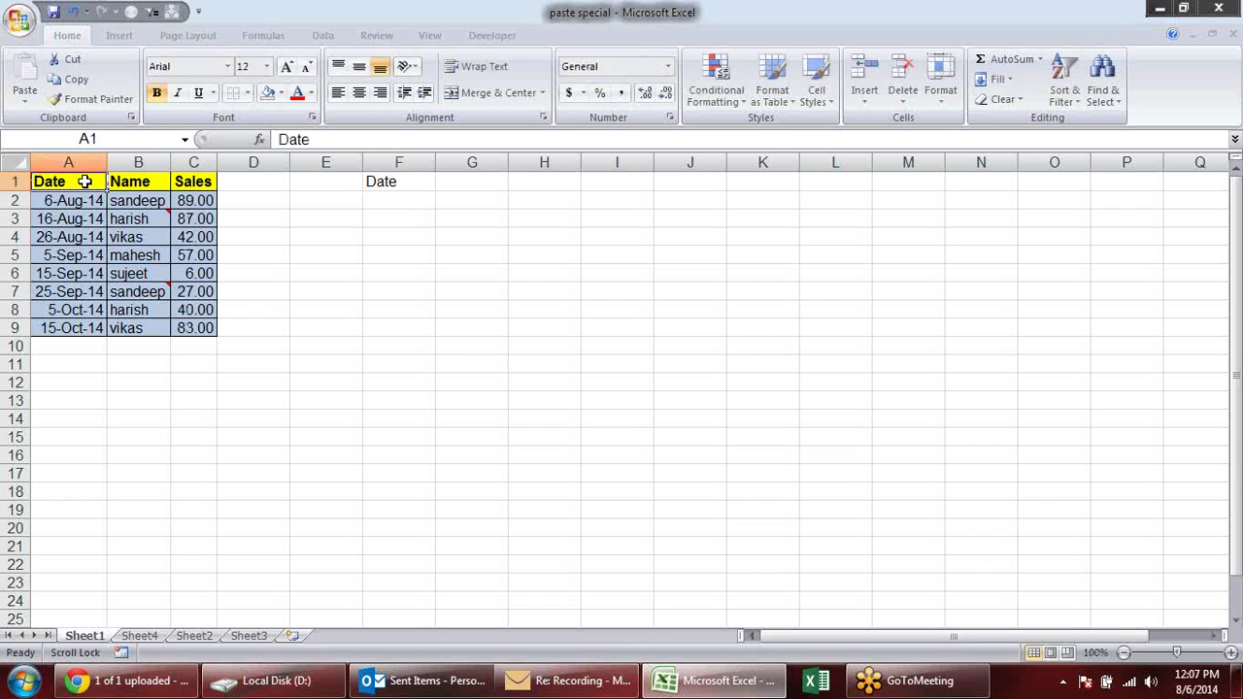
text(dt)
key(Return)
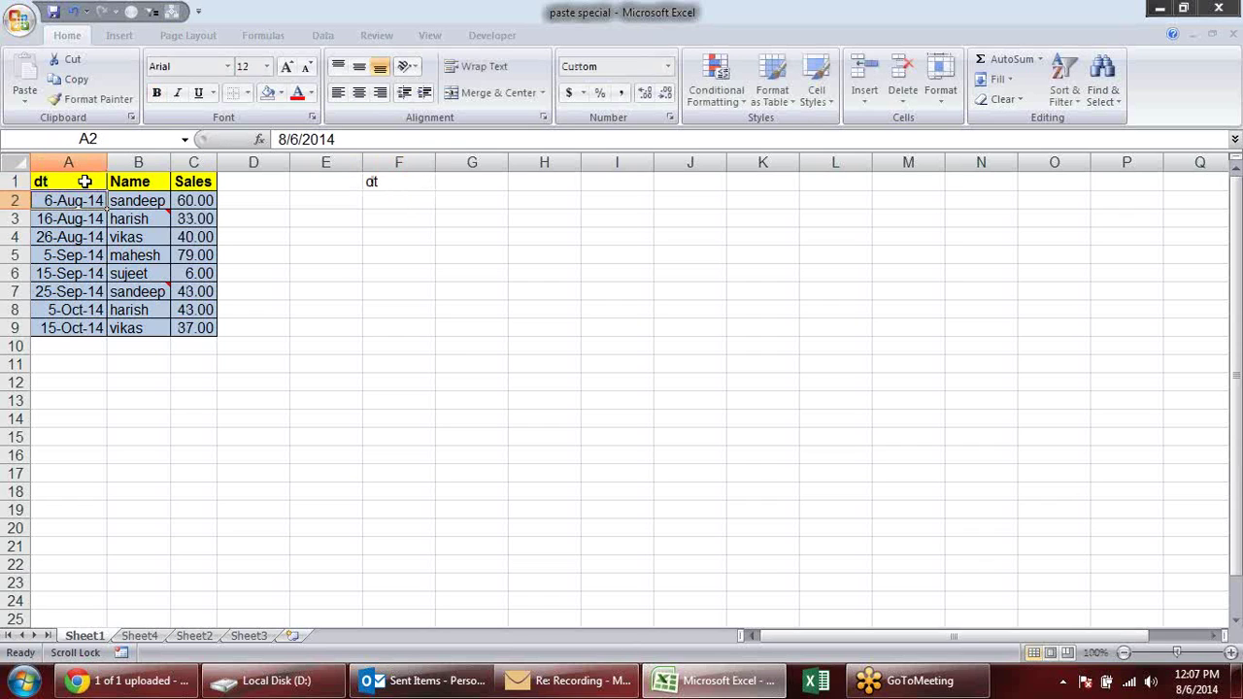
double_click(427, 181)
key(Escape)
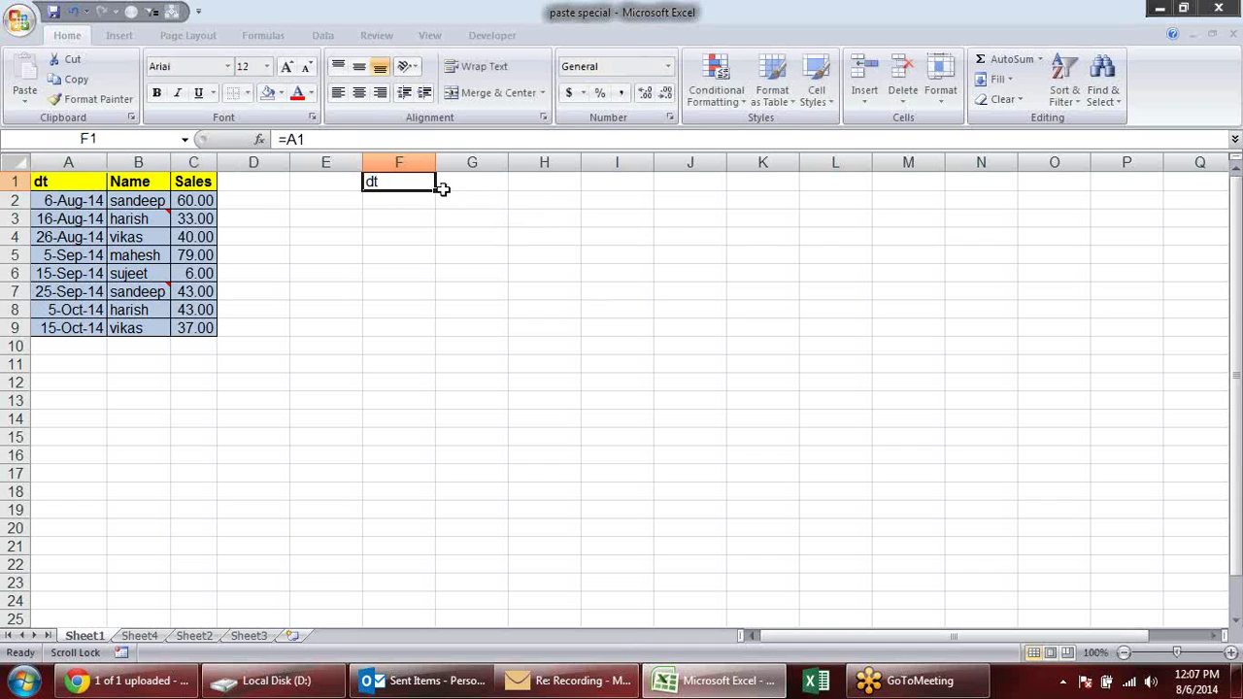
Fill the linking formula across F1:I10 and inspect the linked cells.
mouse_move(434, 192)
mouse_down()
mouse_move(643, 205)
mouse_move(651, 347)
mouse_up()
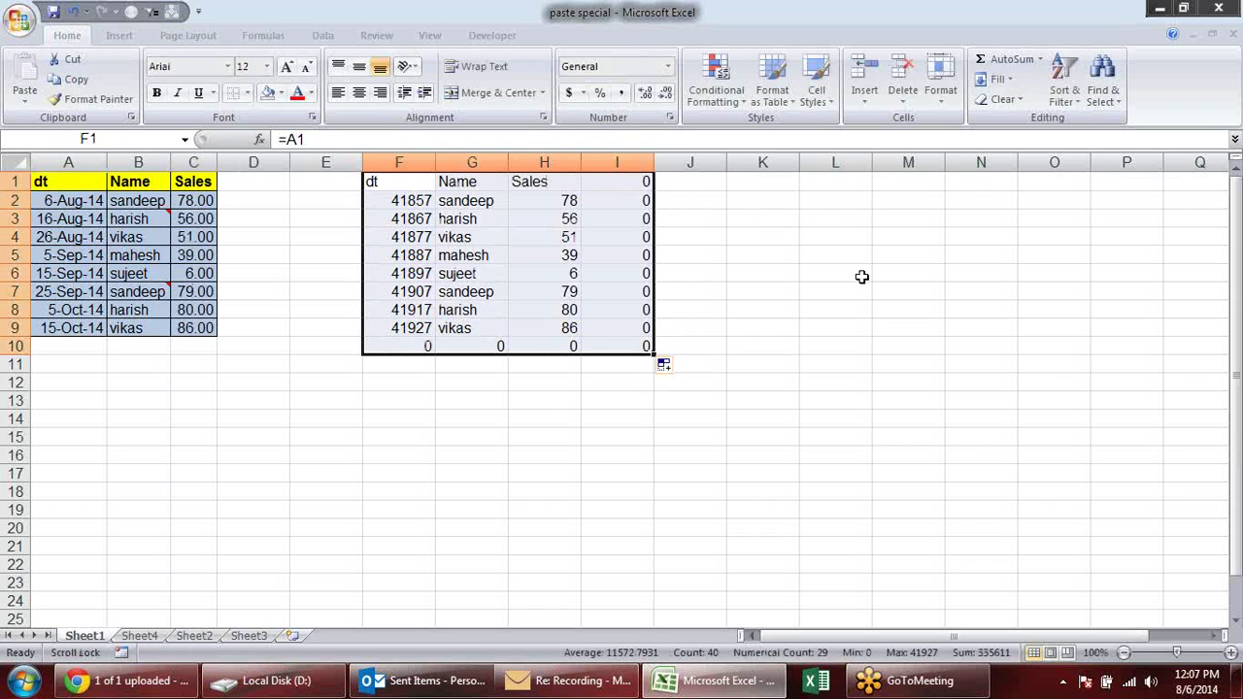
click(377, 215)
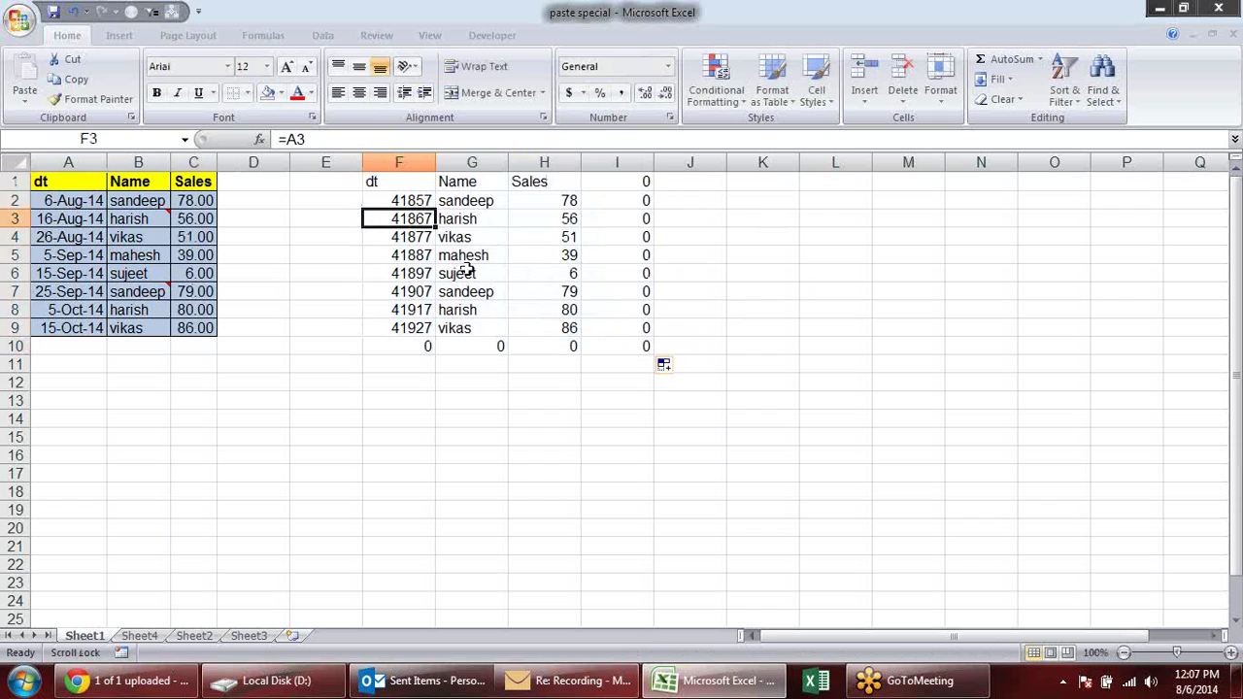
click(548, 239)
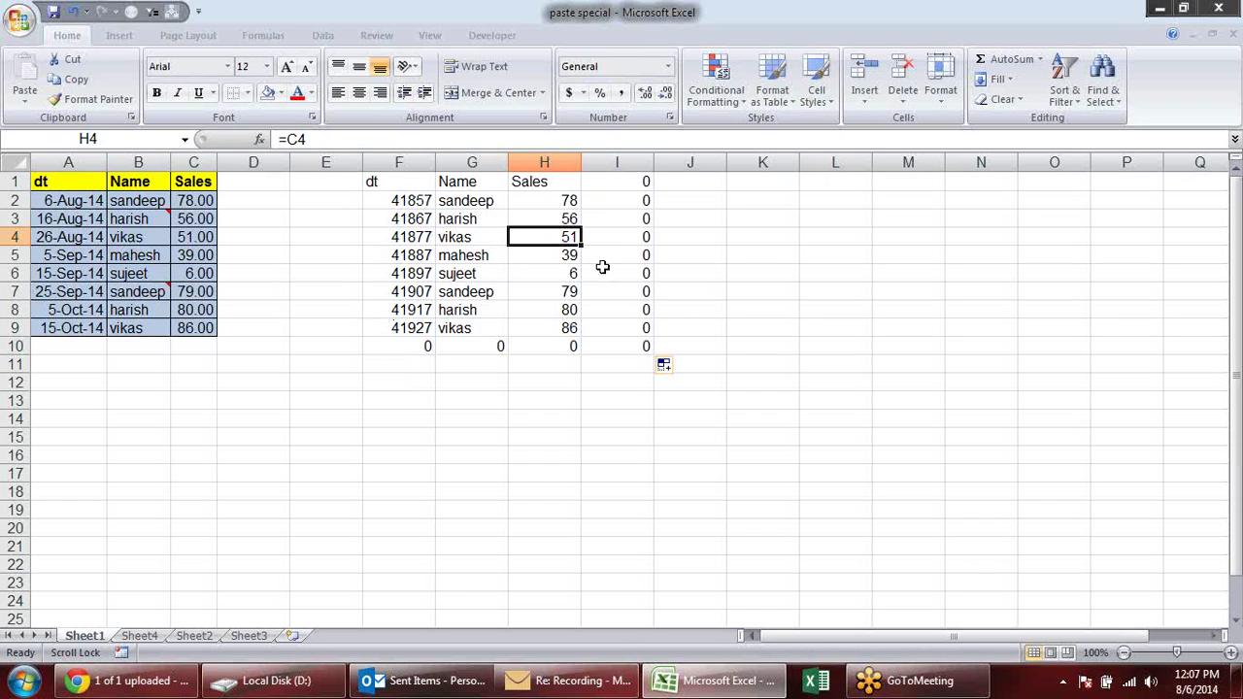
click(640, 183)
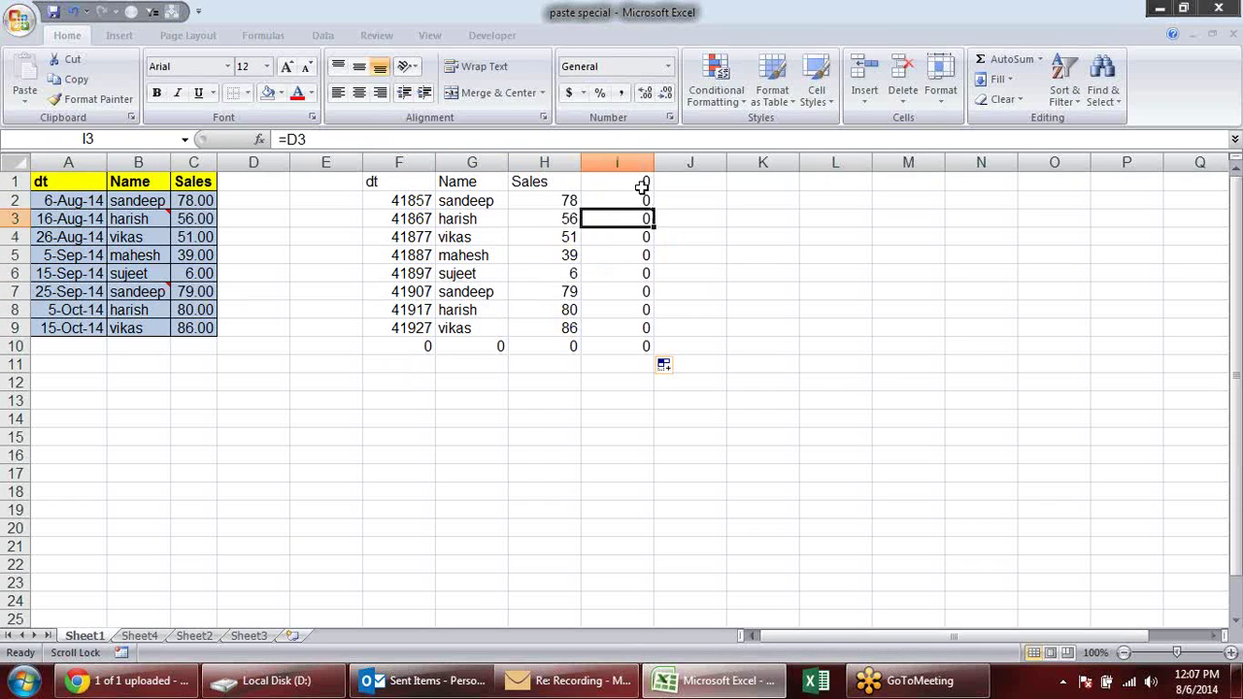
click(632, 256)
click(624, 311)
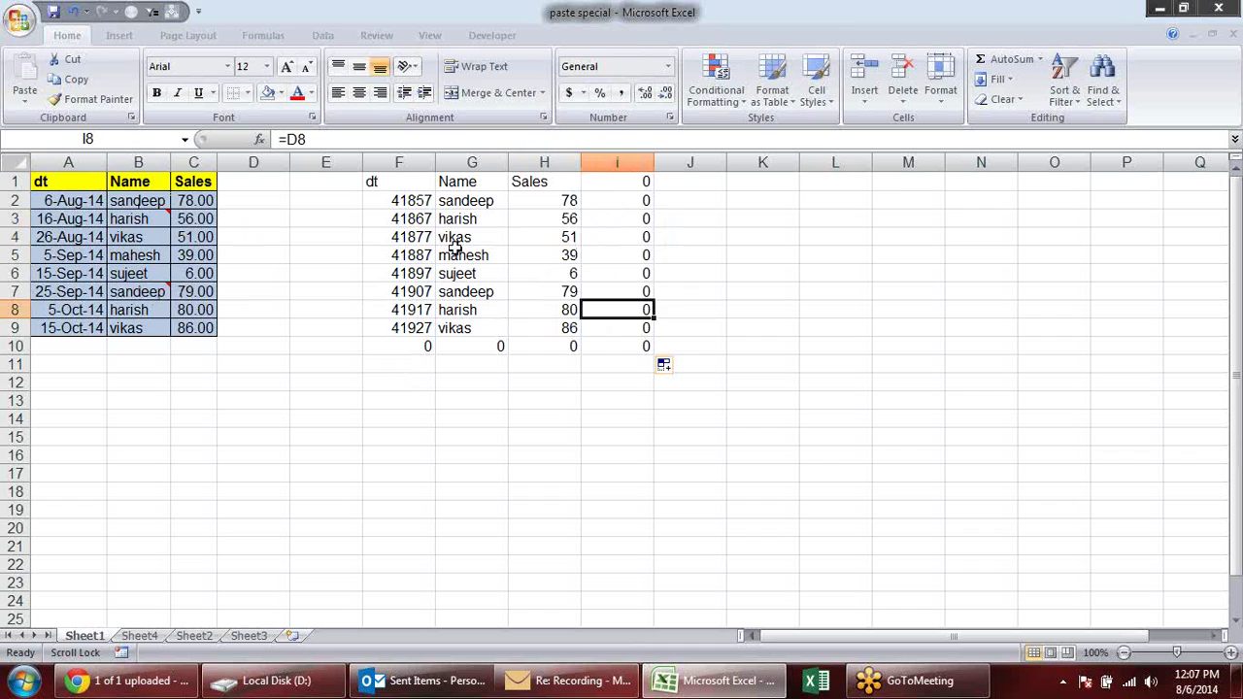
drag(43, 182, 195, 328)
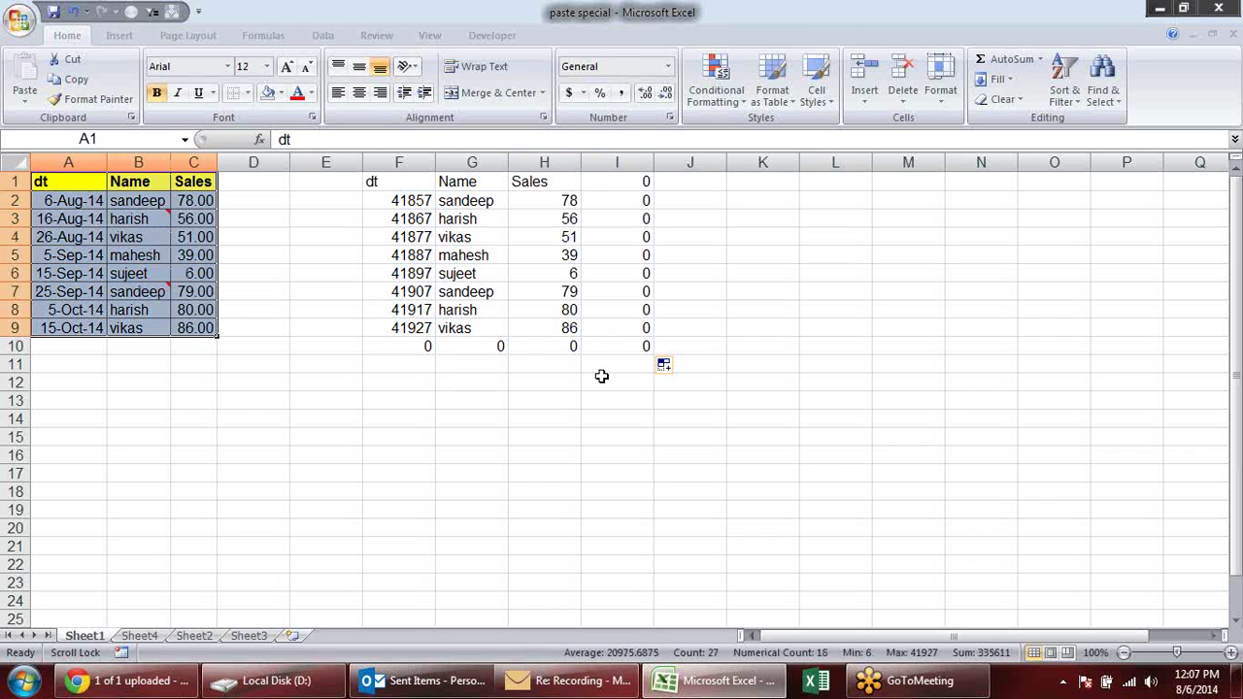
drag(398, 162, 626, 175)
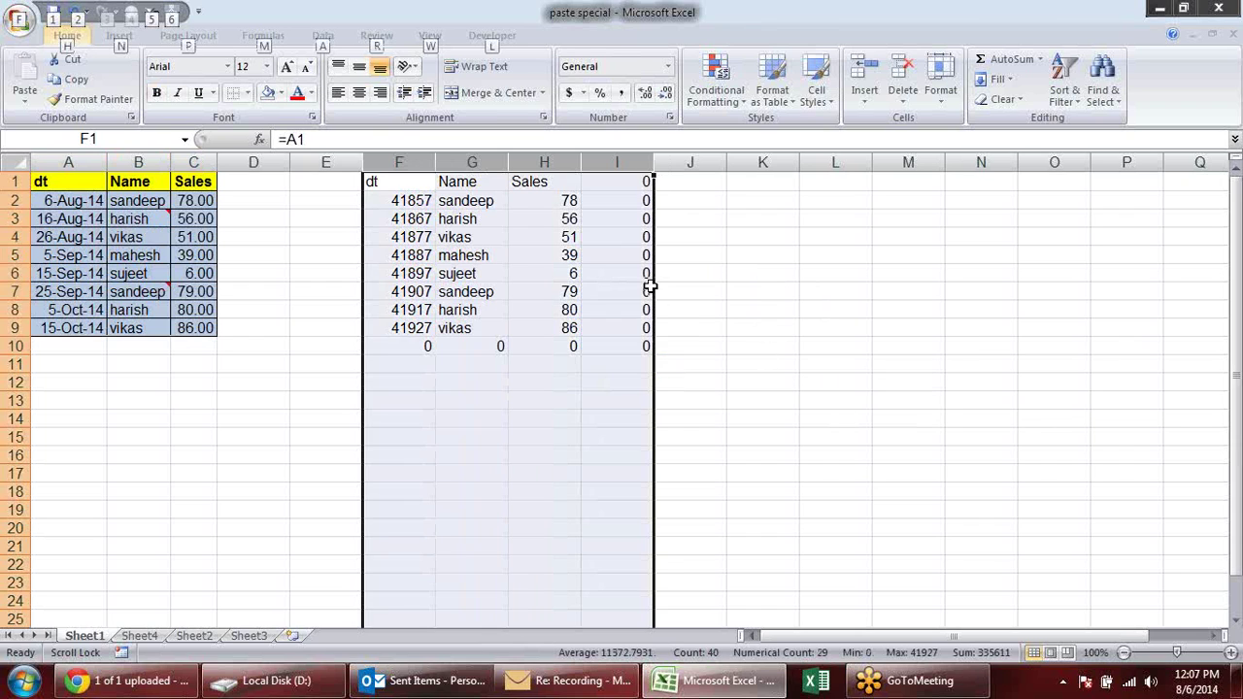
Clear the linking formulas from columns F–I.
text(ed)
key(Escape)
key(alt+e)
key(a)
key(a)
click(763, 274)
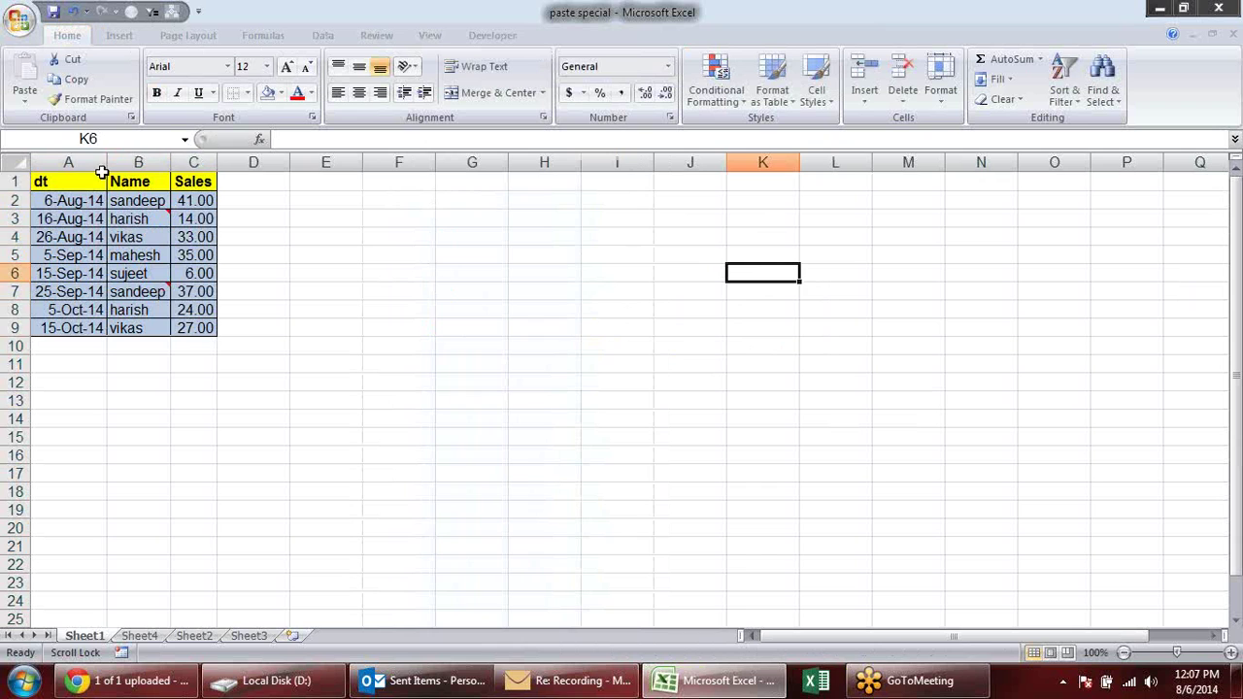
Copy A1:C9 and Paste Link it into G1.
drag(97, 174, 197, 328)
key(ctrl+c)
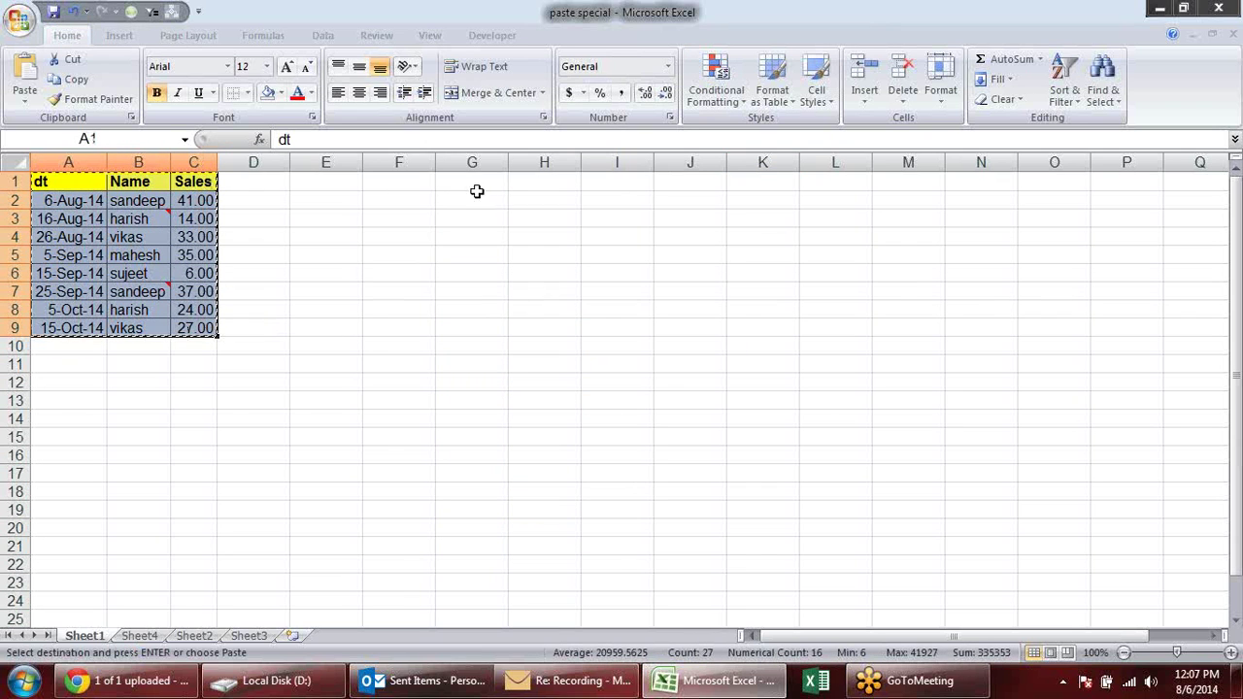
click(466, 184)
key(alt+e)
key(s)
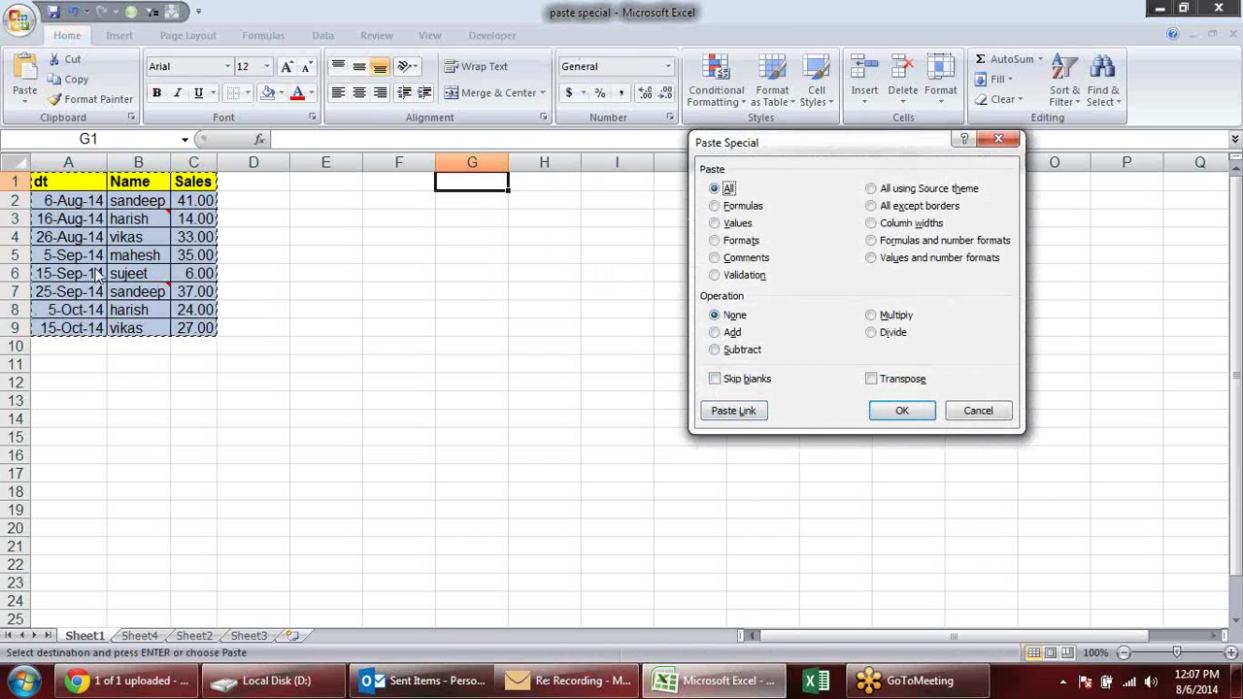
click(733, 411)
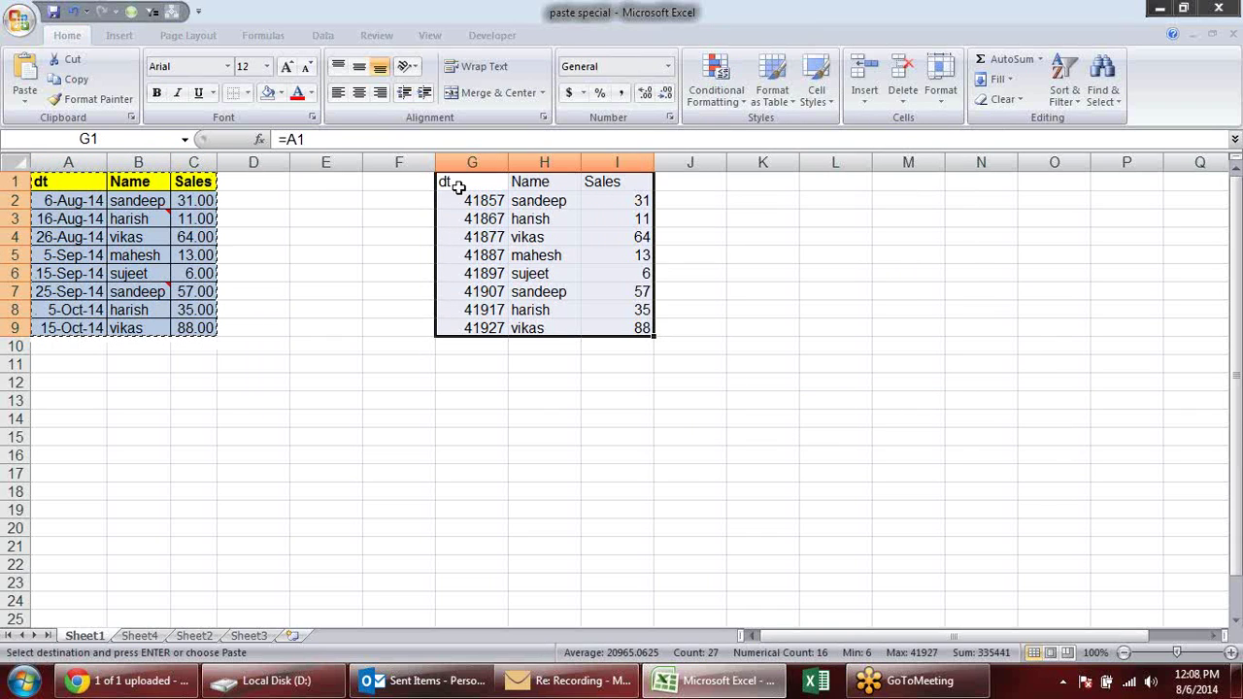
key(alt+e)
Paste the source formats and column widths onto the linked table G1:I9.
key(s)
click(723, 239)
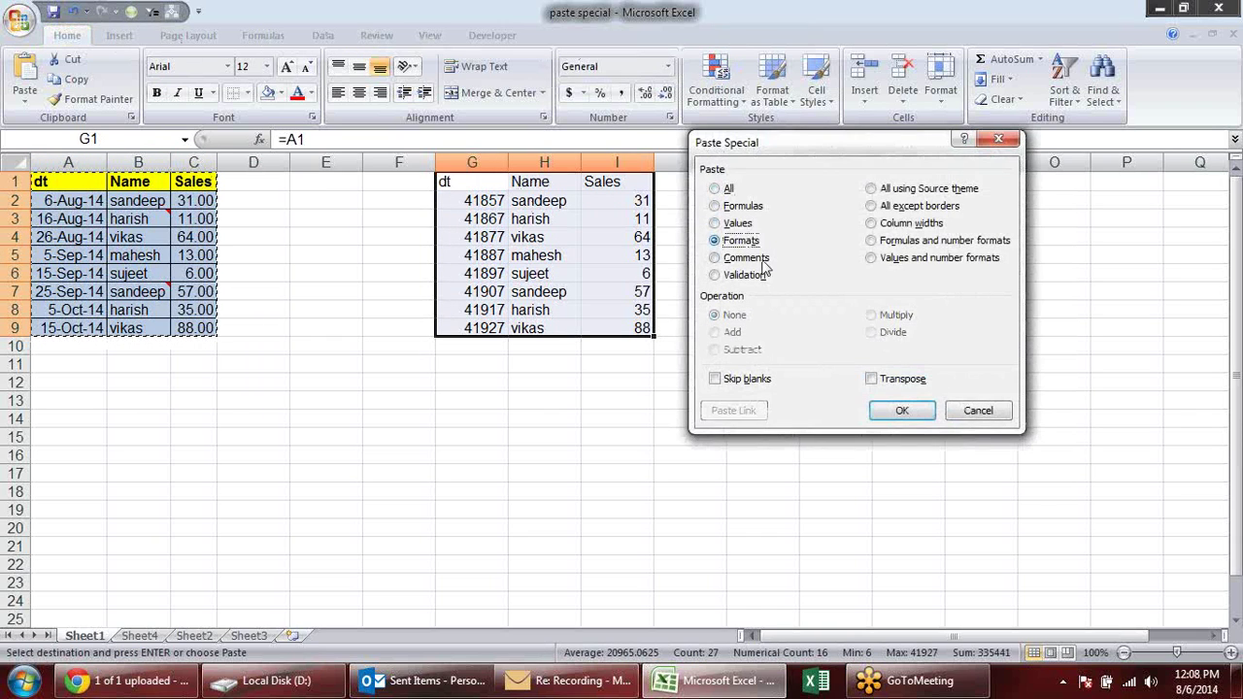
click(895, 411)
key(alt+e)
key(s)
click(871, 223)
click(899, 402)
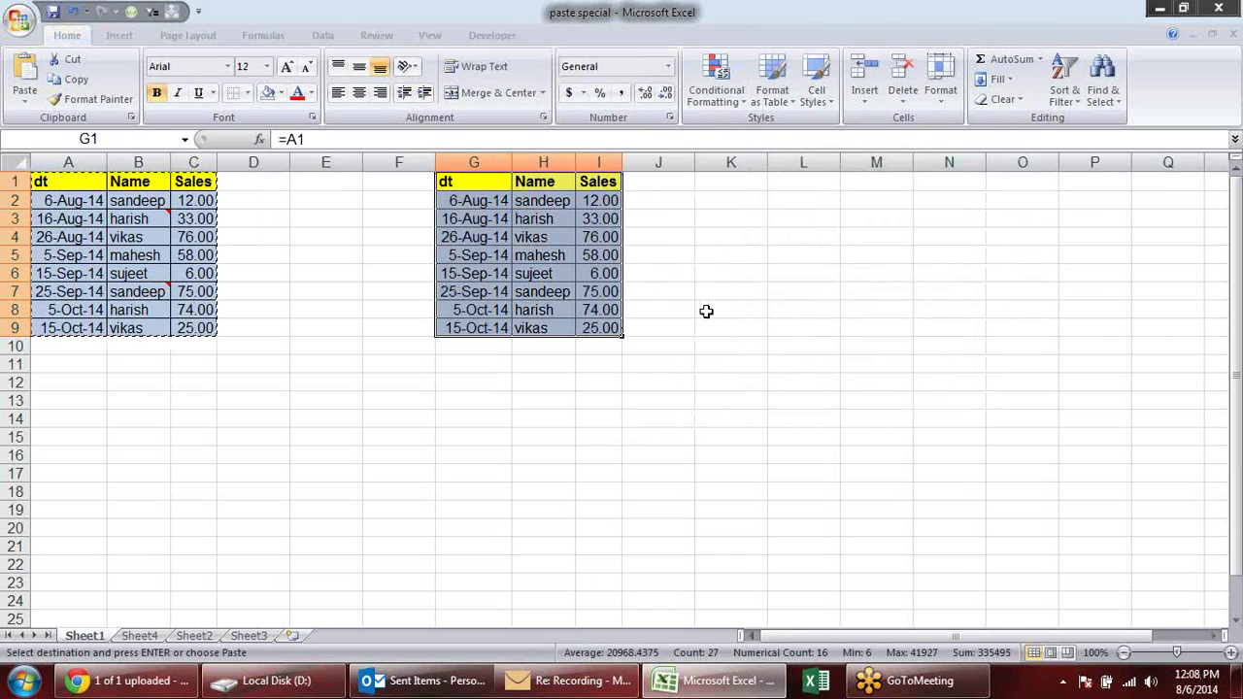
click(707, 310)
key(Escape)
Change B2 to Pradeep and confirm the linked copy shows it in H2.
click(170, 205)
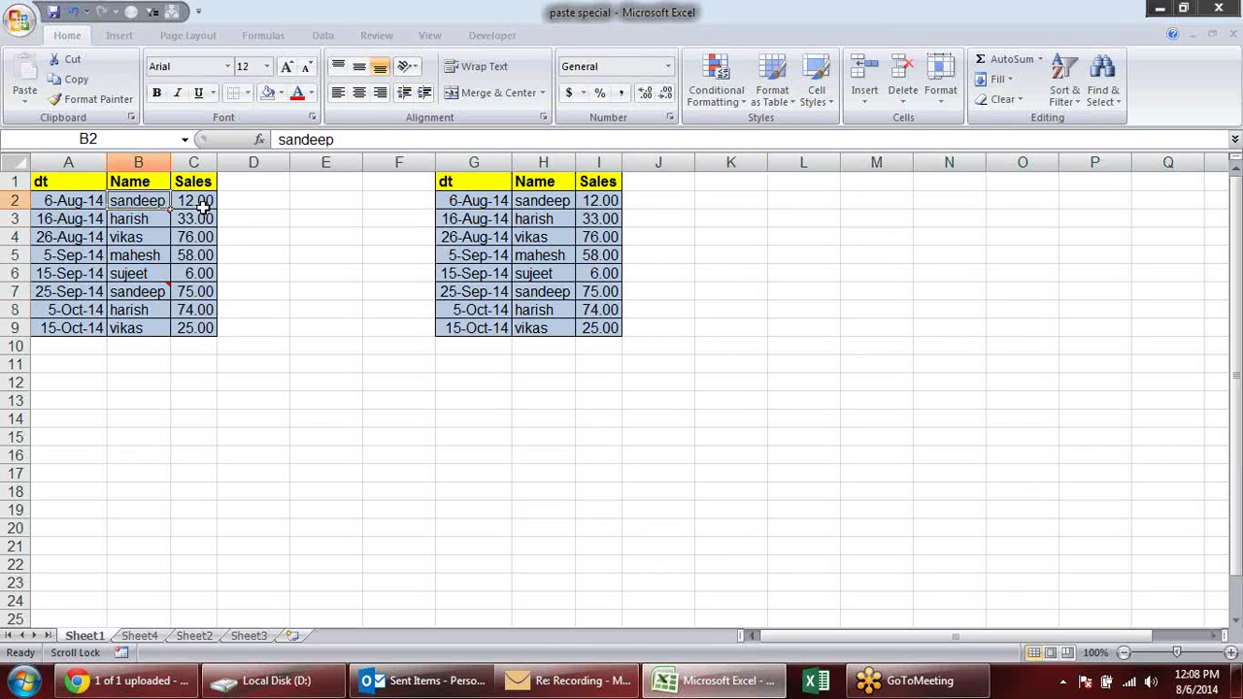
text(Pr)
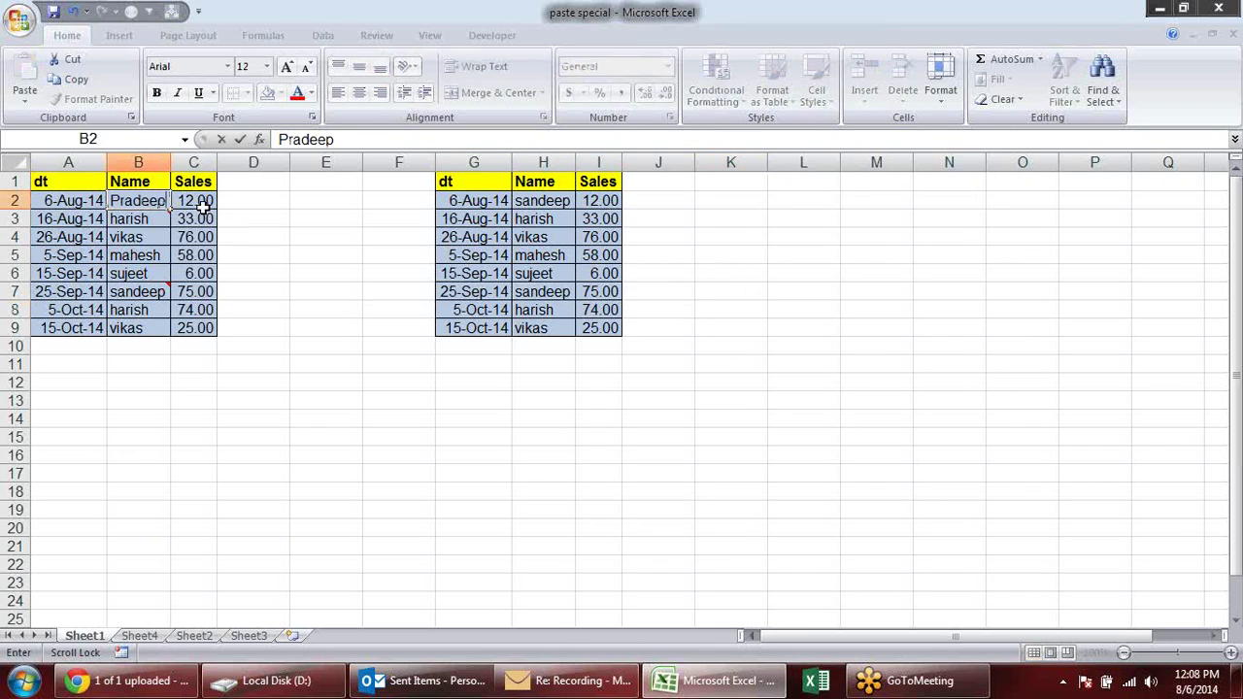
key(Return)
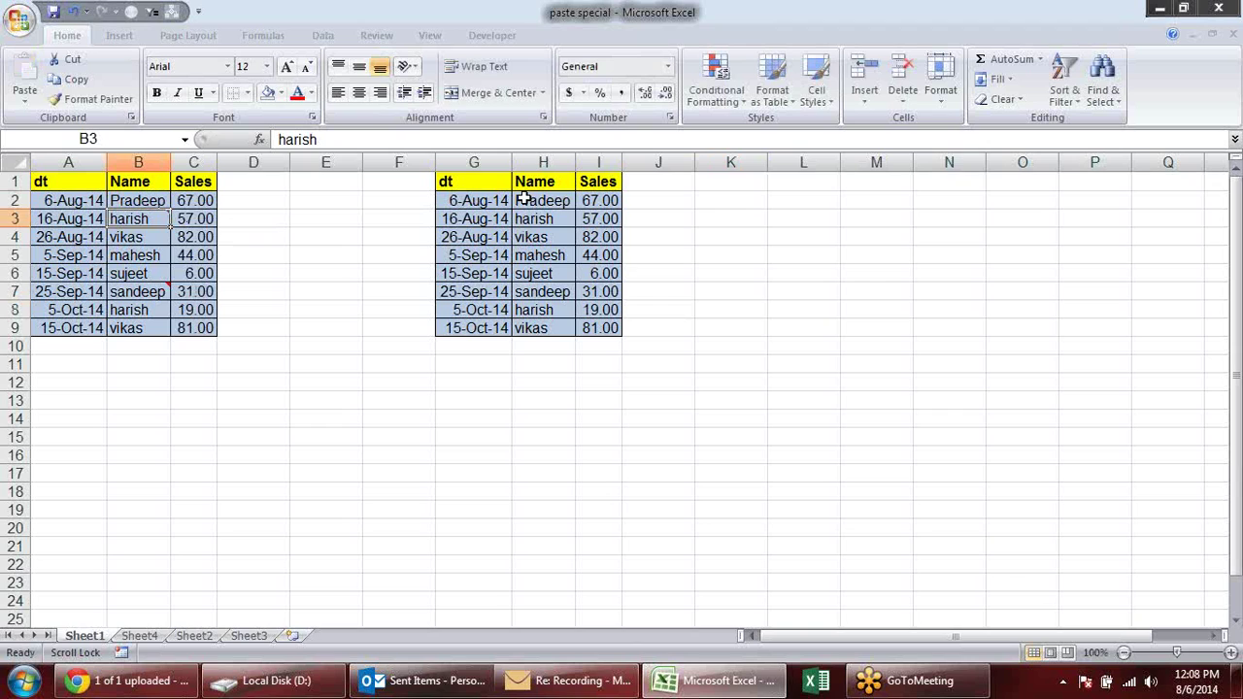
click(524, 199)
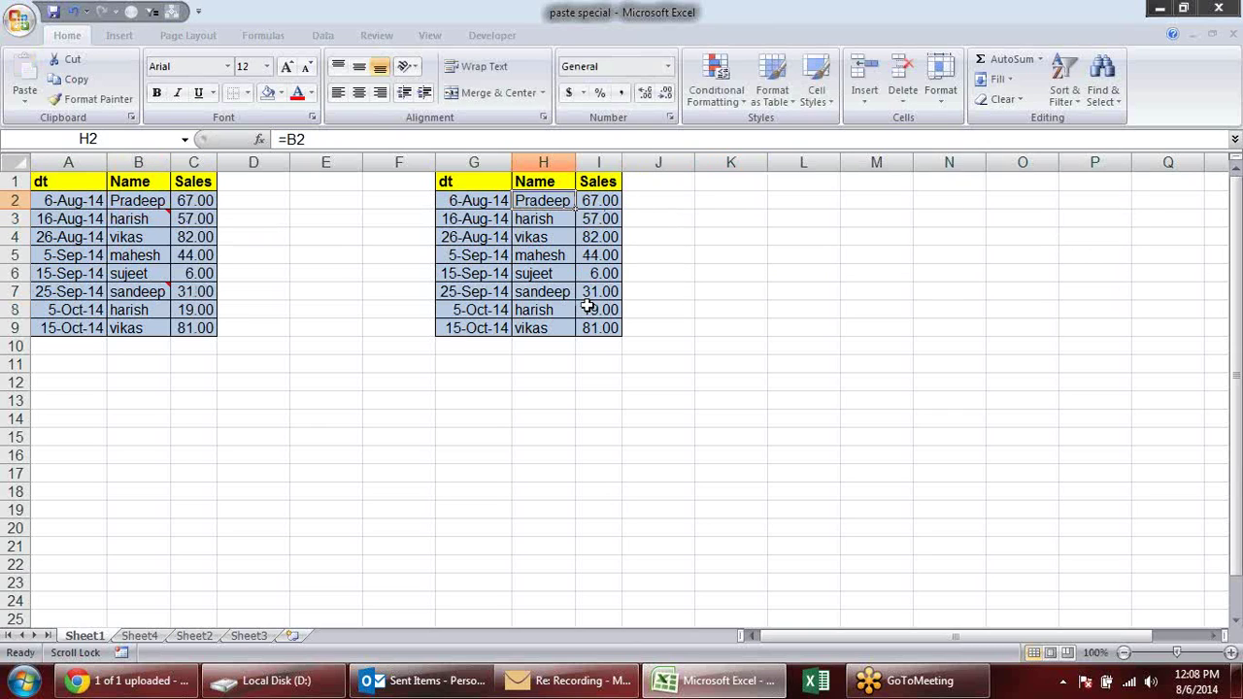
drag(467, 181, 611, 328)
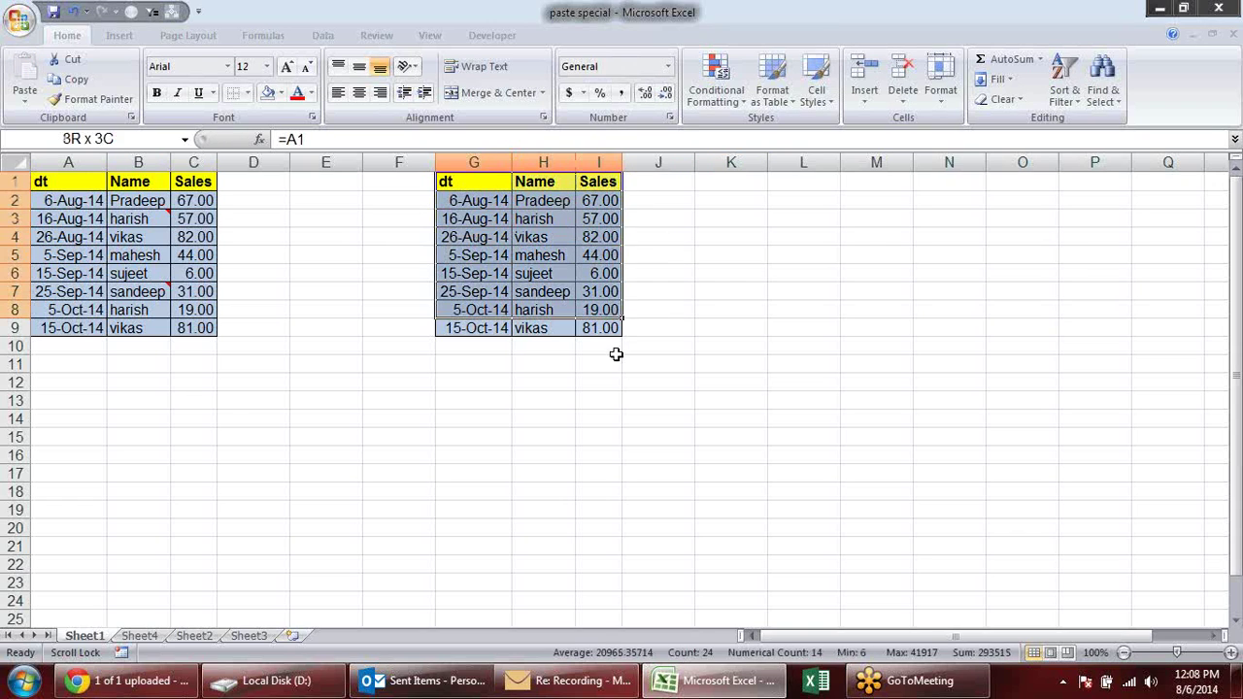
click(710, 367)
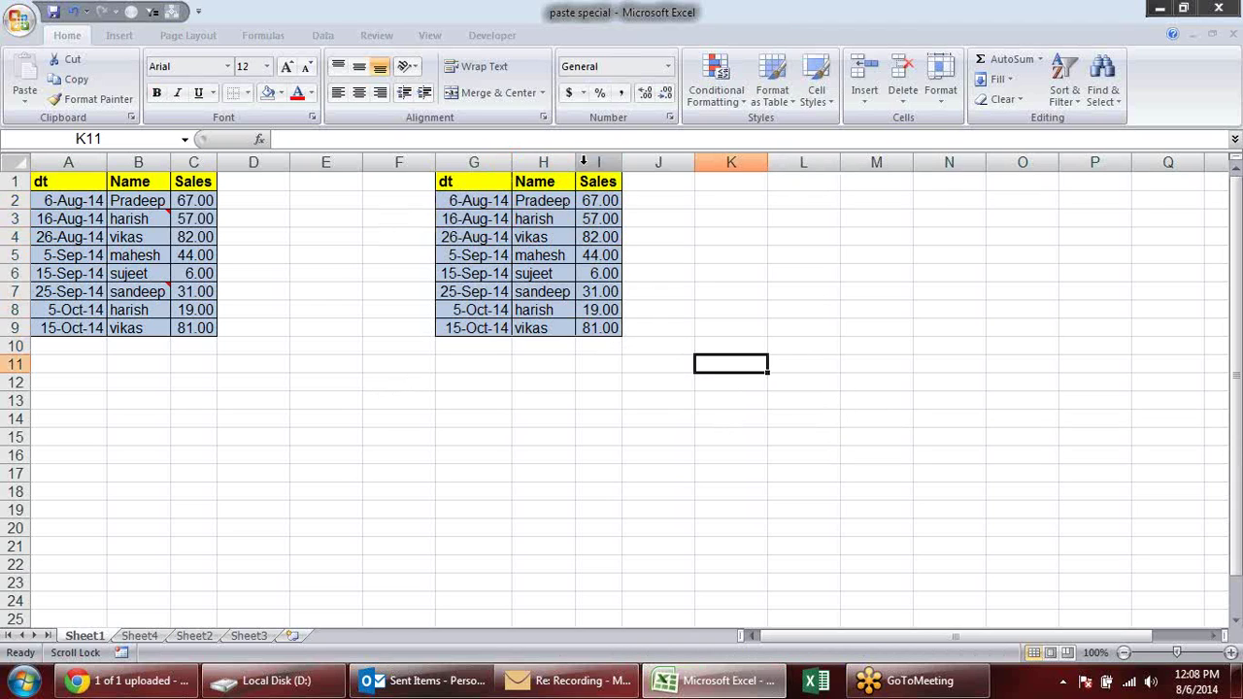
drag(473, 162, 596, 181)
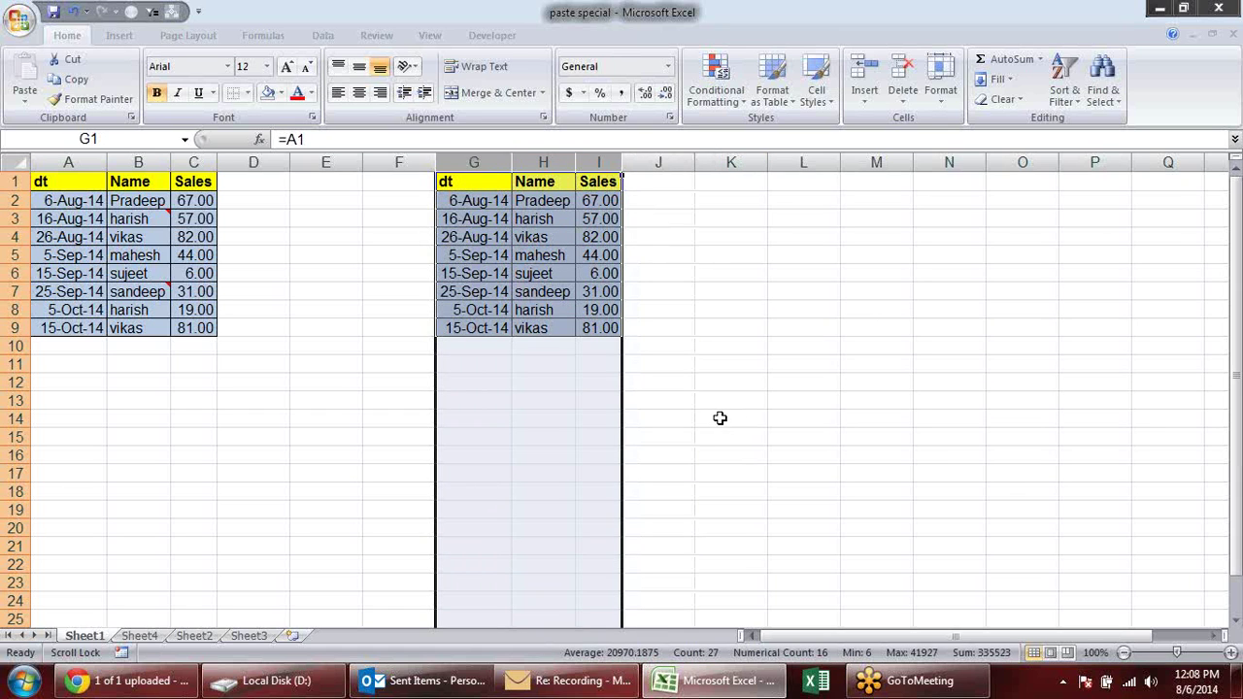
key(alt+e)
key(a)
key(a)
click(792, 350)
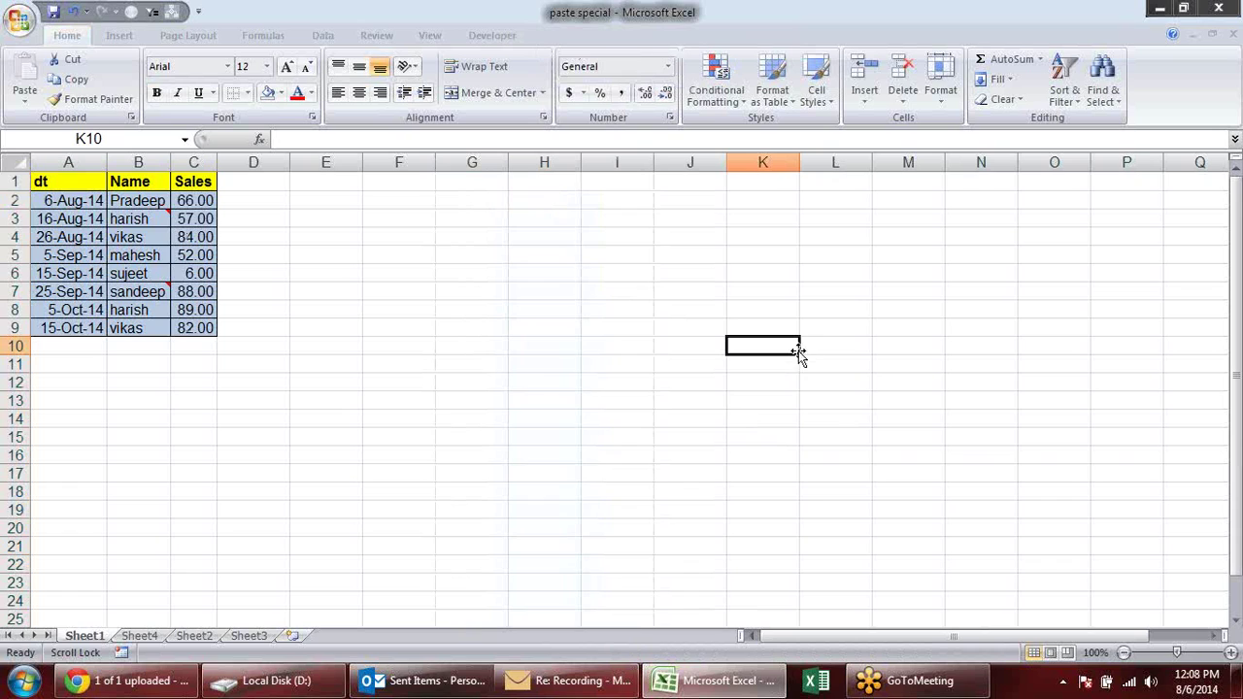
mouse_move(528, 230)
mouse_down()
mouse_move(483, 278)
mouse_move(494, 283)
mouse_up()
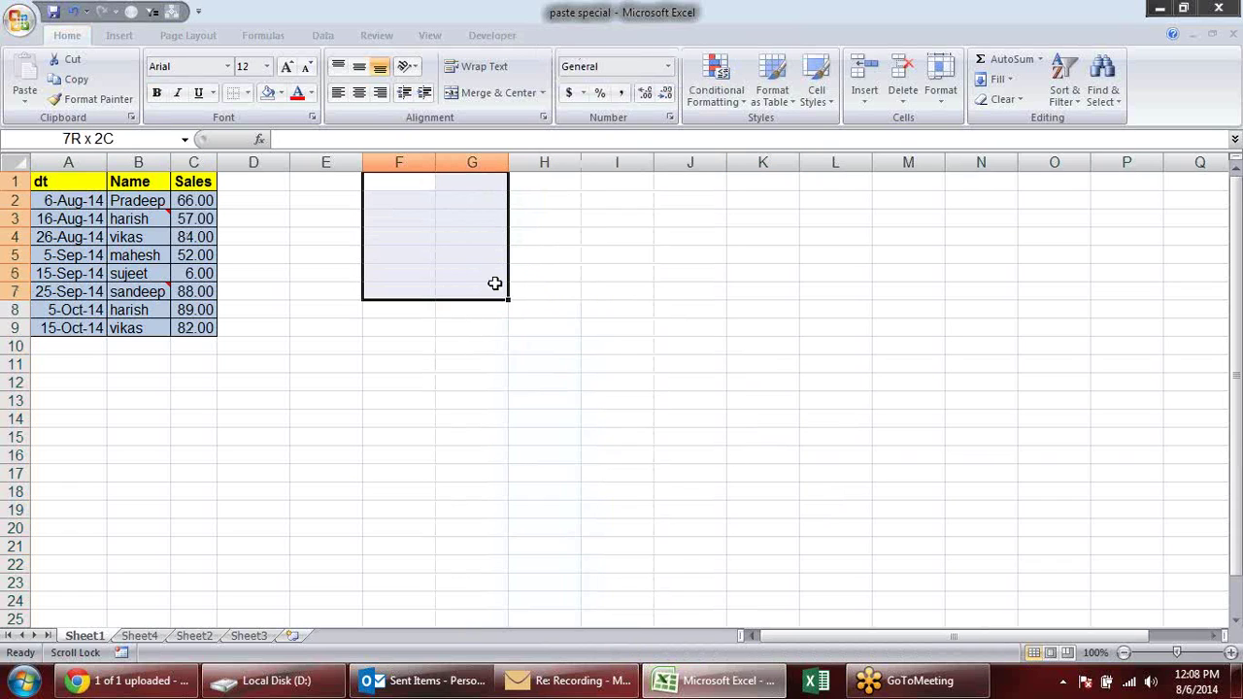
click(498, 92)
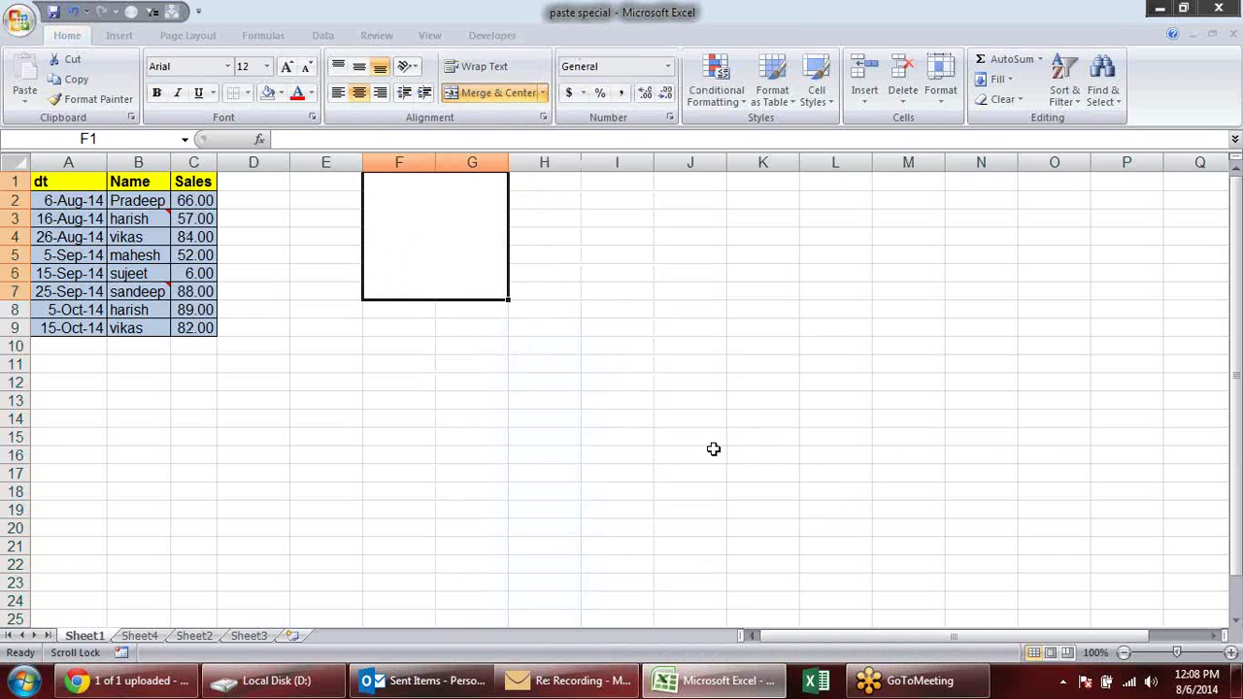
click(281, 93)
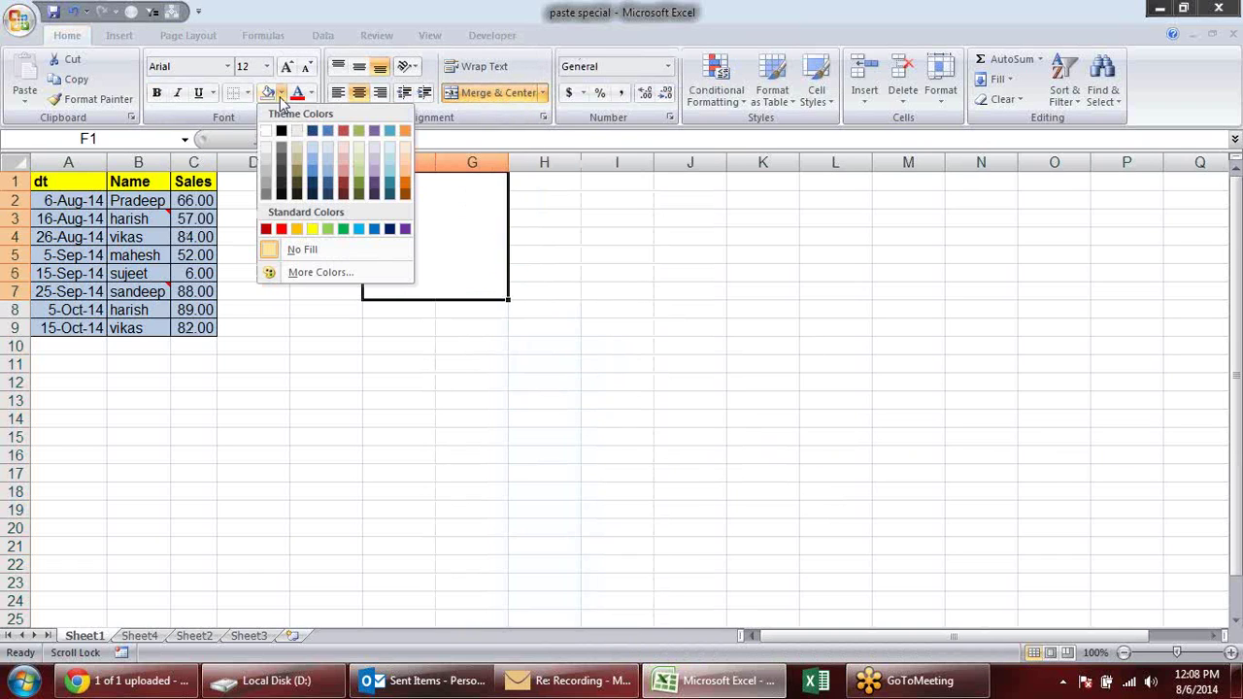
click(268, 146)
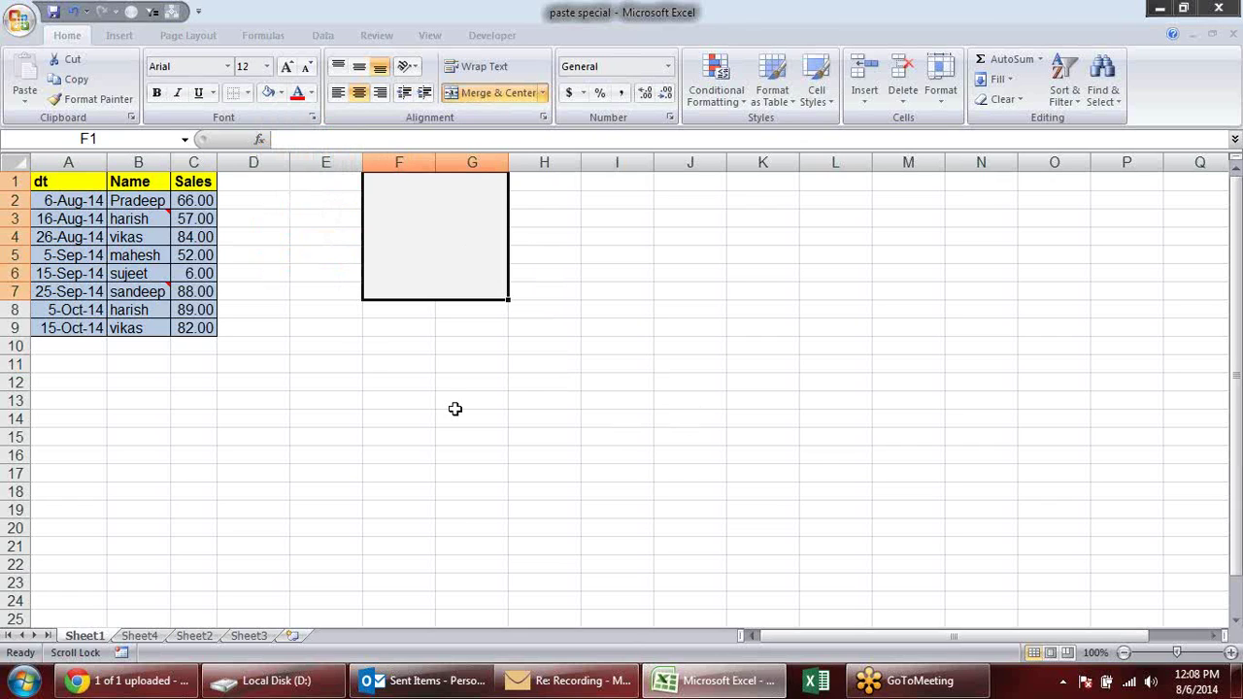
click(326, 345)
click(472, 364)
click(326, 365)
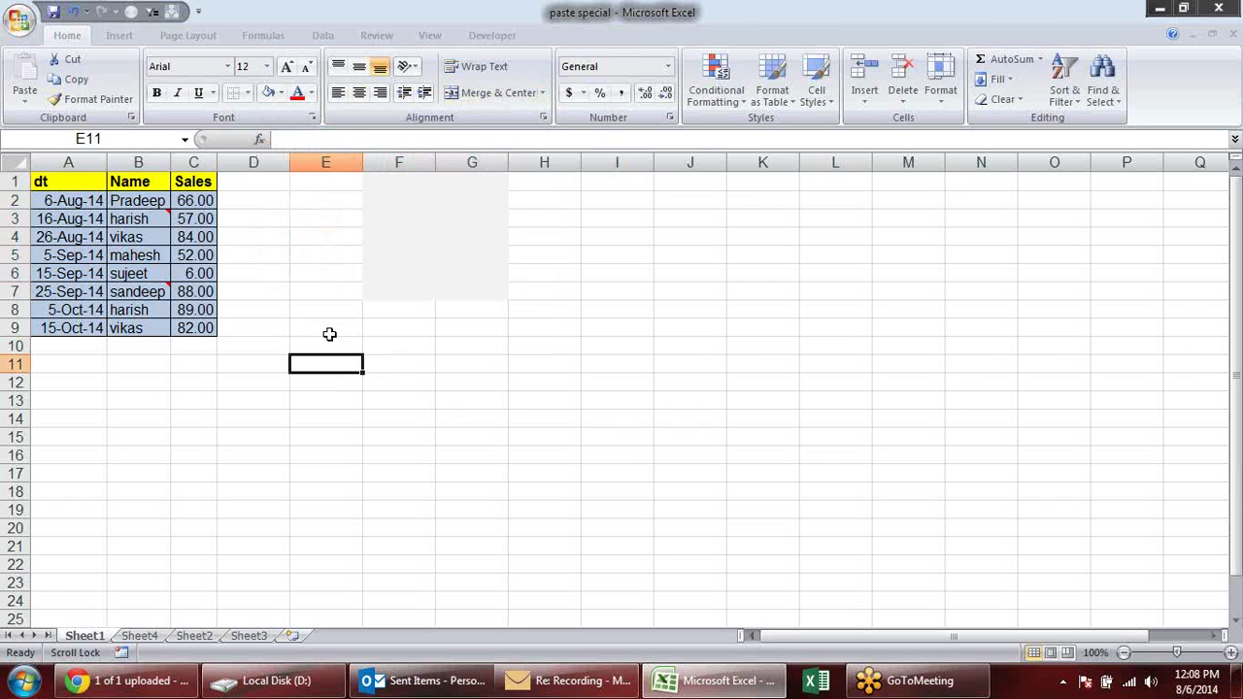
click(342, 309)
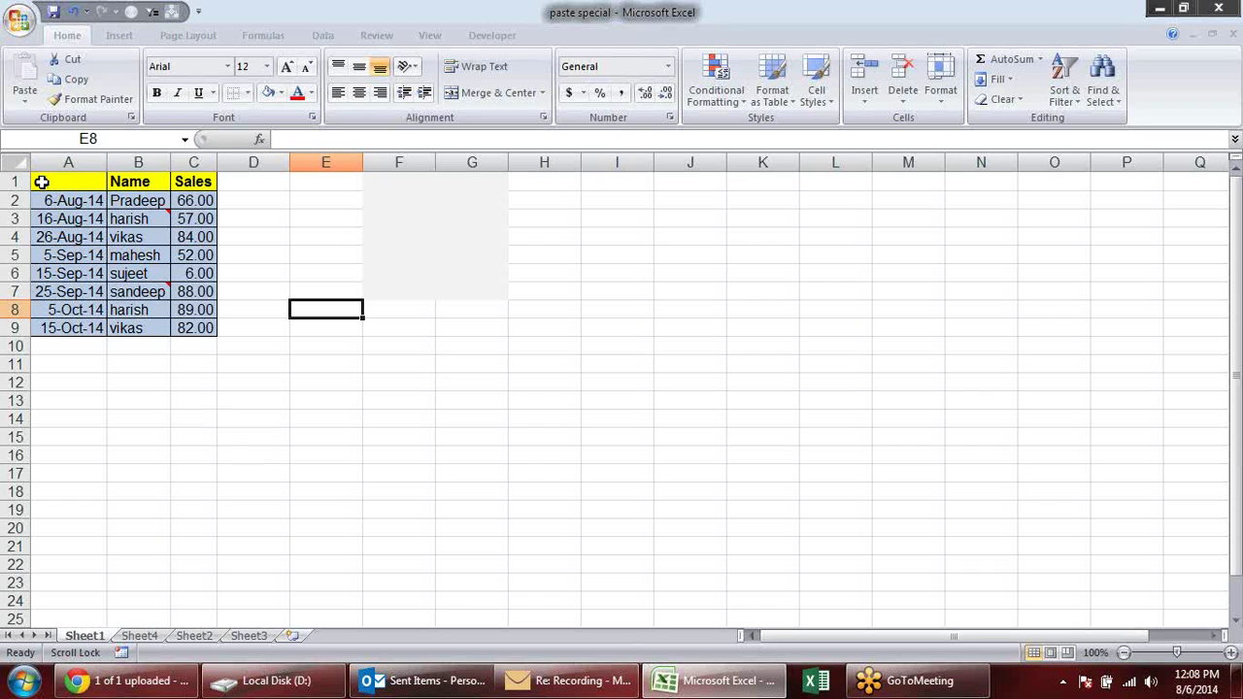
Paste A1:C9 at F1 as a static picture and shrink it to fit the grey block.
drag(42, 182, 195, 330)
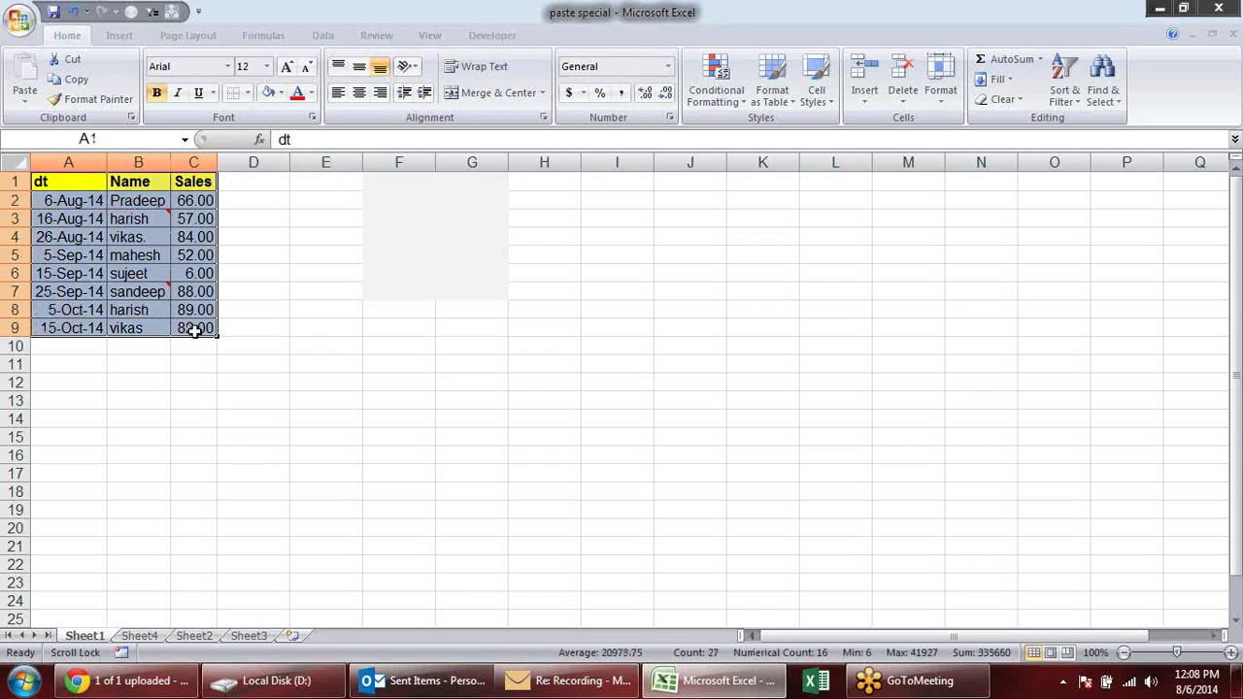
key(ctrl+c)
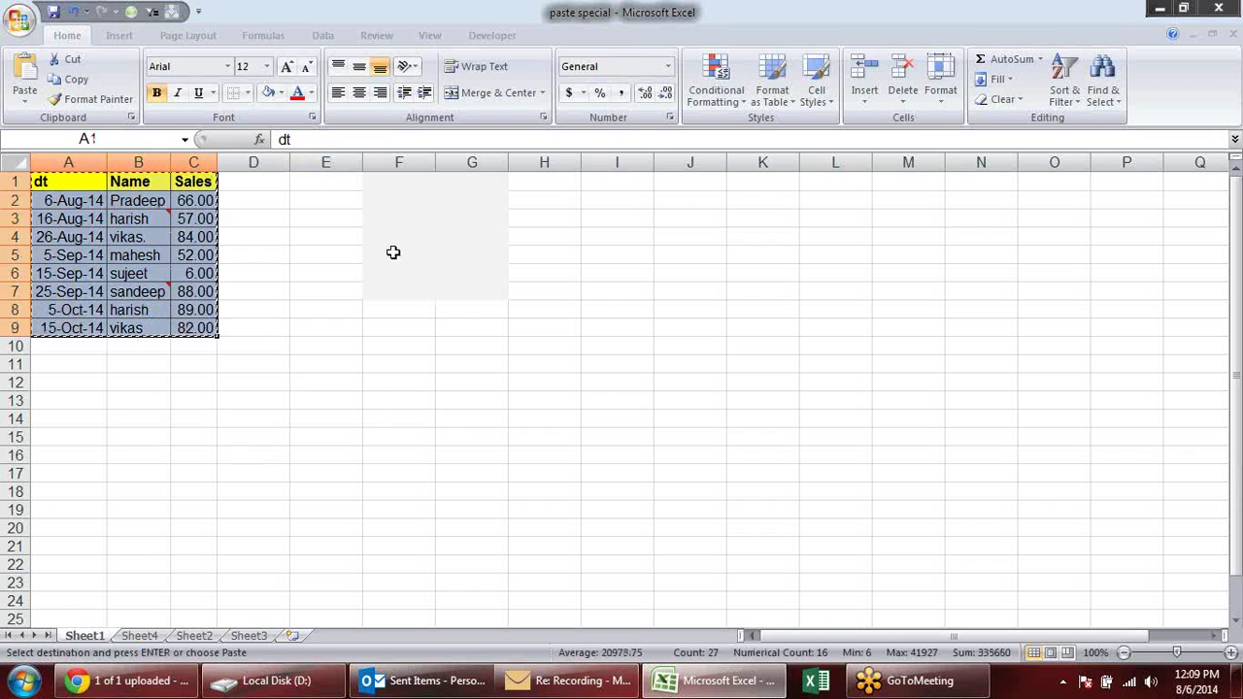
click(372, 185)
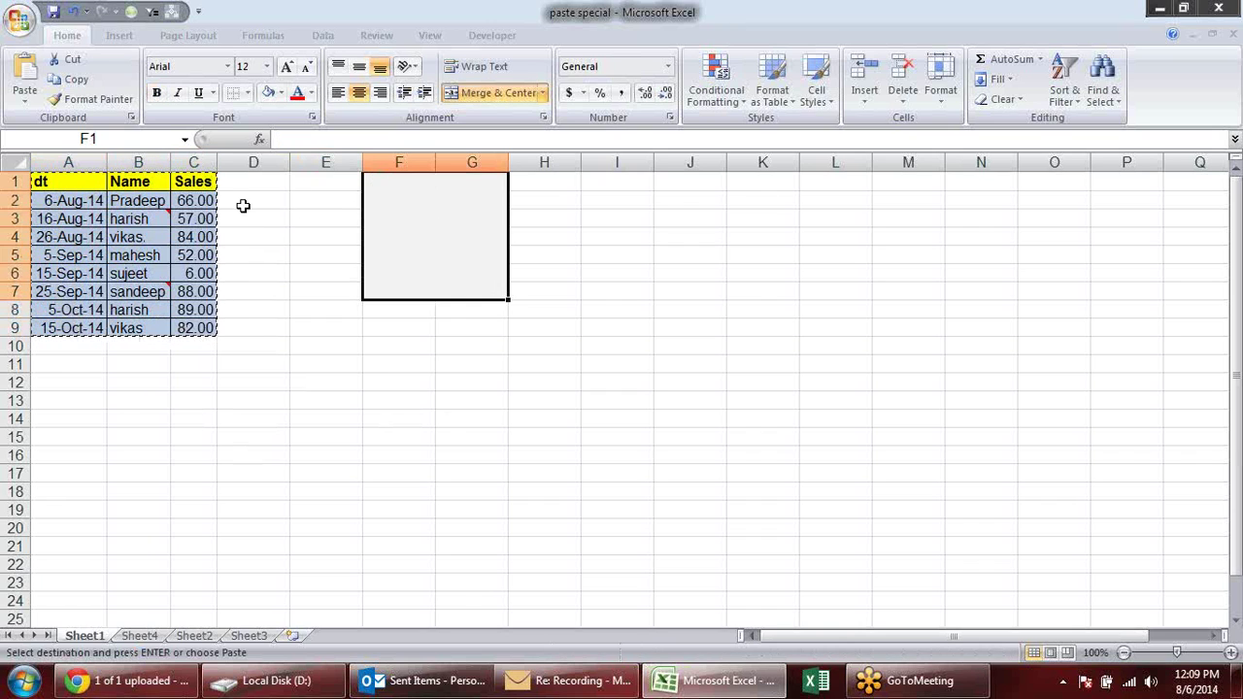
click(36, 97)
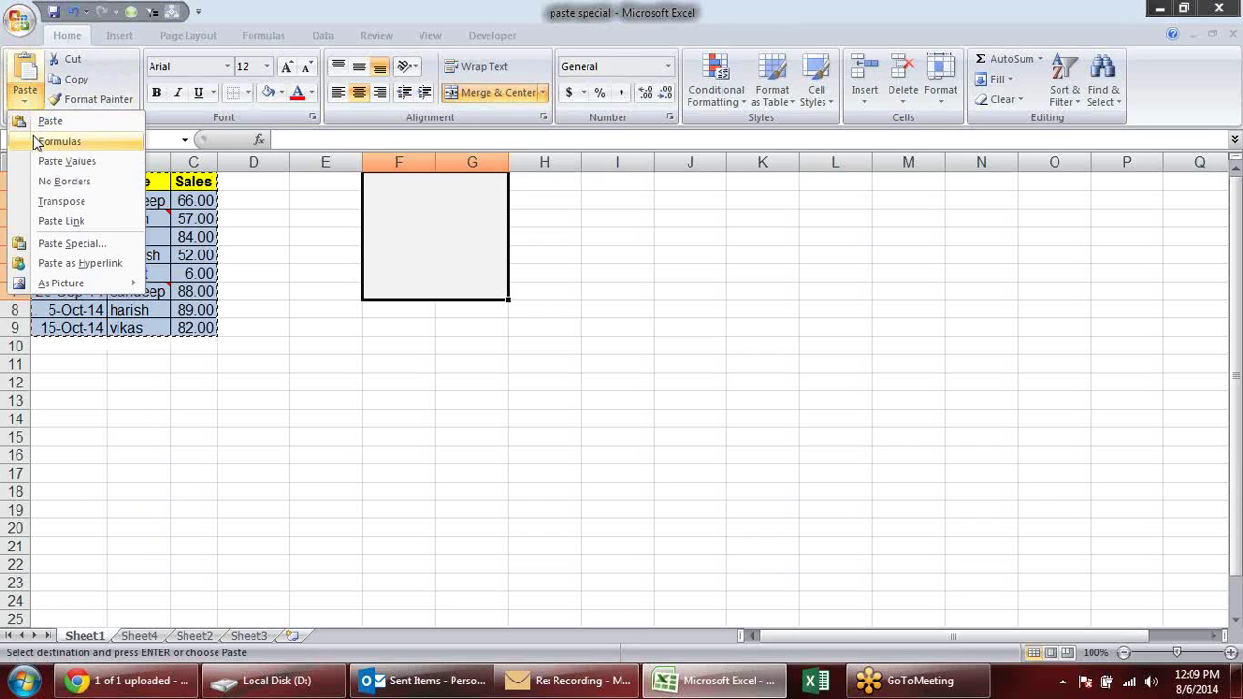
mouse_move(60, 282)
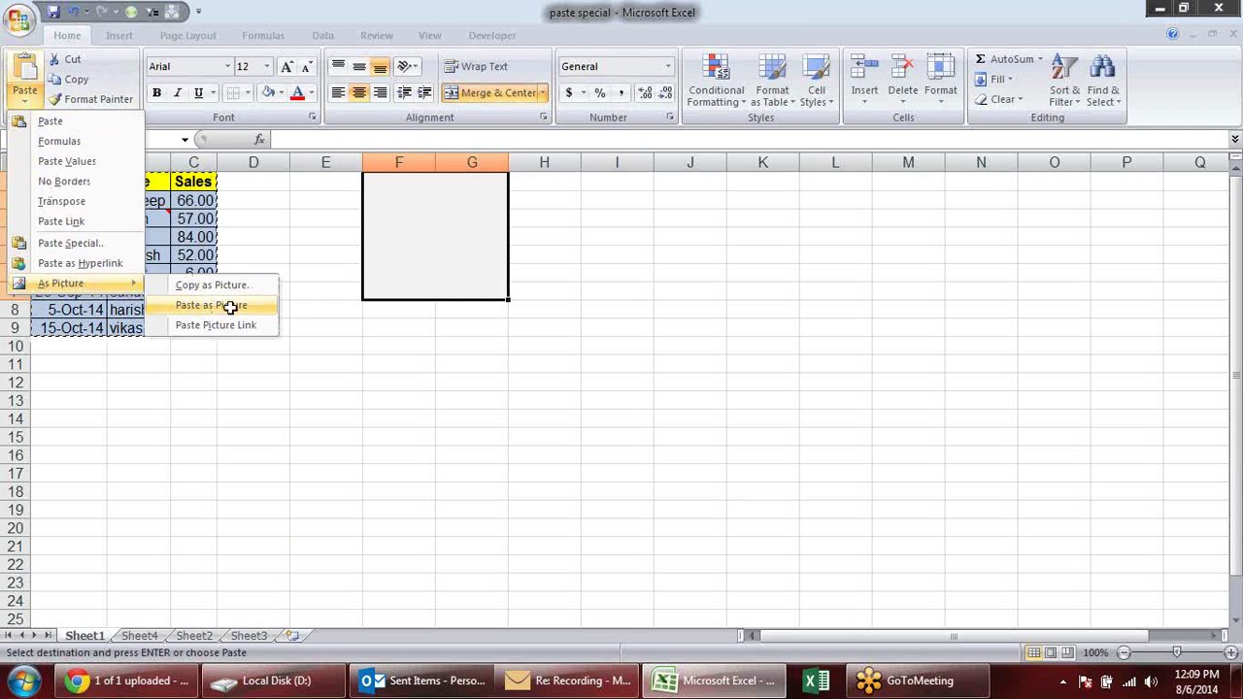
click(206, 306)
mouse_move(445, 237)
mouse_down()
mouse_move(480, 308)
mouse_move(440, 235)
mouse_up()
drag(551, 335, 515, 302)
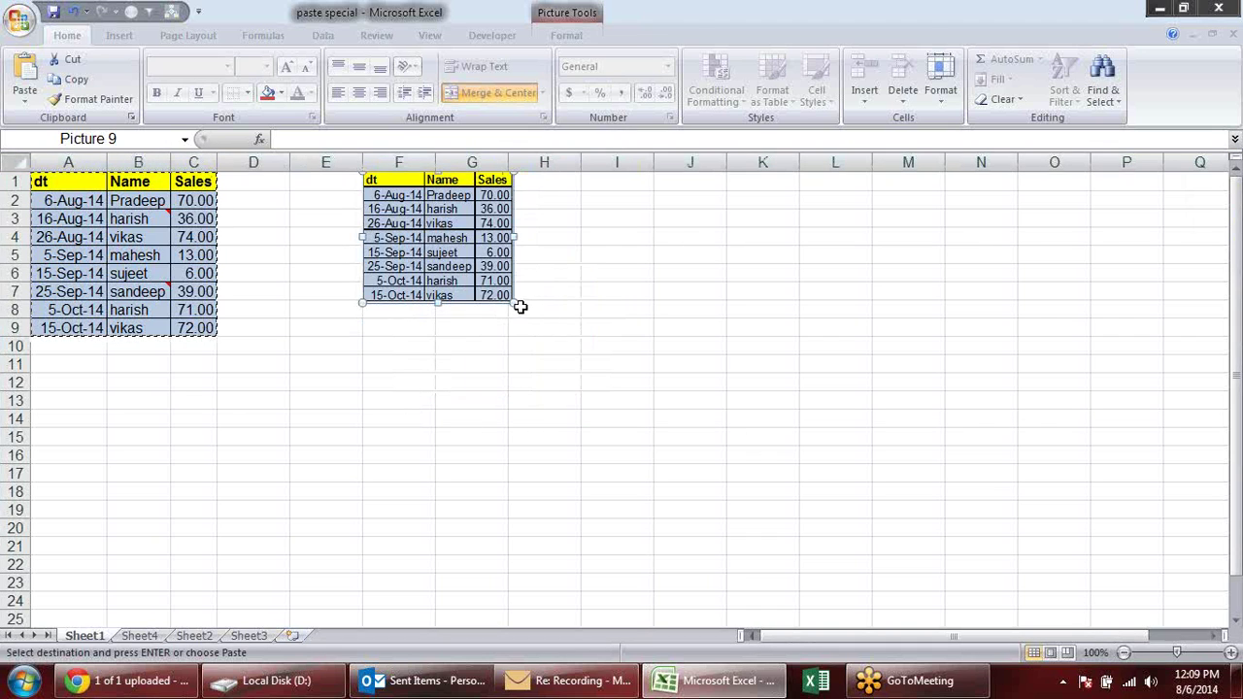
Turn the sheet gridlines off and back on, then clear the copy mode.
click(616, 307)
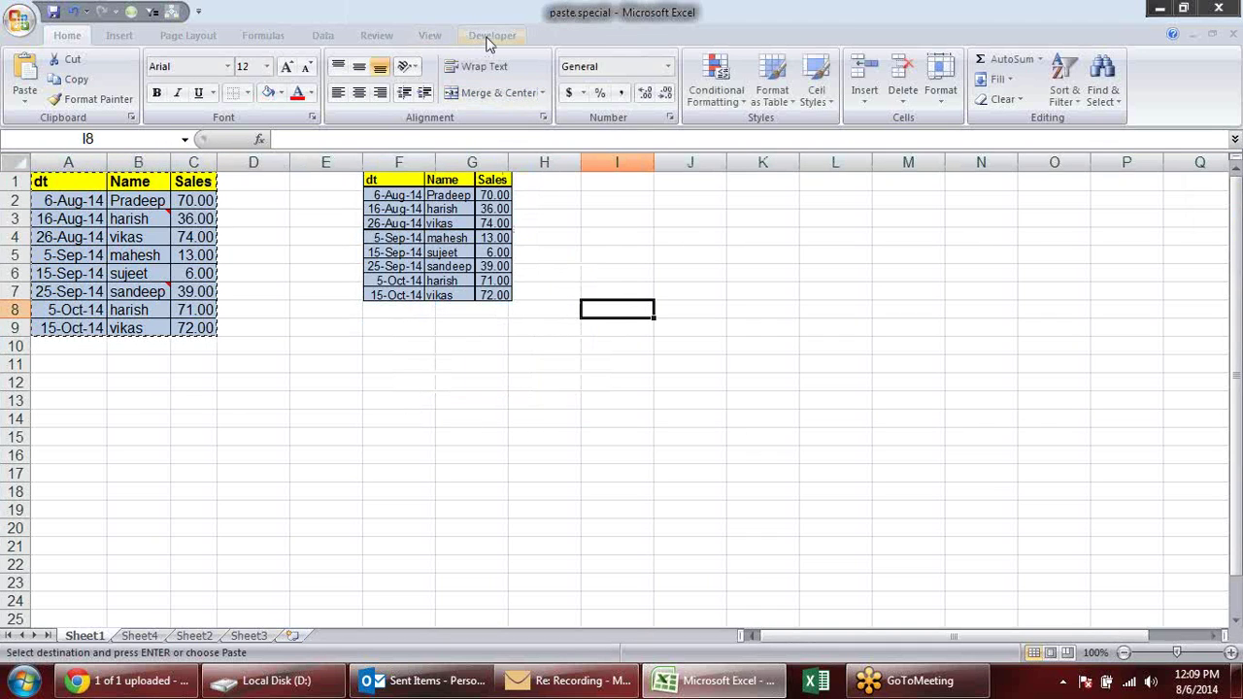
click(428, 36)
click(244, 80)
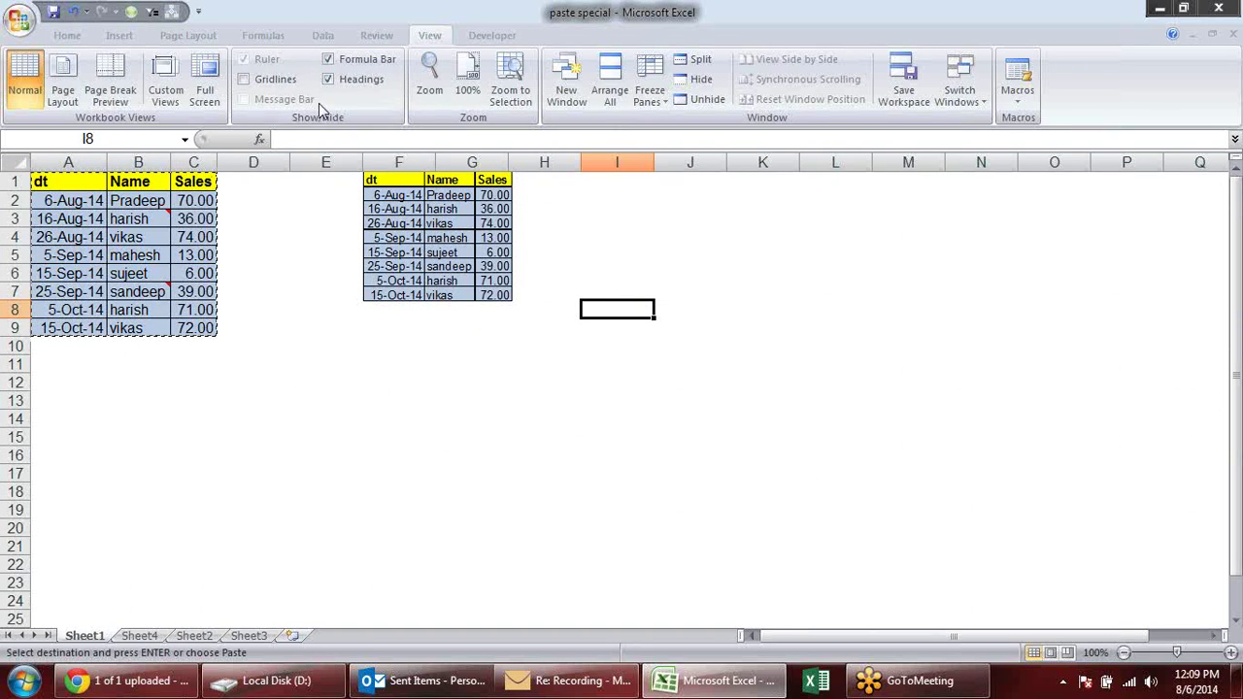
click(276, 80)
click(472, 236)
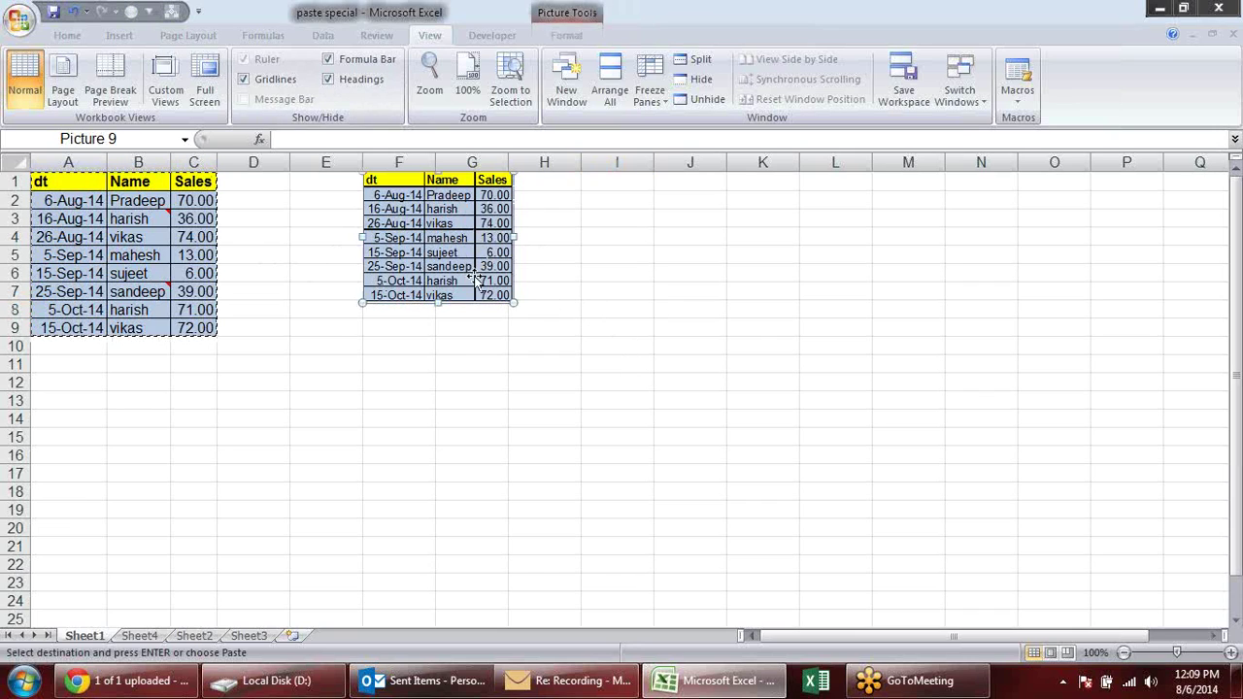
key(Escape)
Change B2 to sandeep and delete the static table picture.
click(136, 201)
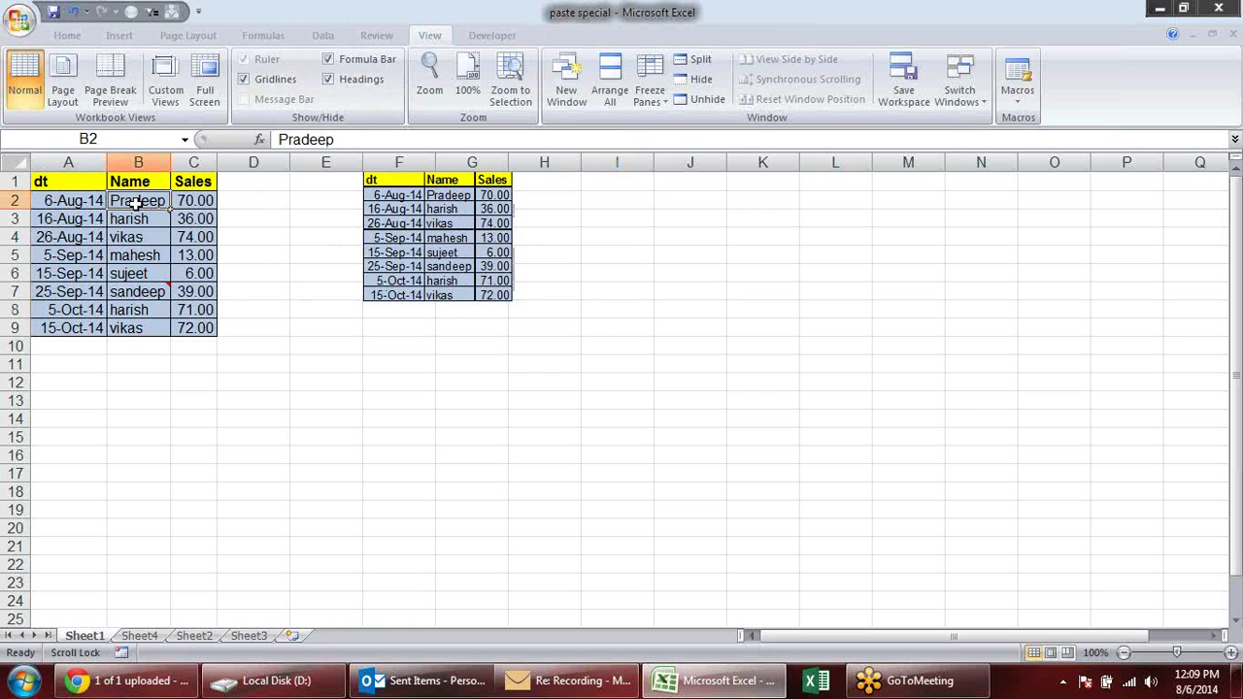
text(sand)
key(Return)
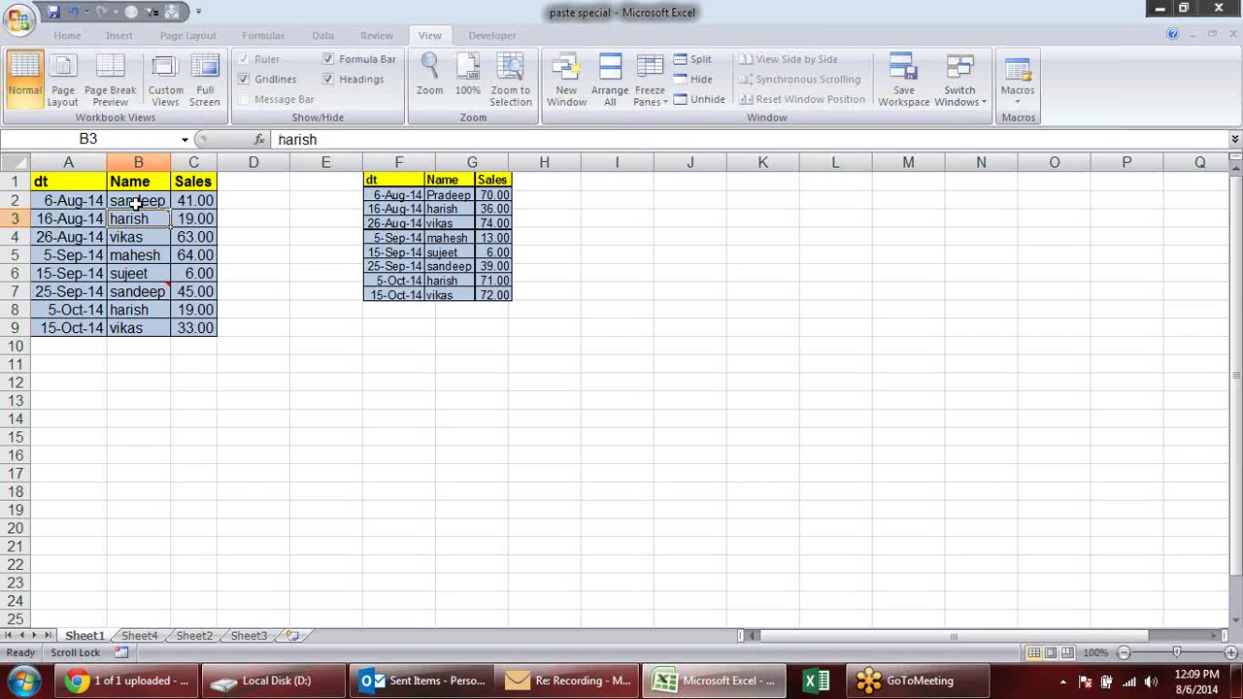
click(480, 206)
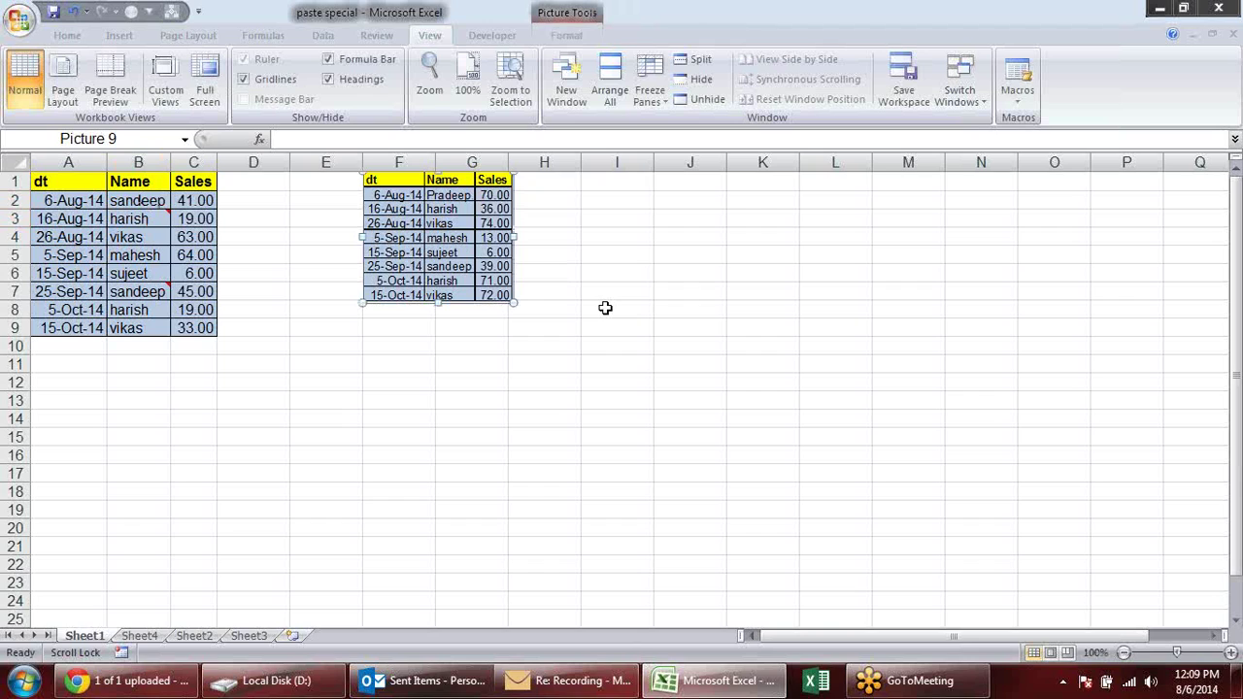
key(Delete)
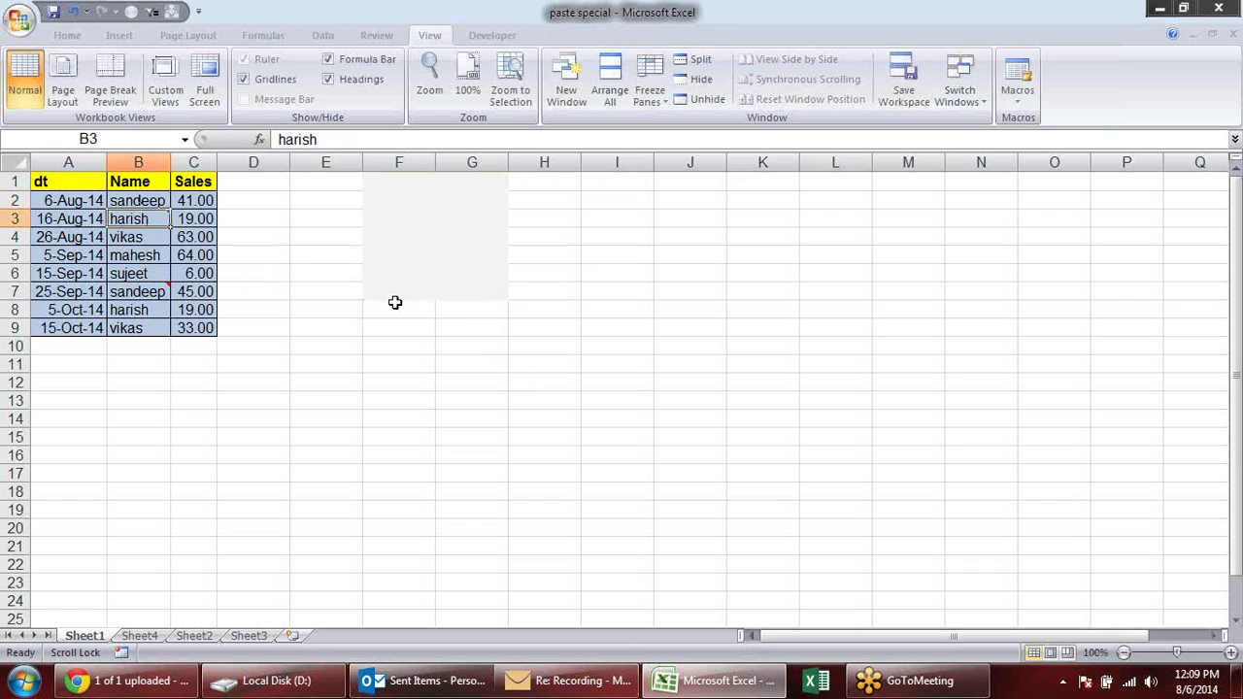
key(ctrl+z)
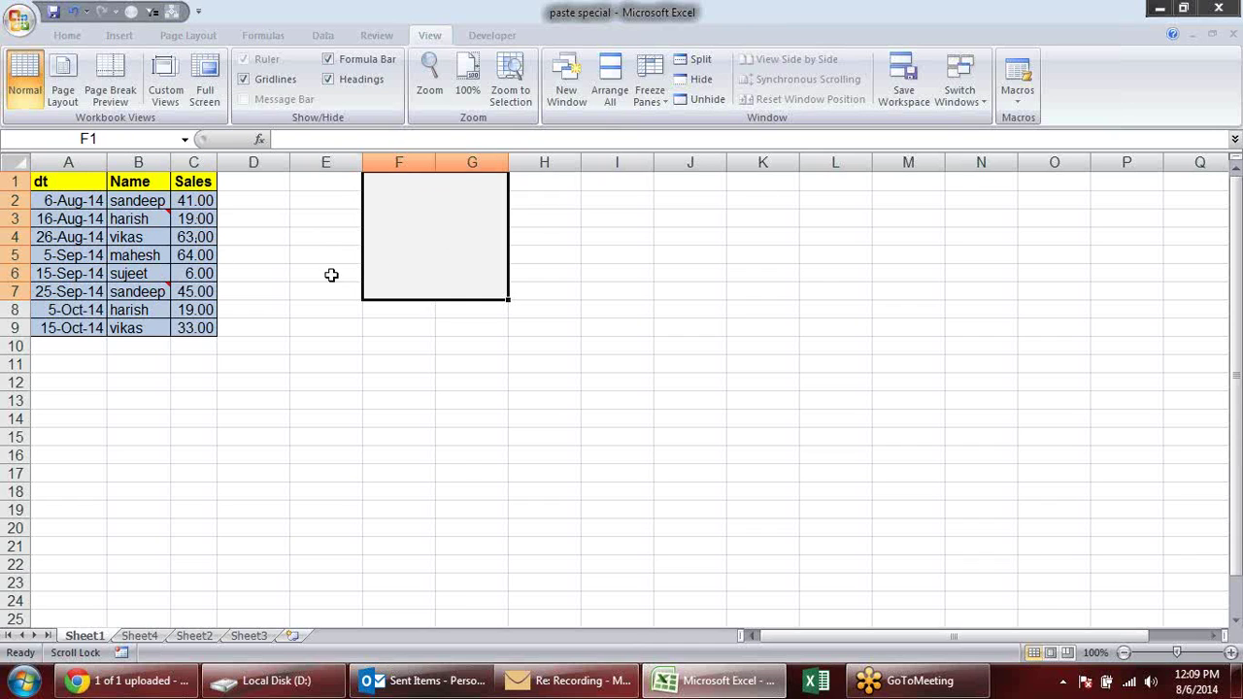
Paste A1:C9 at F1 as a linked picture and enlarge it to about F1:J17.
click(67, 35)
mouse_move(41, 181)
mouse_down()
mouse_move(167, 296)
mouse_move(210, 310)
mouse_move(211, 326)
mouse_up()
key(ctrl+c)
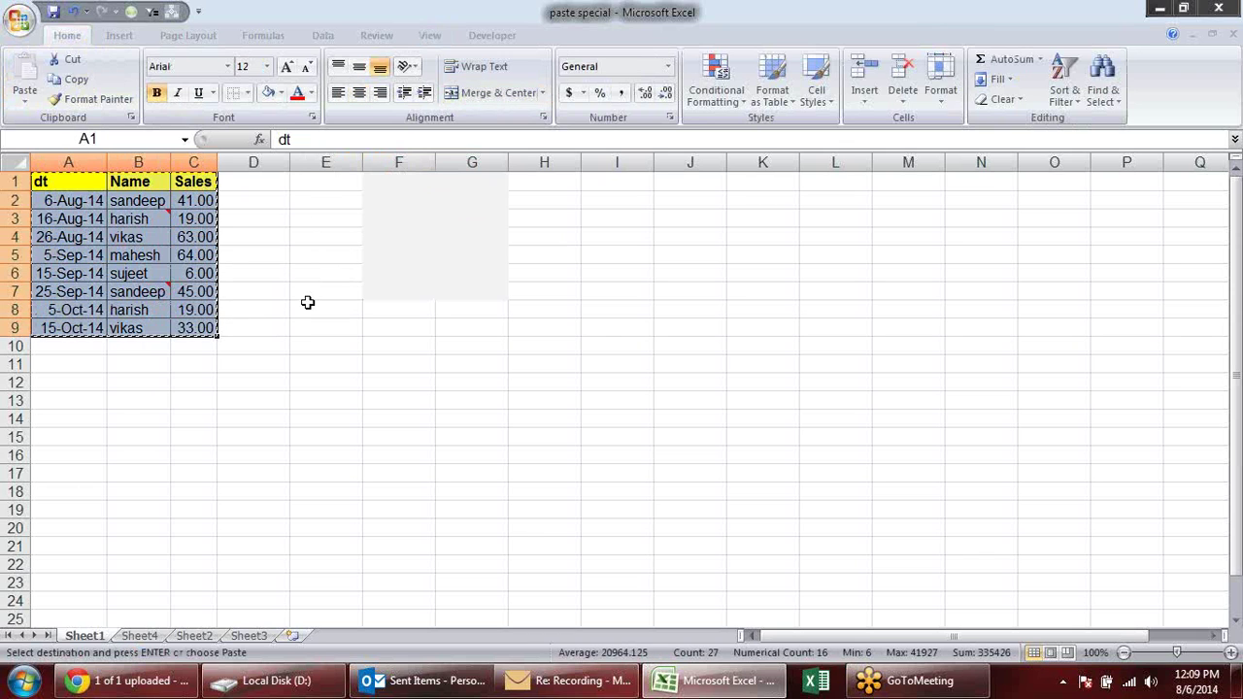
right_click(372, 178)
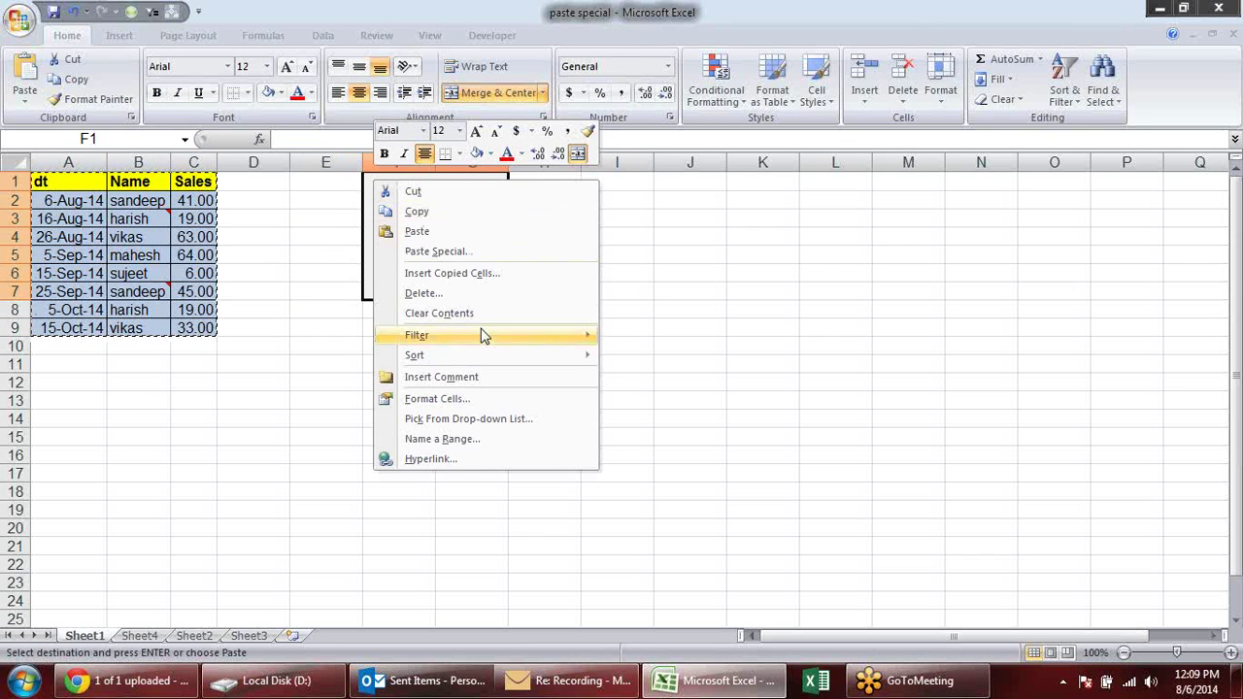
click(456, 251)
key(Escape)
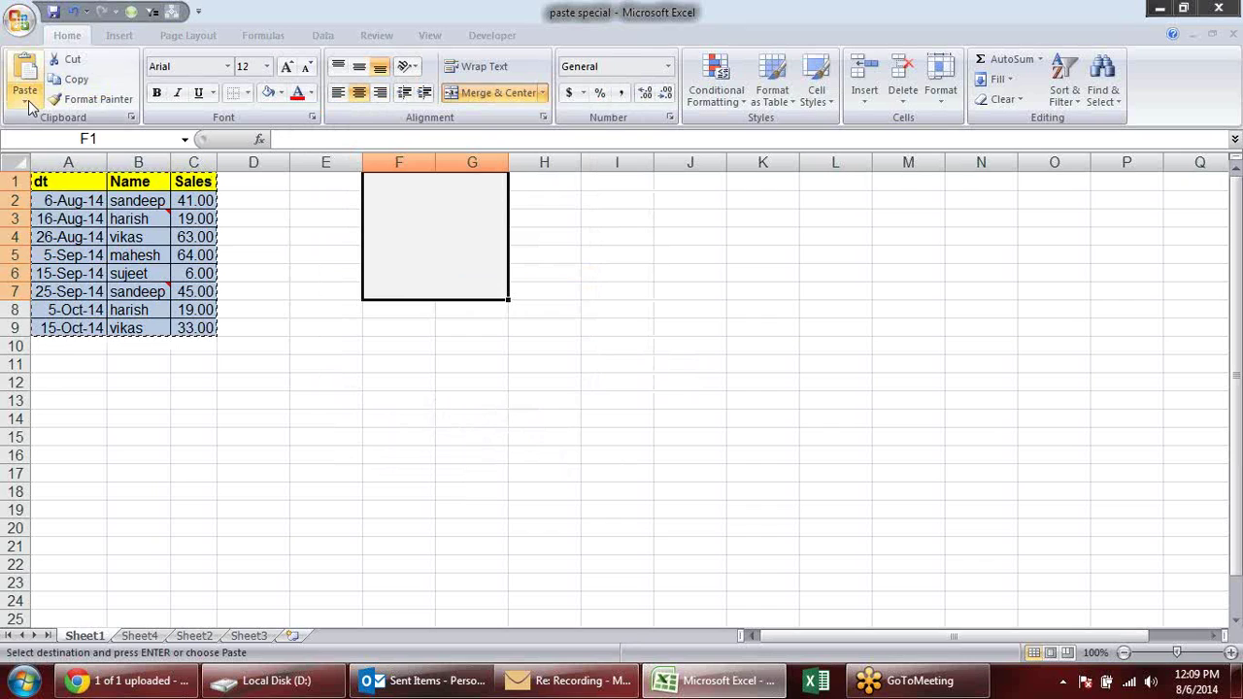
click(25, 97)
mouse_move(60, 282)
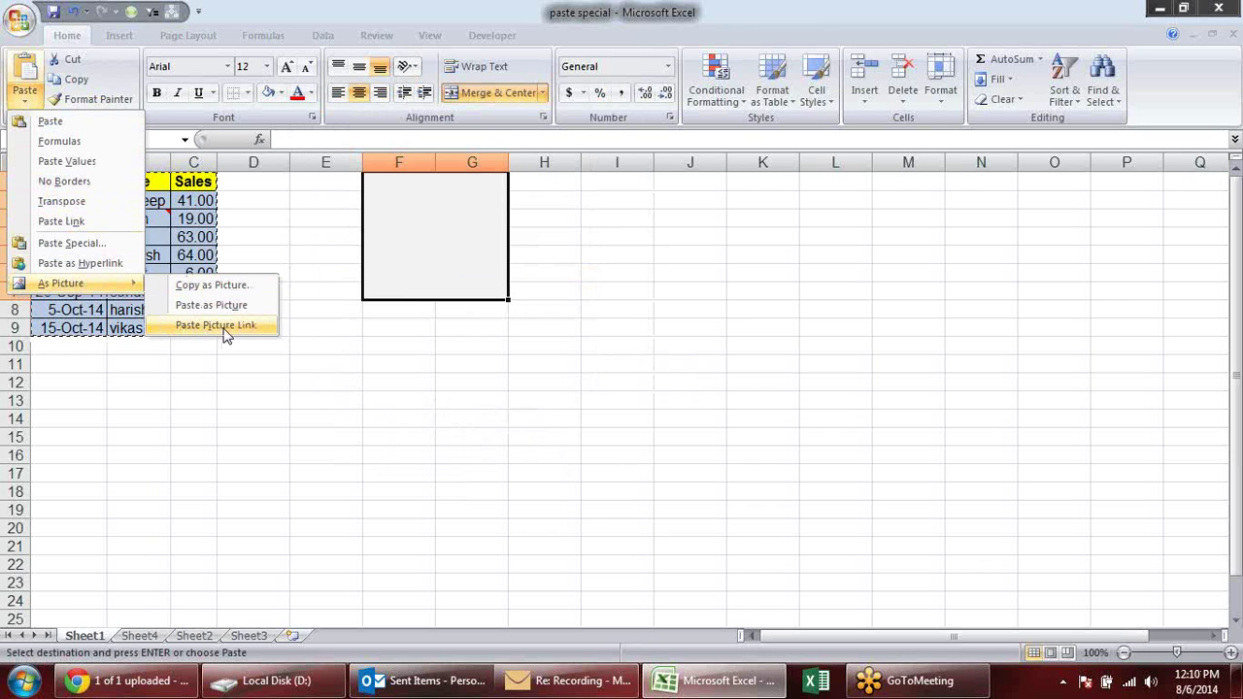
click(223, 330)
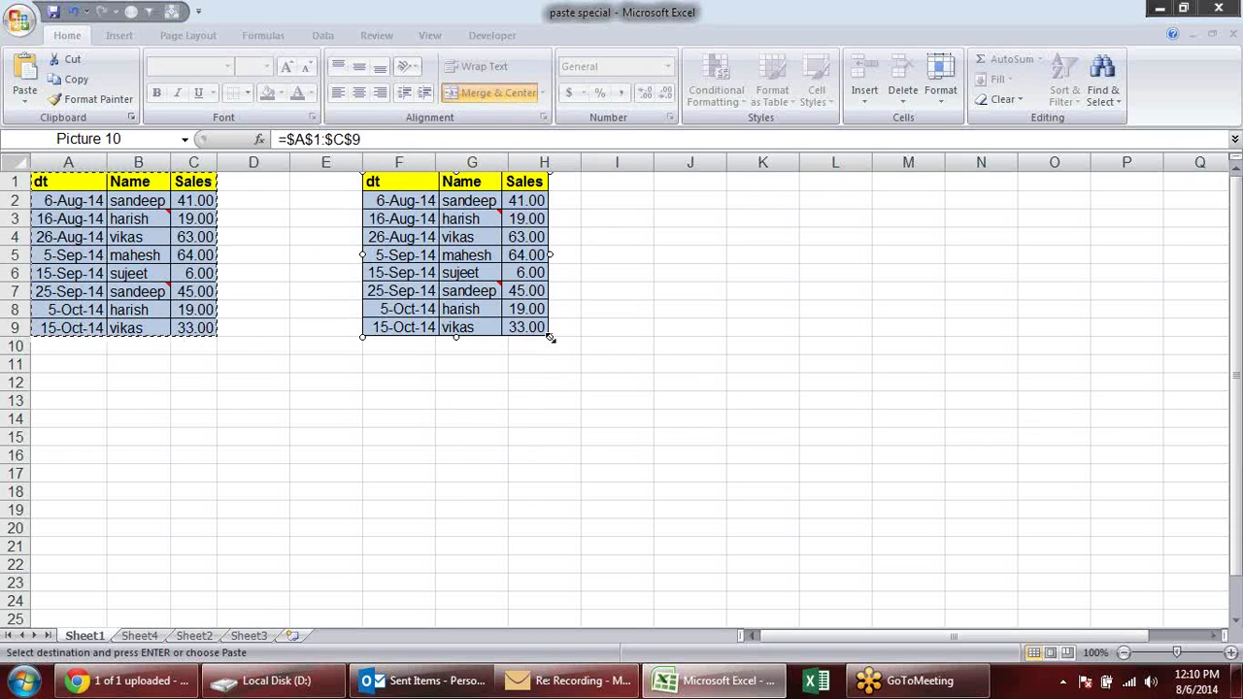
drag(550, 336, 729, 496)
key(Escape)
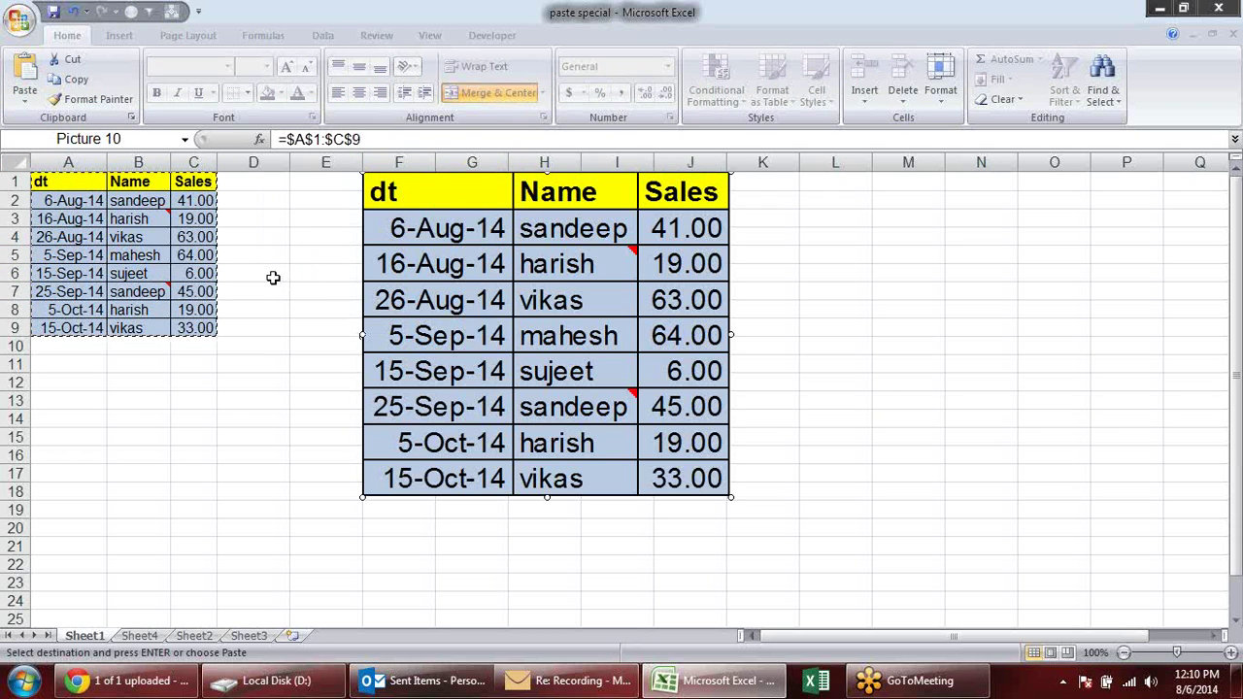
Change the name in B2 to Pradeep.
click(155, 199)
text(Pr)
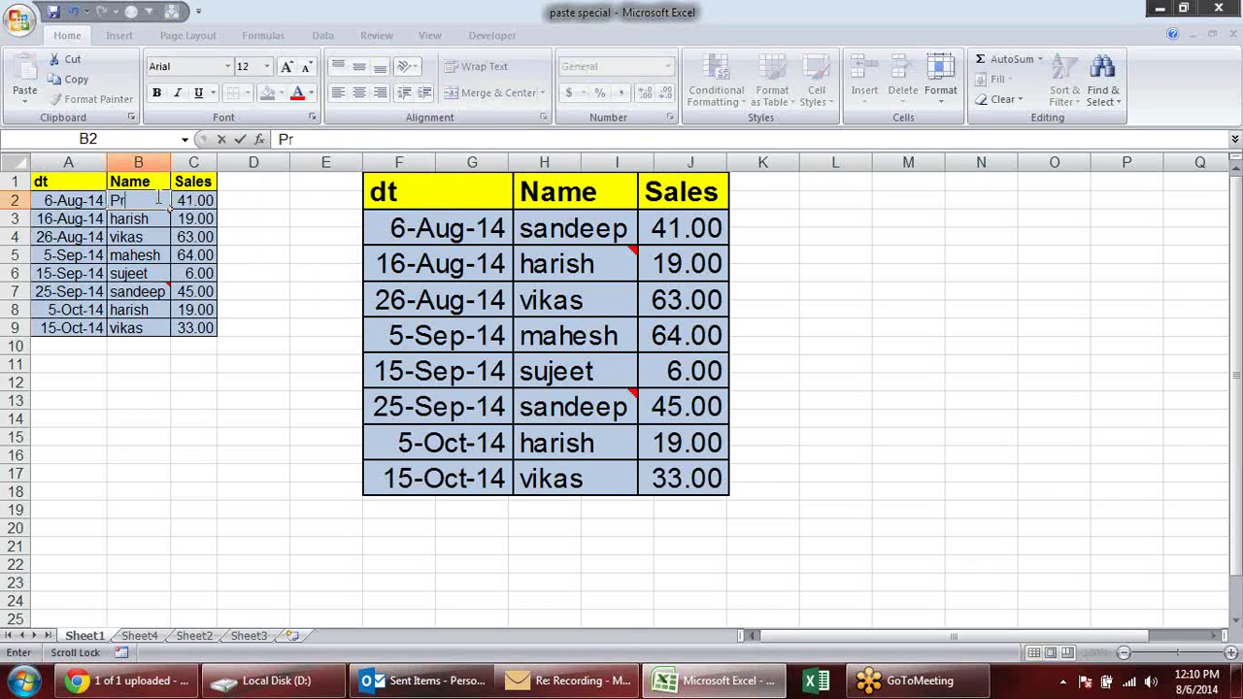
text(adeep)
key(Return)
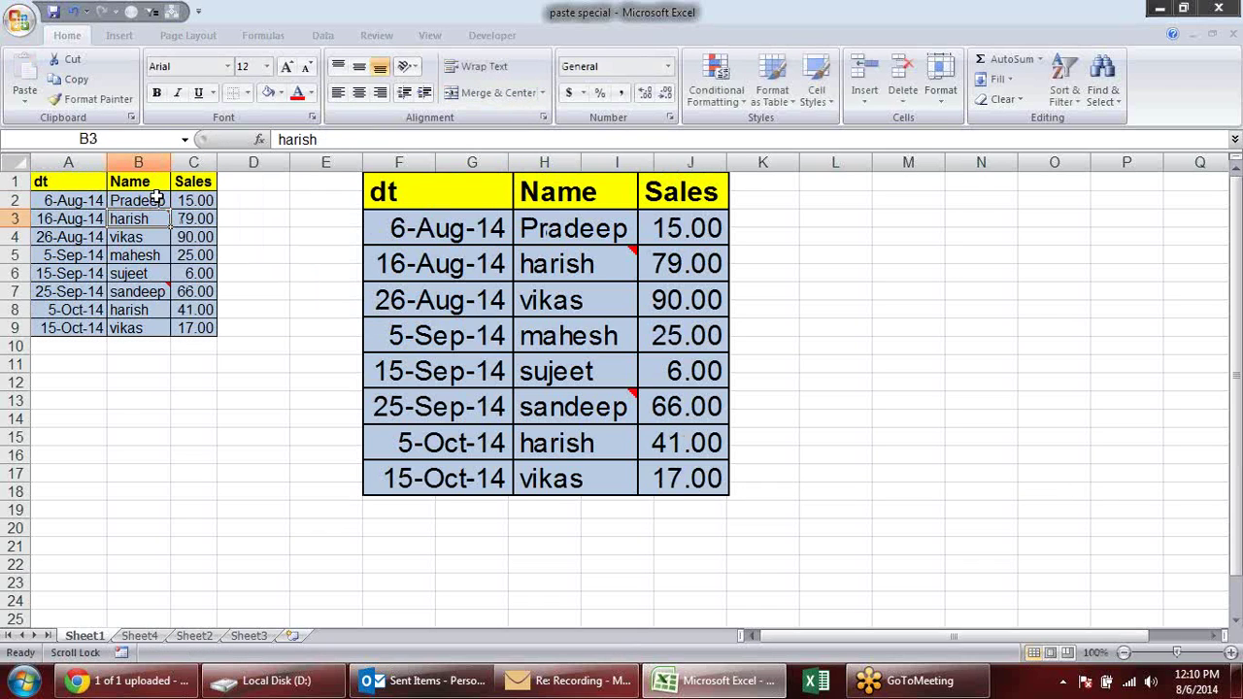
Fill A3:C5 with light orange and check the linked picture mirrors it.
drag(64, 218, 199, 258)
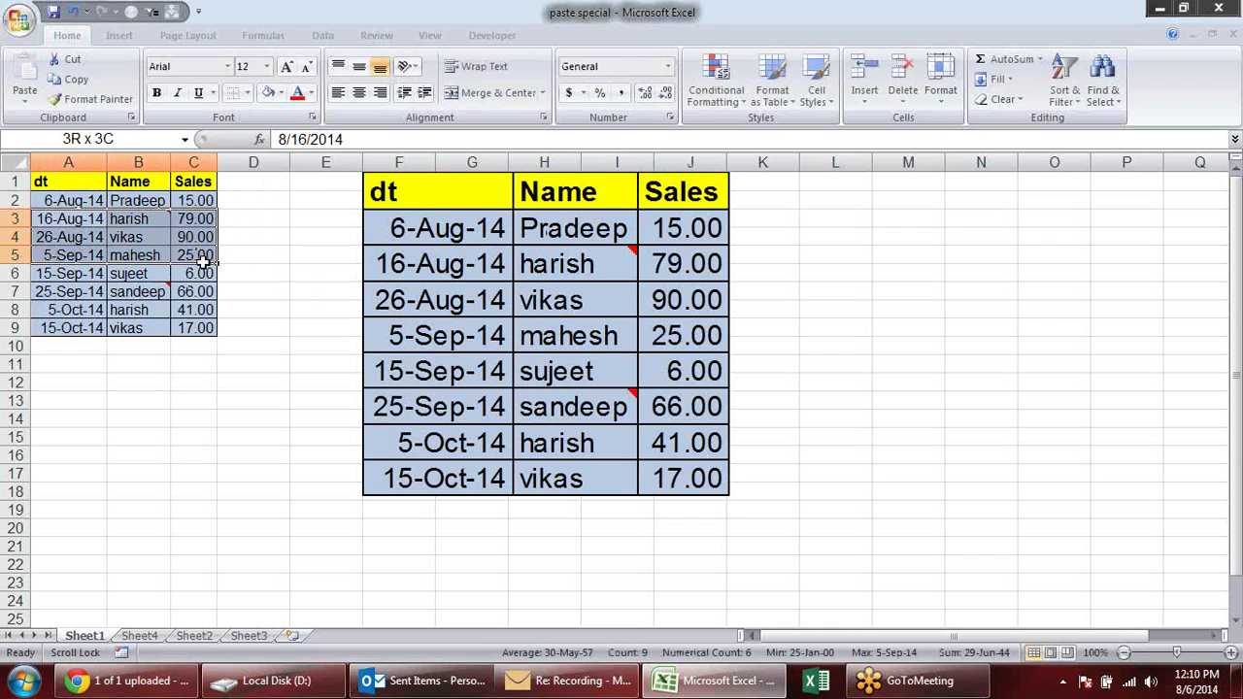
click(281, 92)
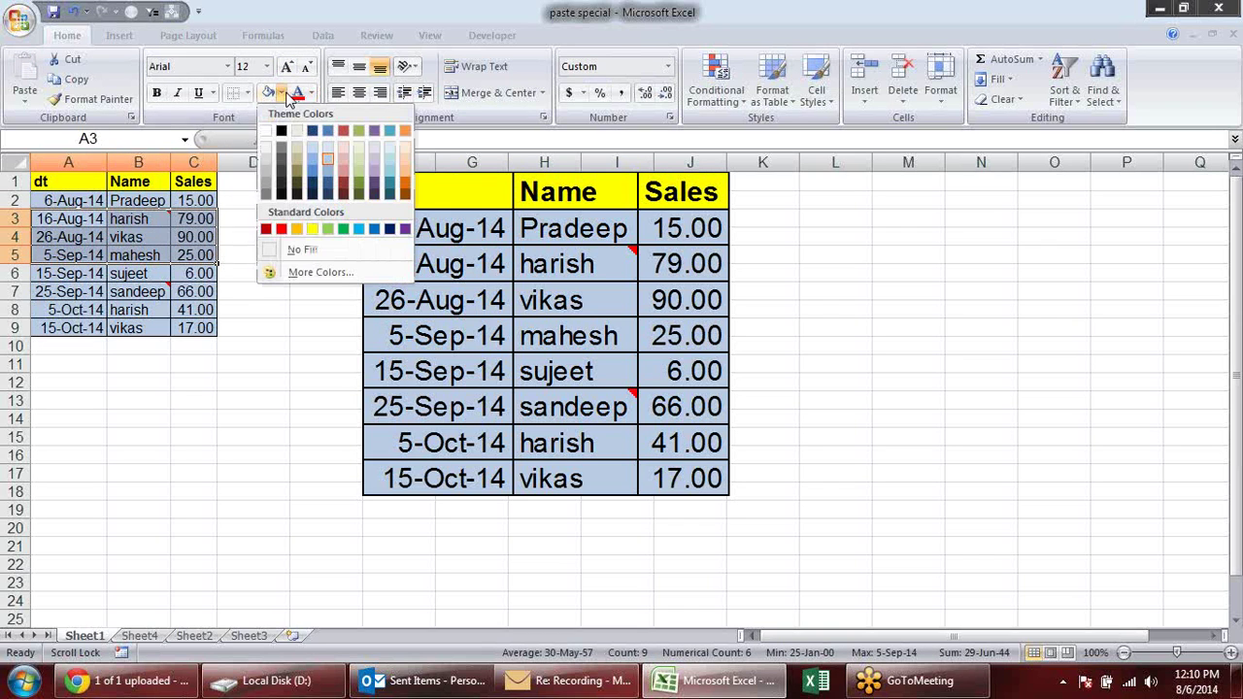
click(406, 160)
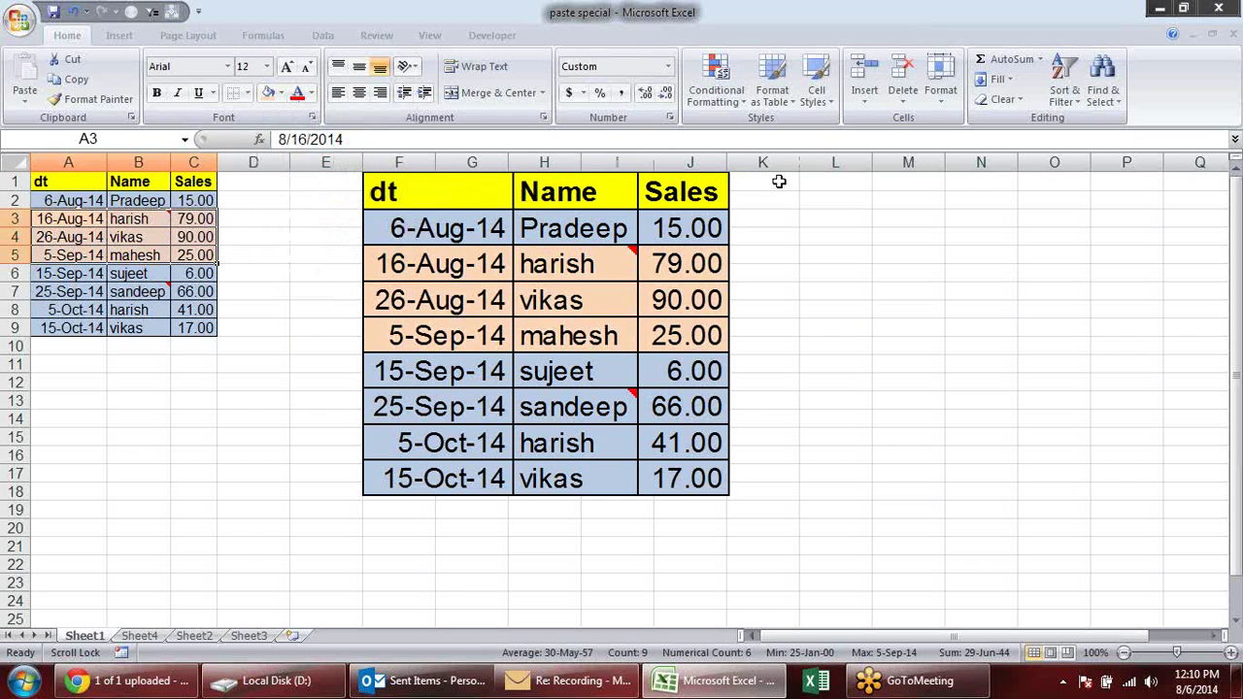
click(896, 340)
click(636, 398)
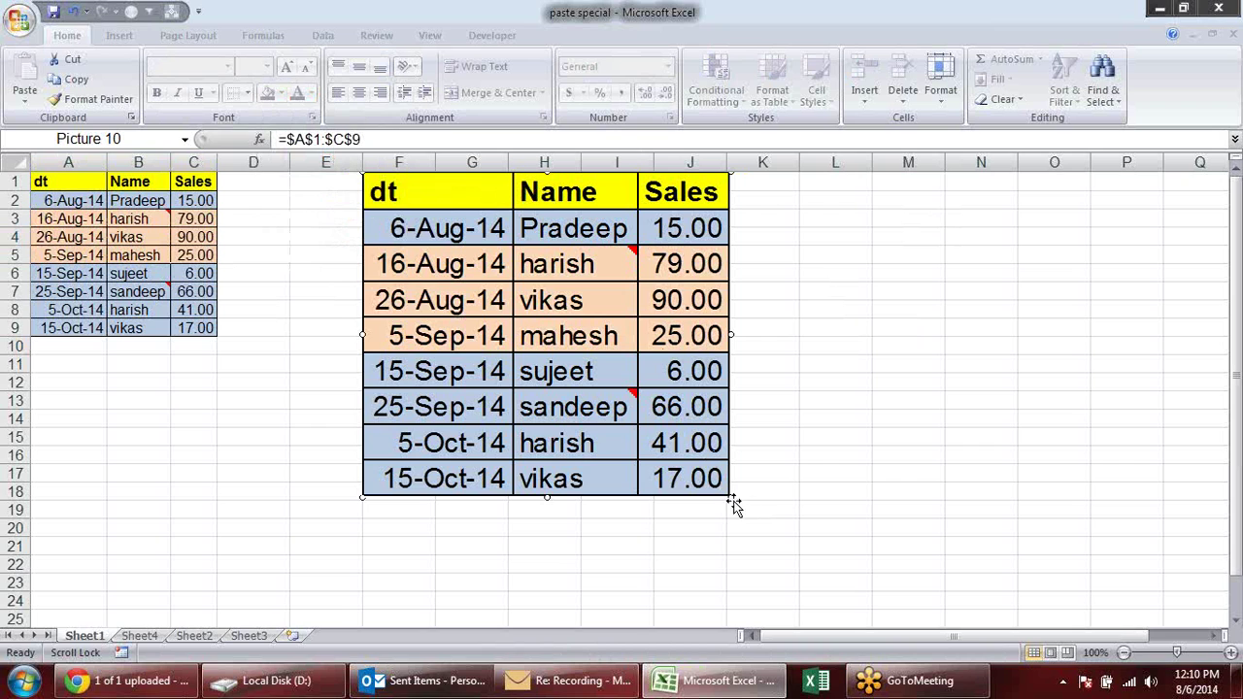
Shrink the linked table picture slightly and minimise the Excel workbook to show the desktop.
mouse_move(730, 498)
mouse_down()
mouse_move(633, 398)
mouse_move(661, 436)
mouse_up()
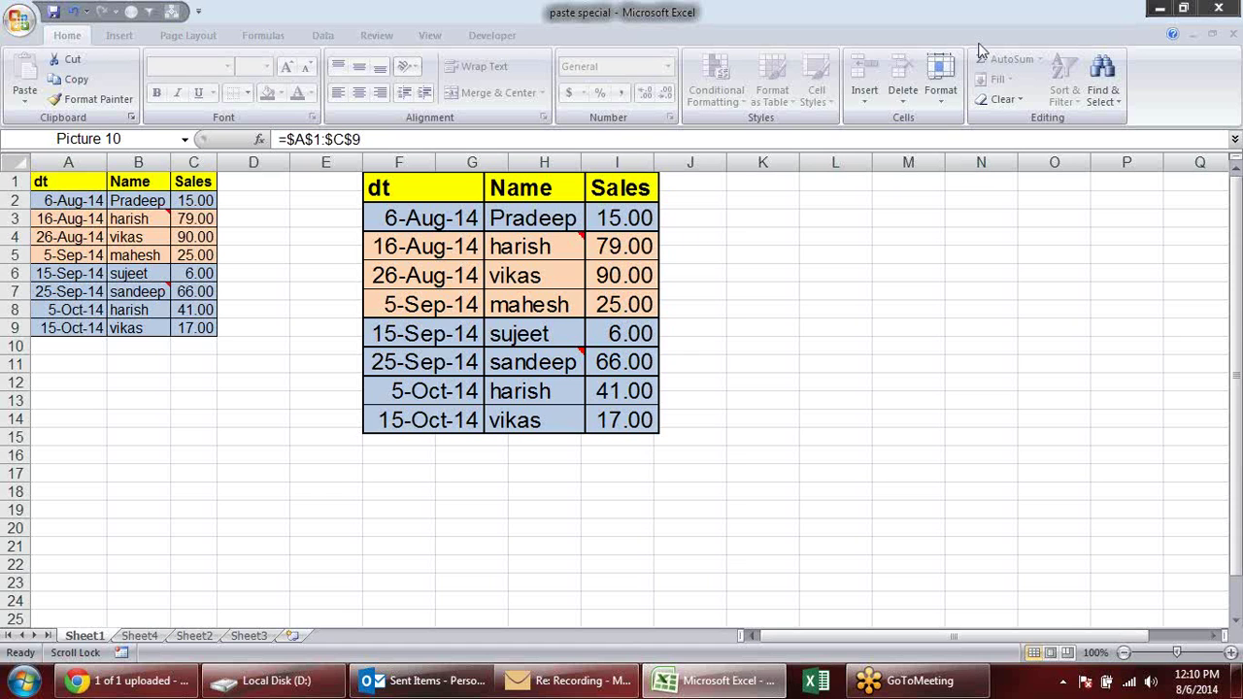
click(1159, 8)
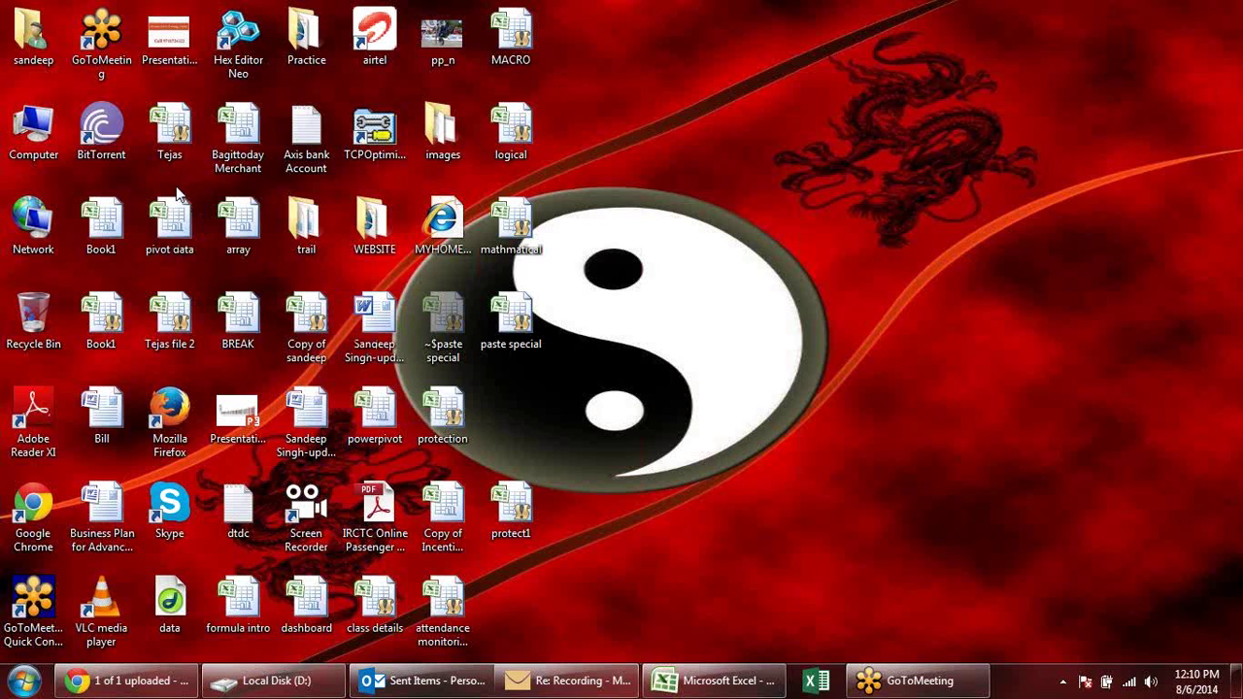
Browse Computer to Local Disk (D:) > Showcase and open the dashboard workbook.
double_click(8, 146)
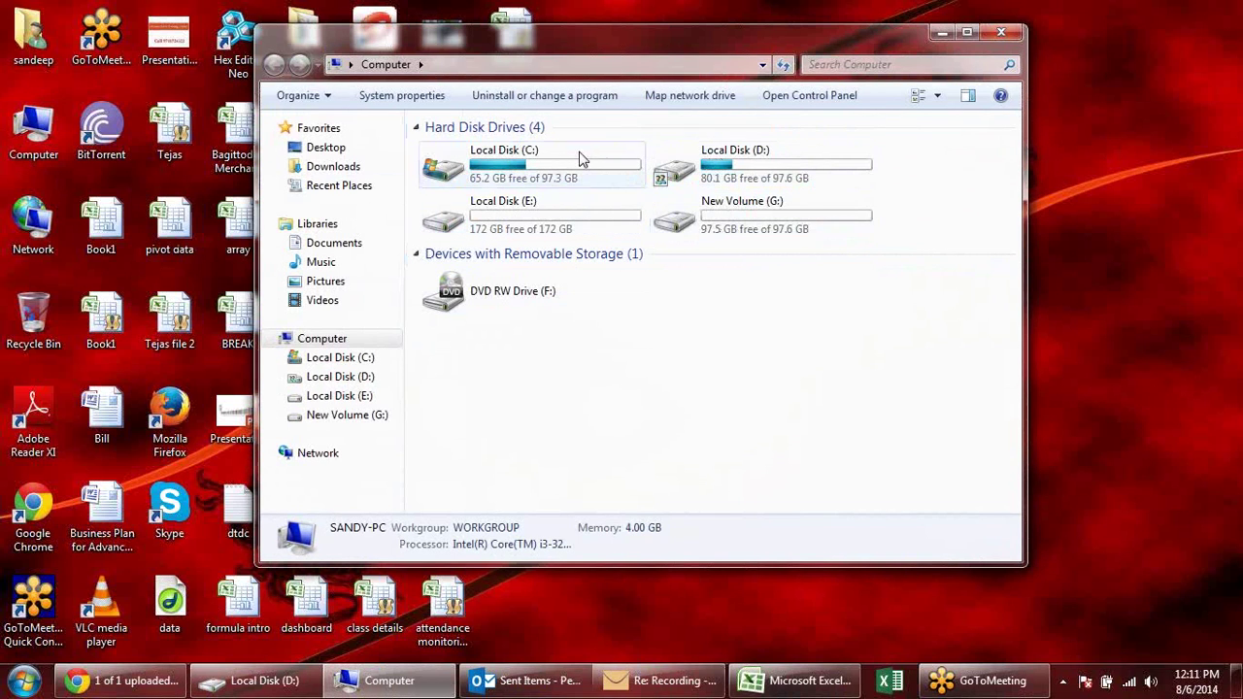
double_click(540, 211)
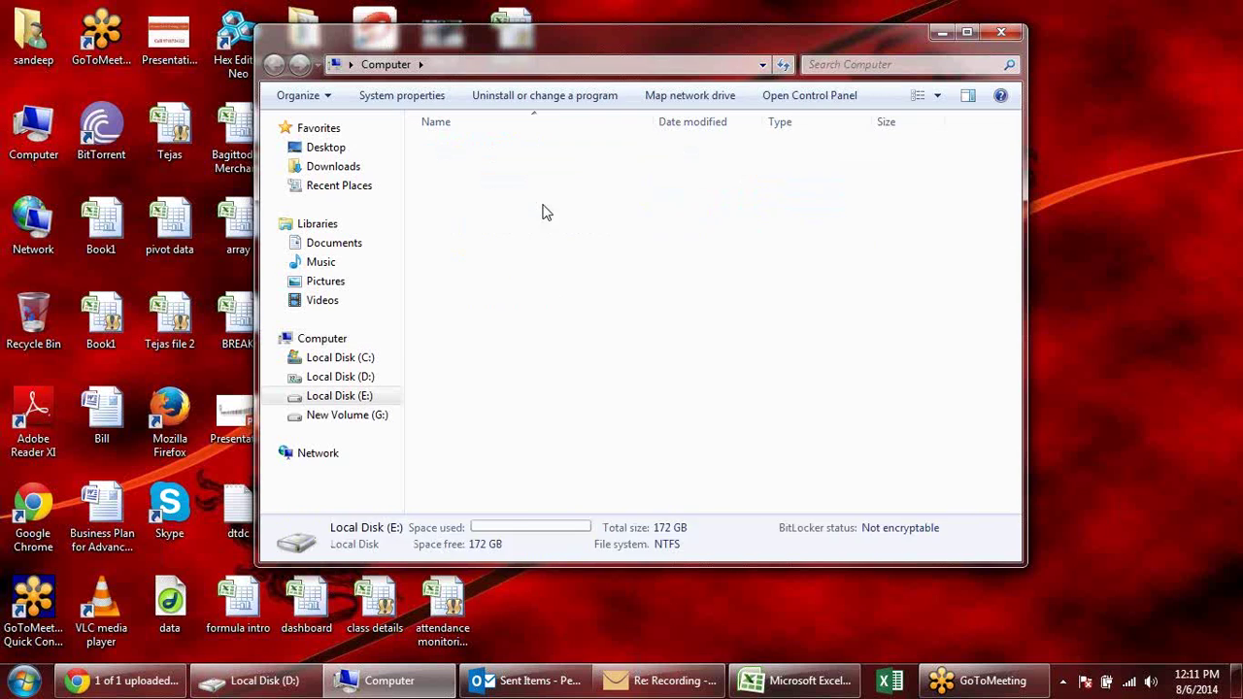
click(273, 64)
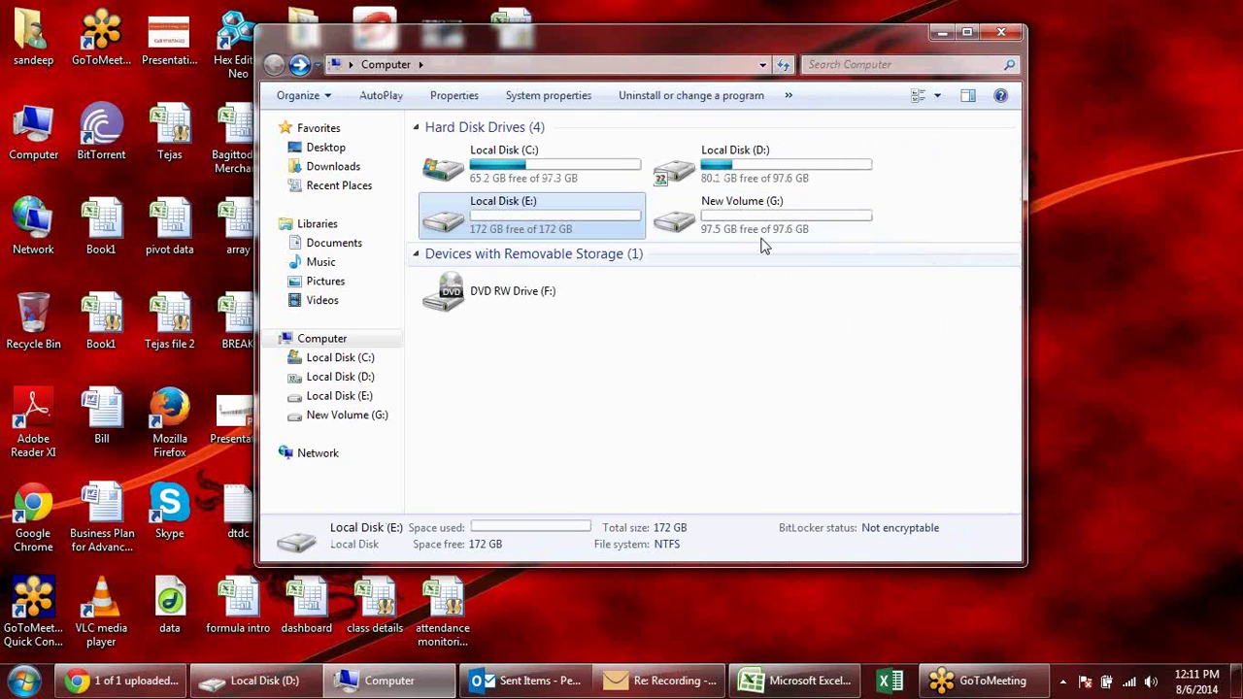
double_click(740, 181)
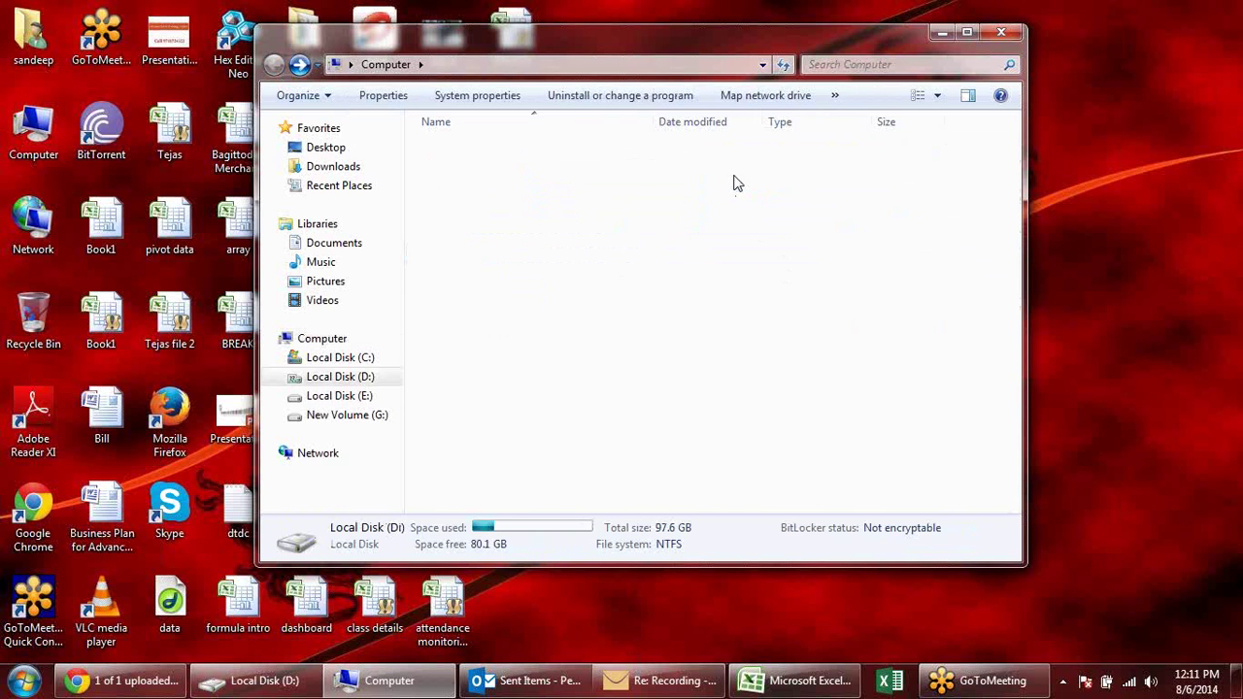
click(559, 210)
key(s)
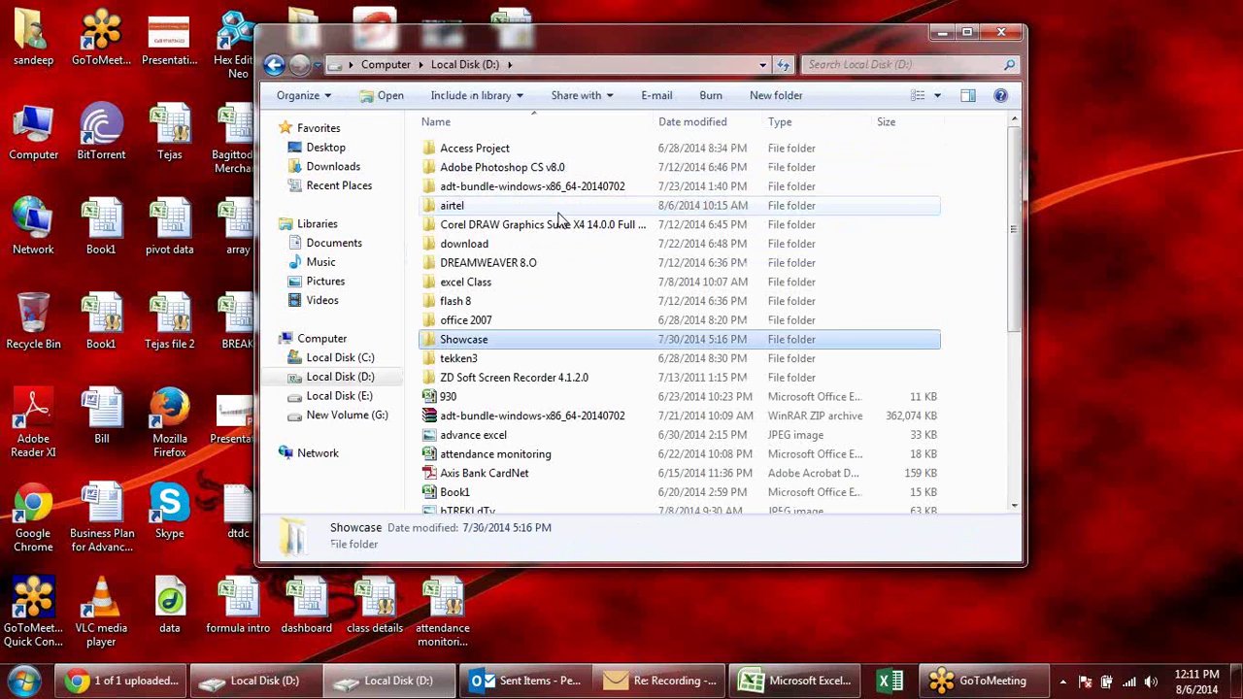
key(Return)
double_click(465, 208)
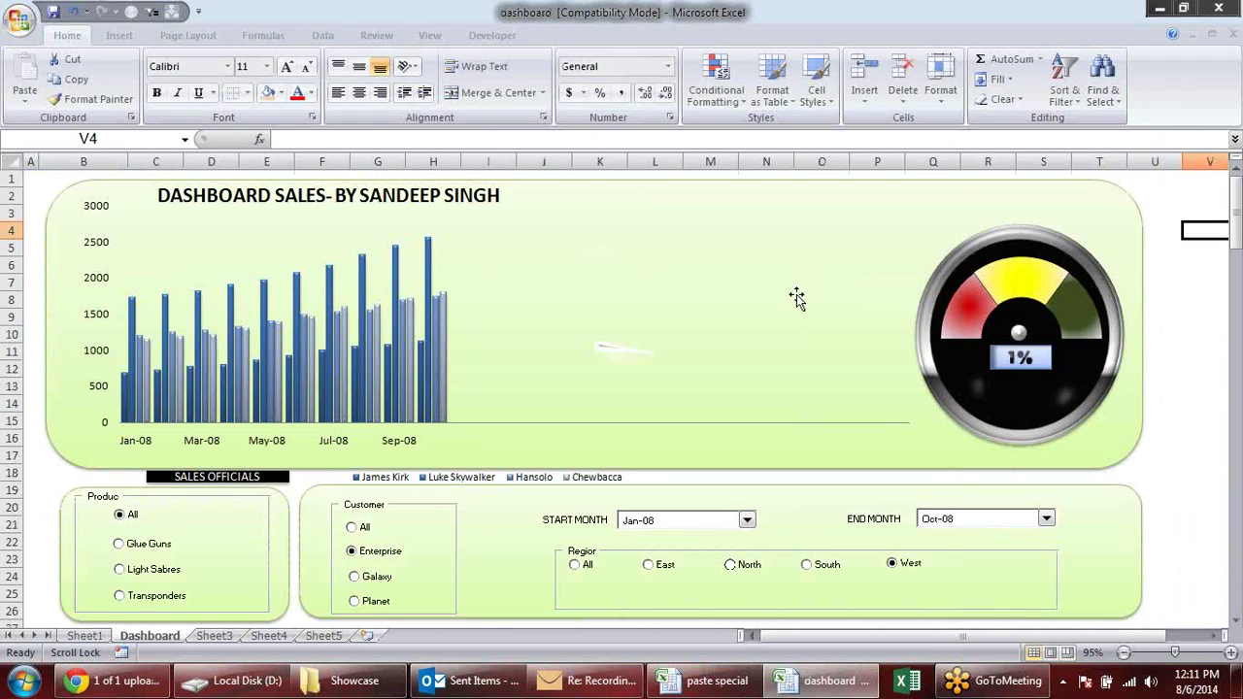
Move the needle chart on top of the gauge.
click(649, 348)
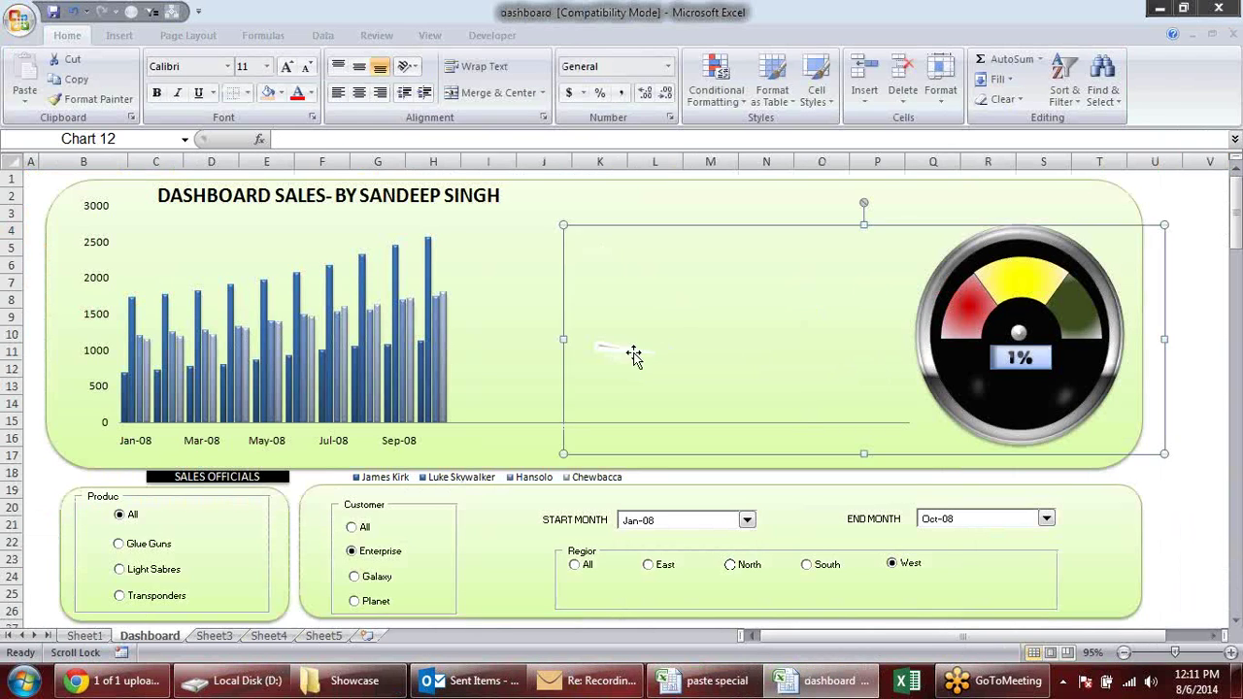
click(653, 335)
drag(675, 282, 1034, 264)
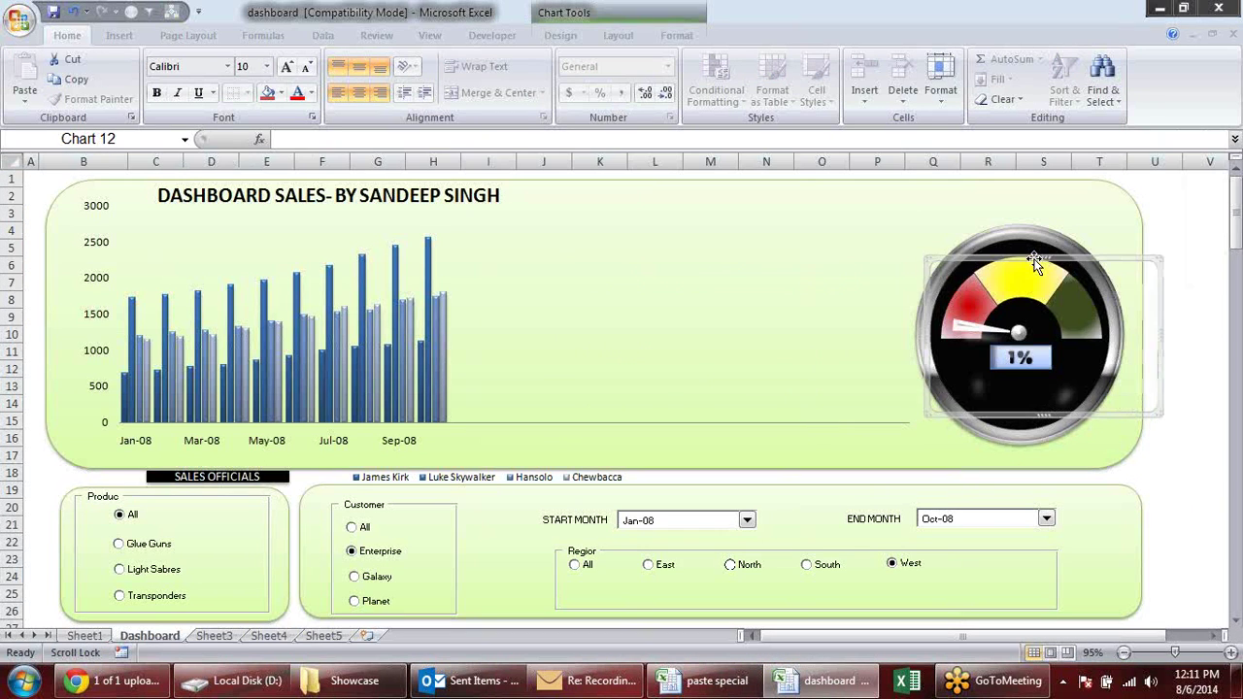
click(1198, 505)
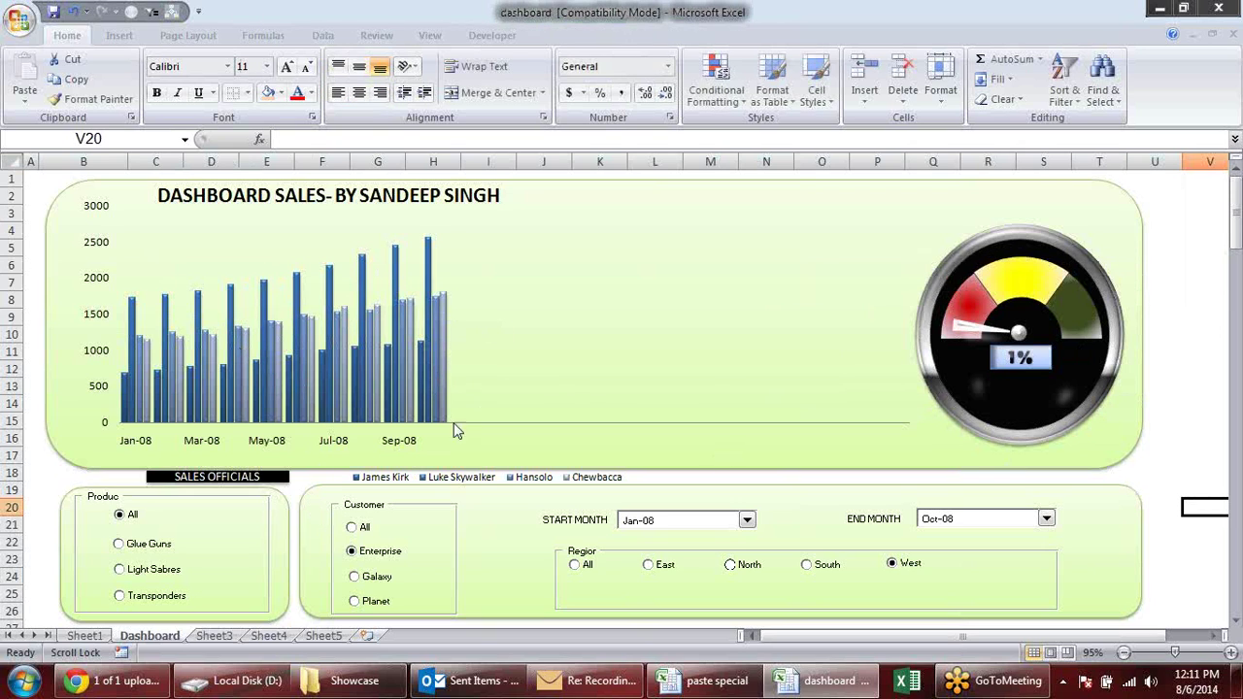
Set the dashboard's start month to Jan-08 and end month to Dec-09.
click(747, 521)
click(746, 522)
click(1050, 523)
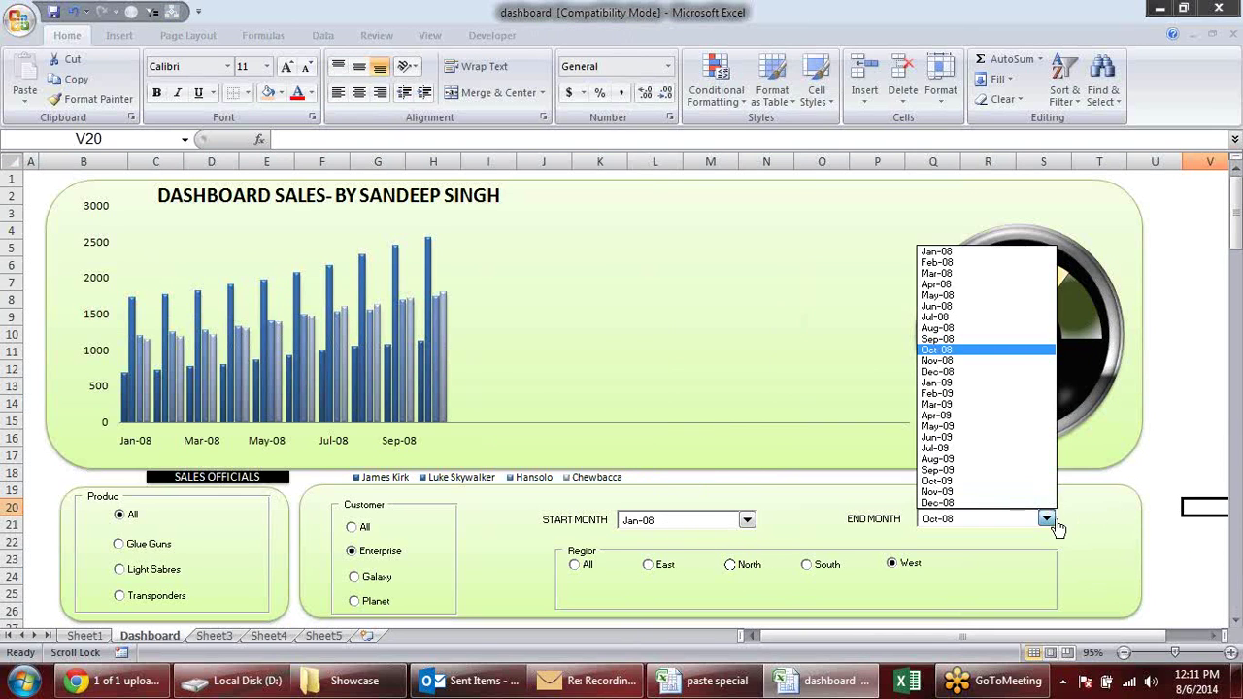
click(971, 505)
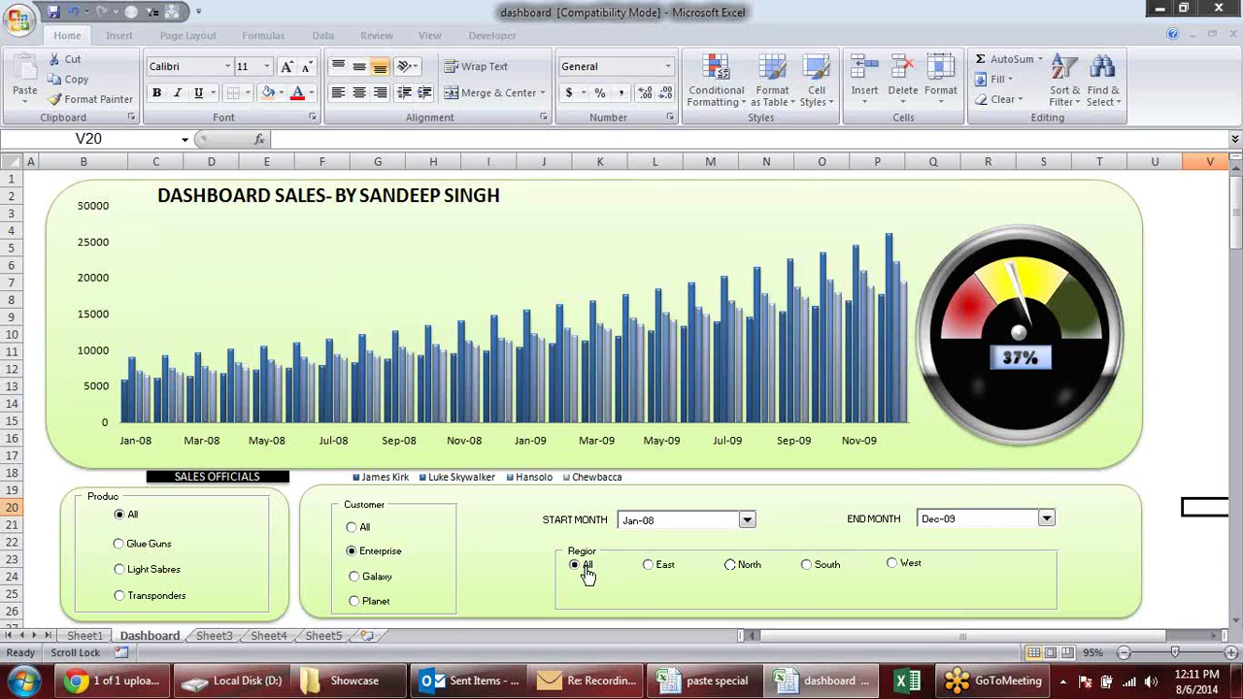
Switch the Customer filter through Enterprise, All, Galaxy and back to All.
click(362, 532)
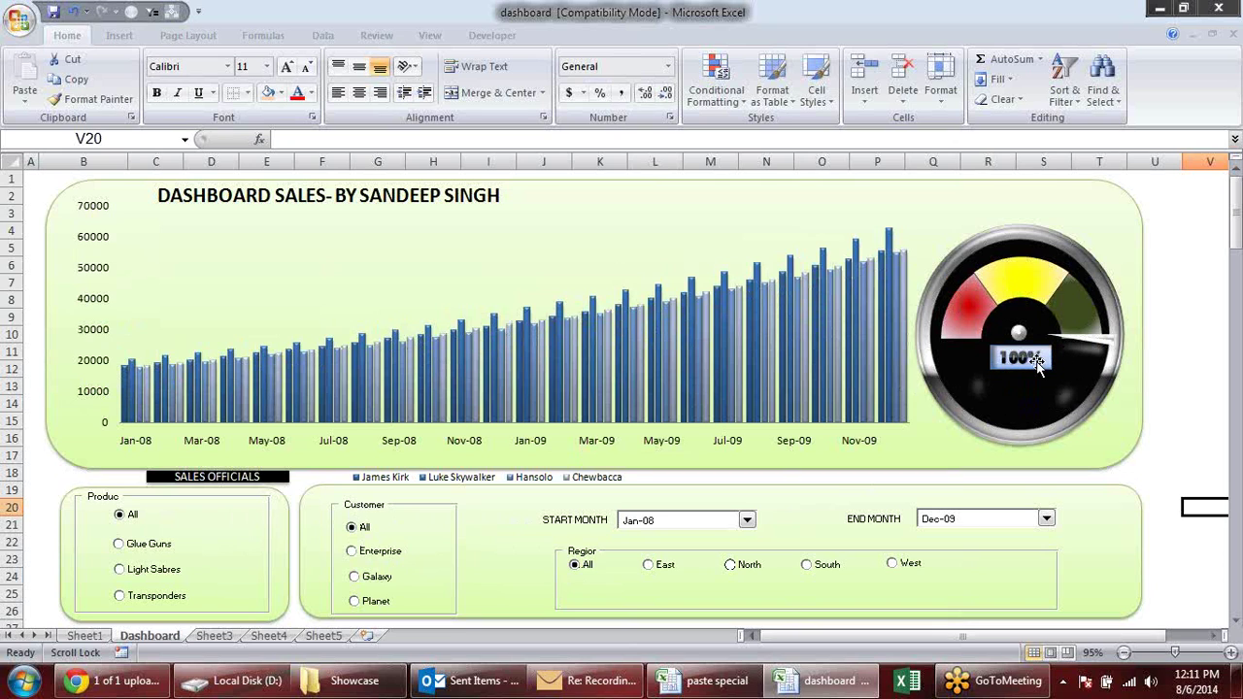
click(352, 552)
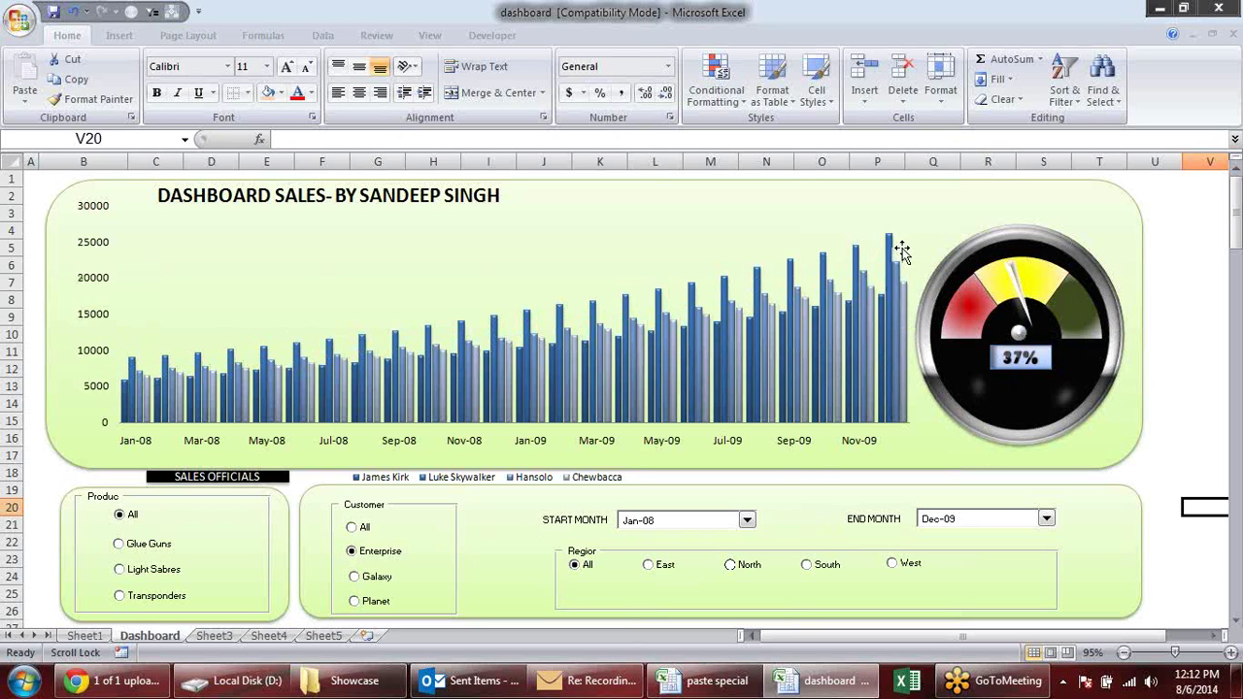
click(351, 527)
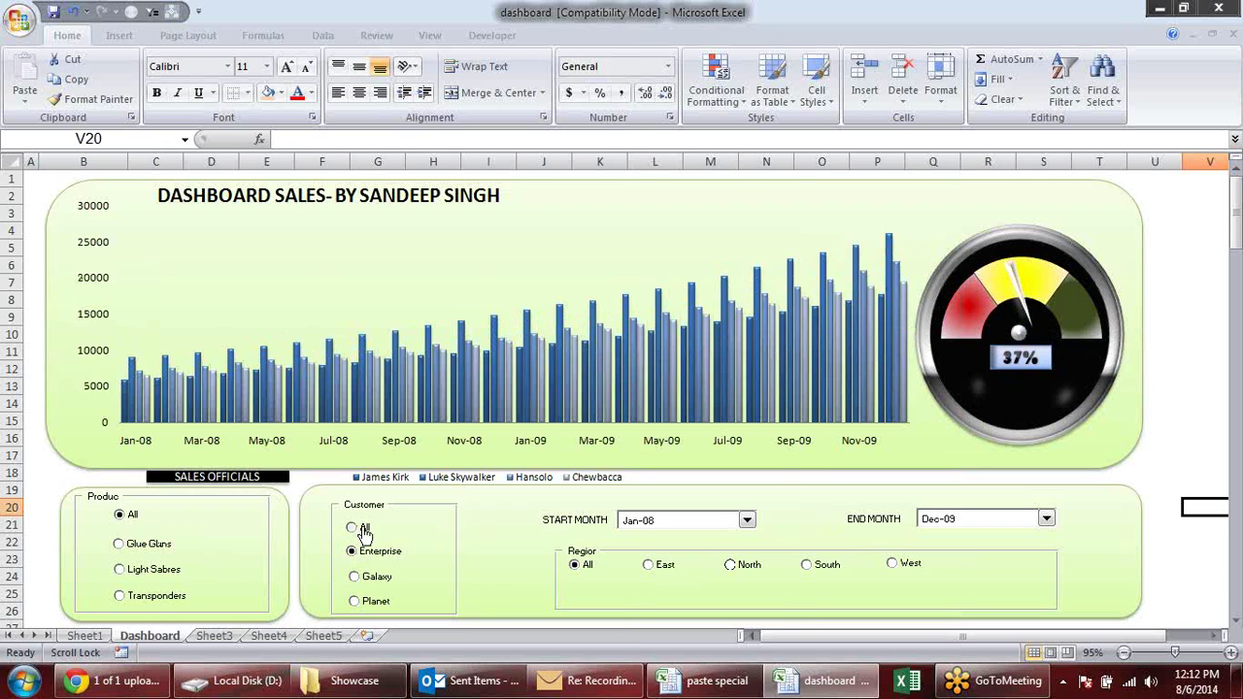
click(377, 577)
click(355, 529)
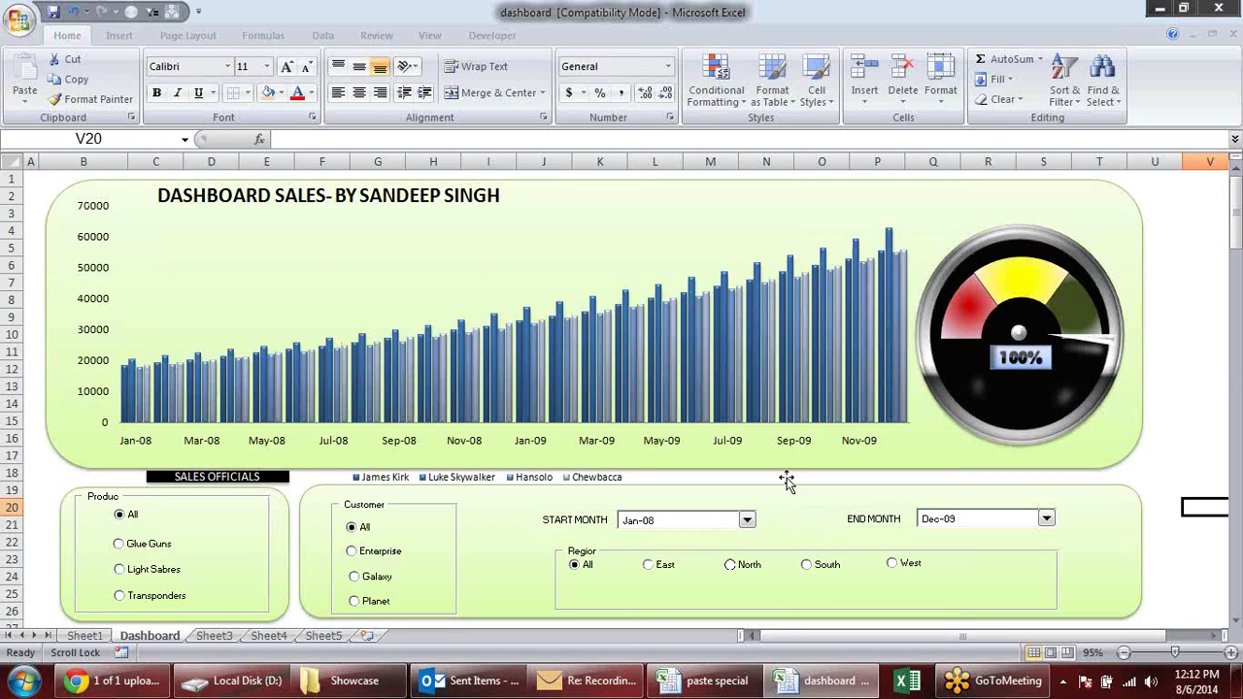
click(1200, 408)
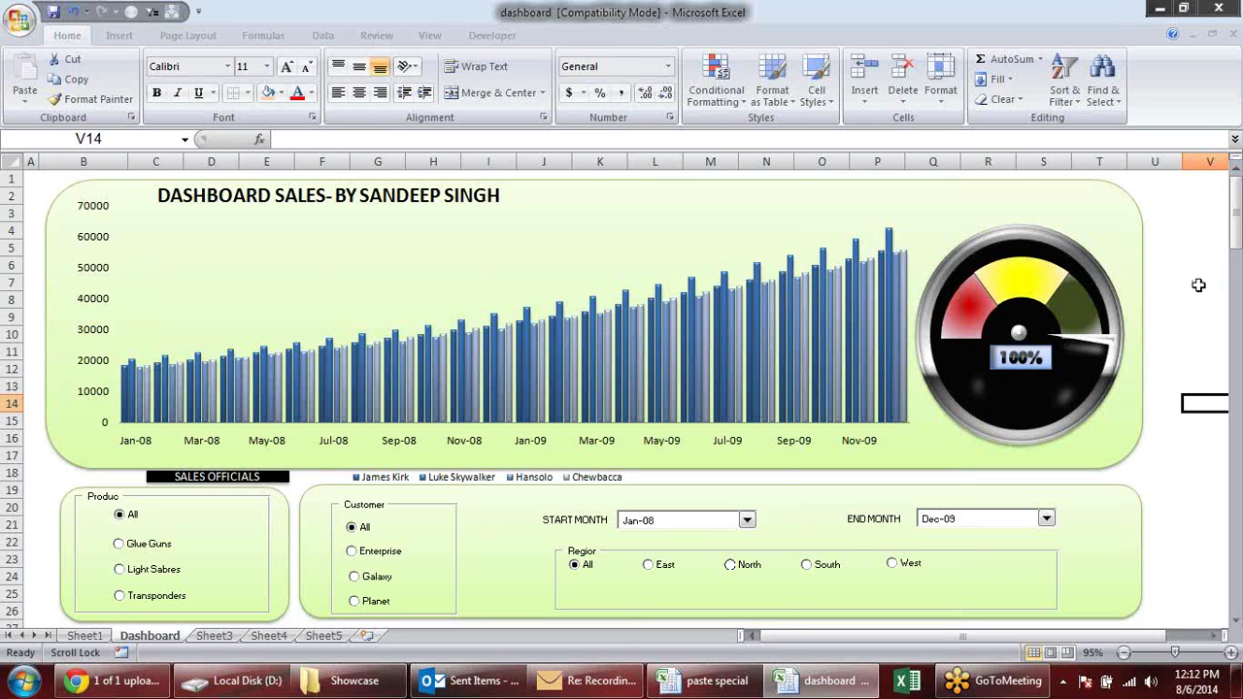
click(1197, 284)
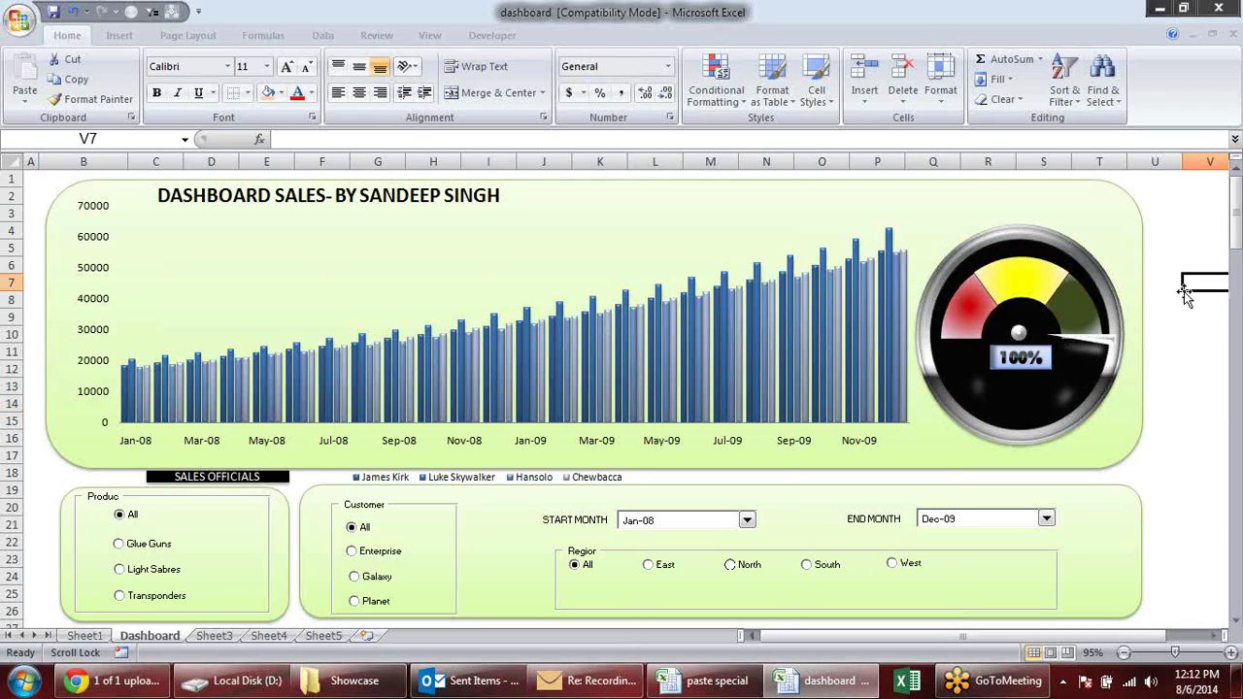
Switch to Sheet1 and scroll to the calculation area behind the dashboard.
click(97, 637)
scroll(607, 377, up, 1)
scroll(607, 377, up, 4)
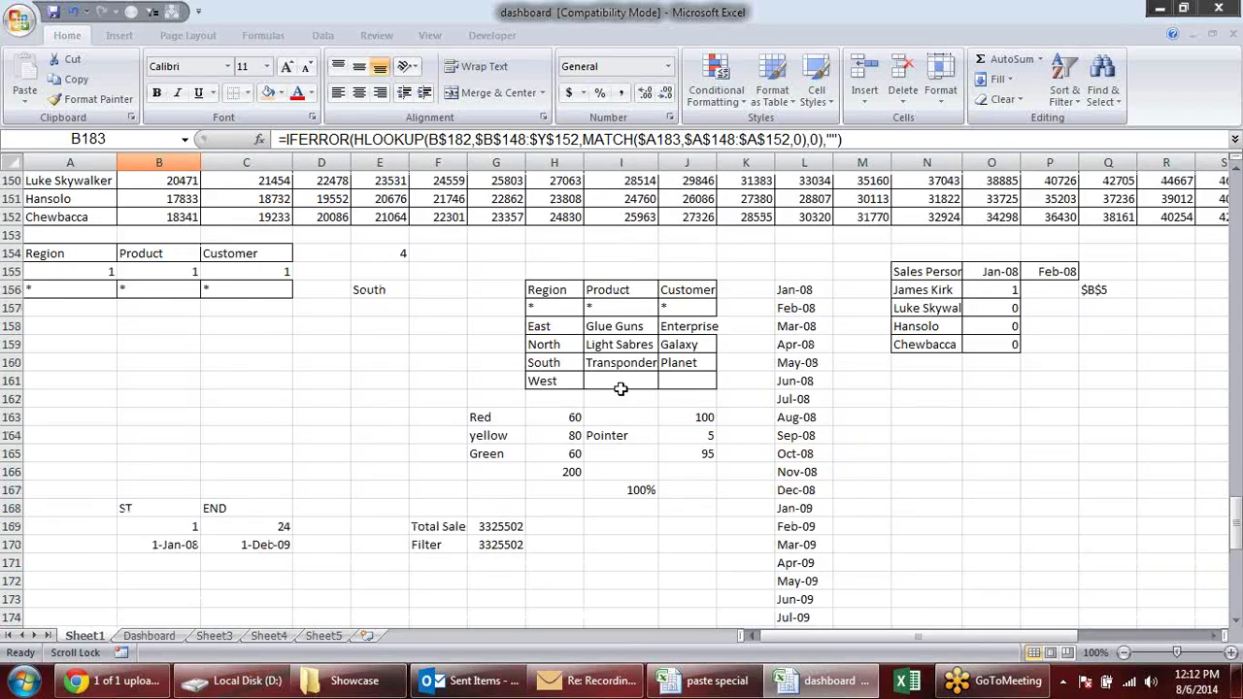
scroll(619, 388, up, 5)
scroll(619, 388, up, 5)
scroll(620, 388, down, 1)
scroll(582, 379, down, 4)
mouse_move(101, 332)
mouse_down()
mouse_move(398, 361)
mouse_move(747, 218)
mouse_up()
click(641, 396)
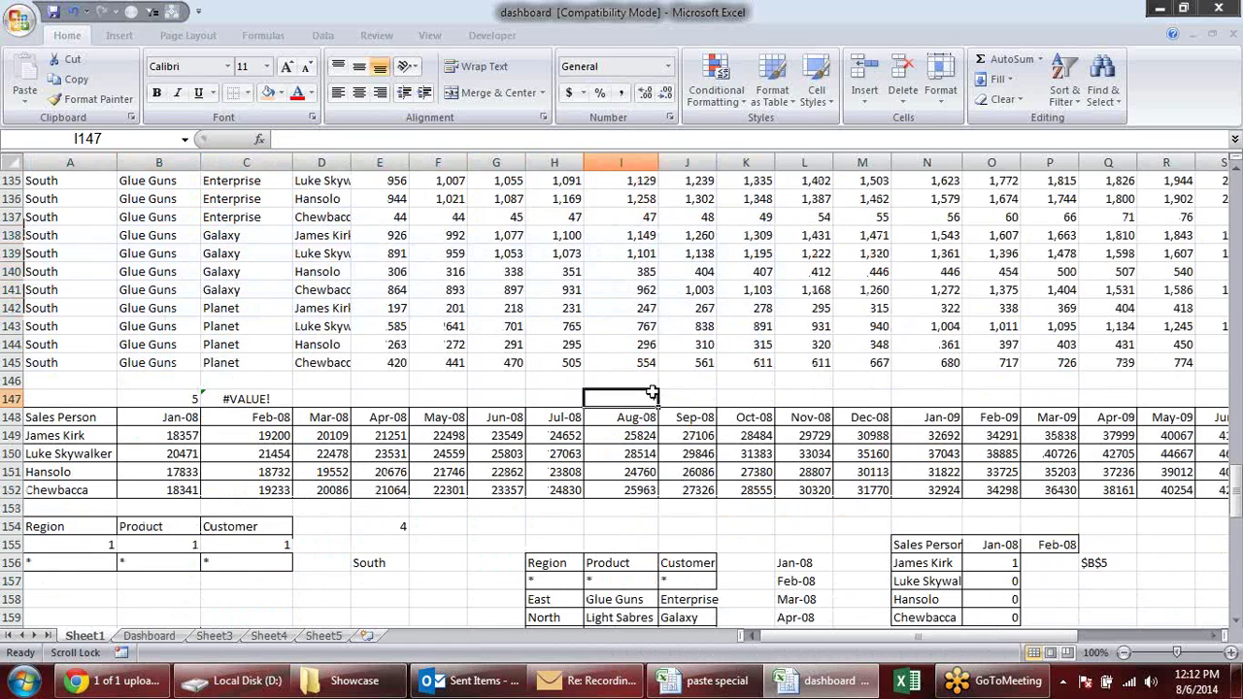
Inspect the SUMIFS formula and its ranges in D149 without changing it.
click(144, 422)
click(322, 436)
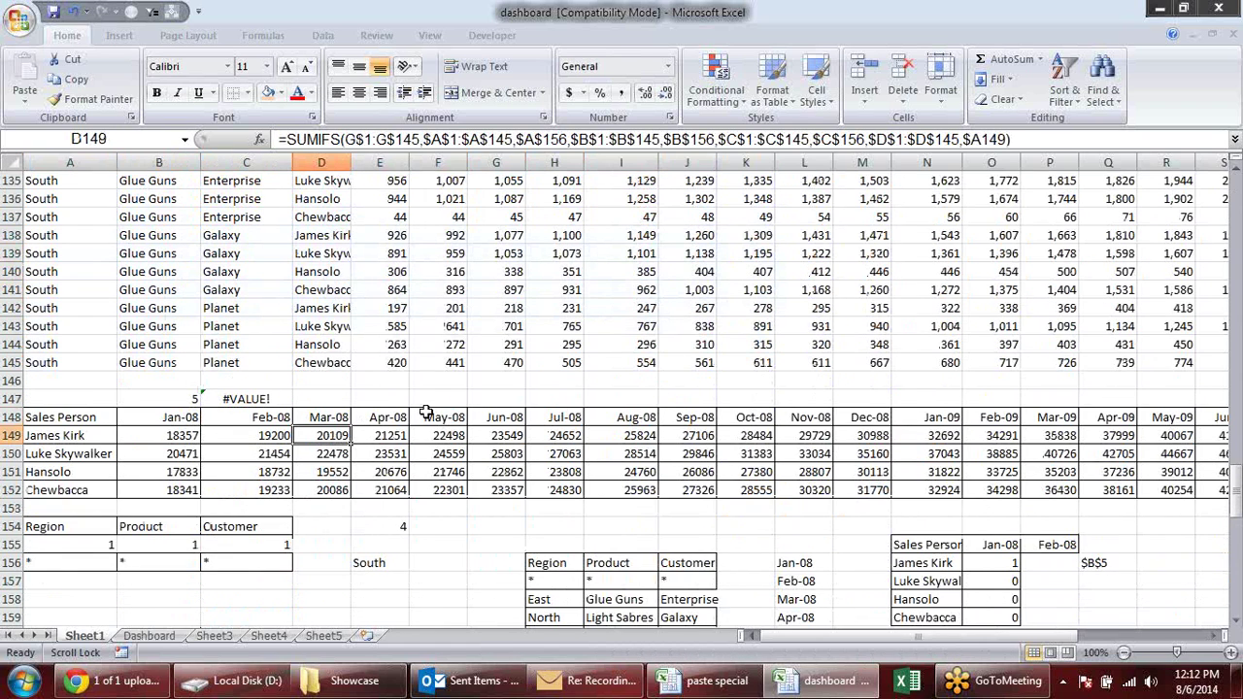
click(567, 139)
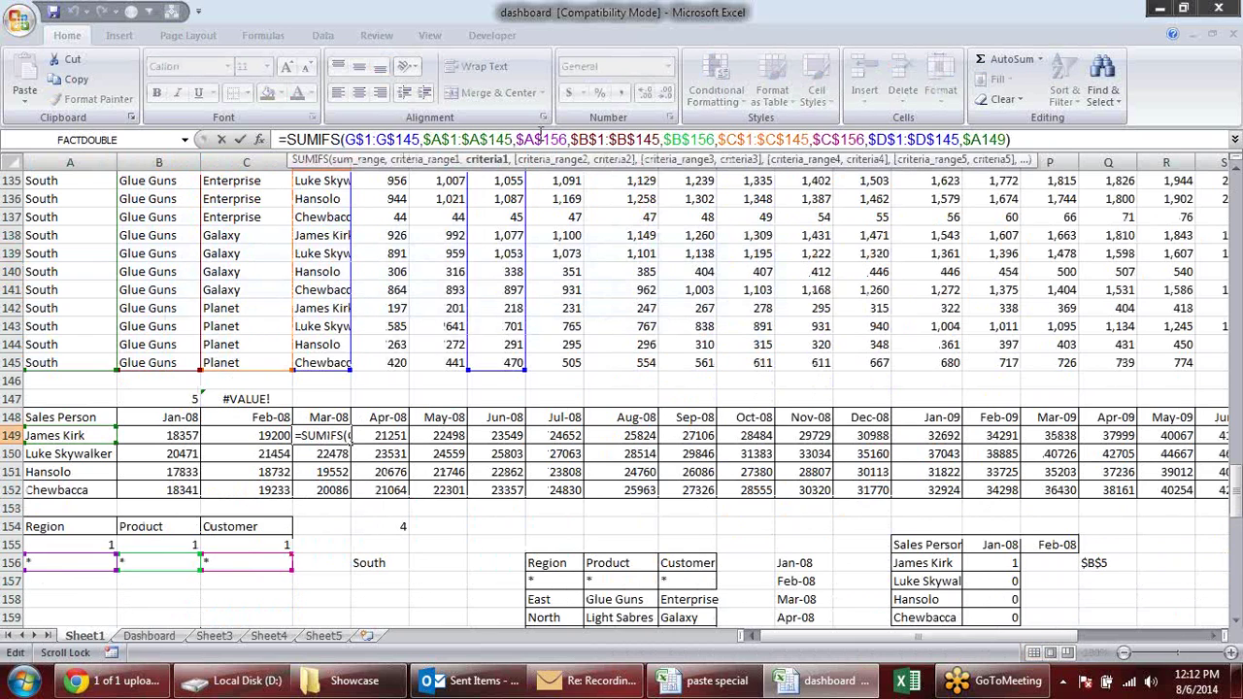
key(Escape)
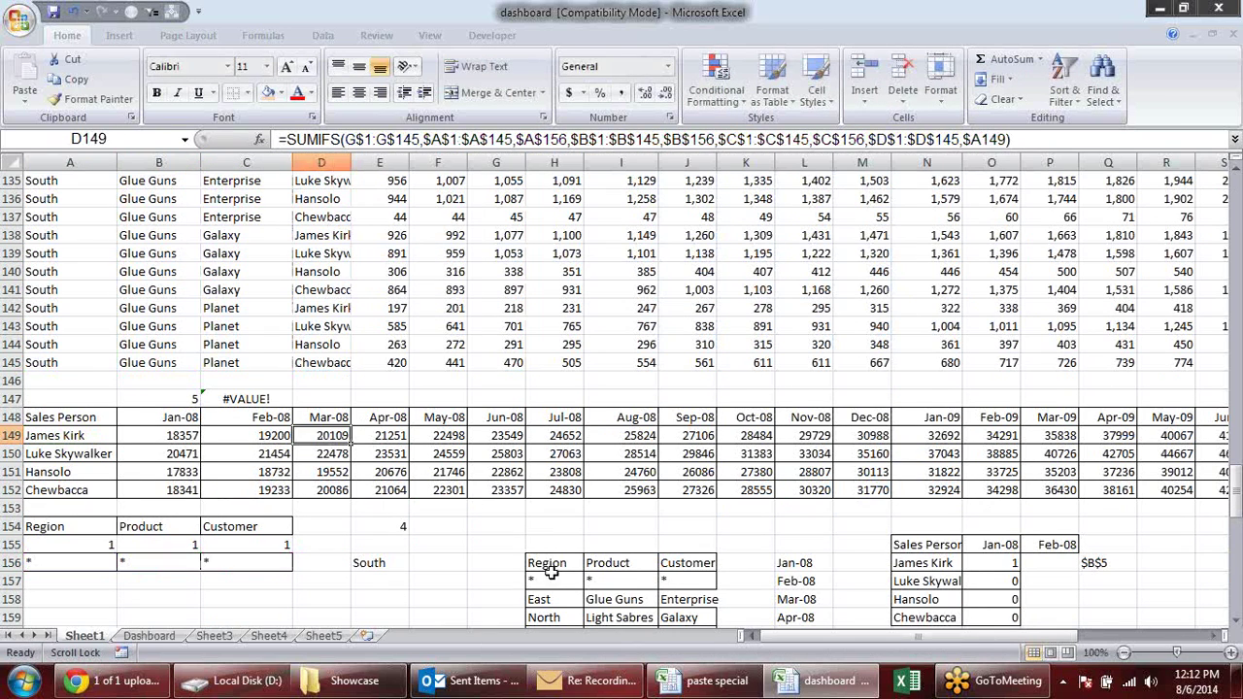
click(550, 577)
scroll(583, 505, down, 3)
Inspect the month list in L158, region East in H158, and the INDEX formulas in C155, C156, A156.
click(819, 435)
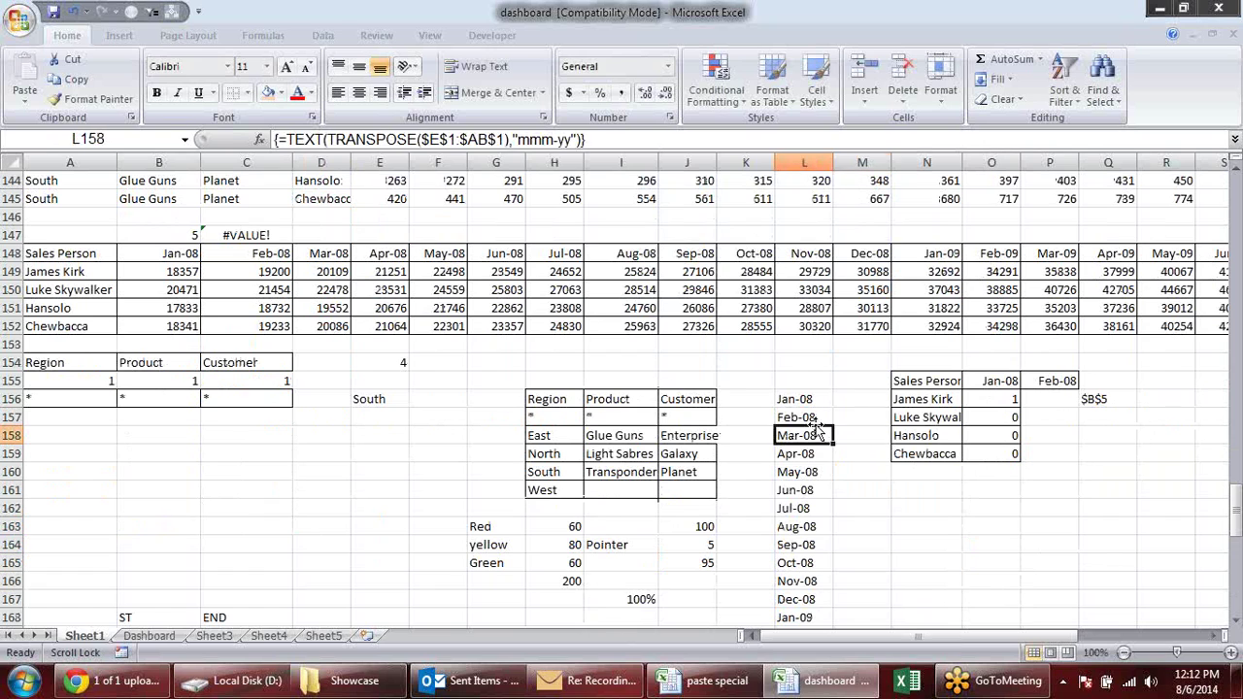
click(923, 398)
click(571, 437)
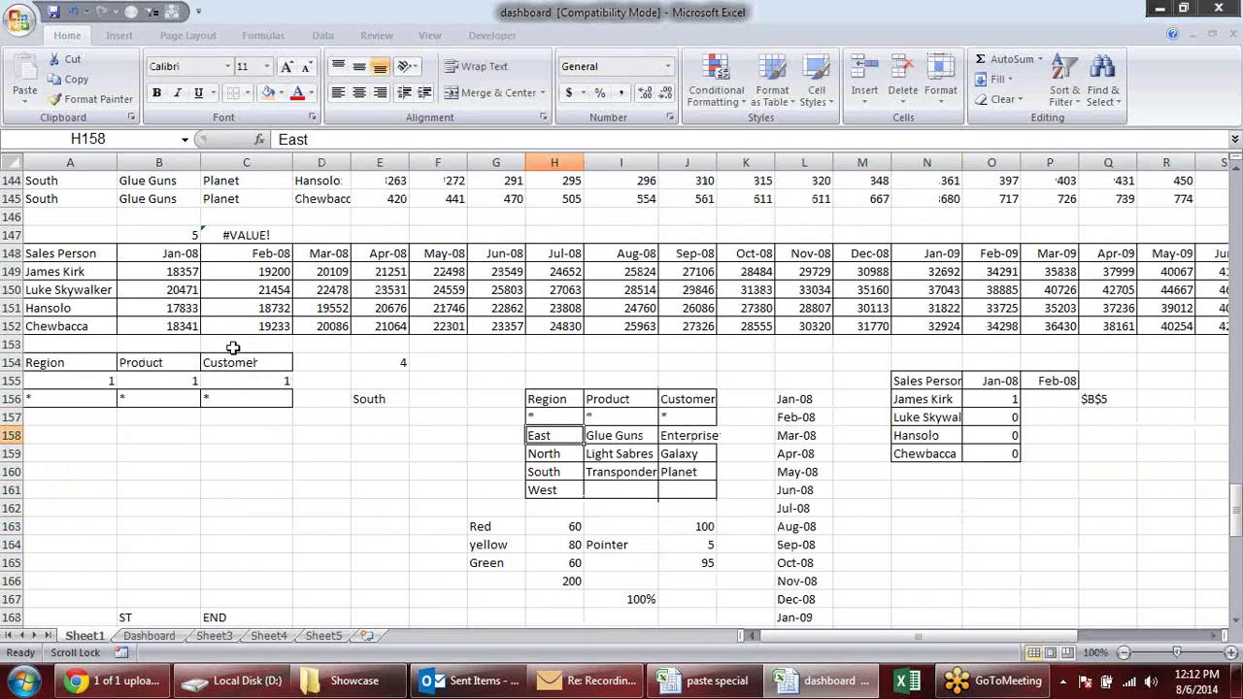
click(202, 383)
click(209, 400)
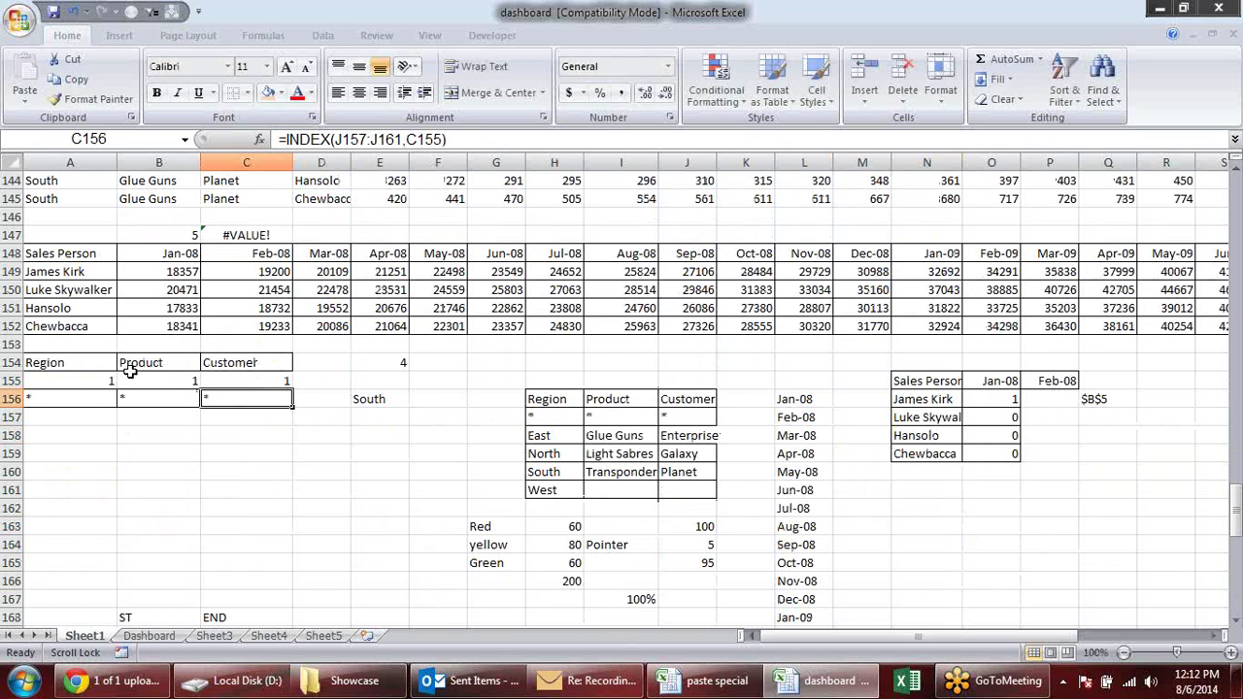
click(68, 398)
Inspect the end-month formula in C170, start month in B169, and HLOOKUP formula in F185.
scroll(311, 427, down, 4)
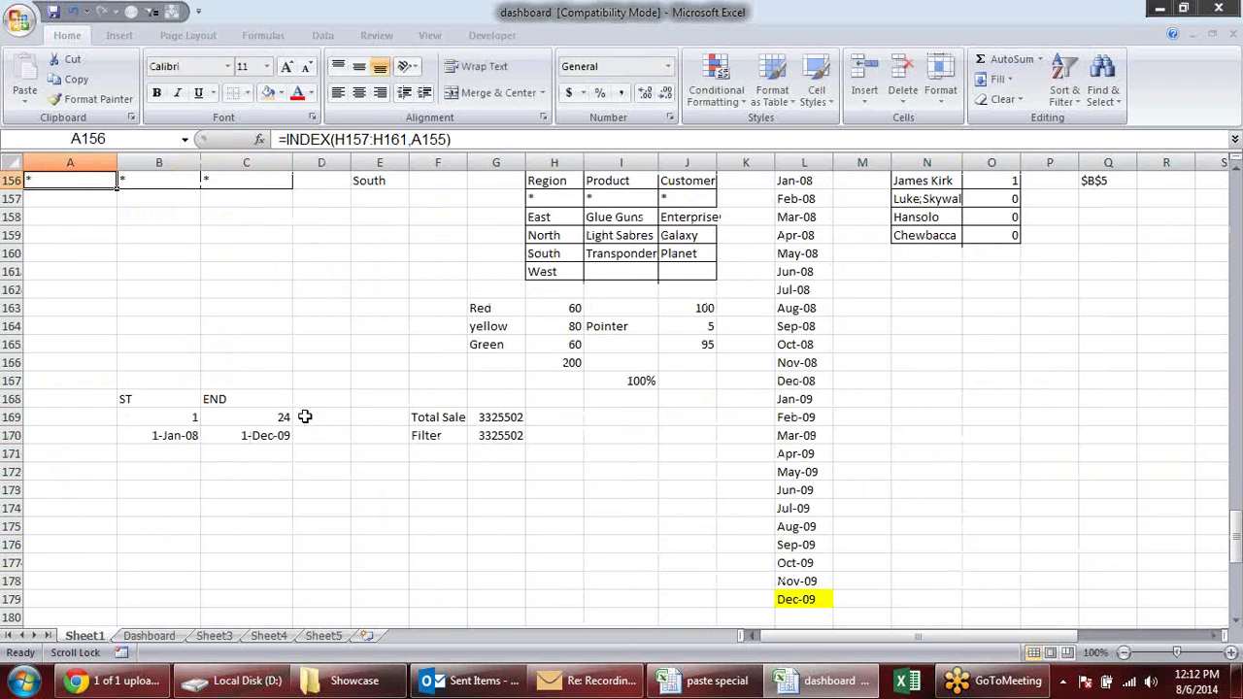
click(264, 433)
click(192, 419)
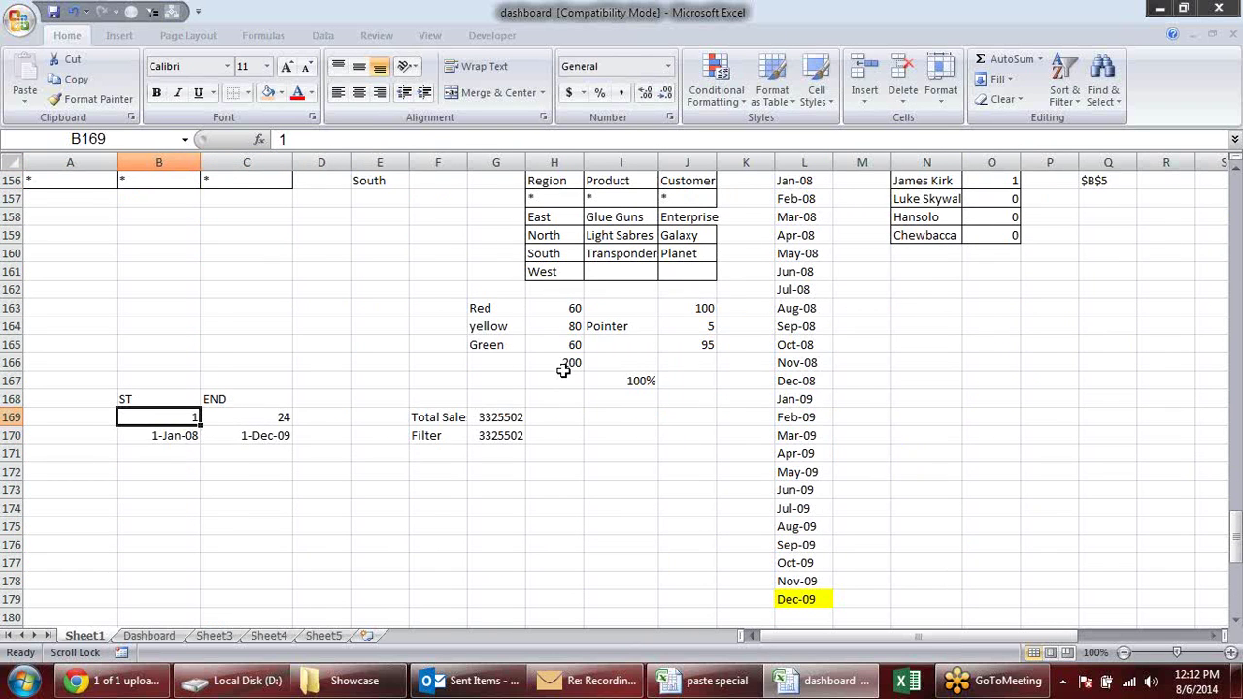
scroll(563, 370, down, 5)
click(316, 383)
click(438, 436)
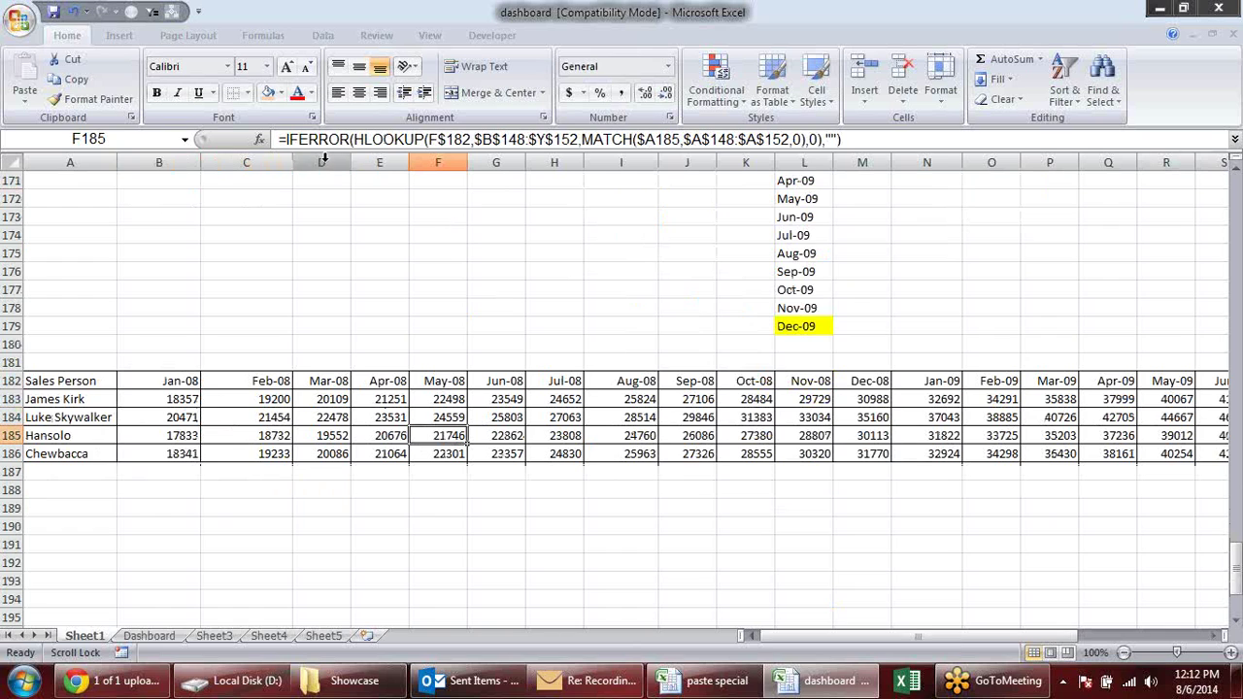
click(153, 633)
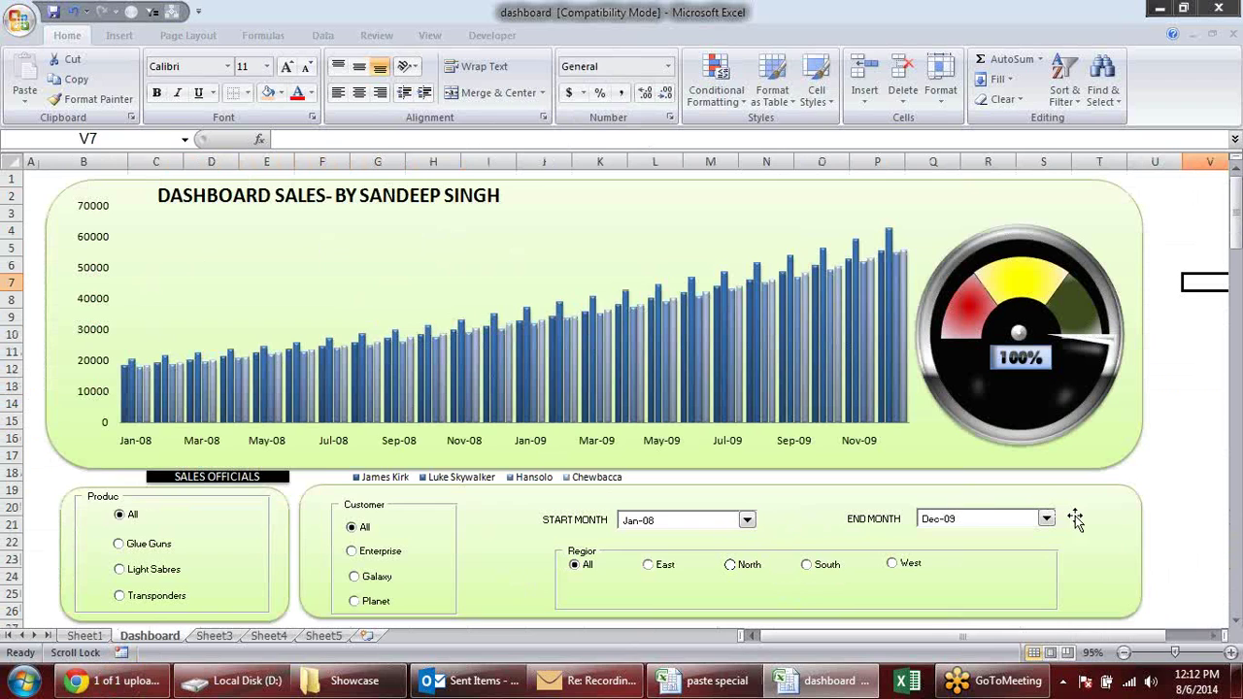
click(538, 341)
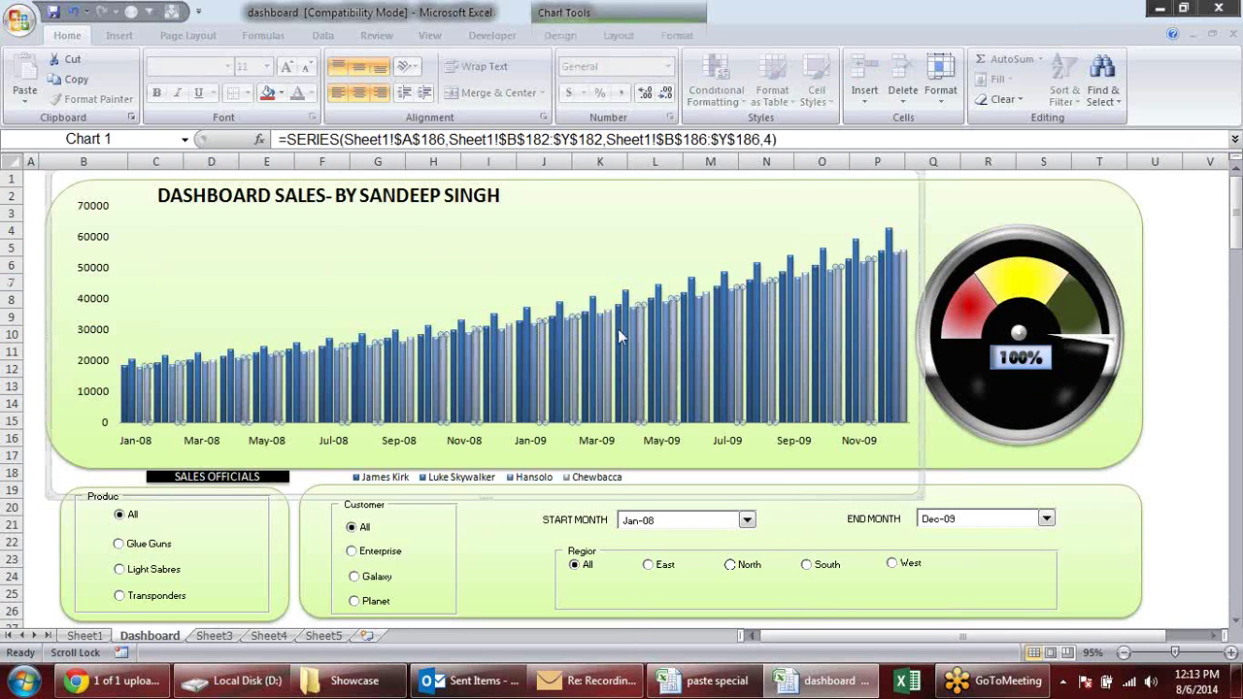
click(1084, 245)
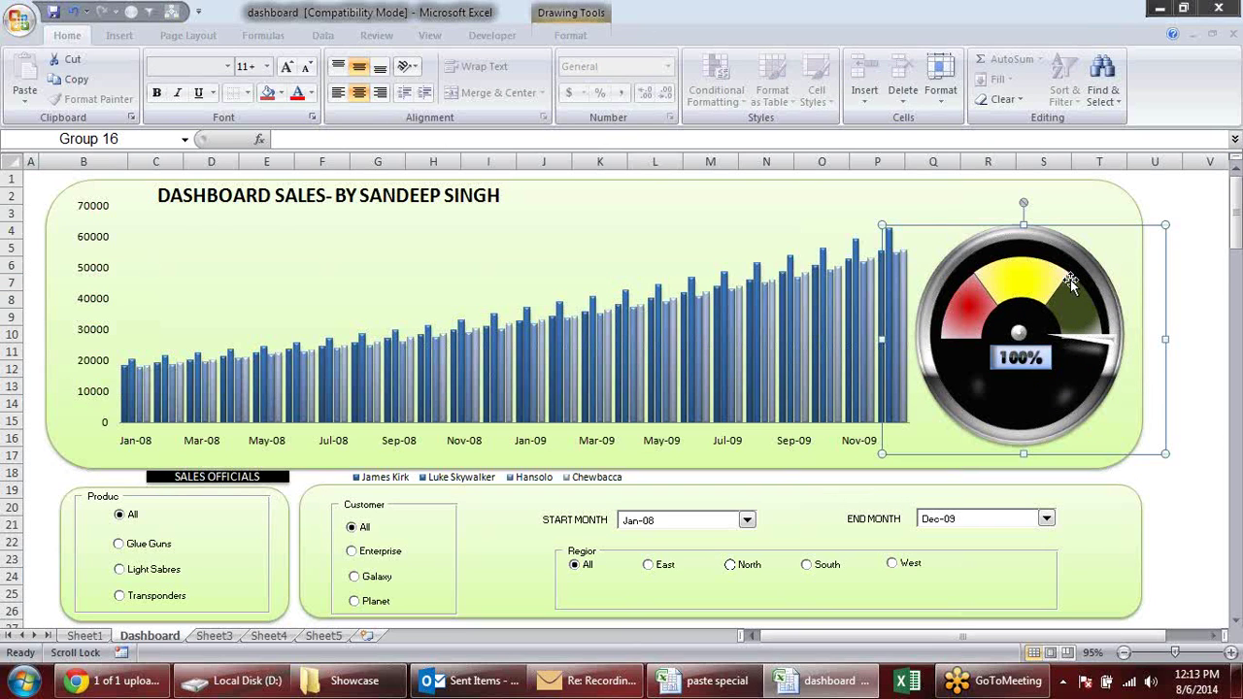
click(1198, 524)
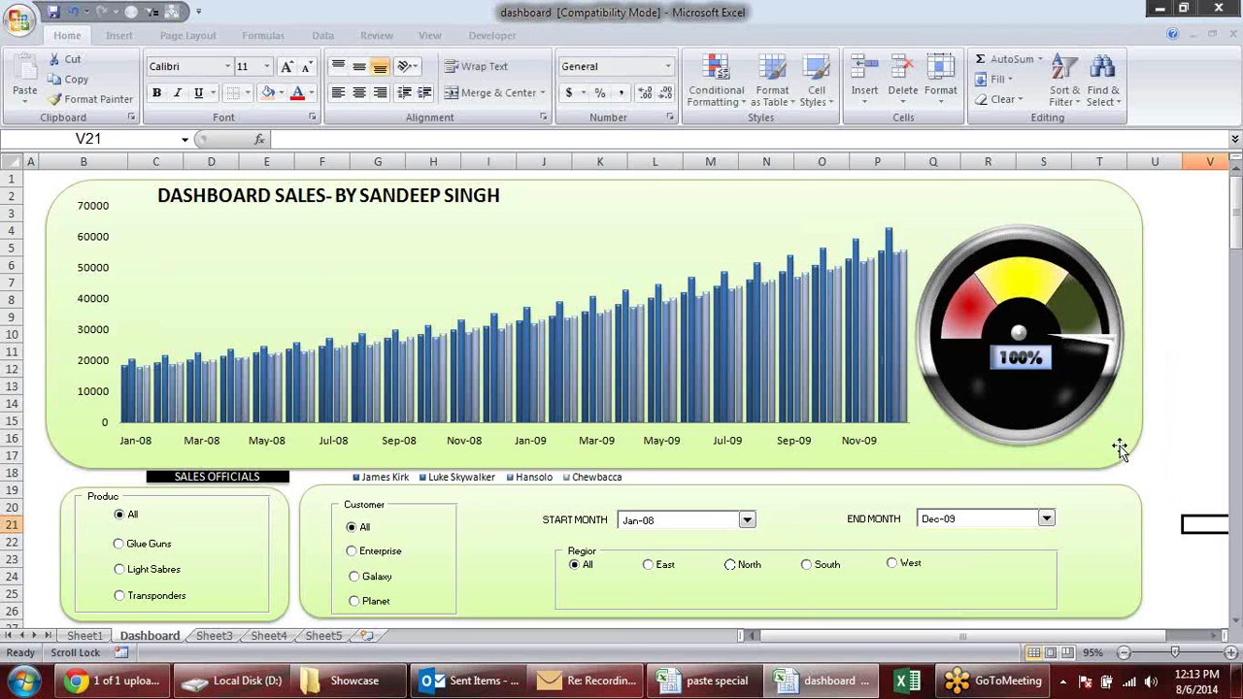
click(972, 433)
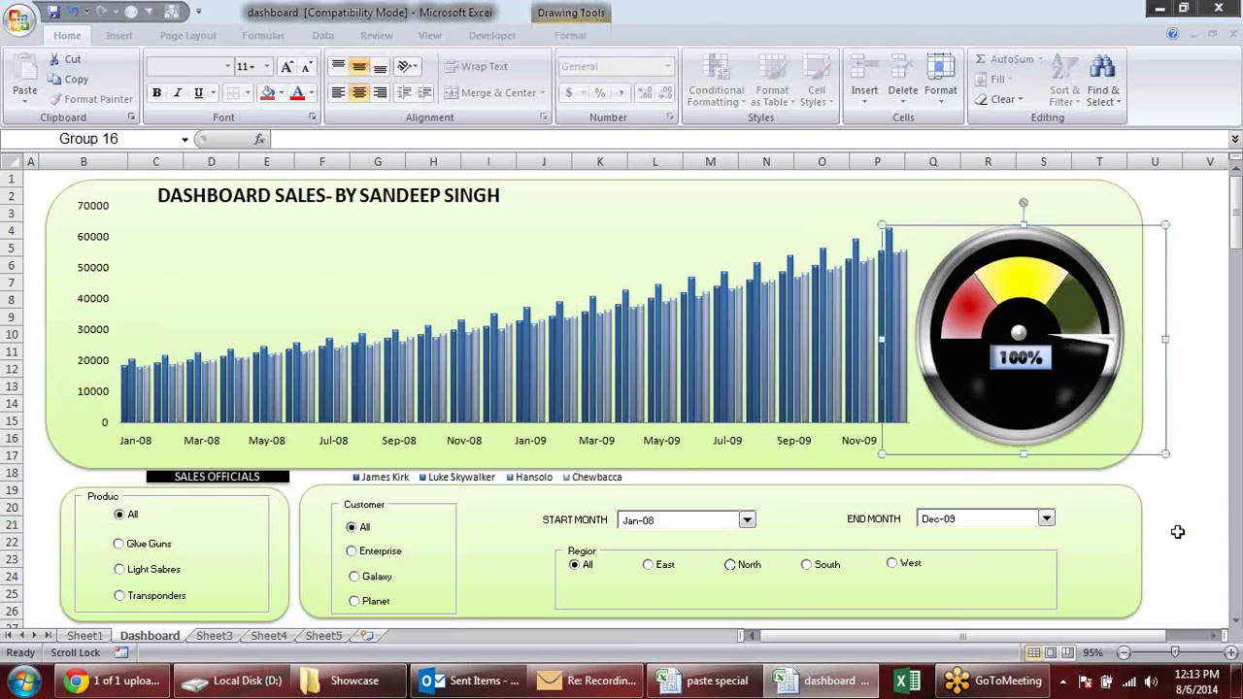
click(1208, 522)
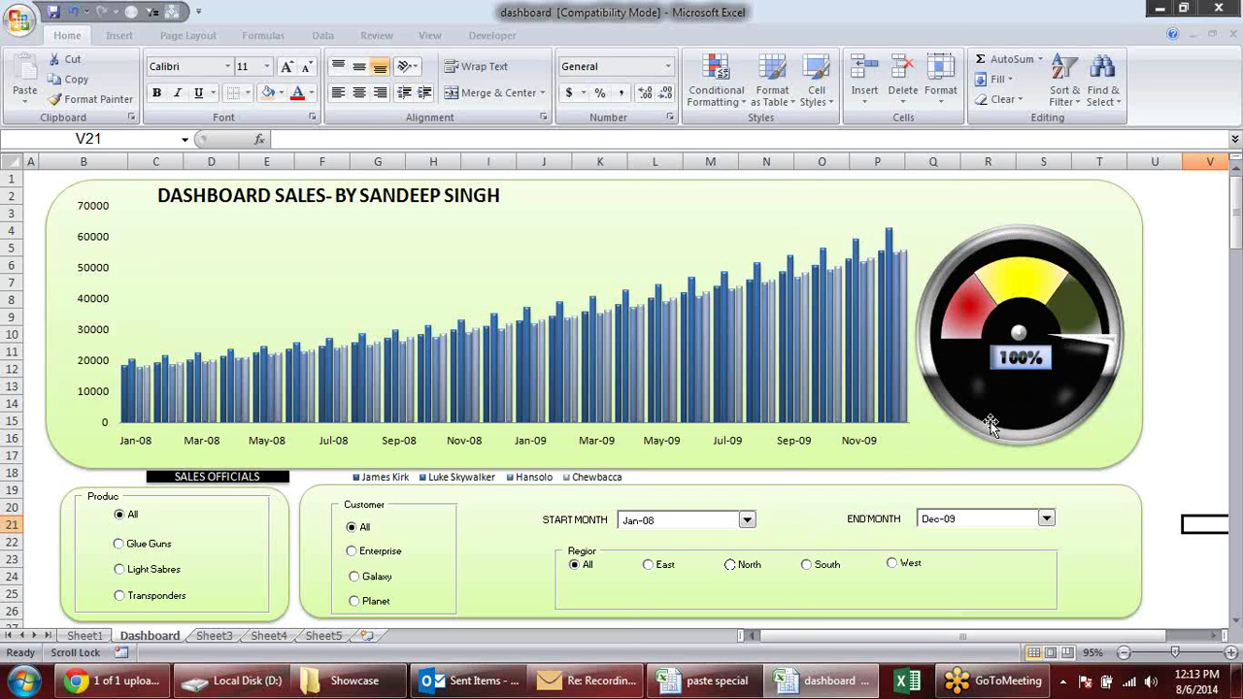
click(648, 566)
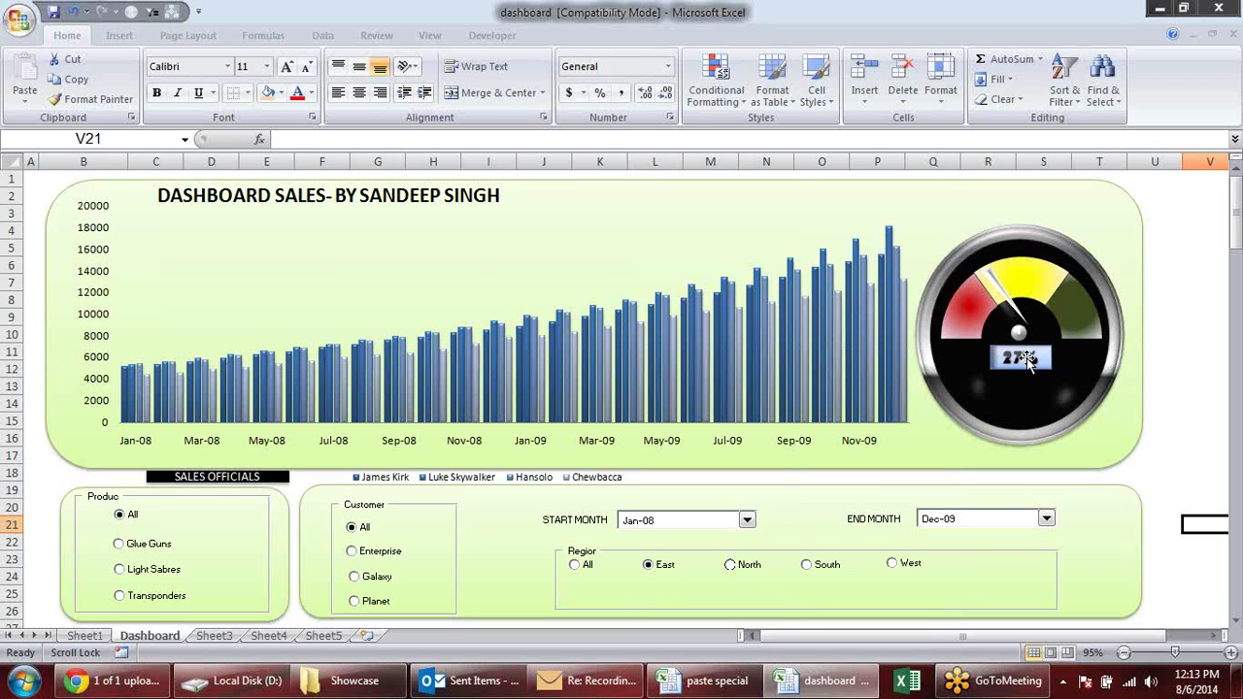
click(740, 573)
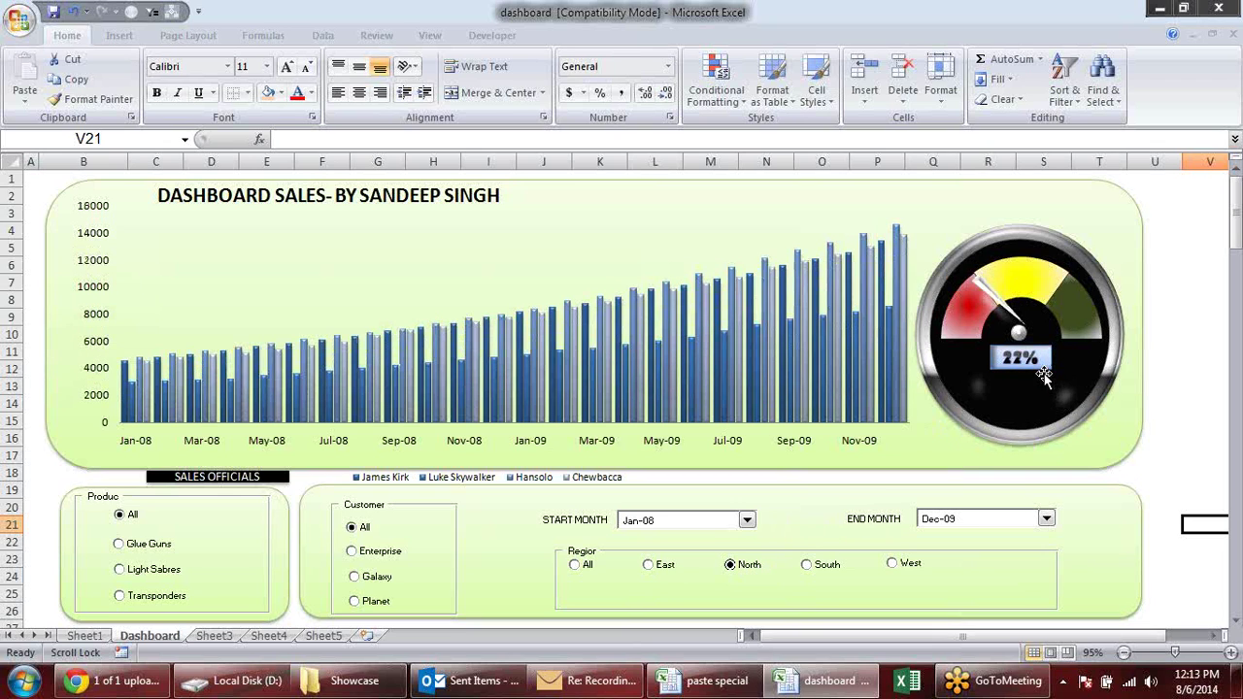
click(824, 573)
click(574, 565)
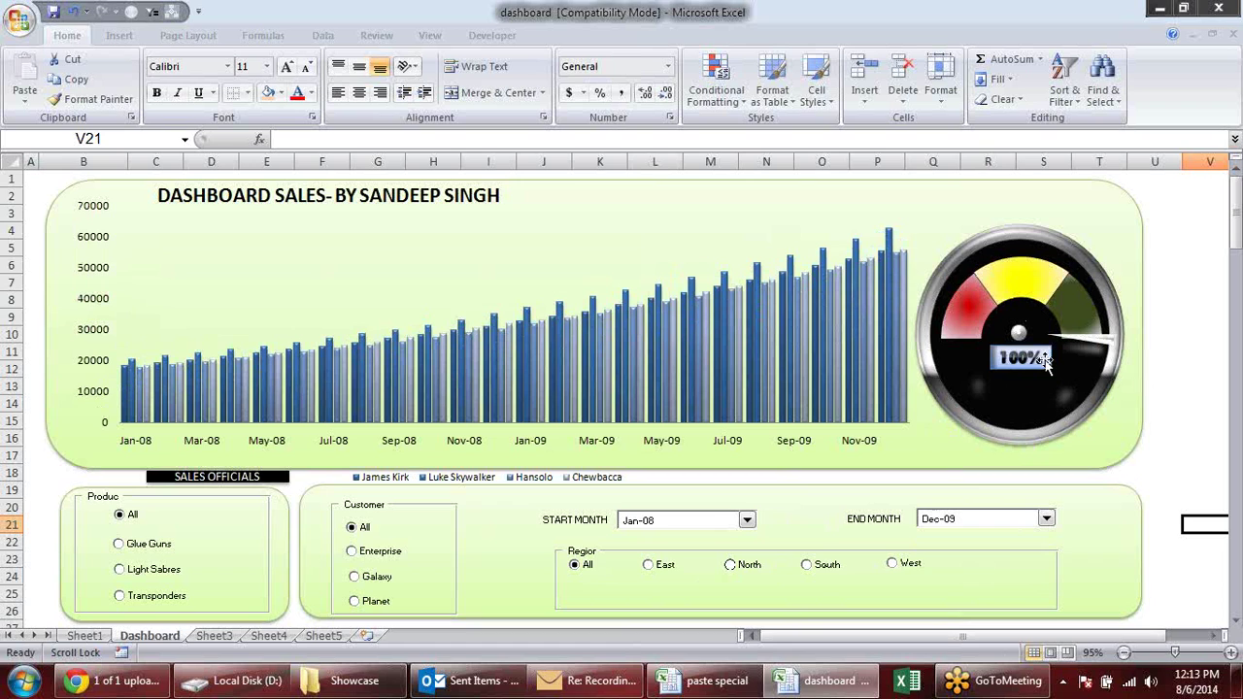
click(649, 565)
click(743, 569)
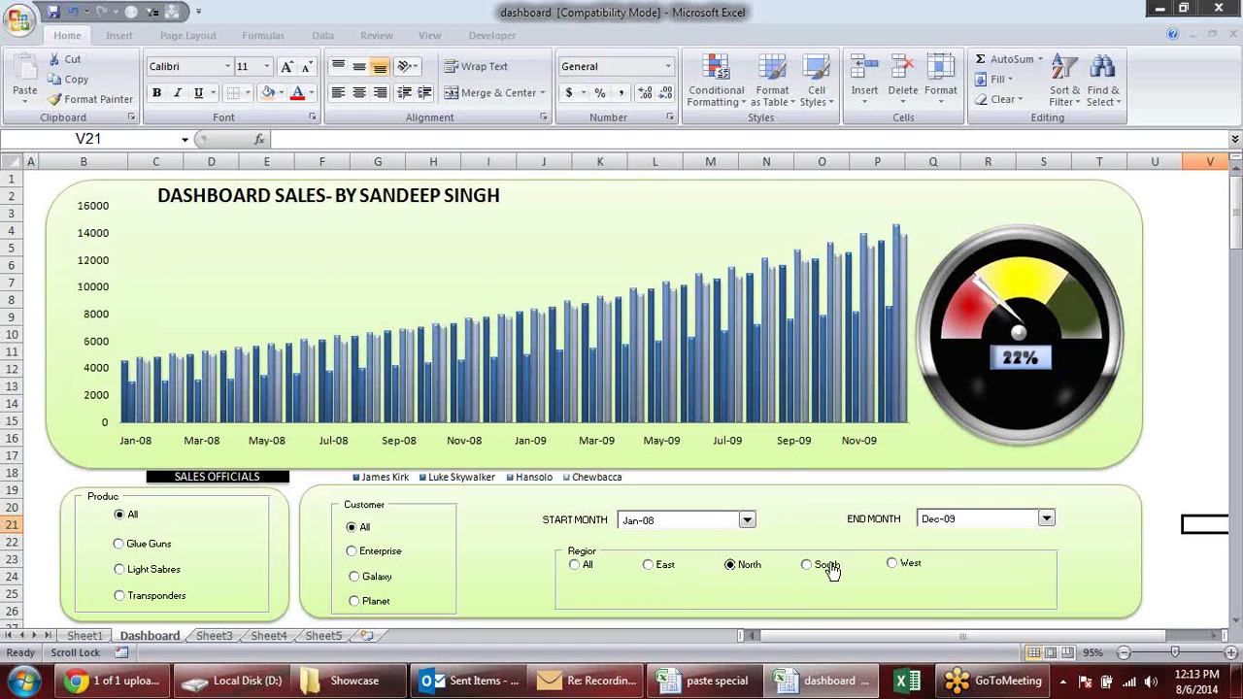
click(831, 571)
click(895, 568)
click(580, 572)
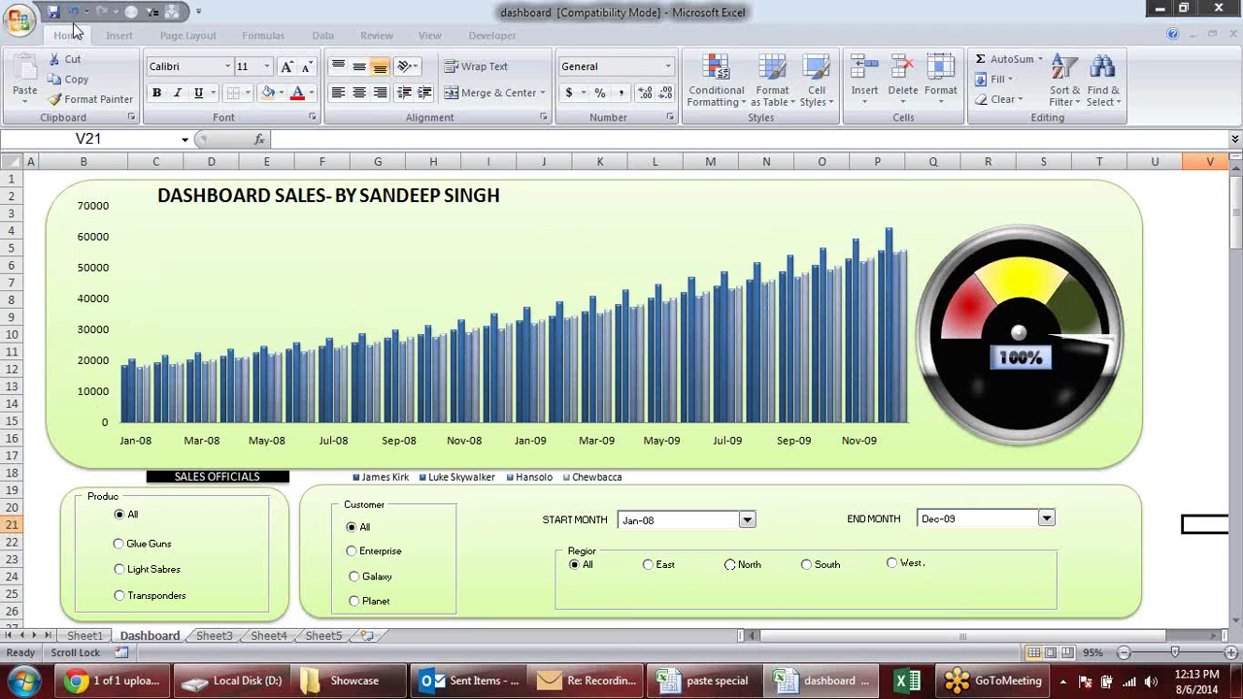
Draw a rounded rectangle over cells F6 to H9 on Sheet4.
click(120, 35)
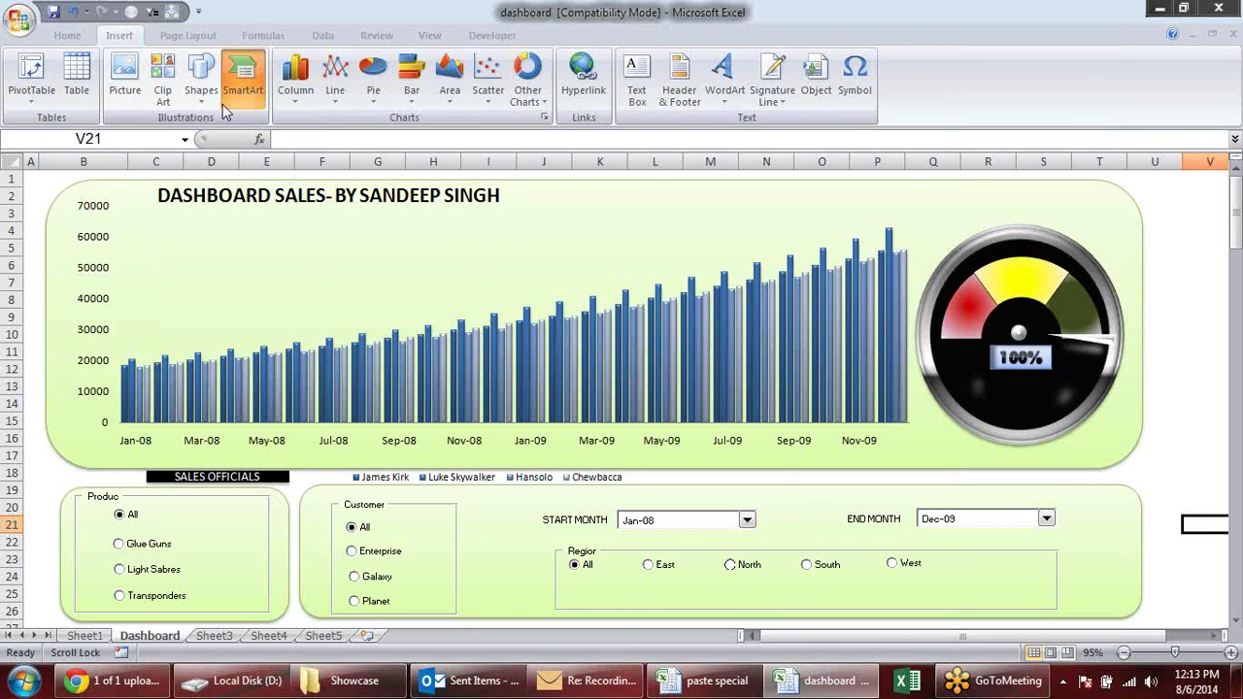
click(223, 104)
key(Escape)
click(204, 100)
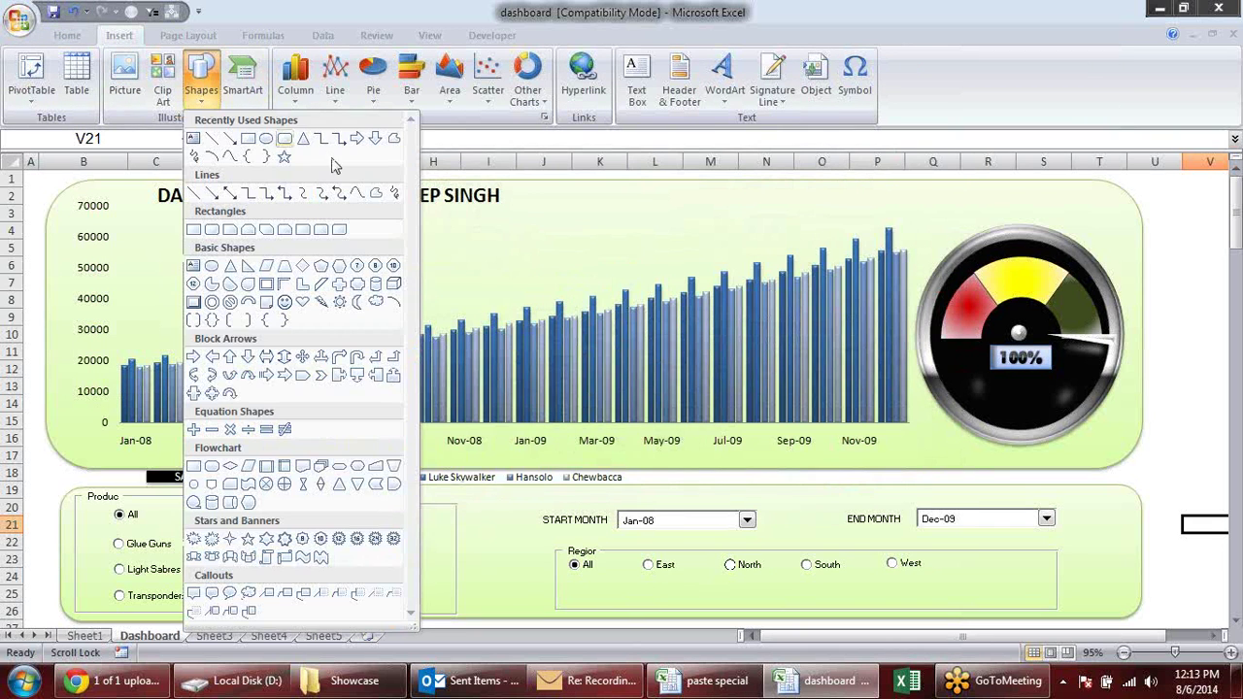
click(283, 139)
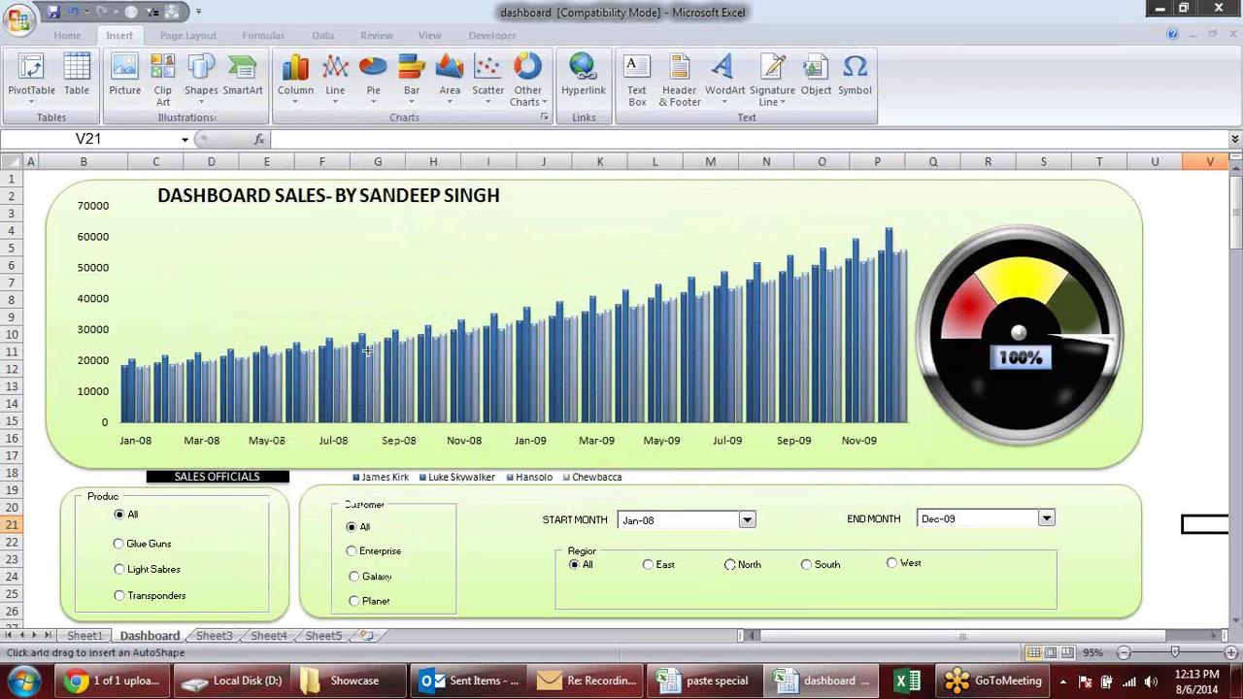
click(269, 634)
drag(325, 272, 455, 320)
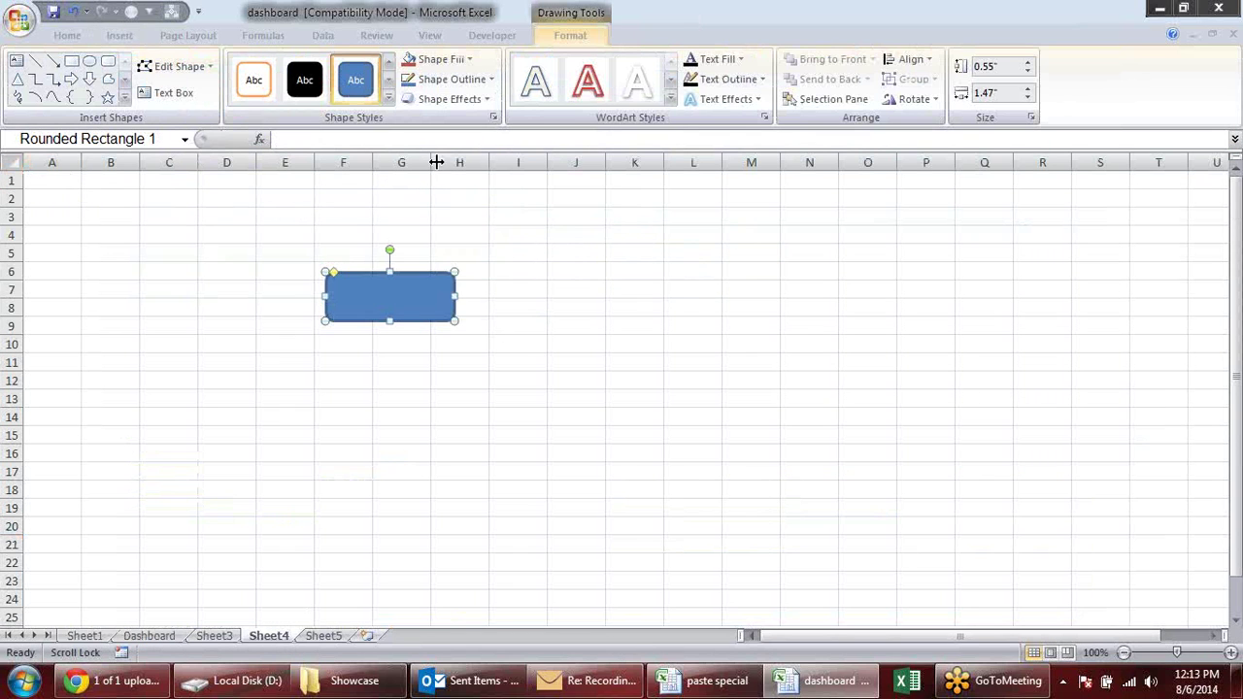
Link the shape's text to cell A1 with =$A$1, then enter and change a name in A1.
click(336, 139)
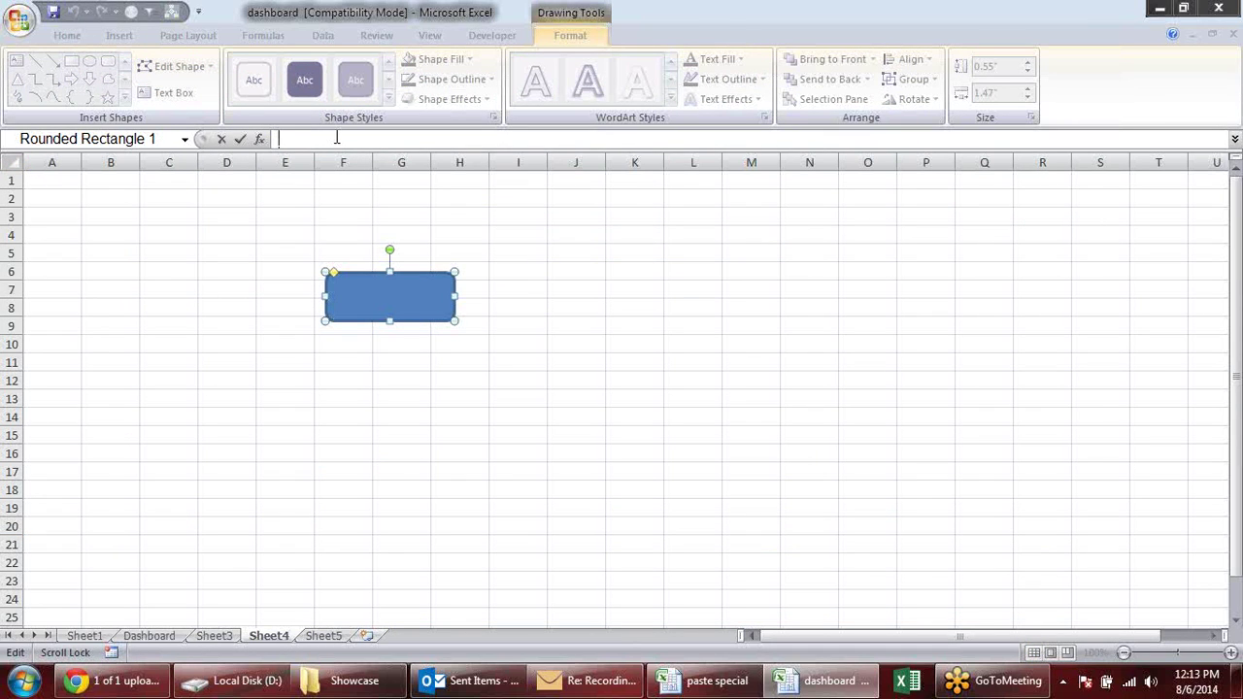
text(=)
click(37, 177)
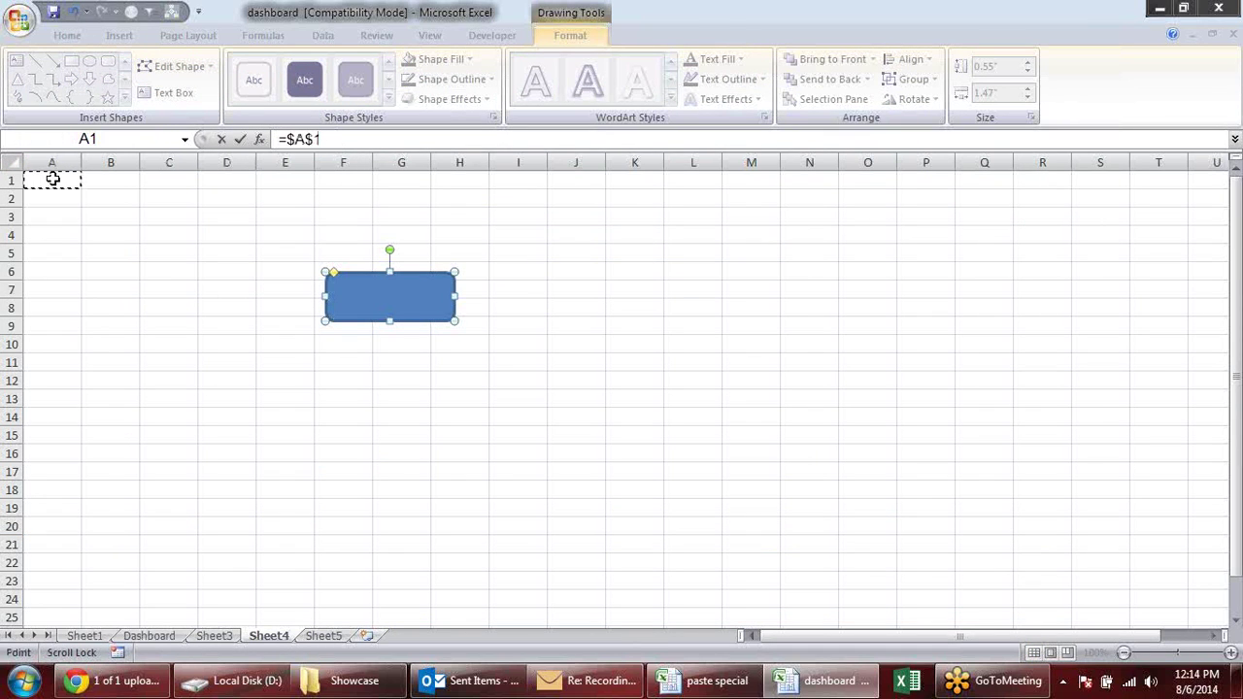
key(Return)
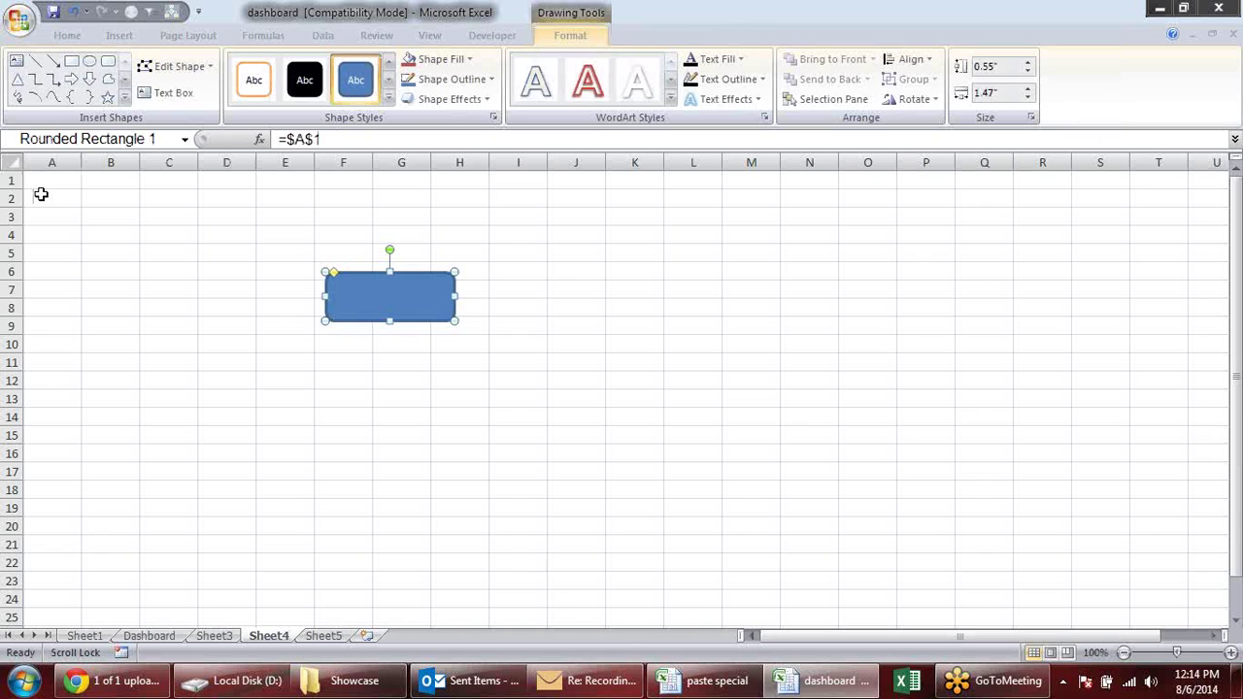
click(49, 181)
text(sandeep)
key(Return)
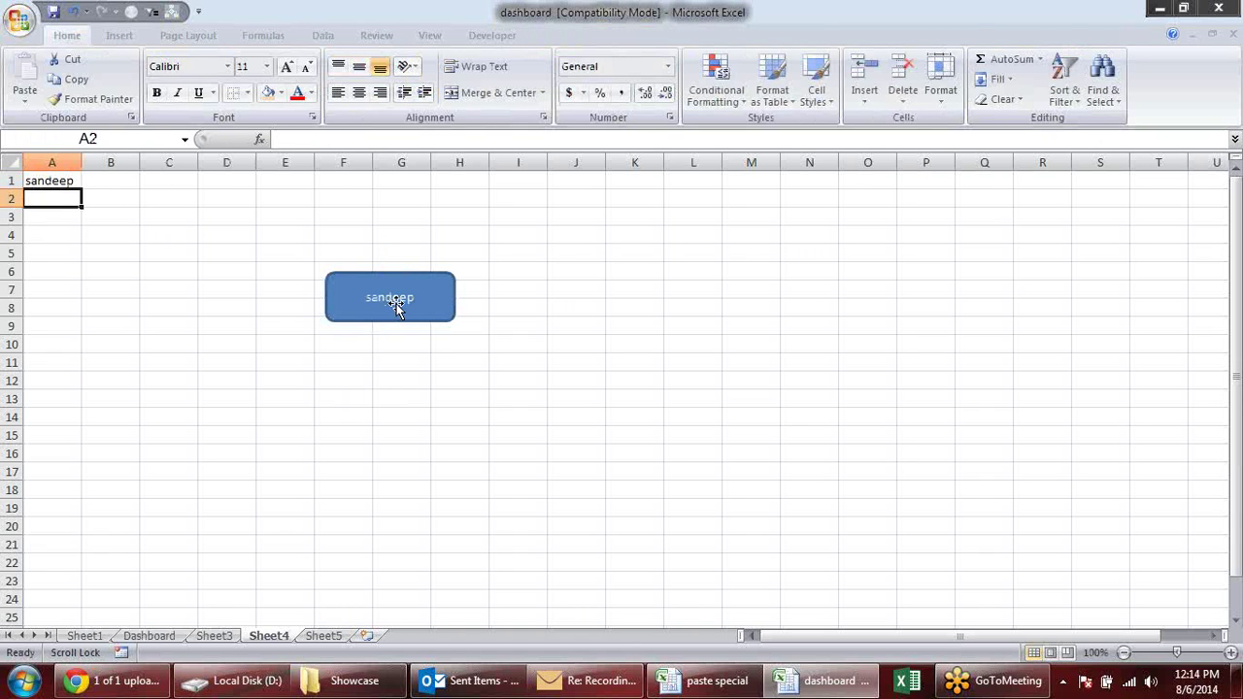
click(56, 180)
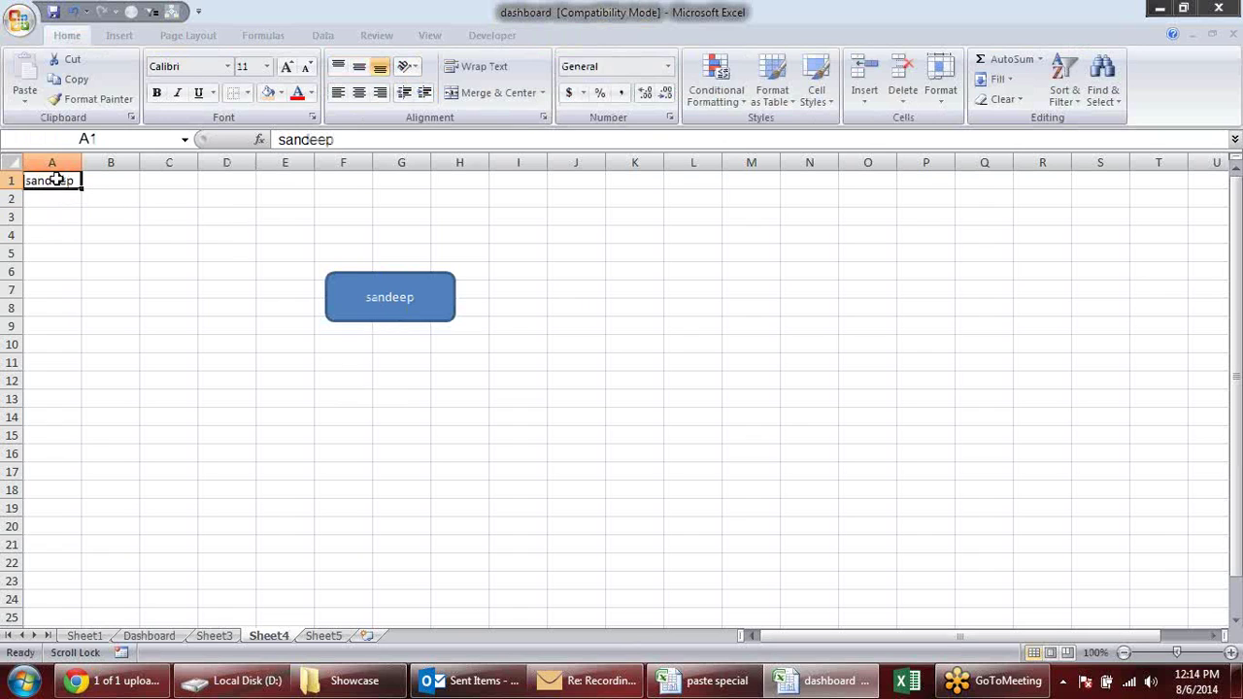
text(pra)
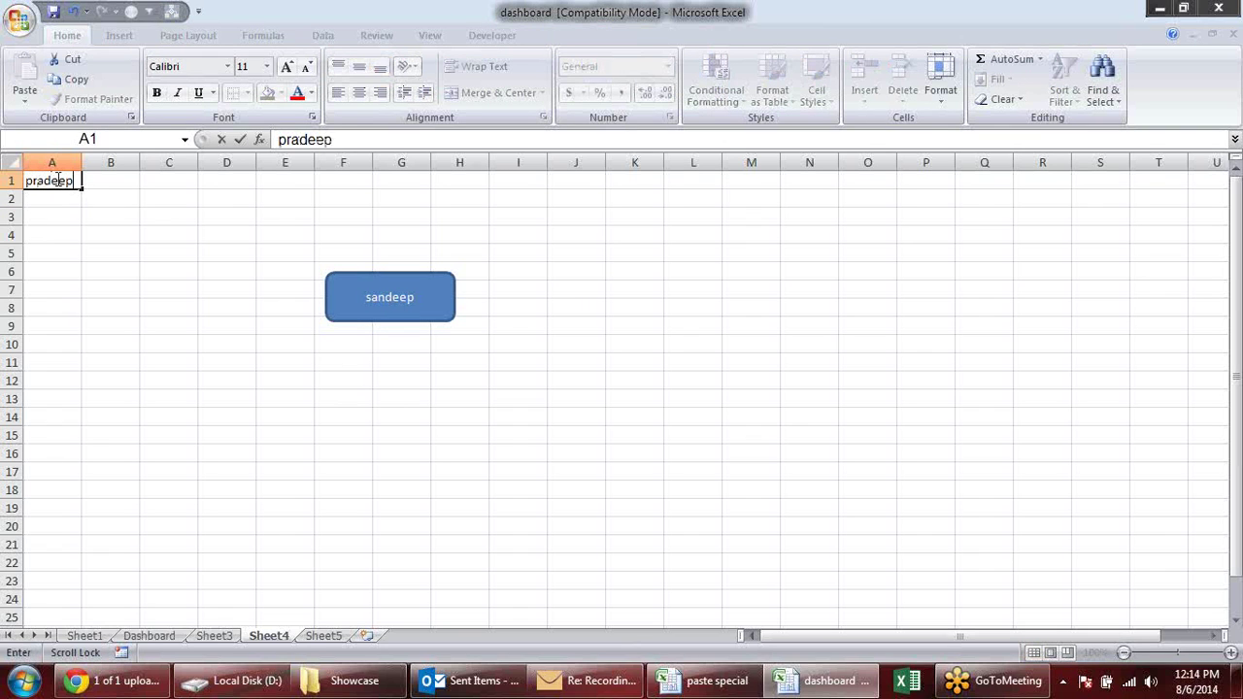
key(Return)
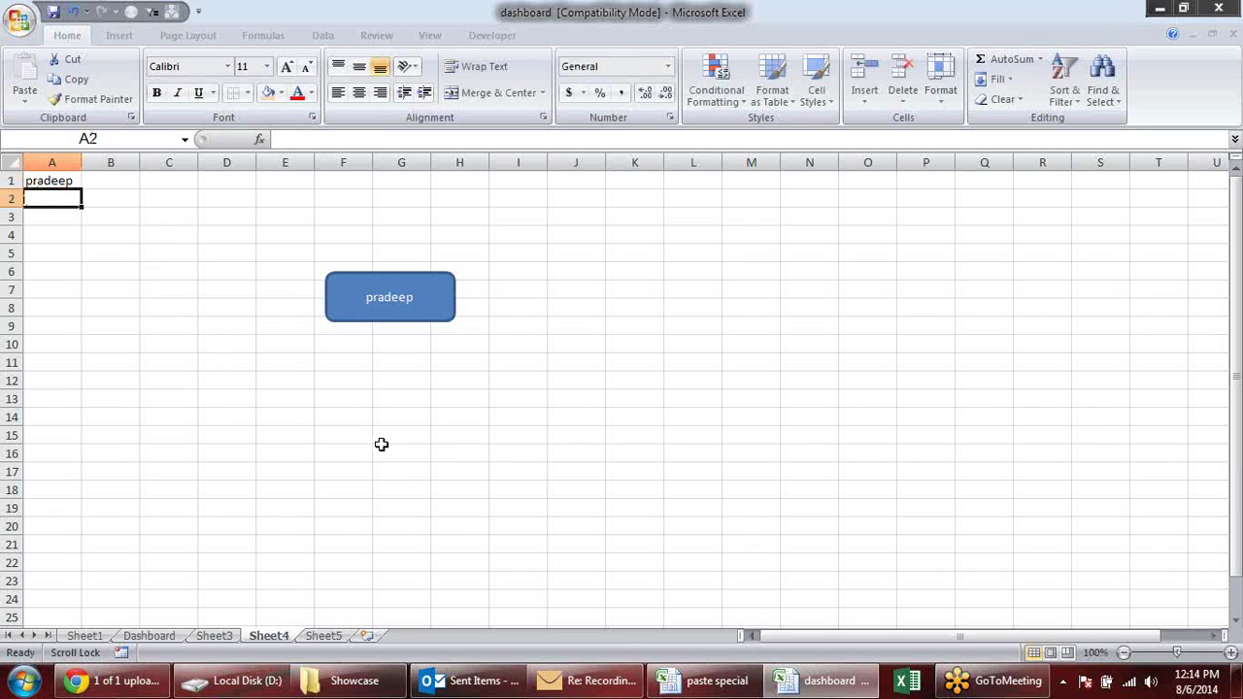
click(430, 297)
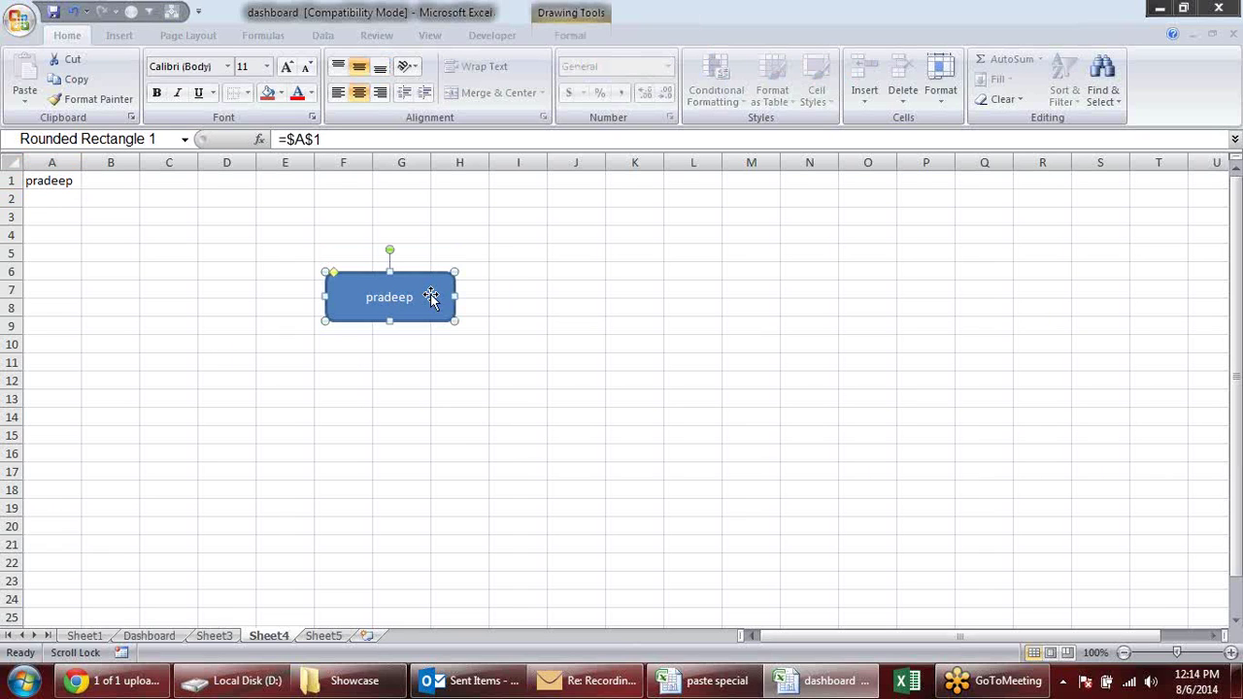
click(340, 139)
drag(333, 139, 164, 136)
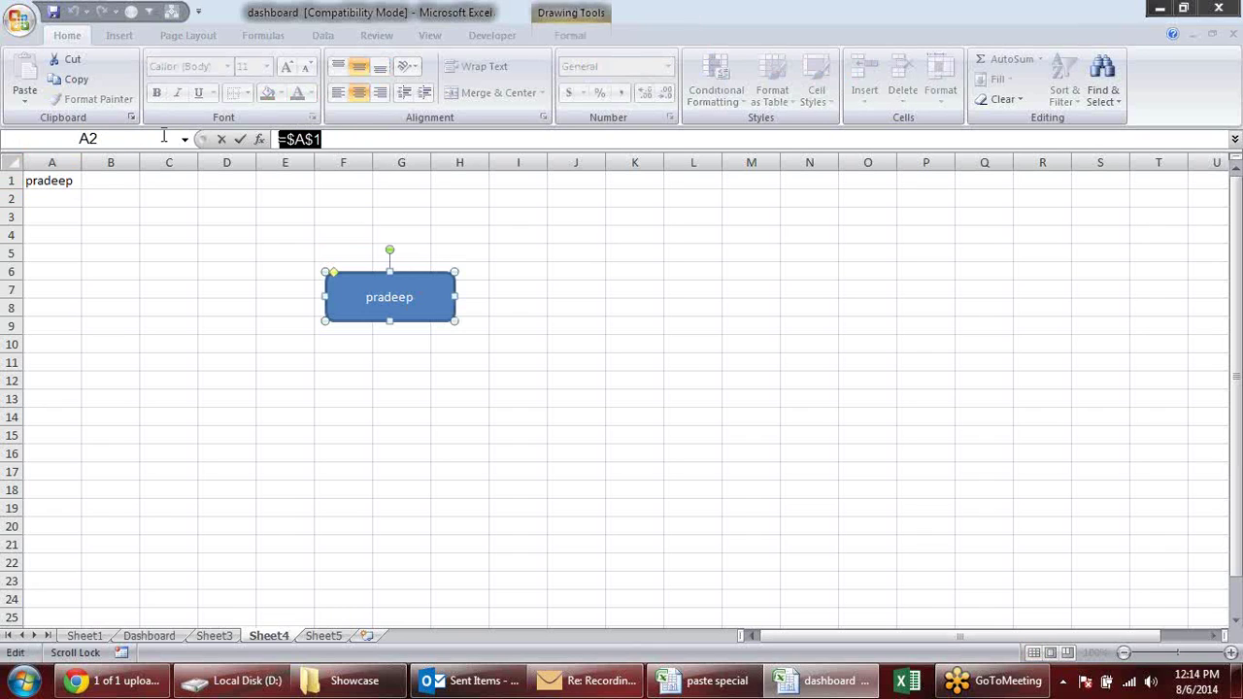
text(=)
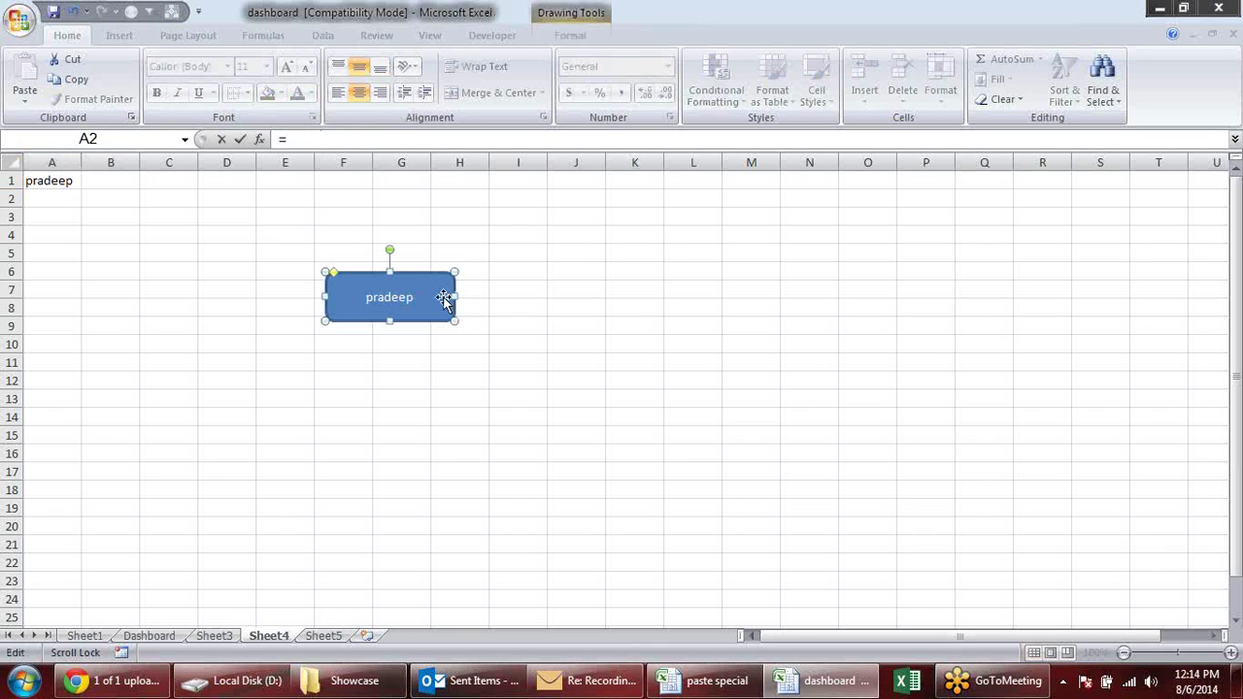
click(54, 180)
key(Return)
click(54, 181)
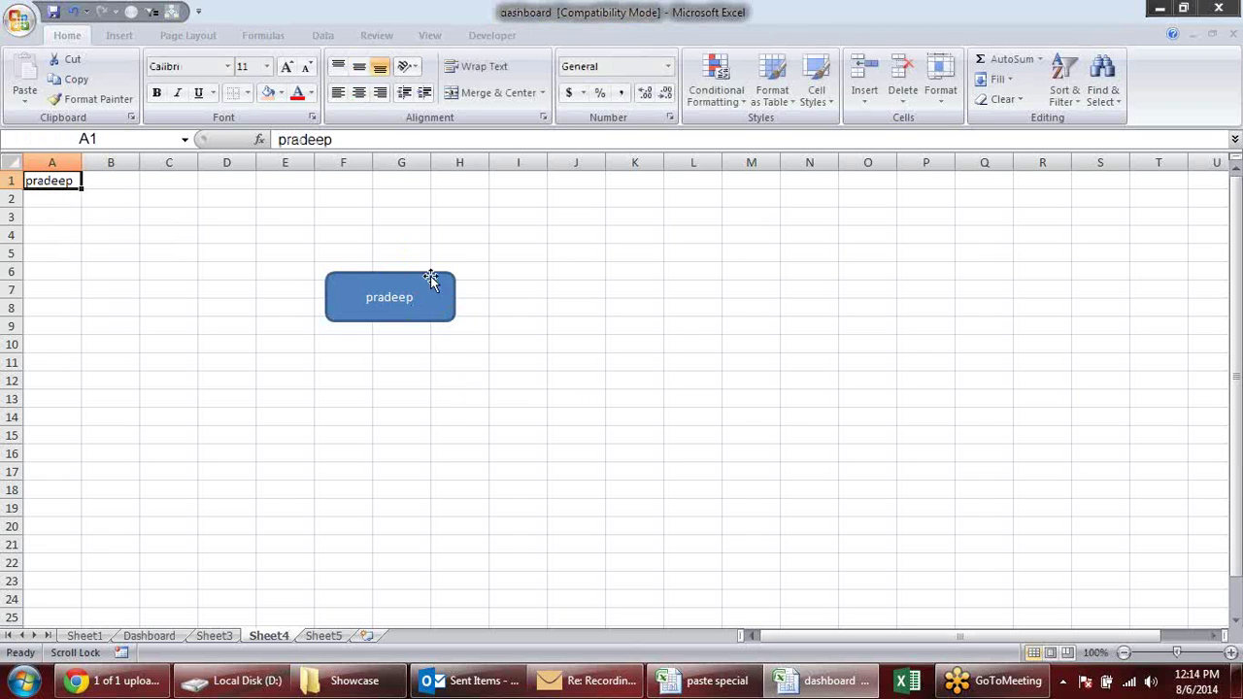
Move through the Dashboard and Sheet3 tabs back to Sheet1's monthly sales-person table.
click(133, 636)
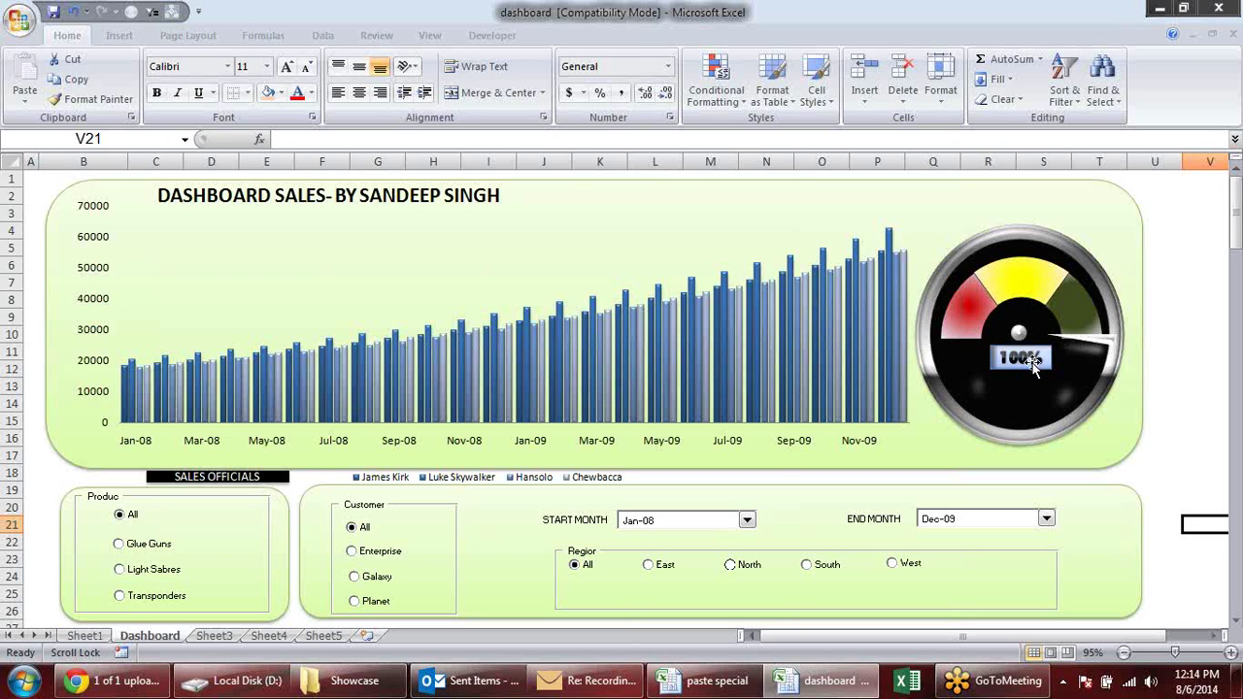
click(1184, 445)
click(206, 637)
click(84, 636)
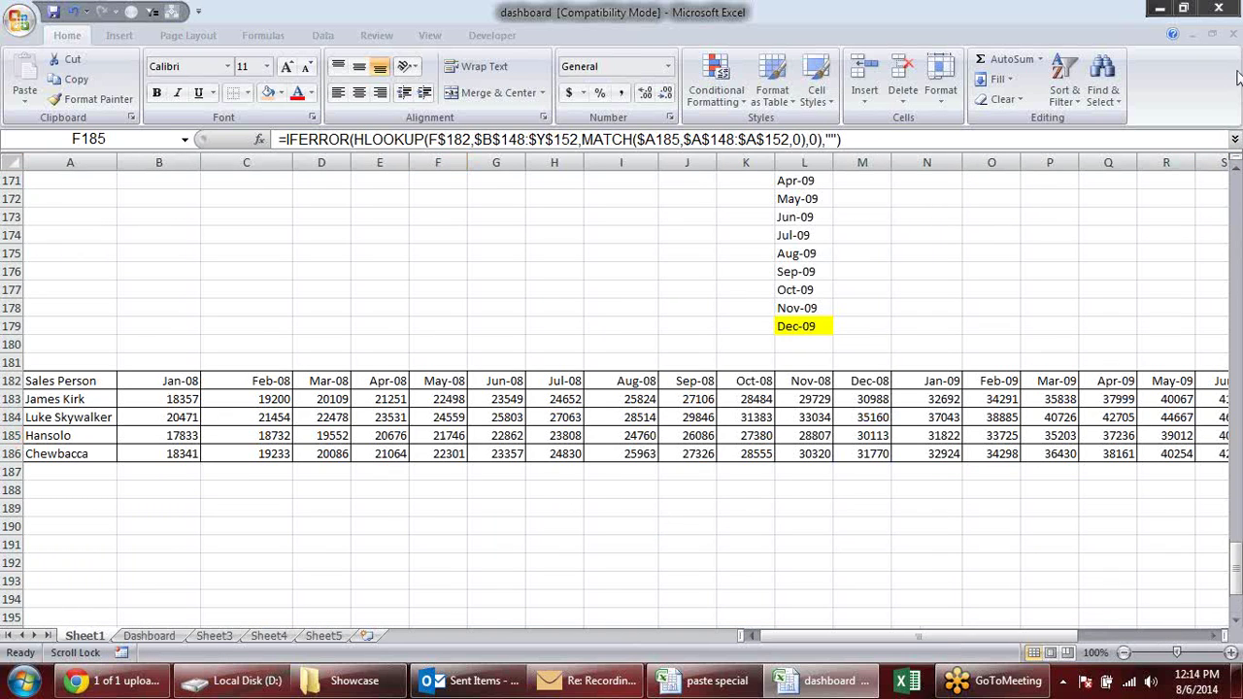